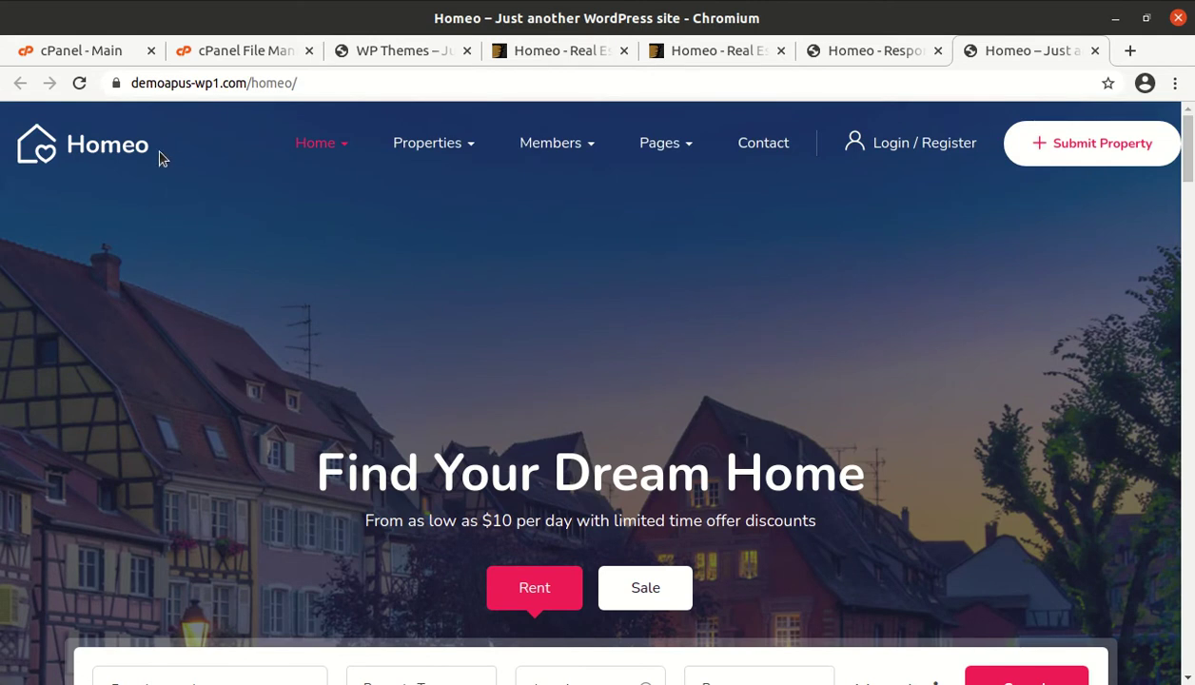
left_click_drag(158, 151, 79, 148)
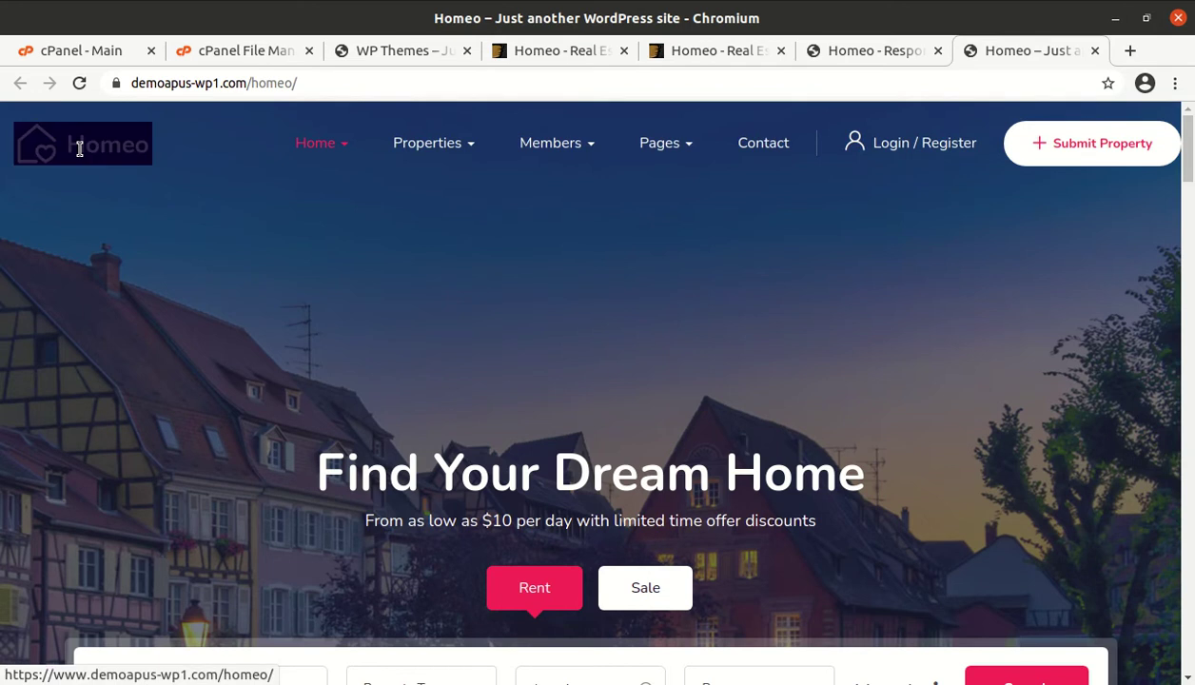
left_click(135, 200)
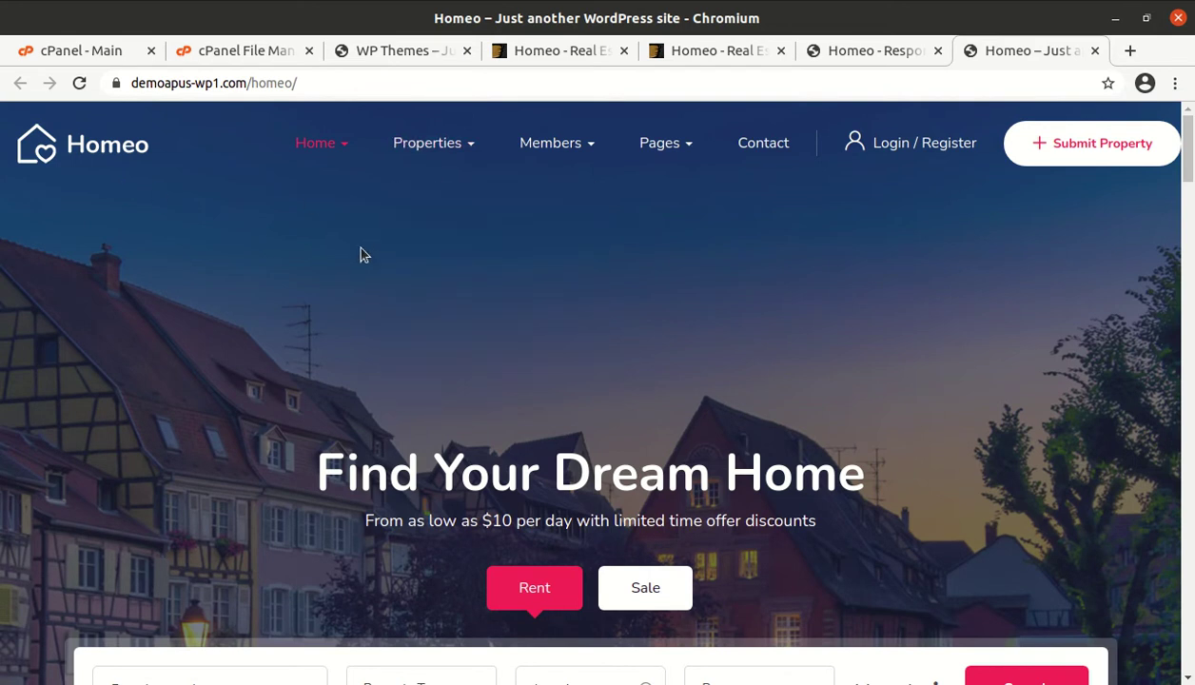
mouse_move(343, 156)
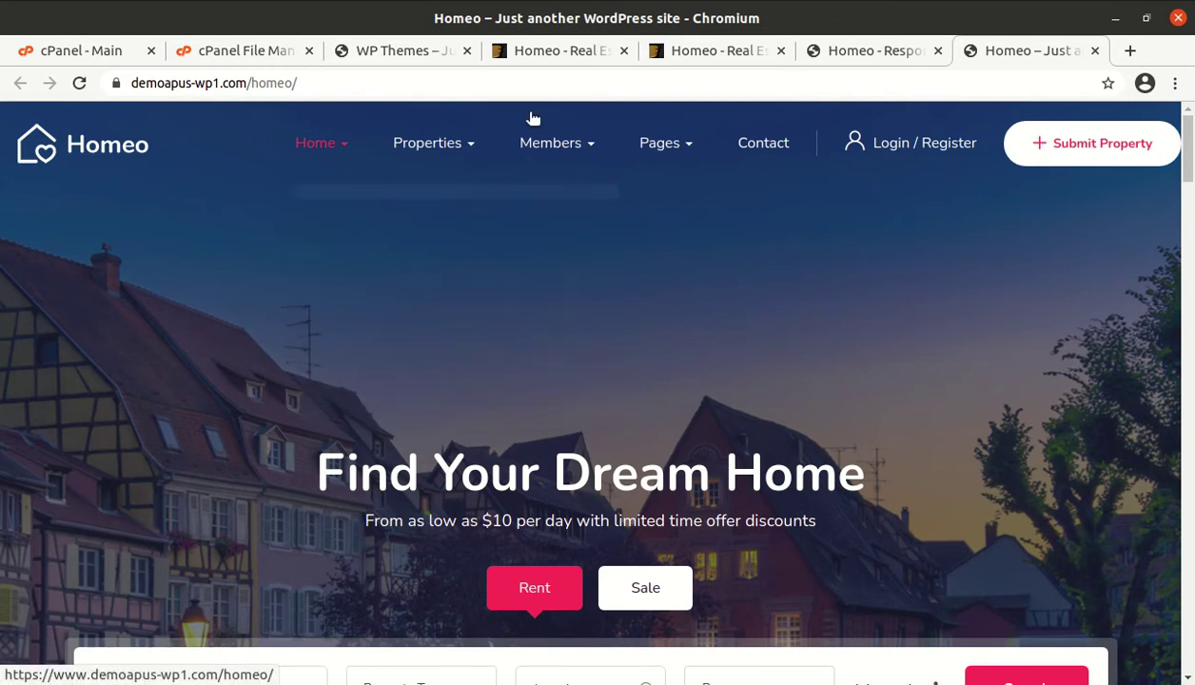
- Examine the Homeo theme's ThemeForest item page, checking its author, creation date, last update and description
left_click(544, 55)
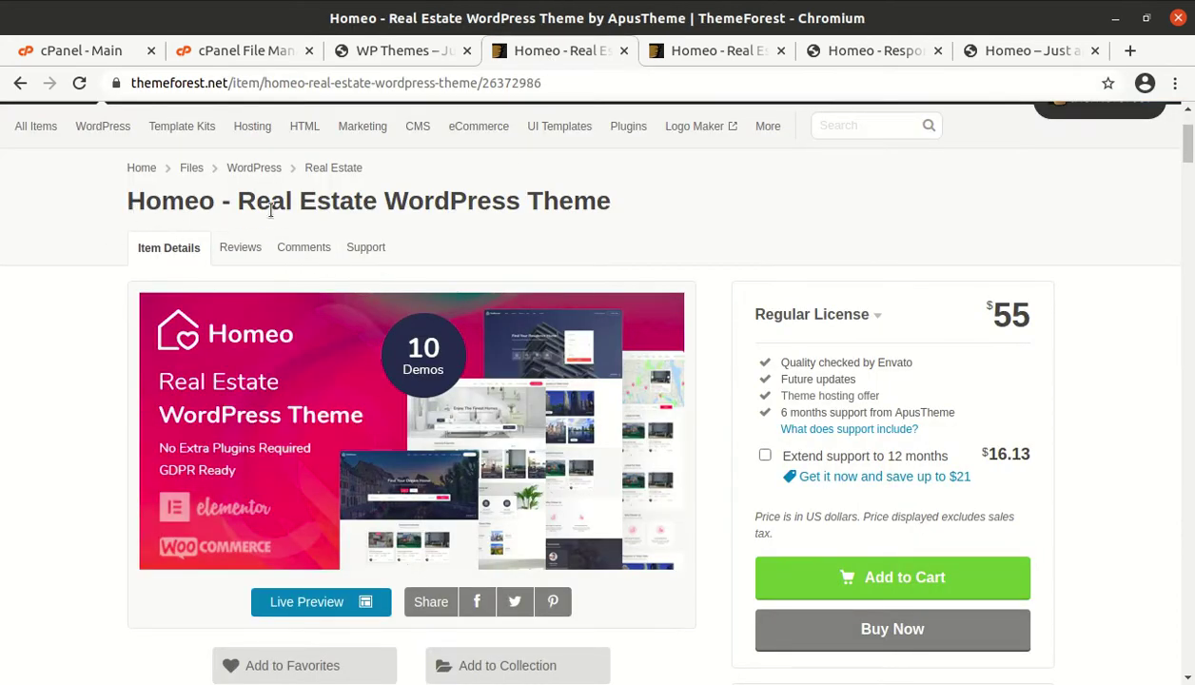
scroll(596, 232, "down", 4)
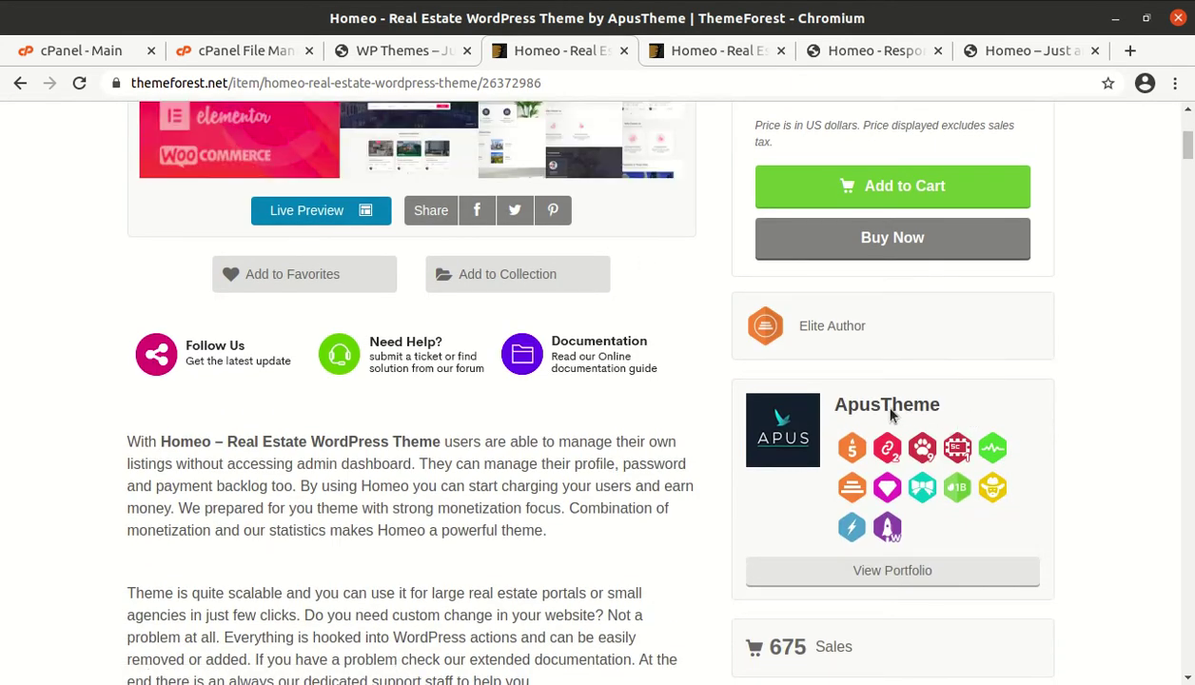
double_click(844, 409)
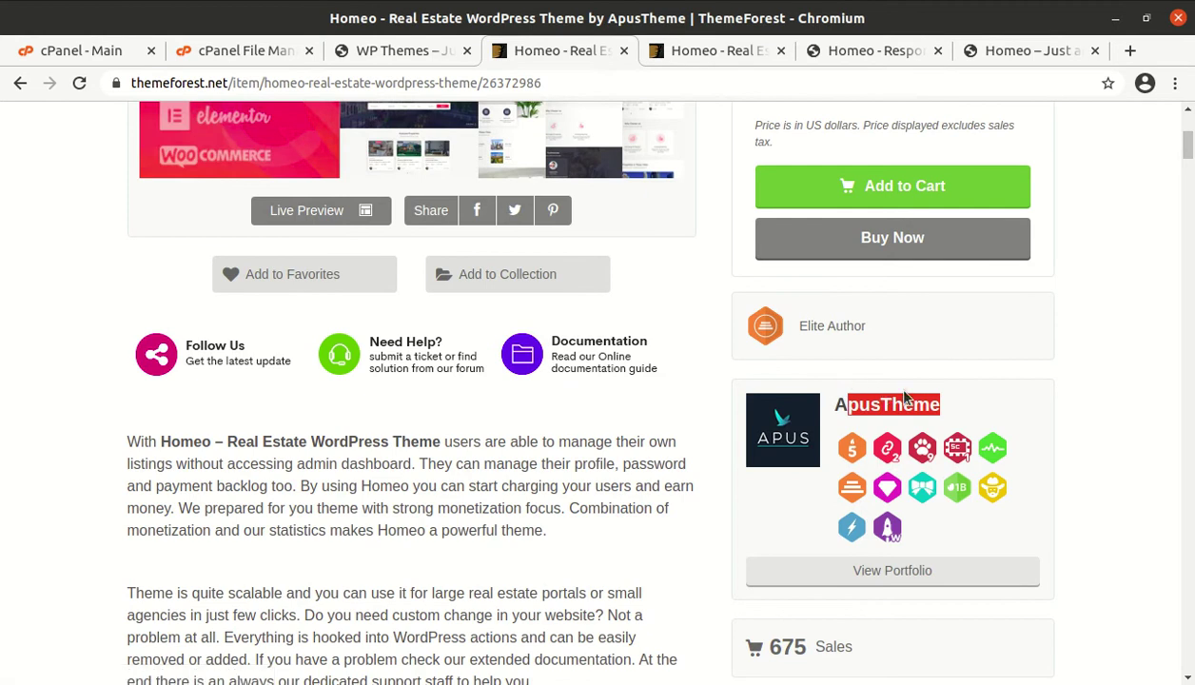
scroll(906, 398, "down", 2)
scroll(919, 485, "down", 2)
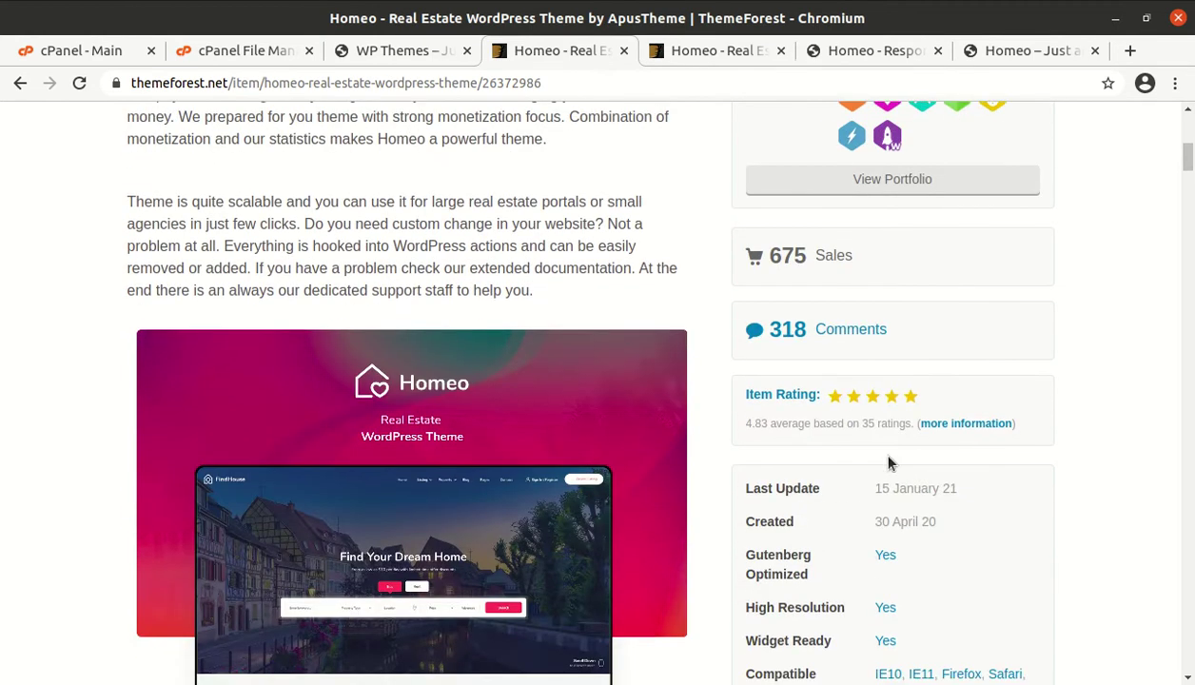
left_click_drag(955, 527, 870, 524)
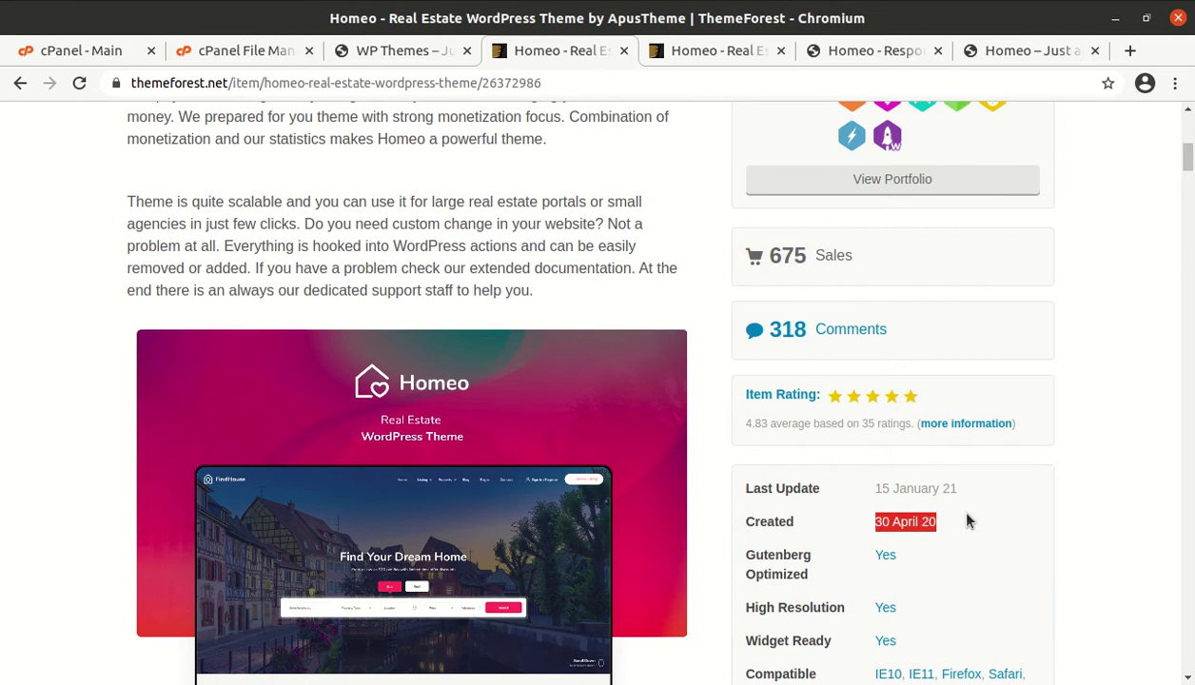
left_click_drag(963, 491, 868, 499)
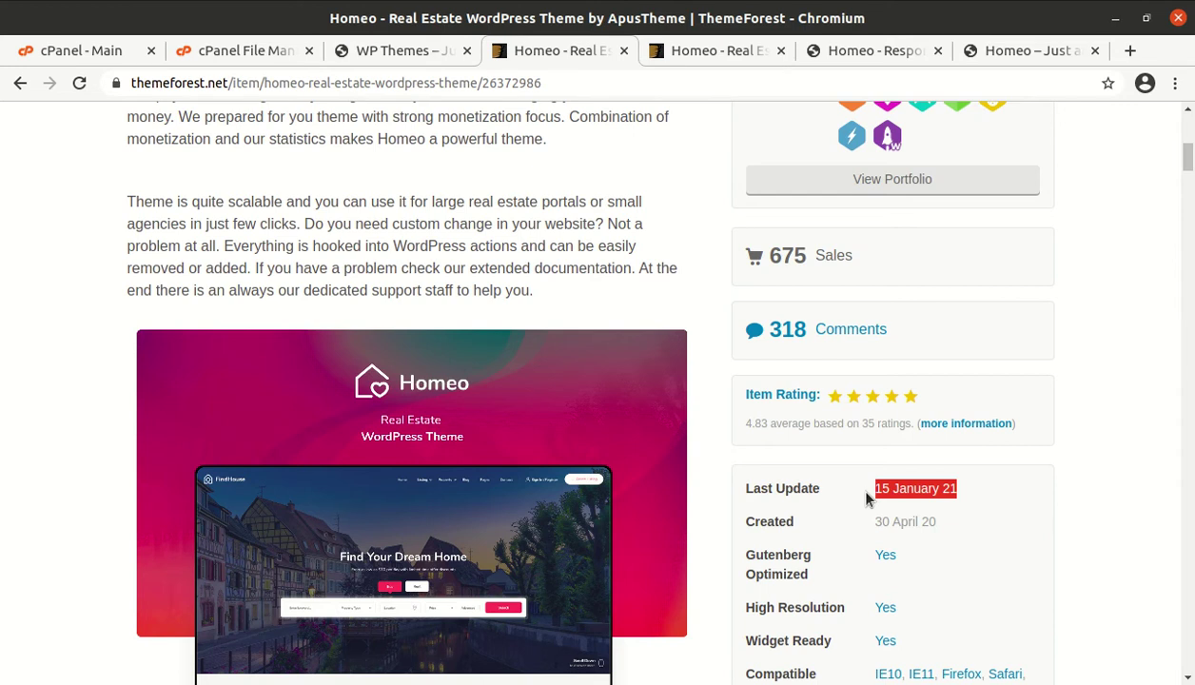
scroll(867, 498, "up", 5)
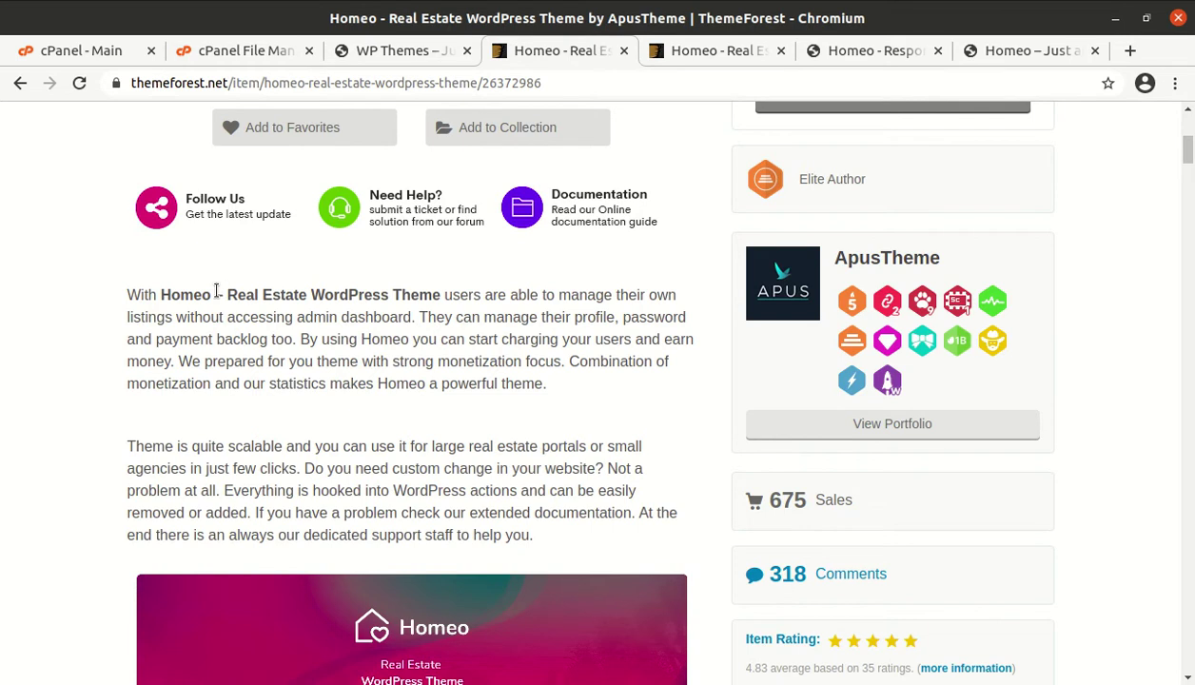
left_click_drag(223, 299, 433, 299)
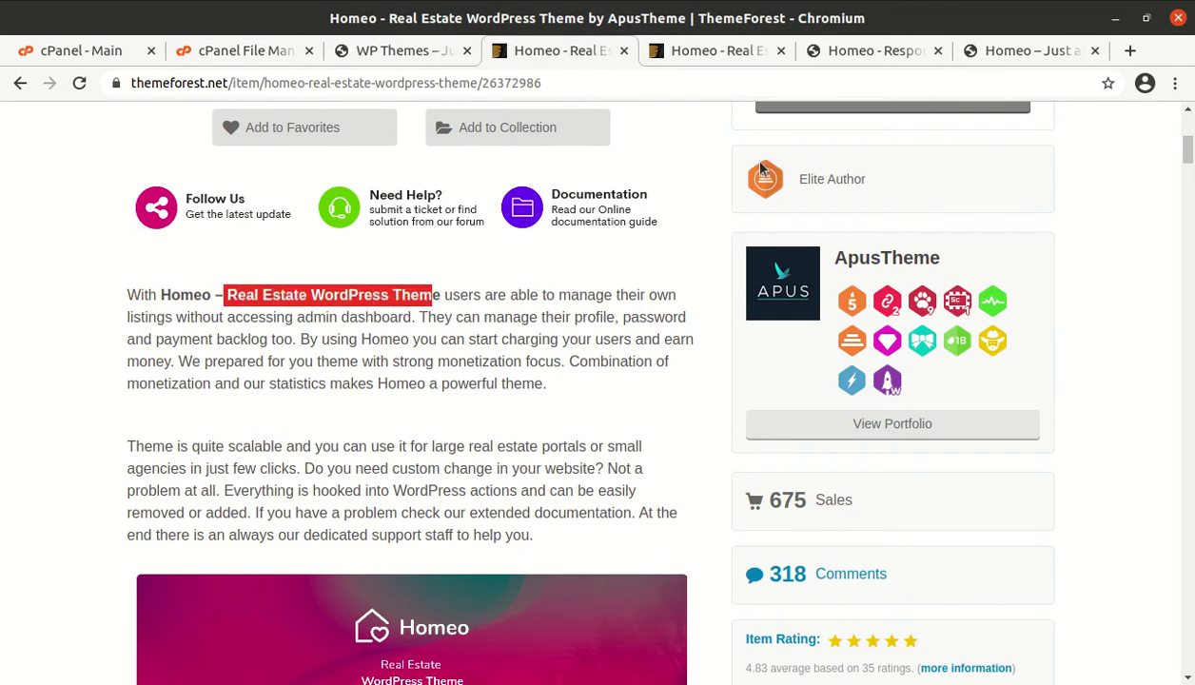
- Browse the home page demos on the Homeo landing page and open the Home 10 demo
left_click(832, 55)
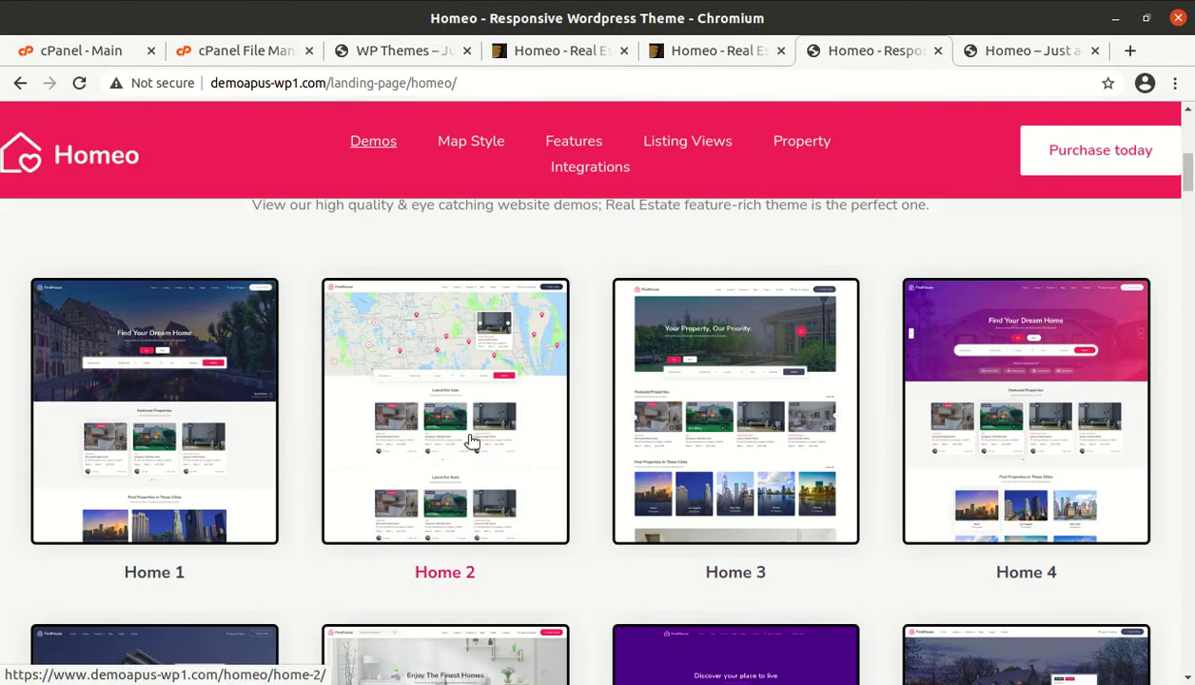
scroll(305, 445, "up", 3)
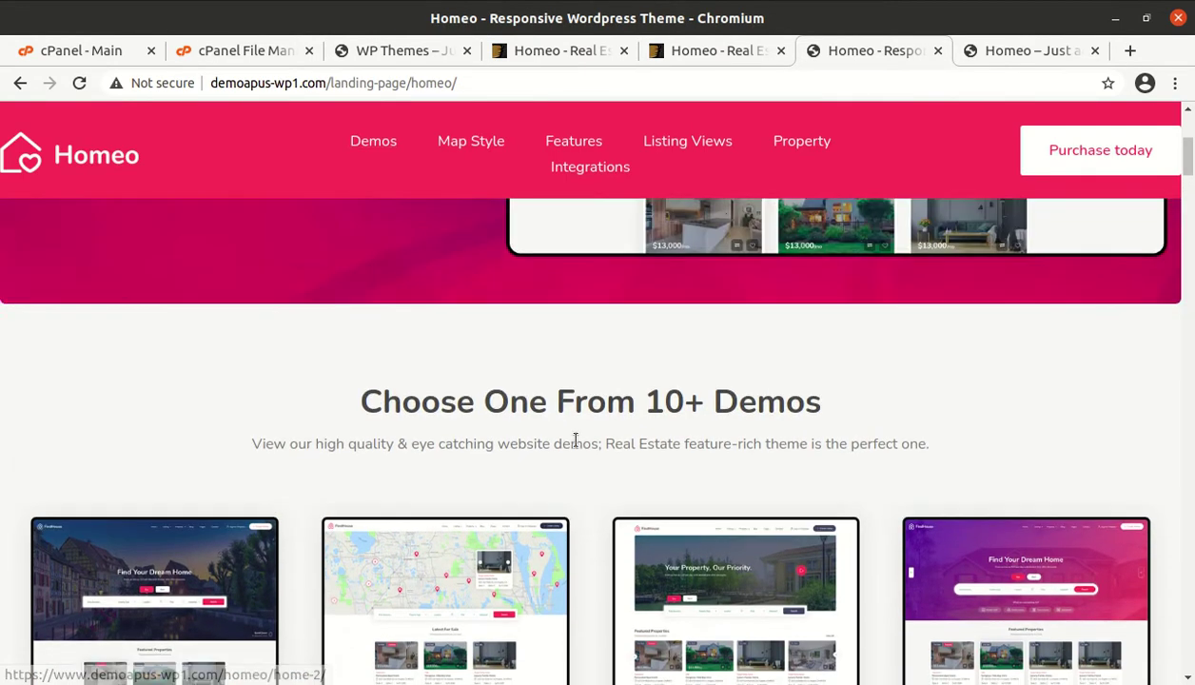
scroll(561, 452, "down", 2)
scroll(524, 459, "down", 1)
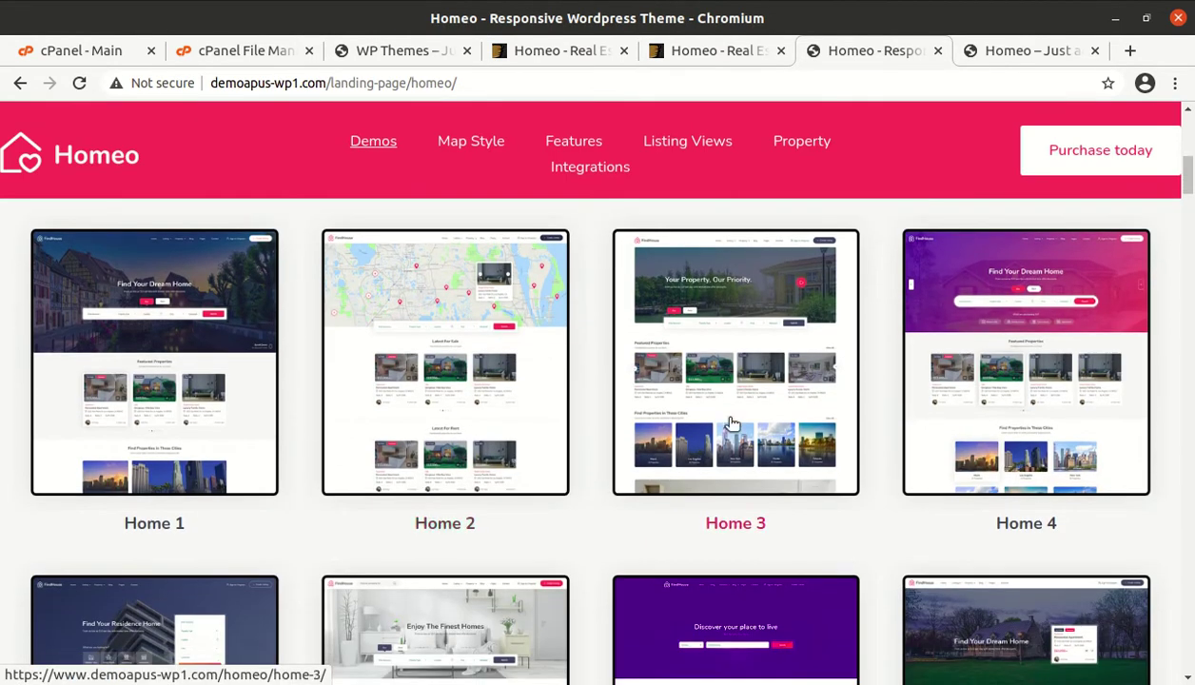
scroll(732, 422, "down", 2)
scroll(588, 446, "up", 2)
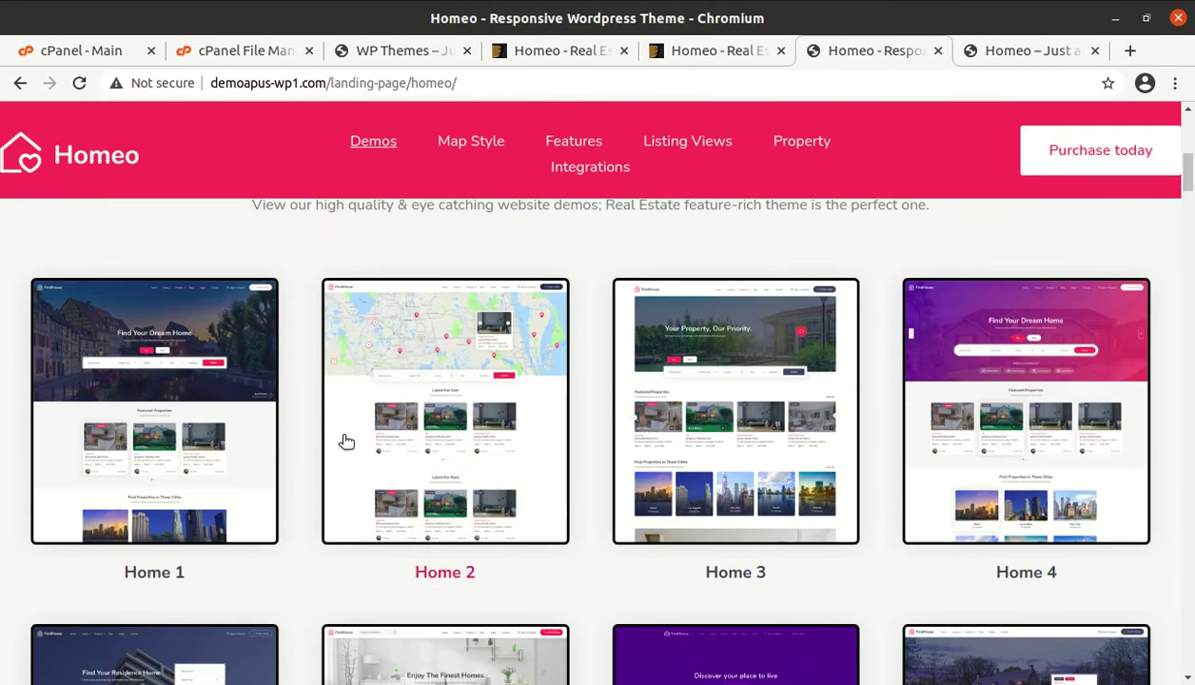
scroll(321, 435, "down", 3)
scroll(314, 434, "down", 1)
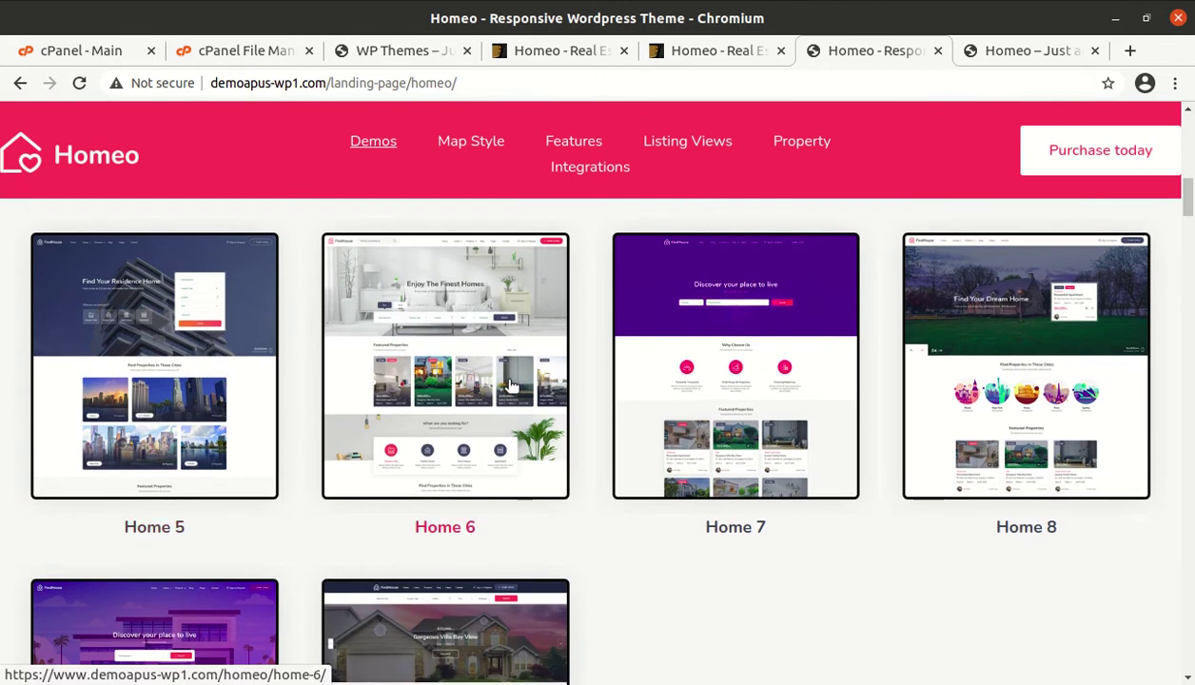
scroll(509, 383, "down", 2)
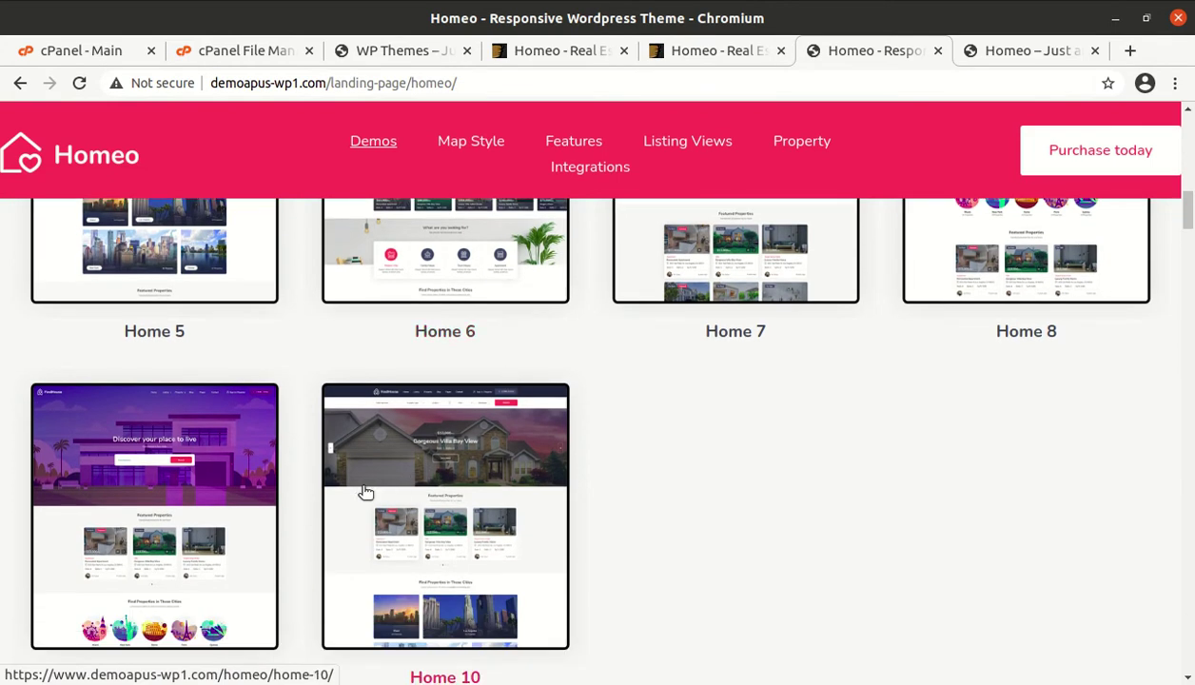
left_click(446, 498)
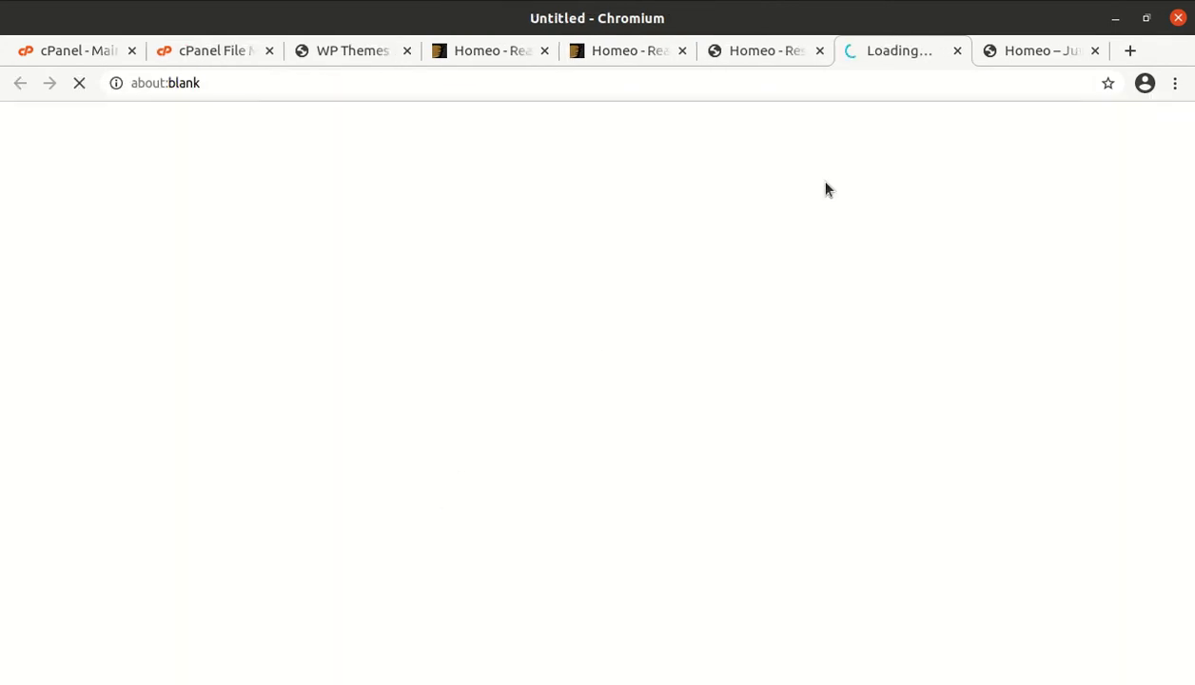
- Inspect the property search form on the main Homeo demo's home page, including the Property Type and Rooms options
left_click(771, 55)
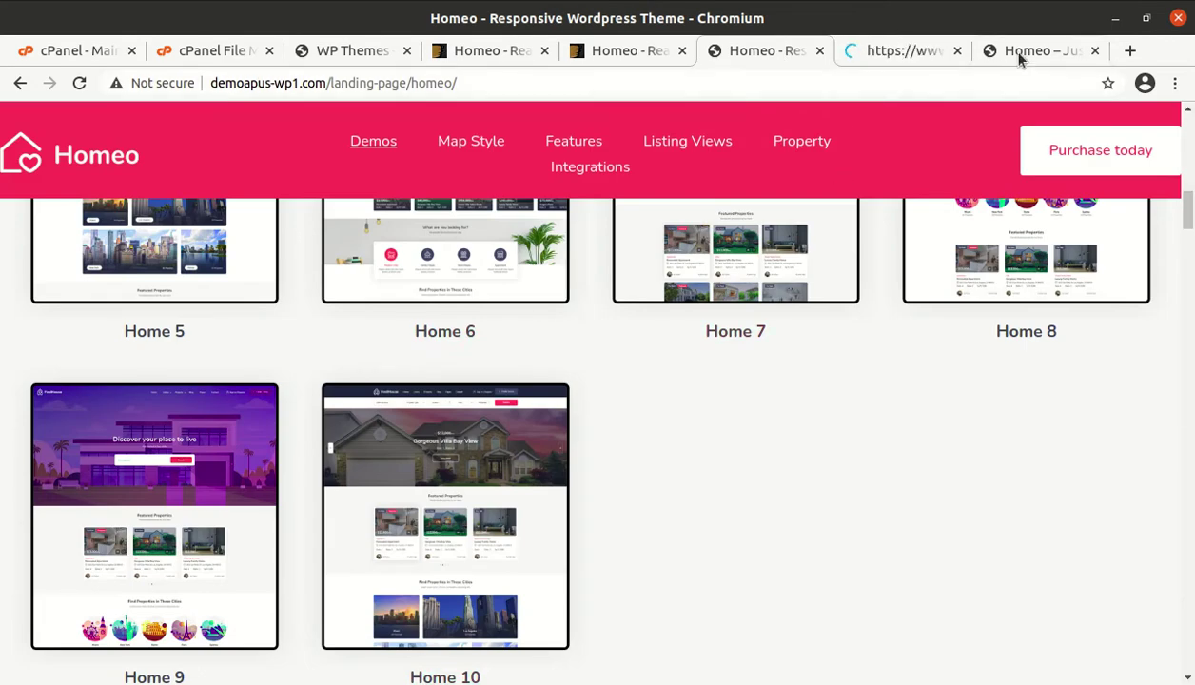
left_click(1022, 54)
scroll(574, 419, "down", 2)
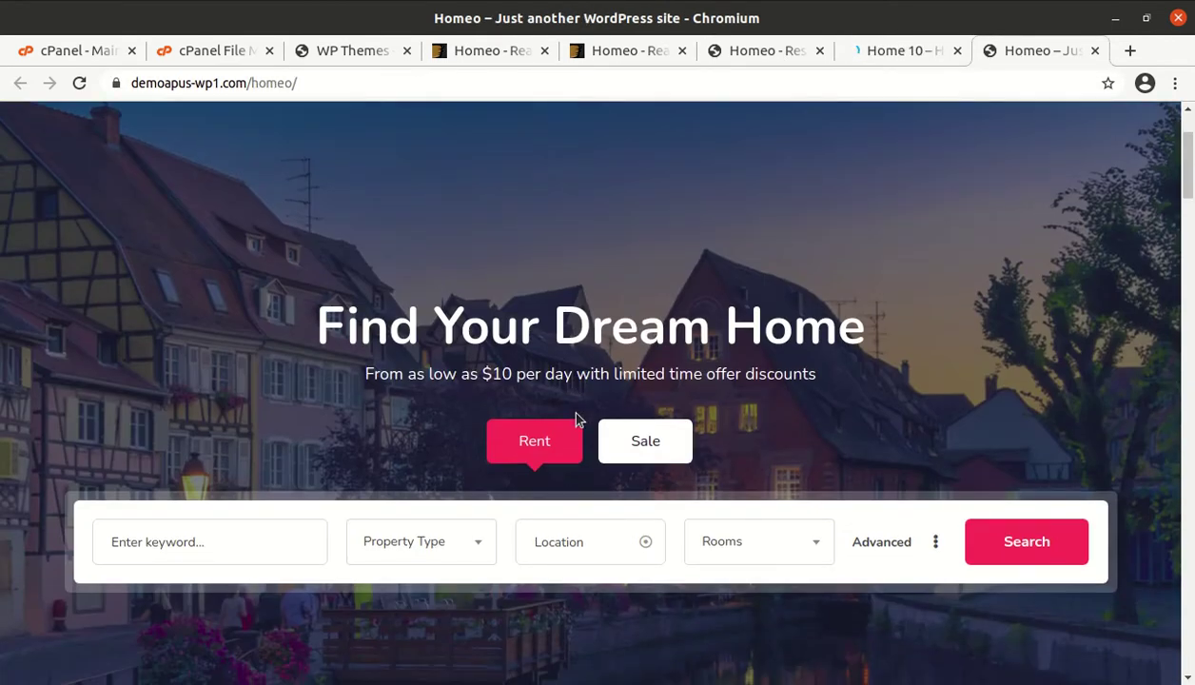
scroll(575, 419, "up", 1)
scroll(575, 418, "up", 1)
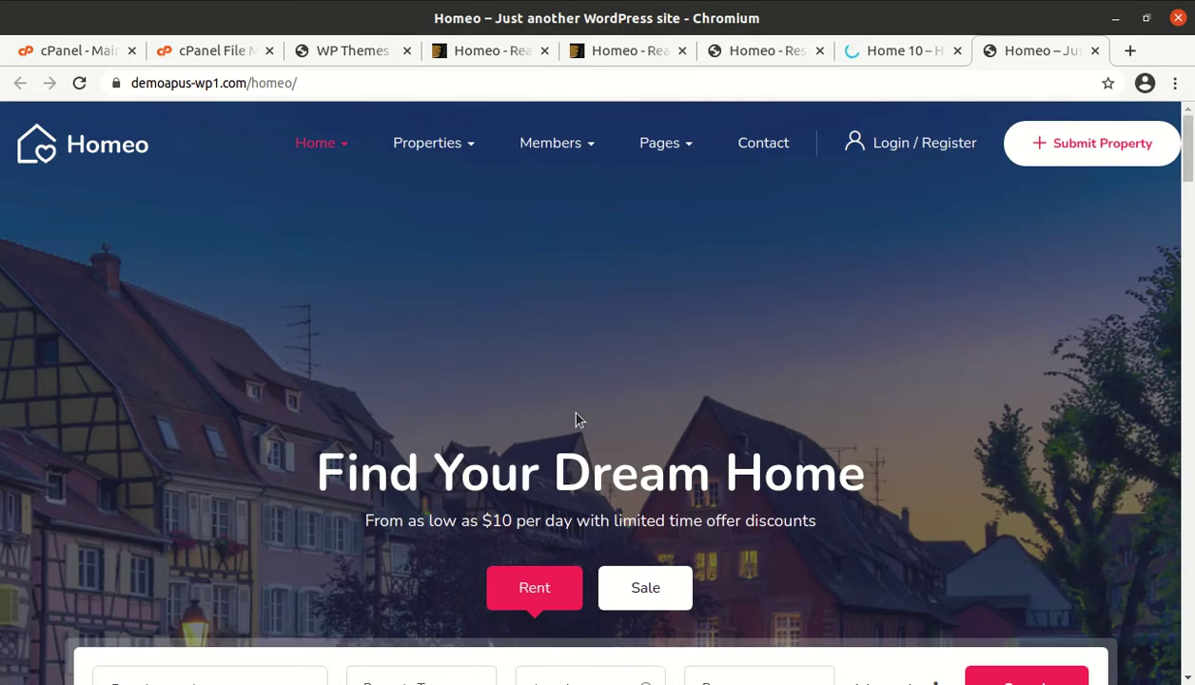
scroll(574, 419, "down", 2)
scroll(575, 419, "down", 2)
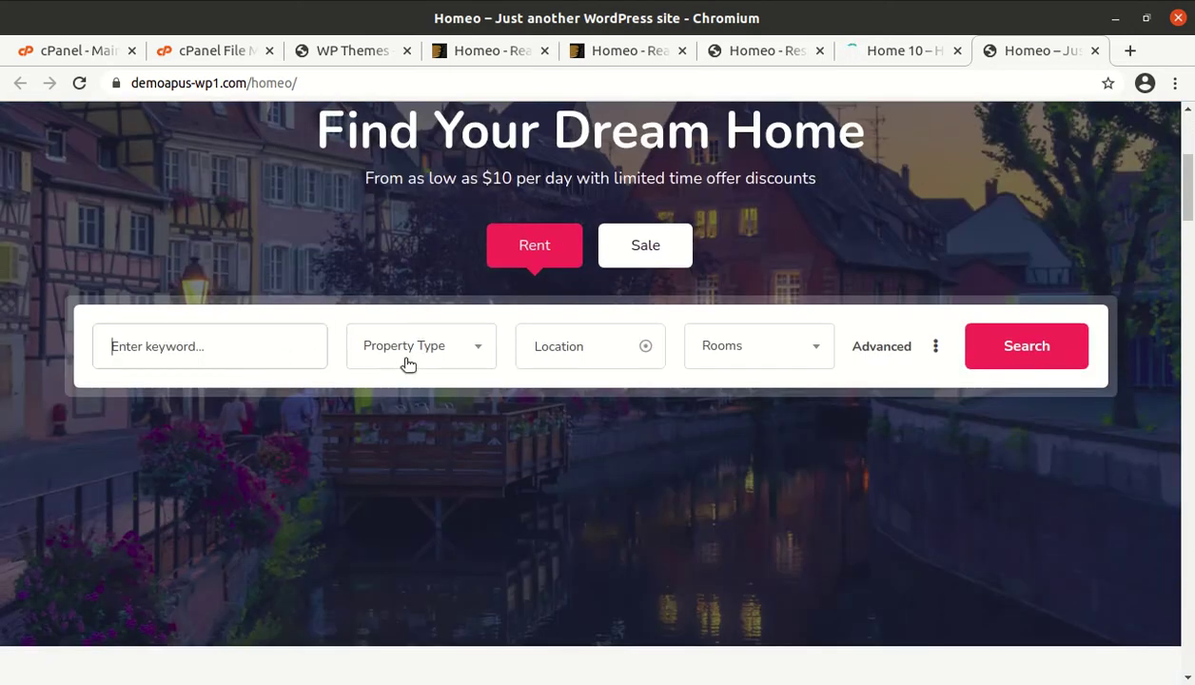
left_click(481, 350)
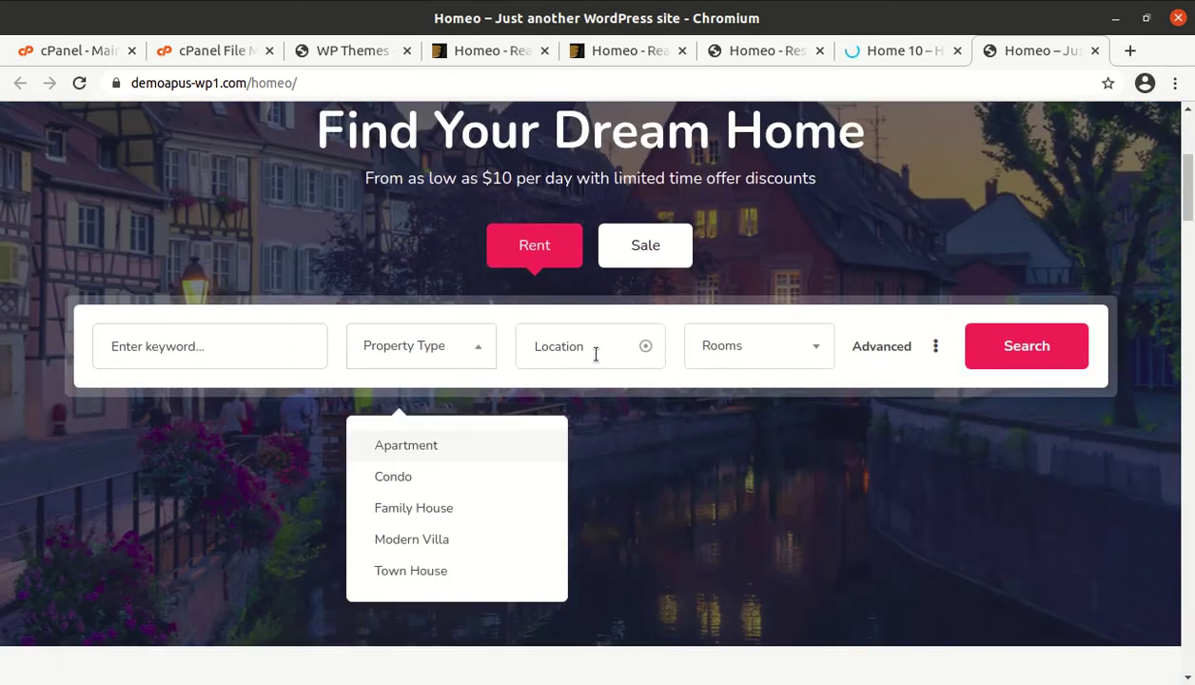
left_click(741, 345)
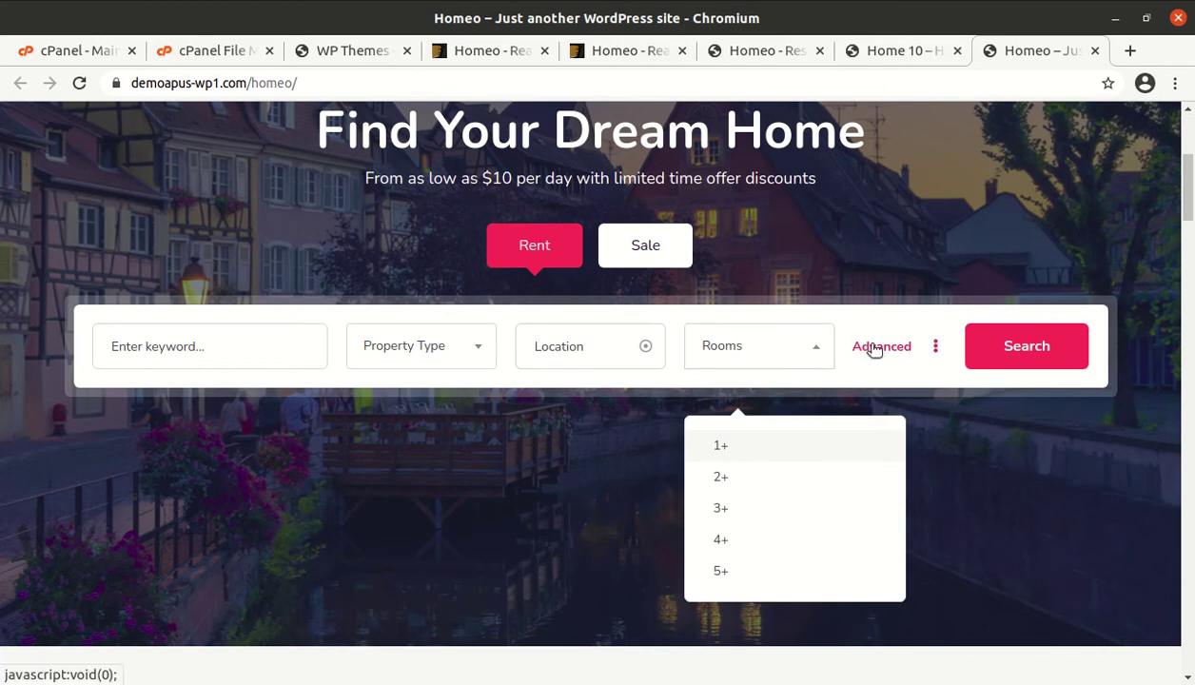
- Open the Diamond Manor Apartment listing from the Featured Properties on the demo home page
scroll(789, 387, "down", 5)
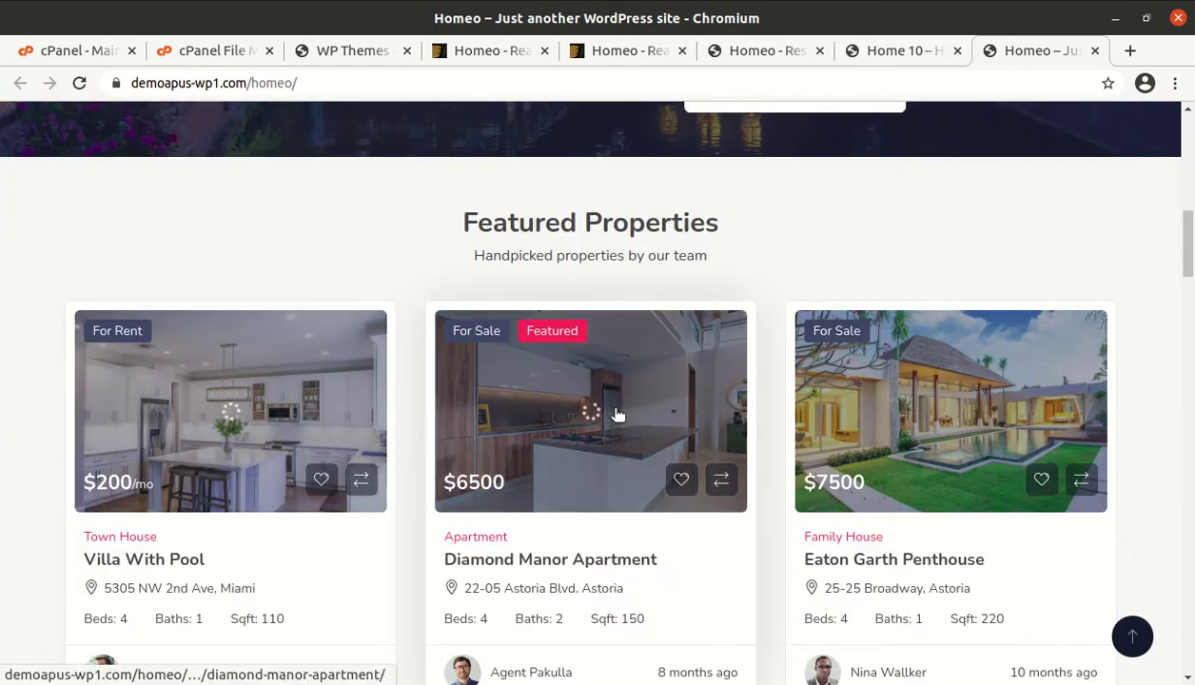
left_click(521, 562)
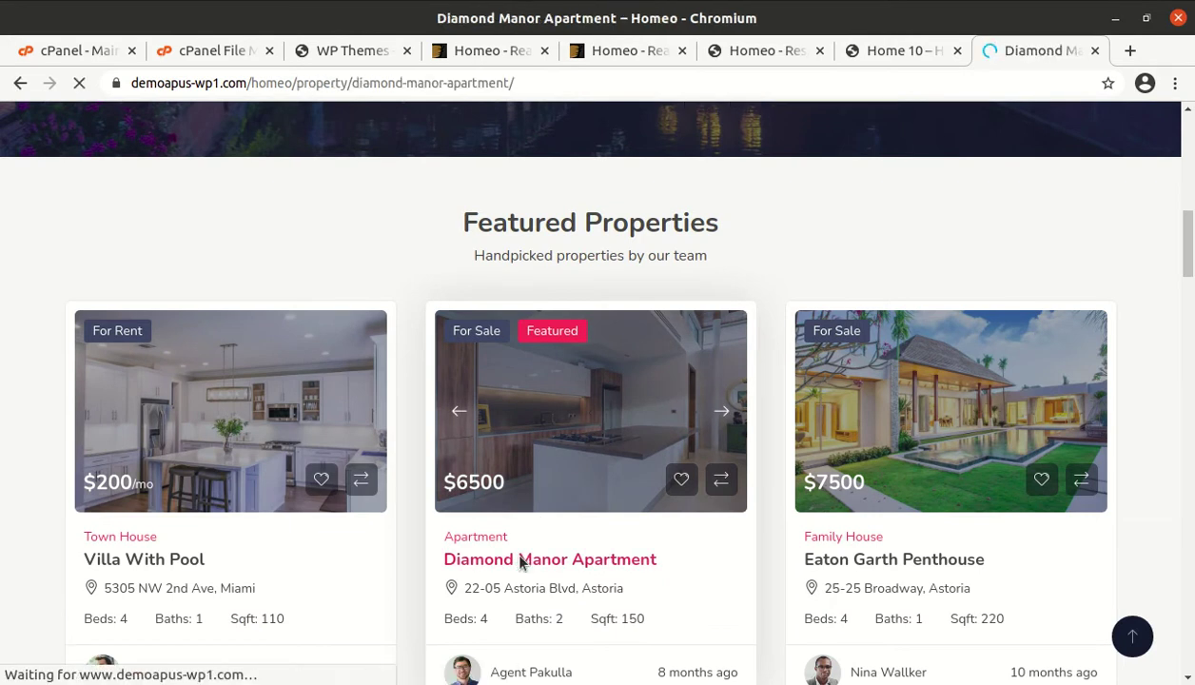
- Look through the Home 10 demo page, from the search form and hero slider to the Articles & Tips section
left_click(881, 62)
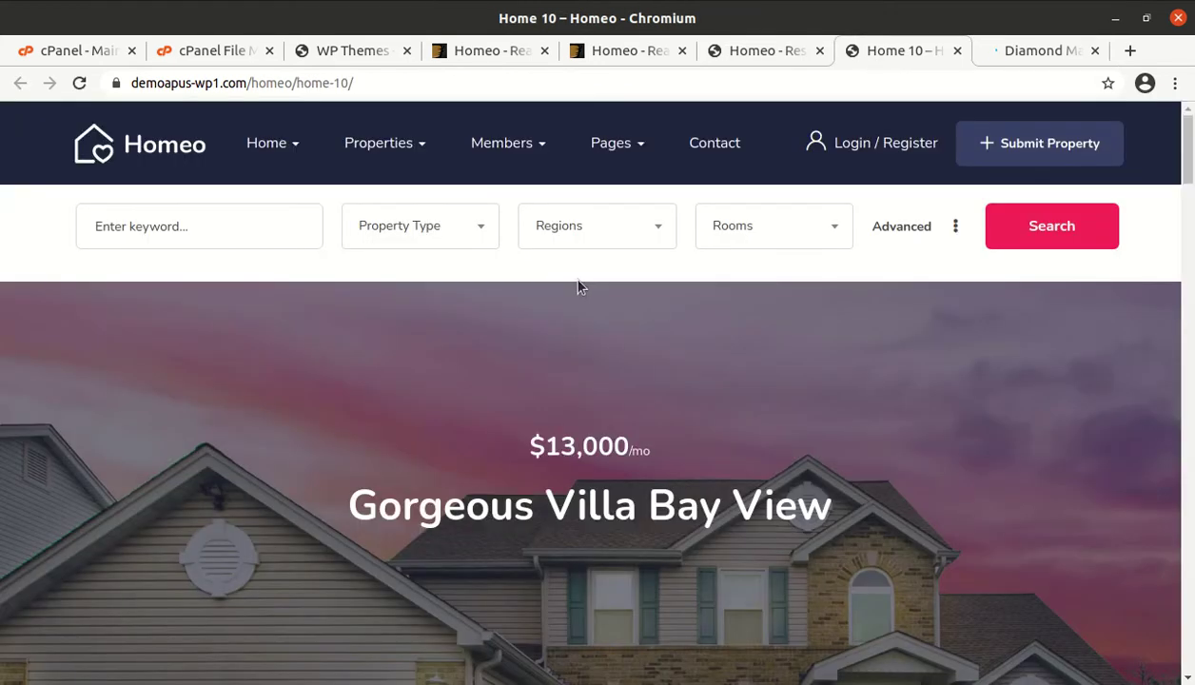
scroll(318, 277, "down", 3)
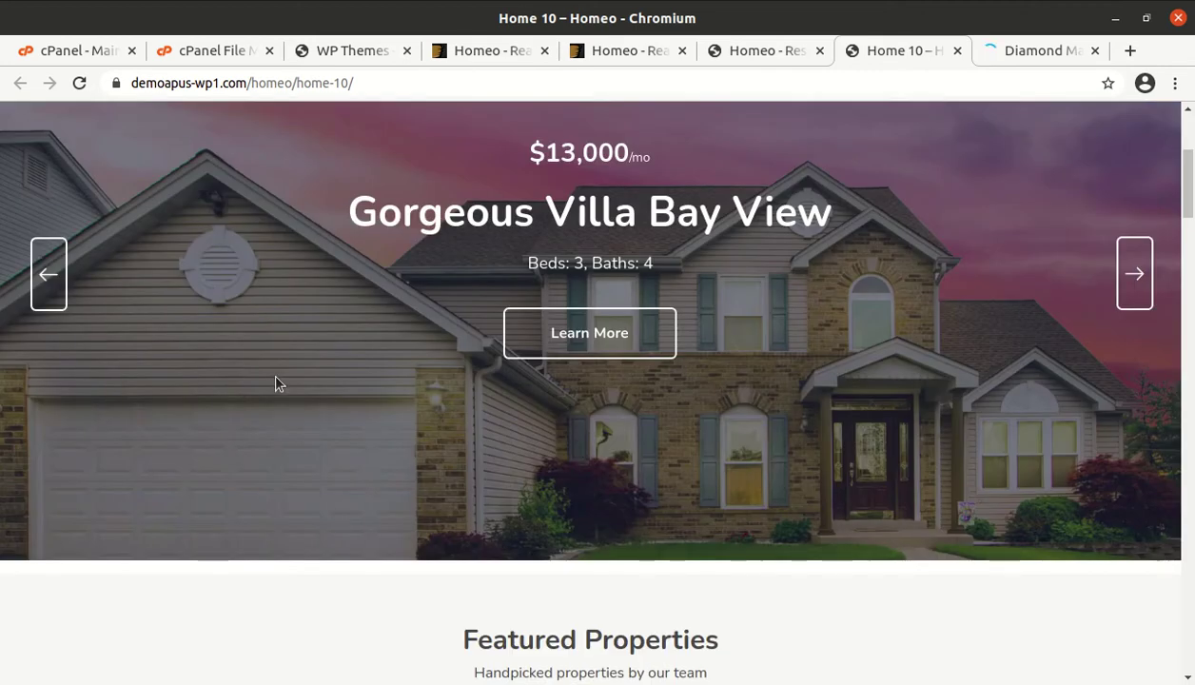
scroll(275, 383, "down", 10)
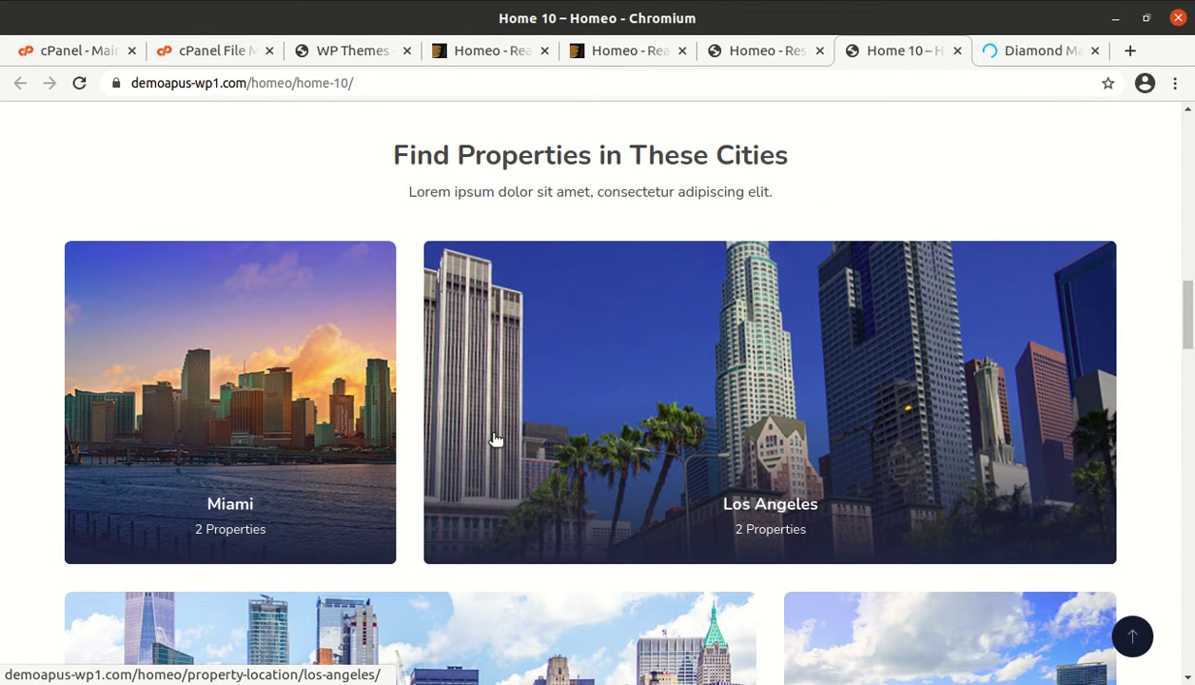
scroll(596, 439, "down", 8)
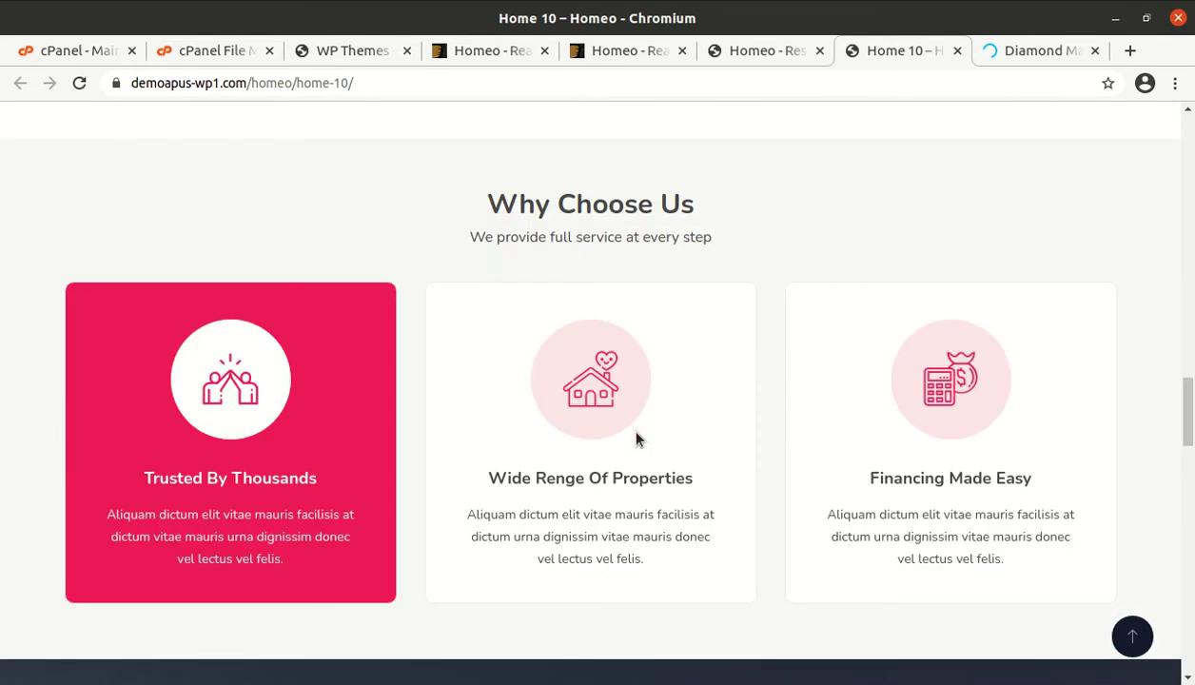
scroll(637, 438, "down", 8)
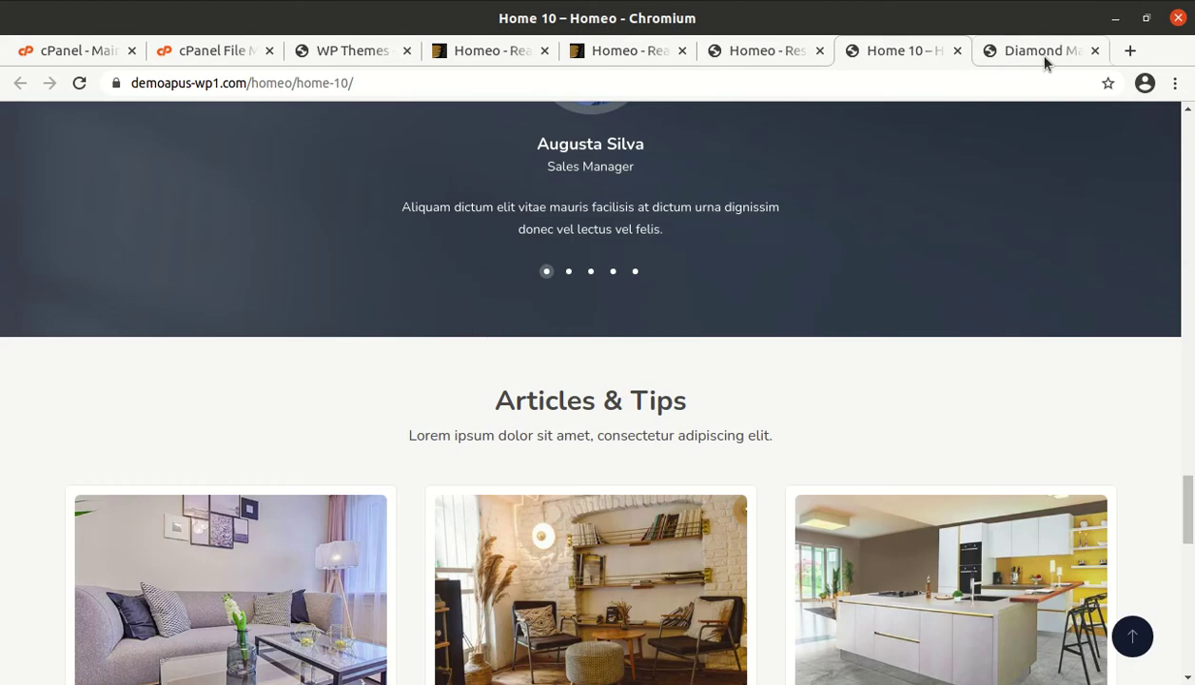
- Review the Diamond Manor Apartment listing from its overview and agent contact form down to the property video
left_click(1045, 57)
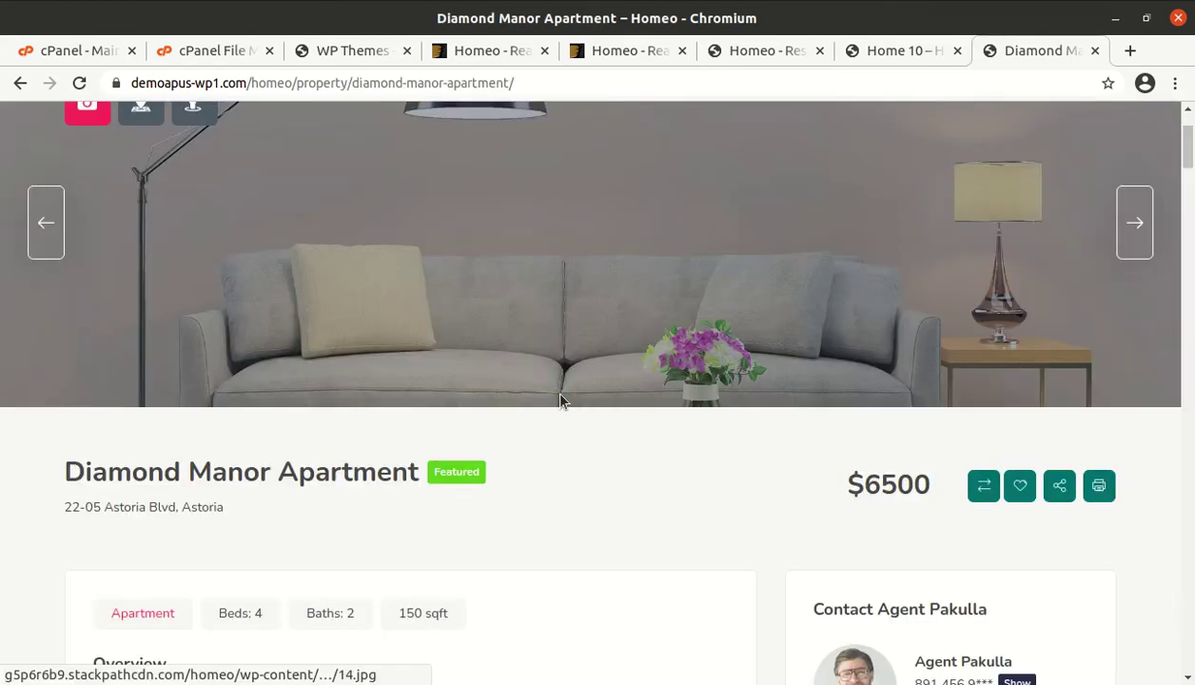
scroll(559, 395, "down", 3)
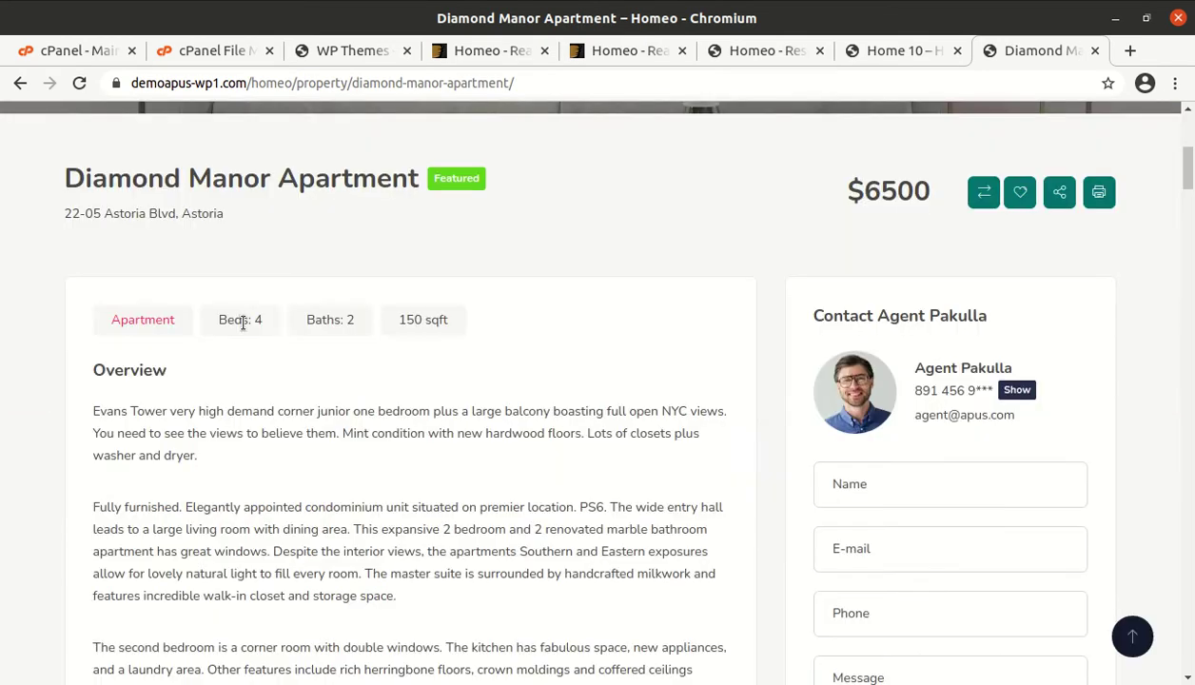
scroll(419, 338, "down", 2)
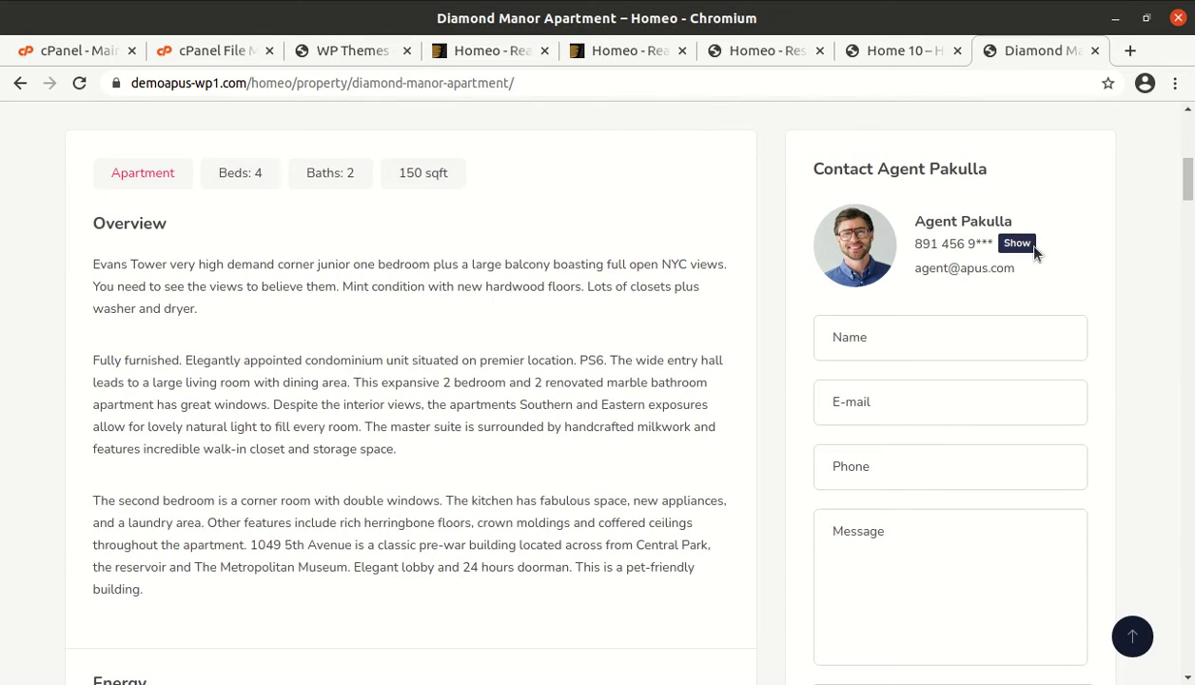
left_click(905, 336)
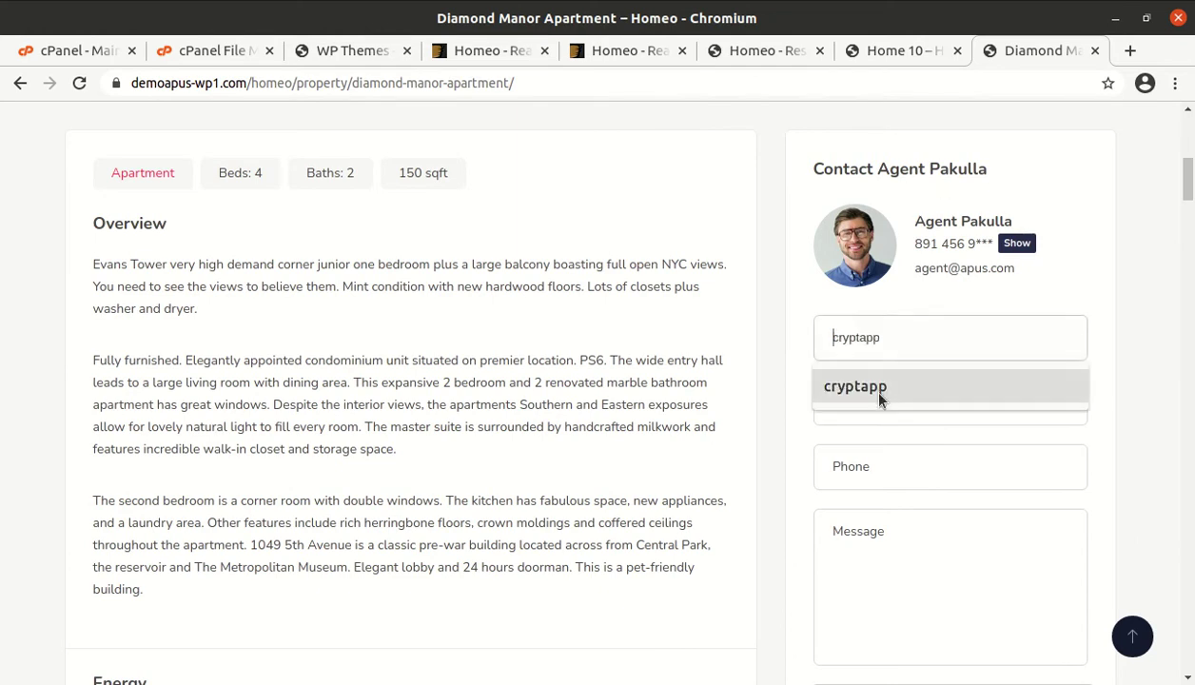
left_click(774, 415)
scroll(920, 403, "down", 7)
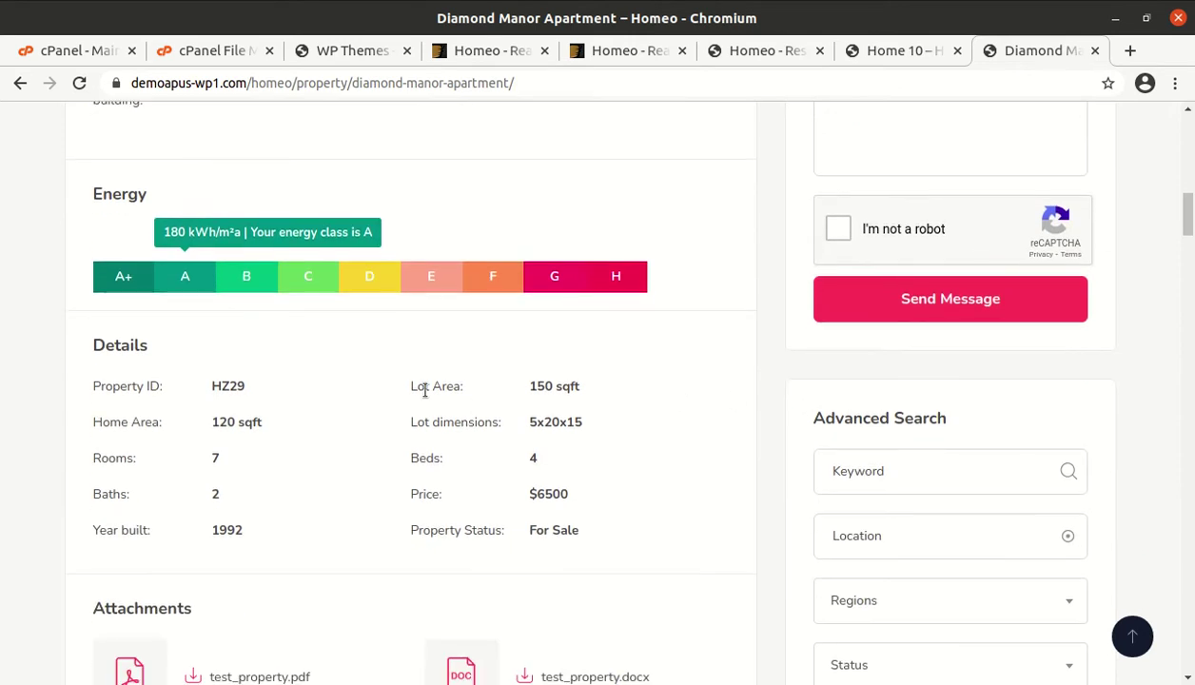
scroll(426, 392, "down", 5)
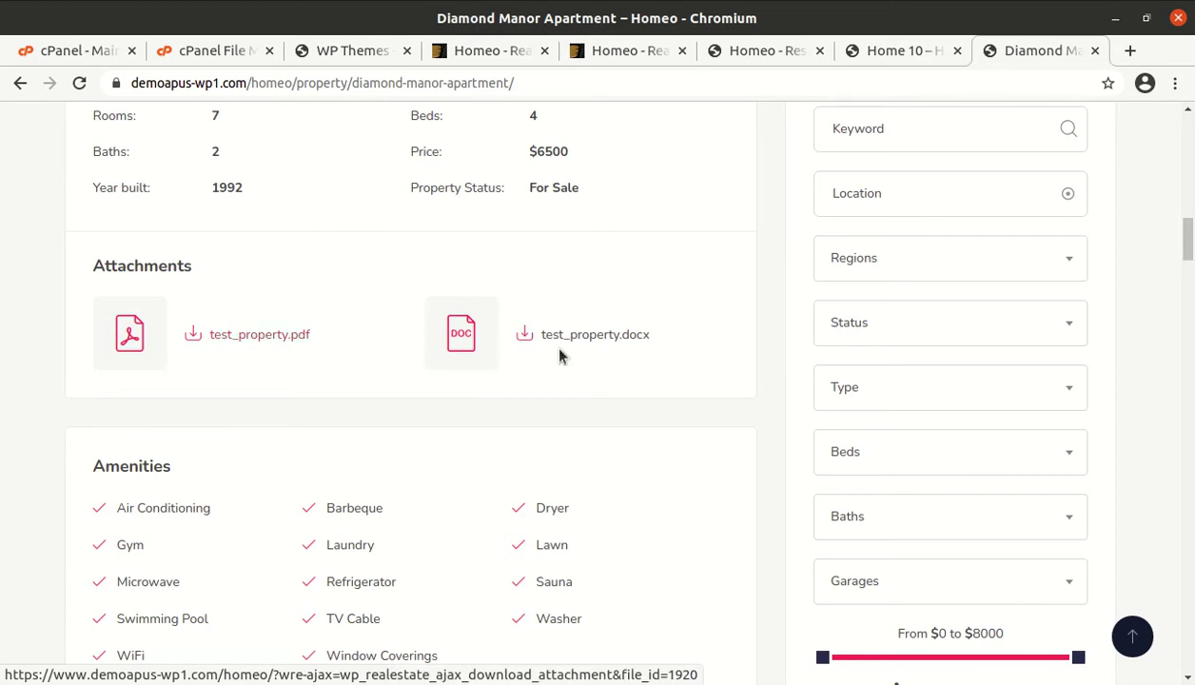
scroll(680, 371, "down", 3)
scroll(680, 371, "down", 3)
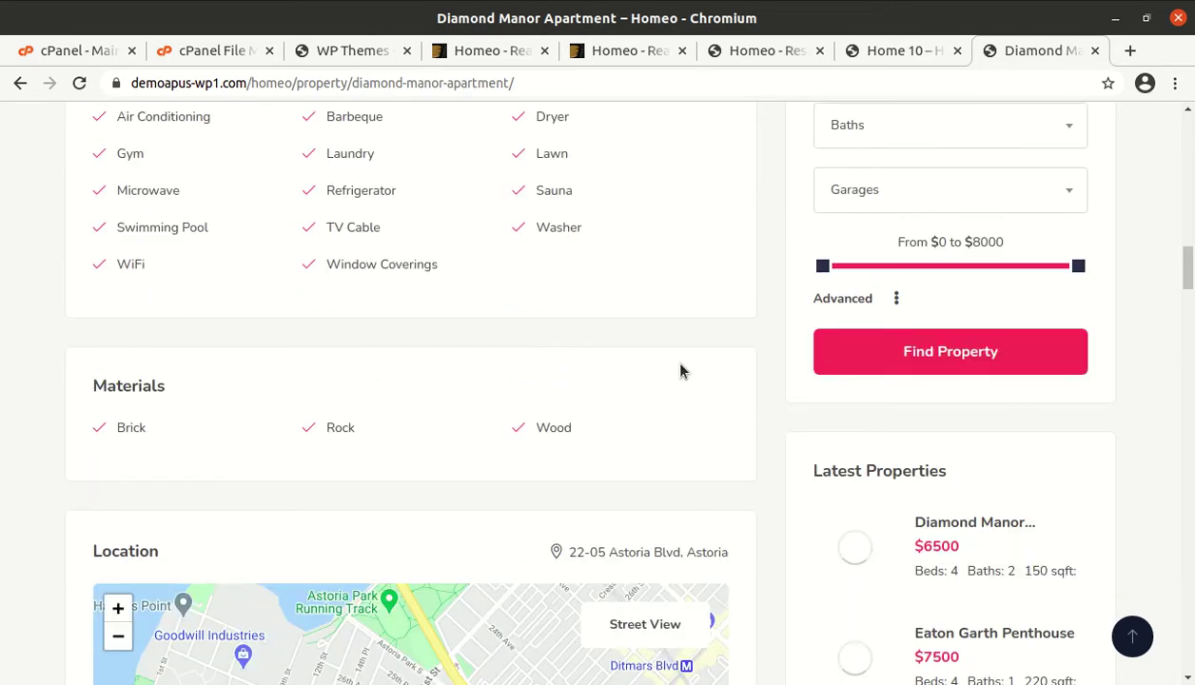
scroll(680, 371, "down", 5)
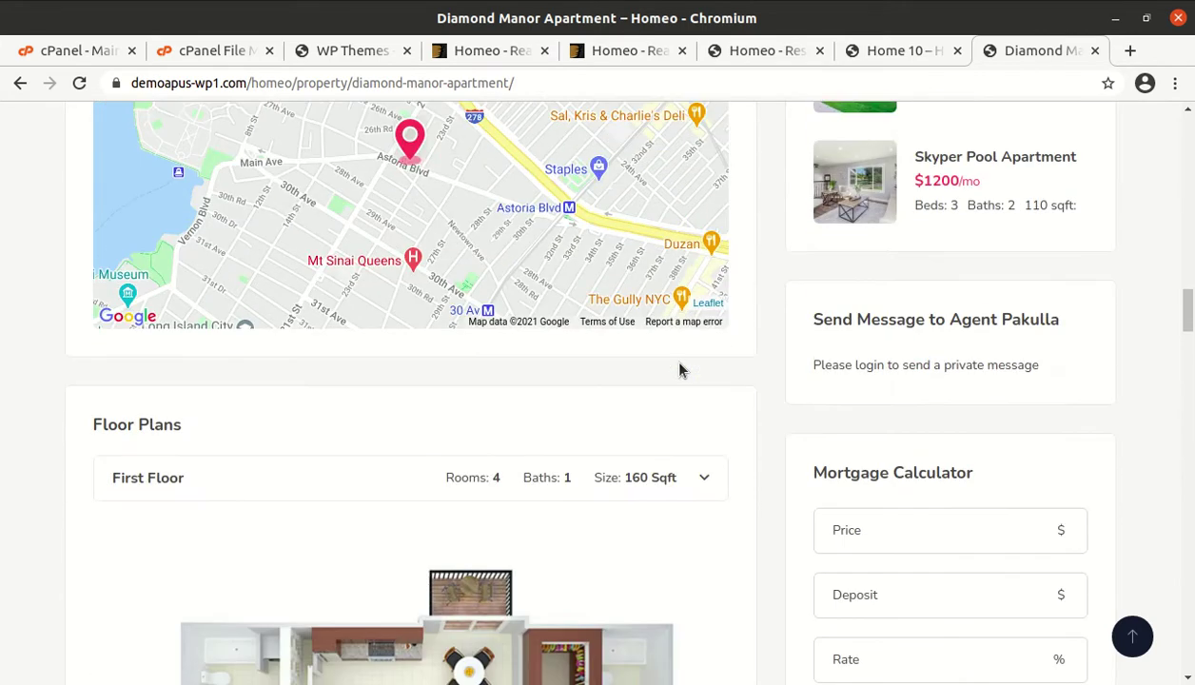
scroll(680, 371, "down", 5)
scroll(683, 368, "down", 6)
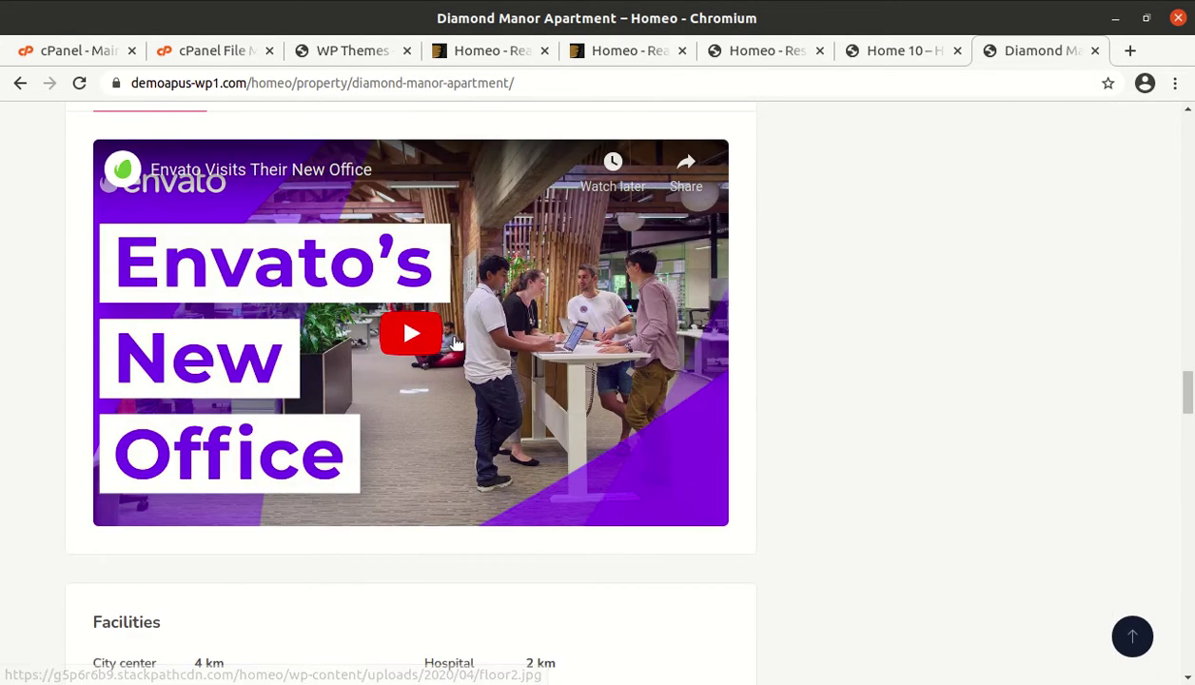
- Look back over the listing's map, attachments and energy rating, ending at the photo slider
scroll(454, 343, "up", 3)
scroll(518, 336, "up", 11)
scroll(518, 335, "up", 7)
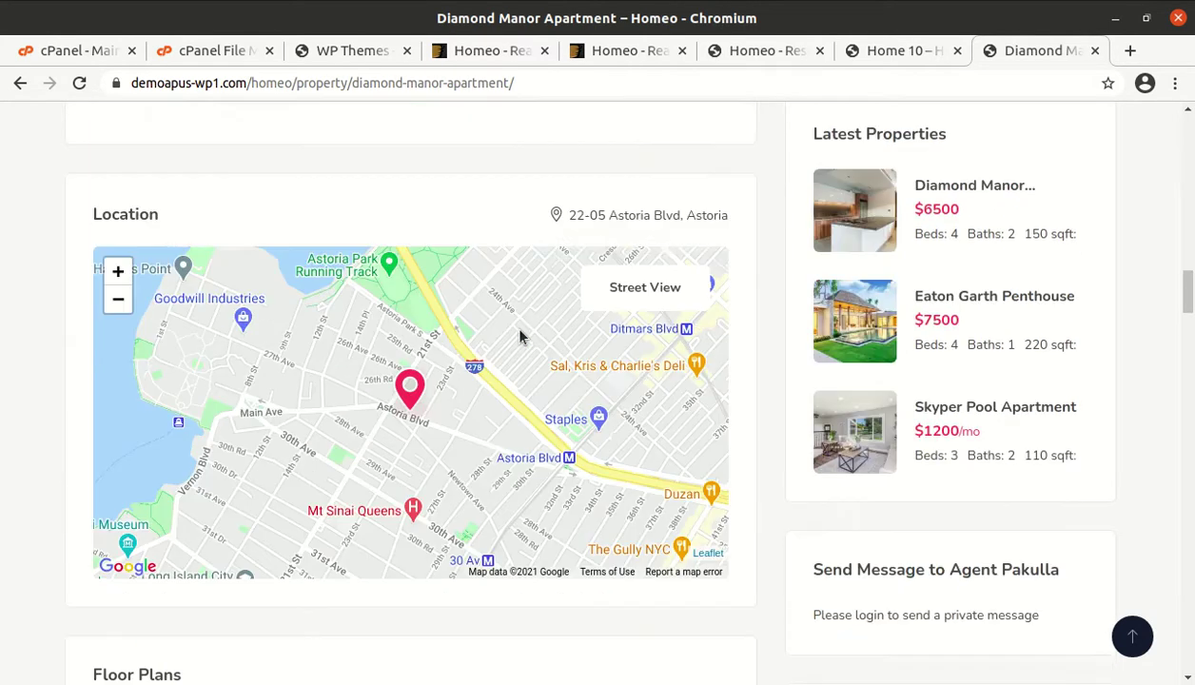
scroll(426, 410, "up", 7)
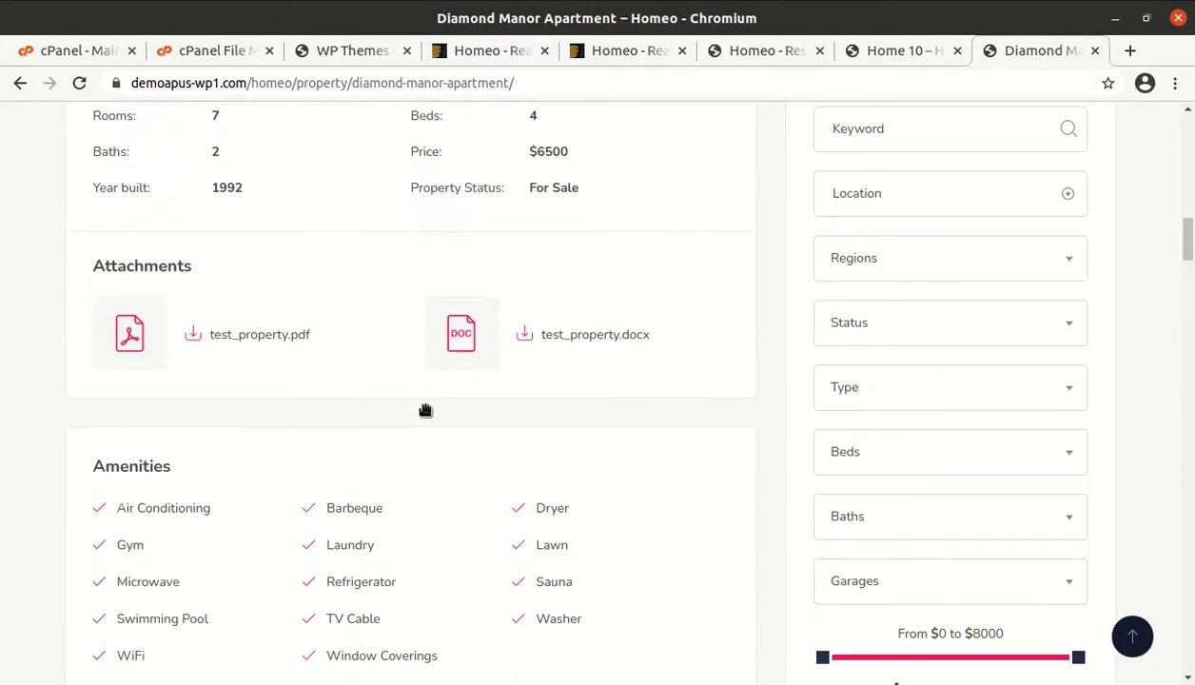
scroll(426, 410, "up", 10)
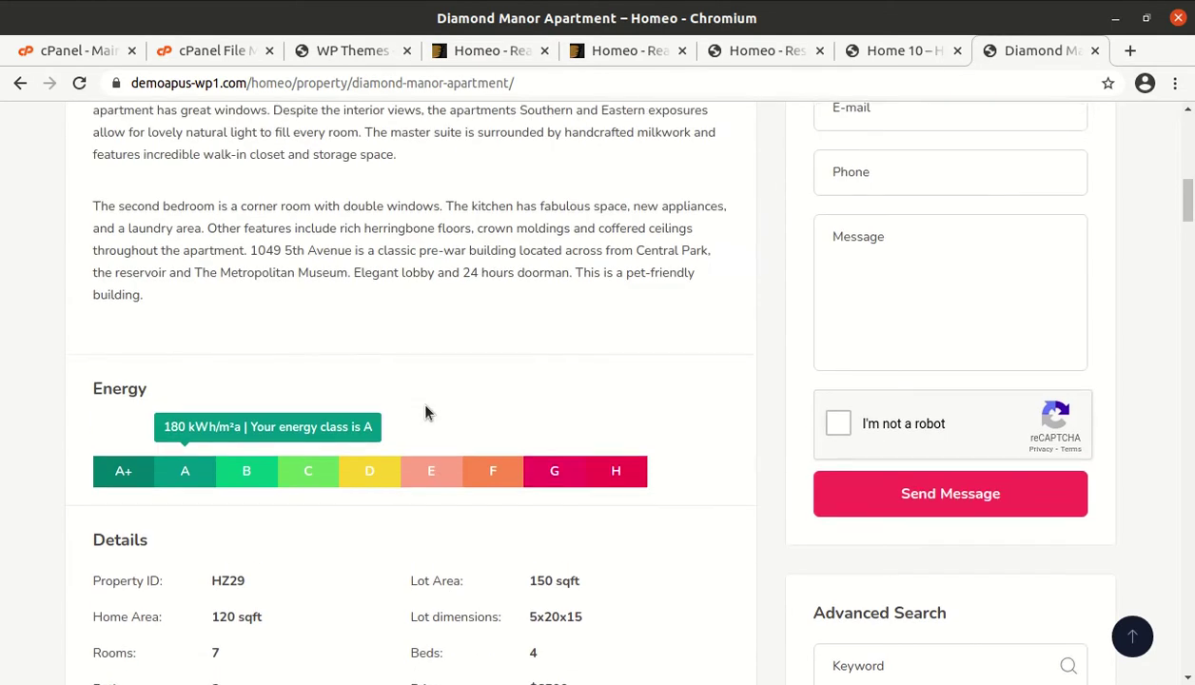
scroll(425, 405, "up", 3)
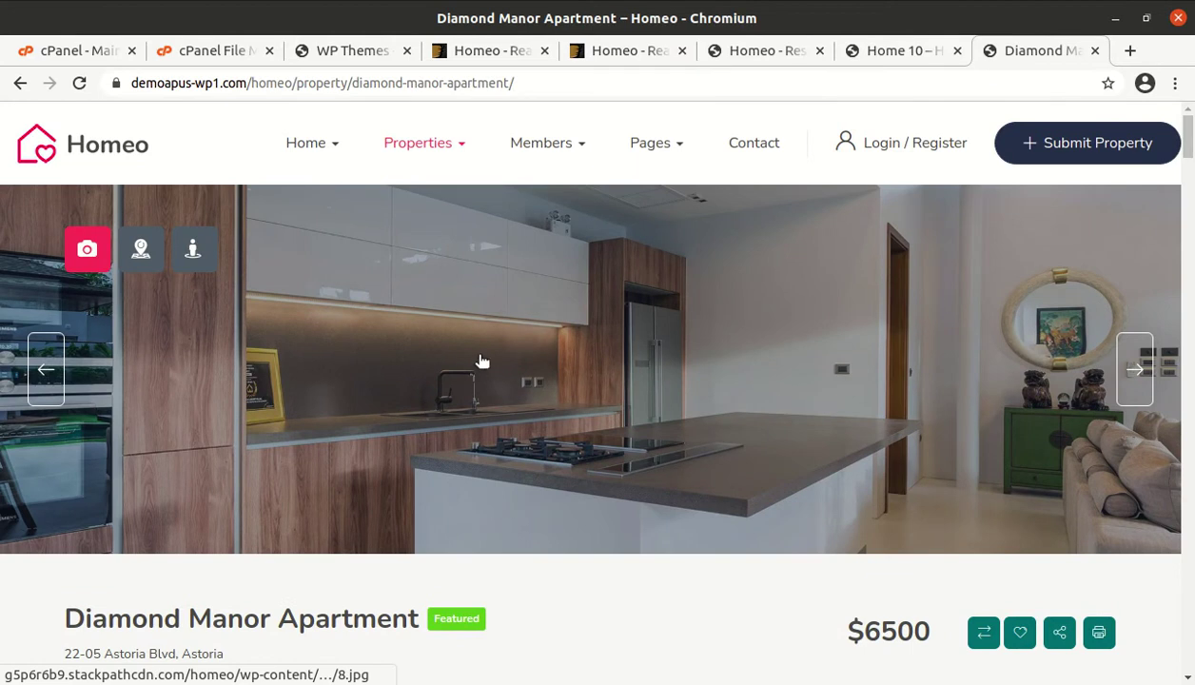
mouse_move(633, 170)
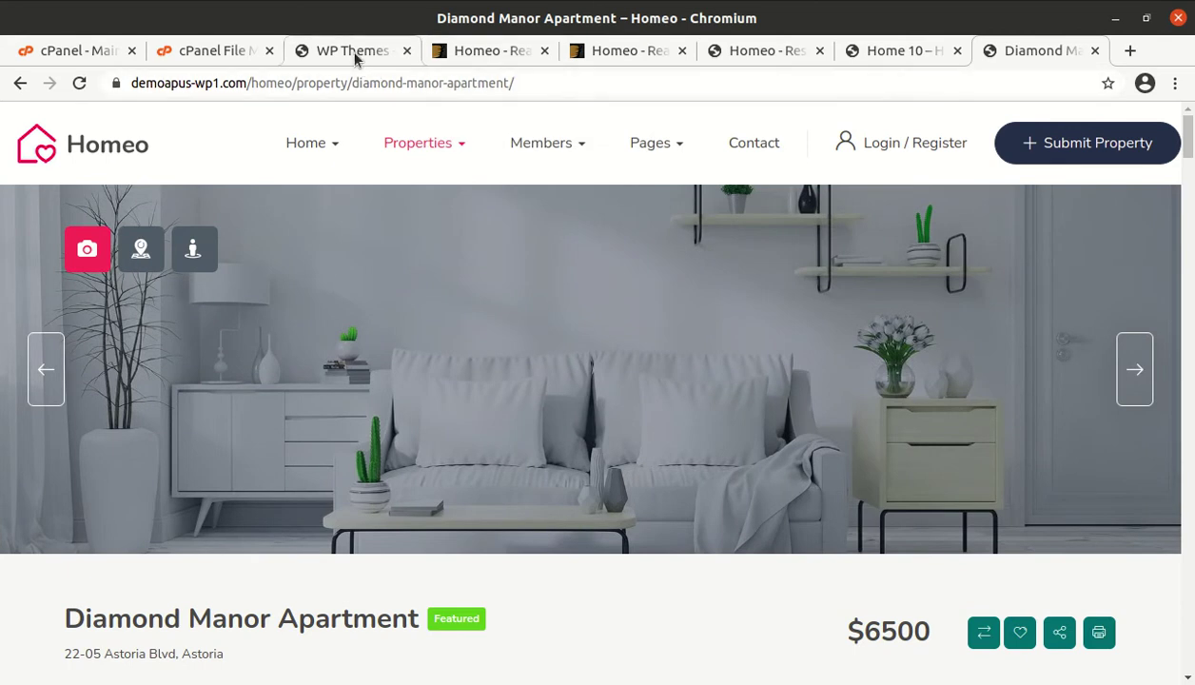
- Switch to the WP Themes site and check the downloaded homeo folder's licensing, plugins and theme zip items in the file manager
left_click(353, 51)
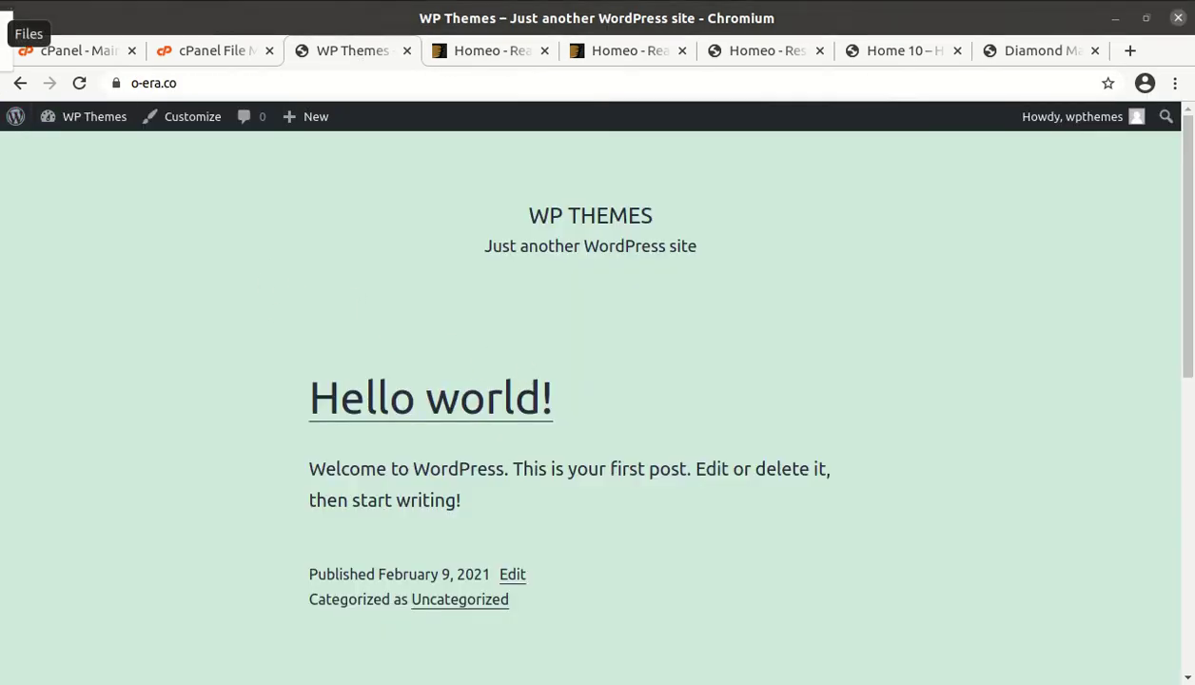
left_click(0, 34)
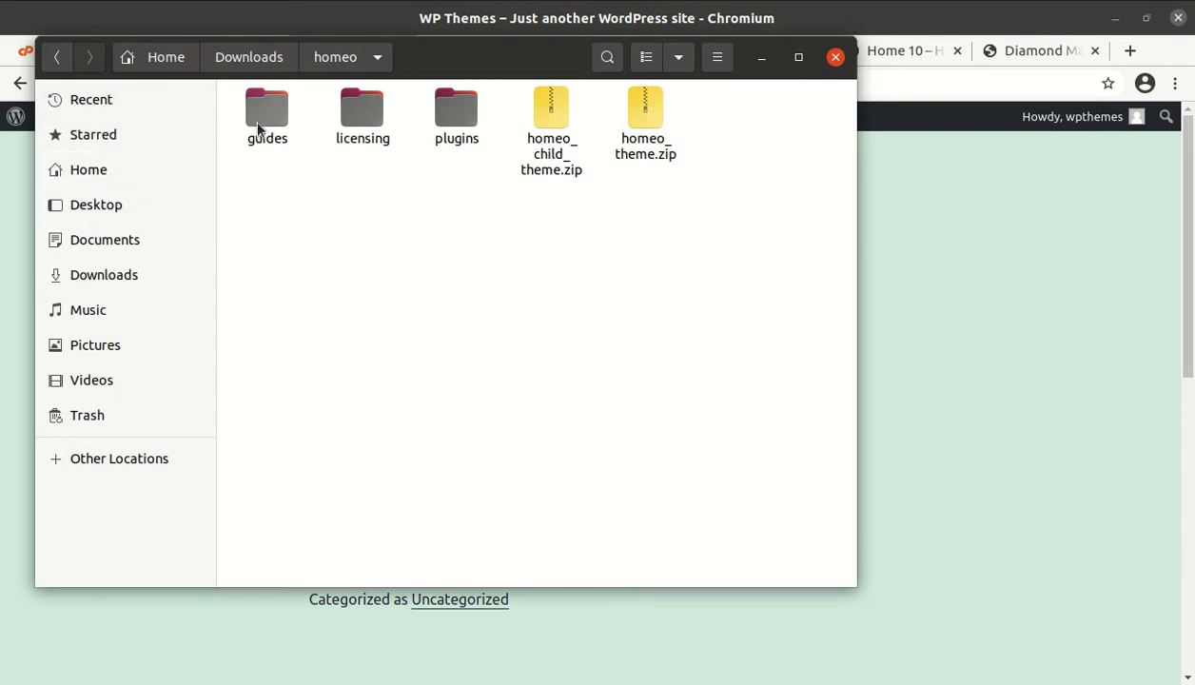
left_click(365, 120)
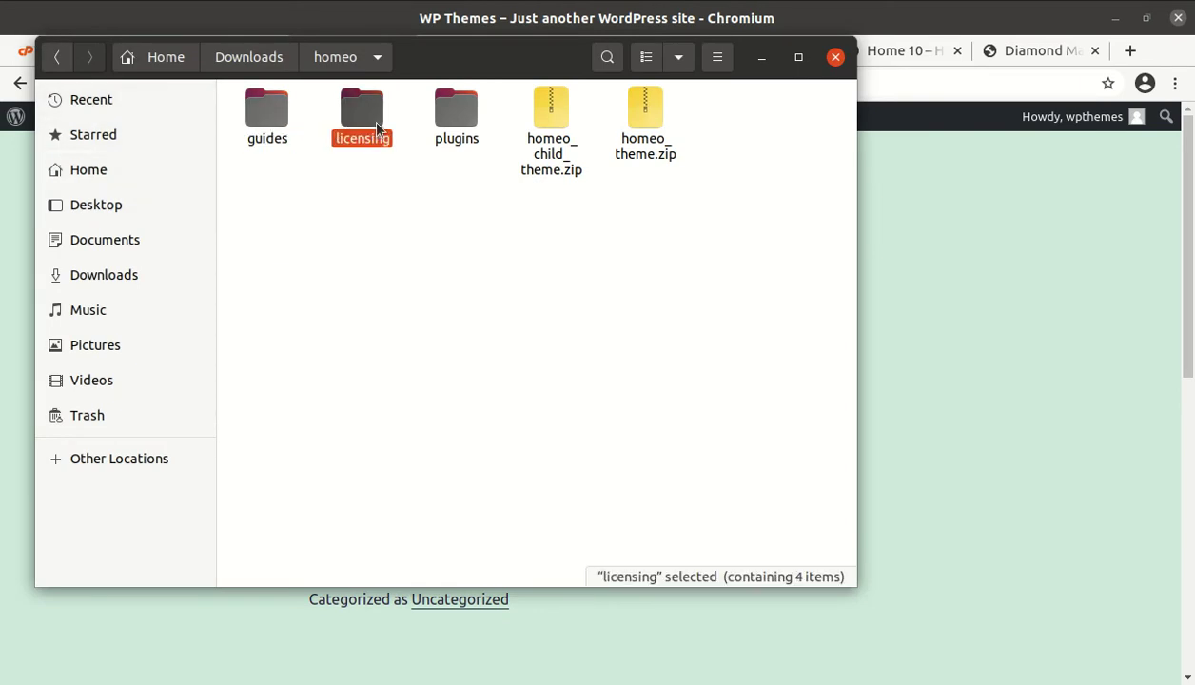
left_click(461, 127)
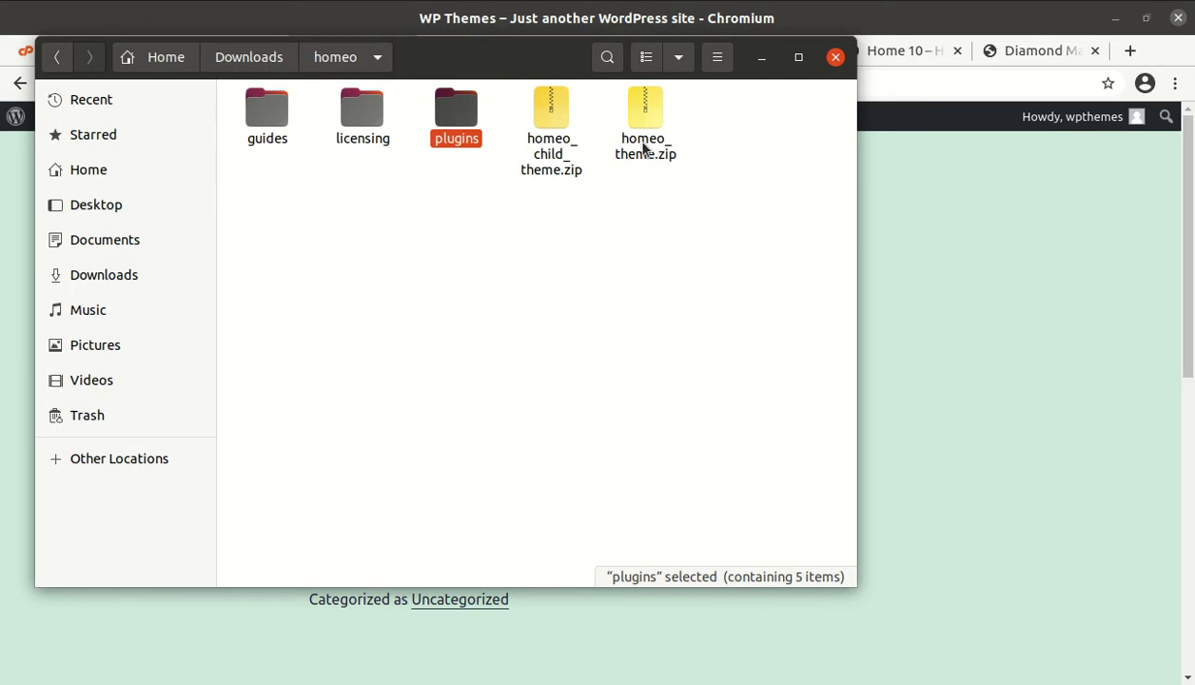
left_click(643, 148)
left_click(552, 169)
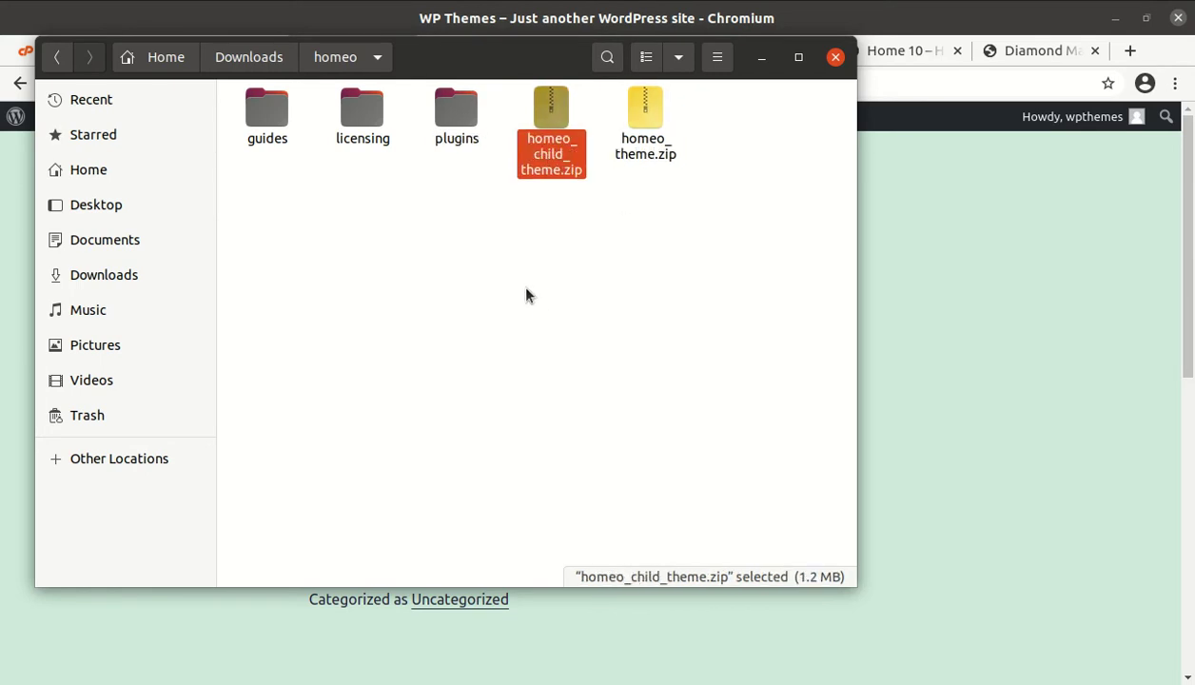
left_click(761, 59)
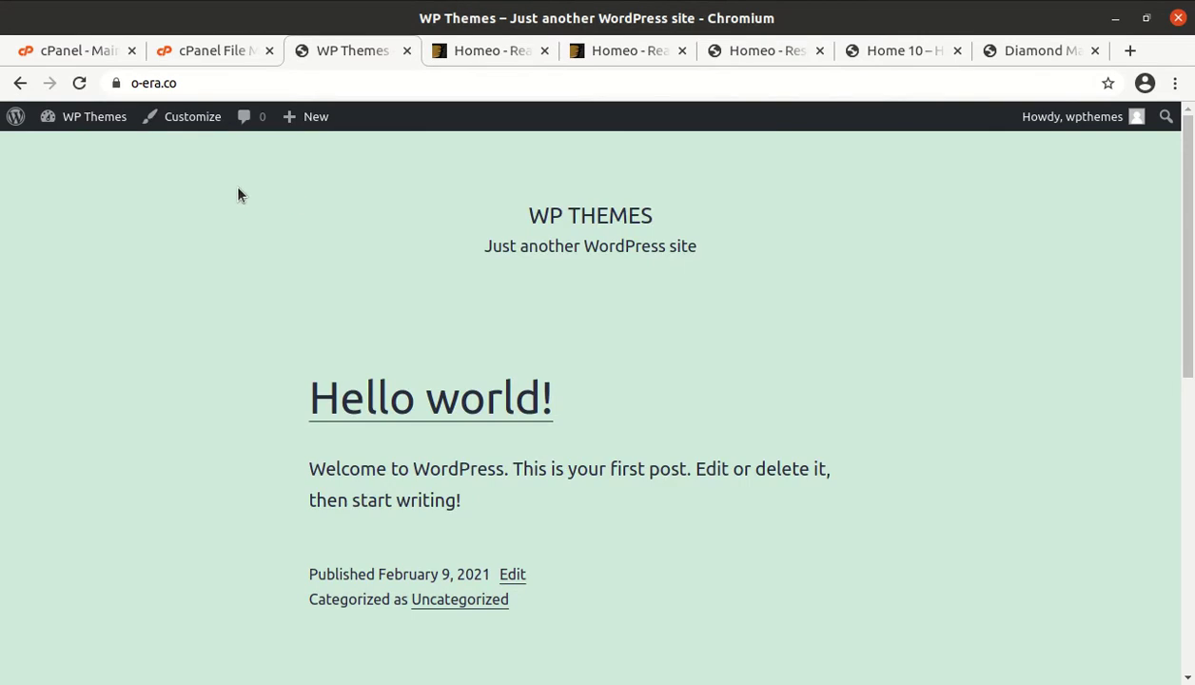
- Check the active Twenty Twenty-One theme in the WordPress admin and open the form for uploading a new theme
mouse_move(120, 122)
left_click(84, 176)
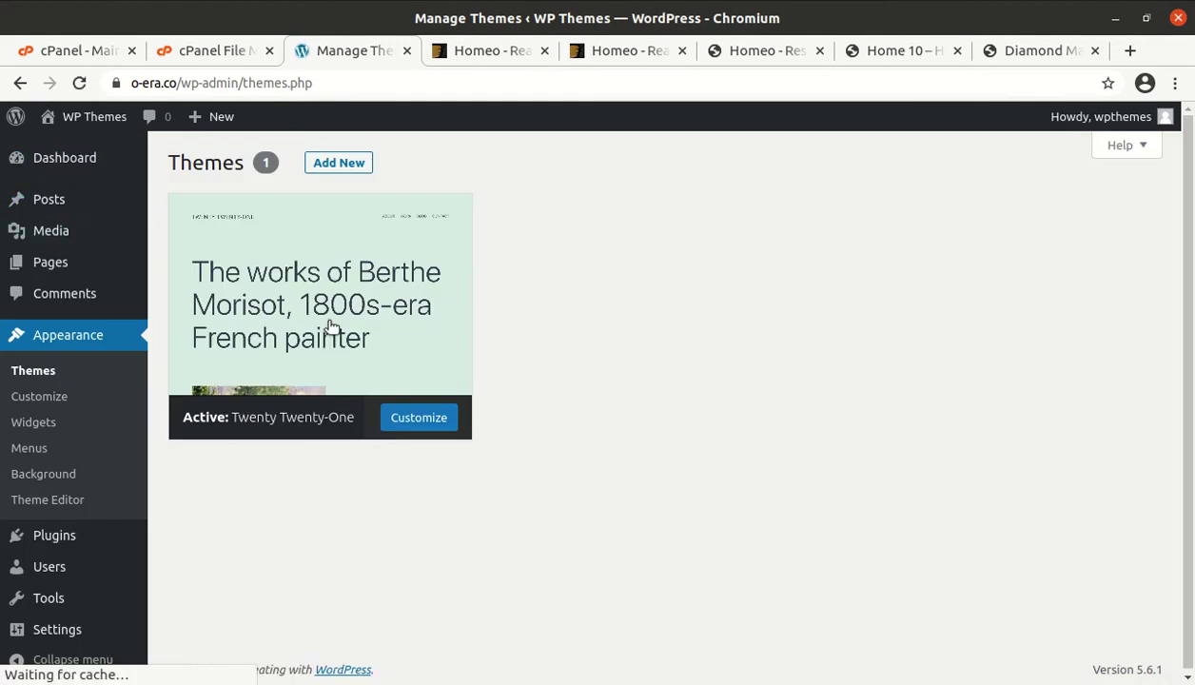
left_click(331, 327)
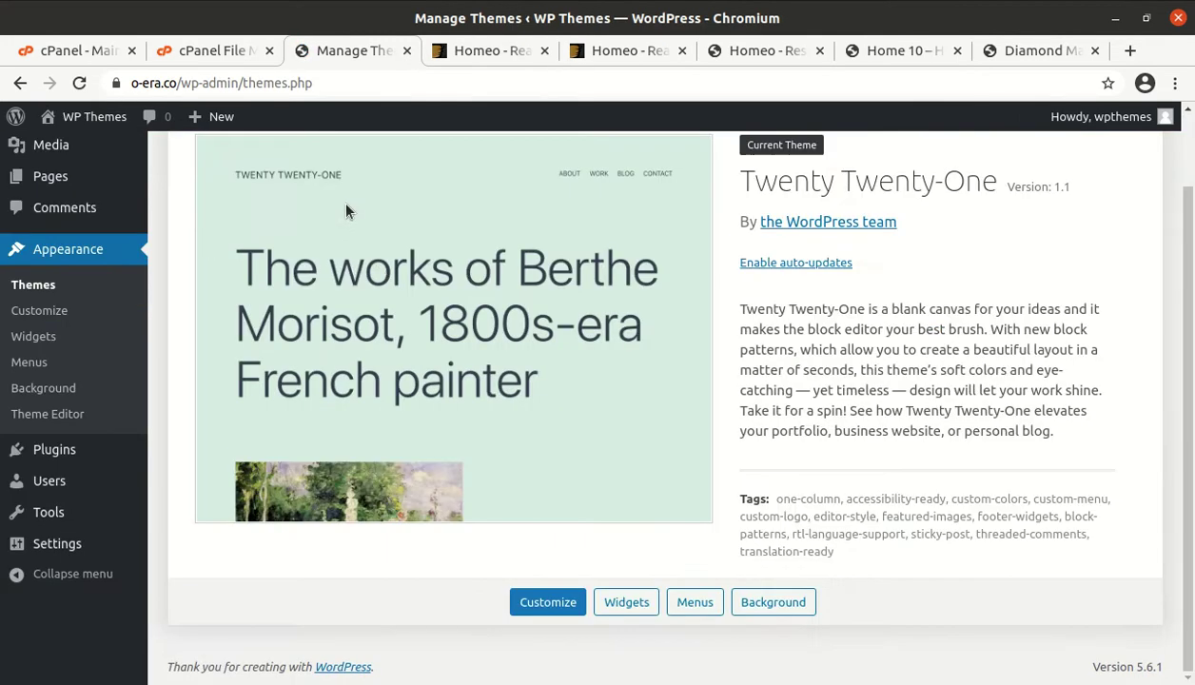
left_click(328, 165)
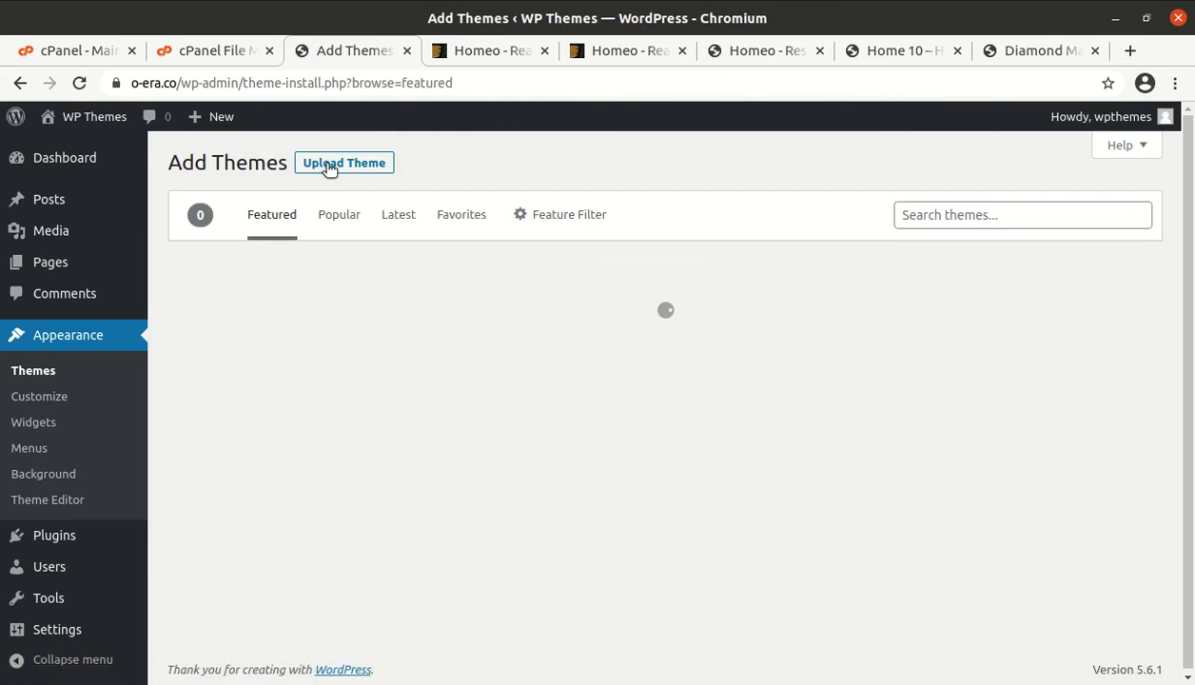
left_click(344, 165)
left_click(509, 340)
double_click(286, 130)
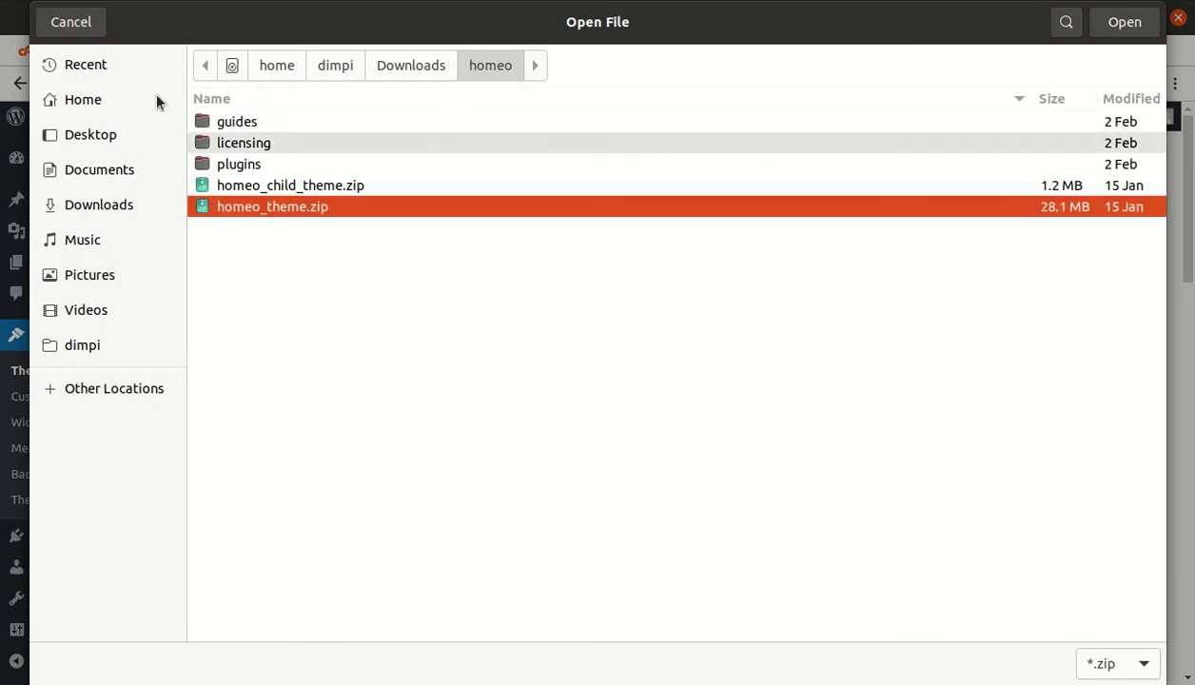
left_click(86, 33)
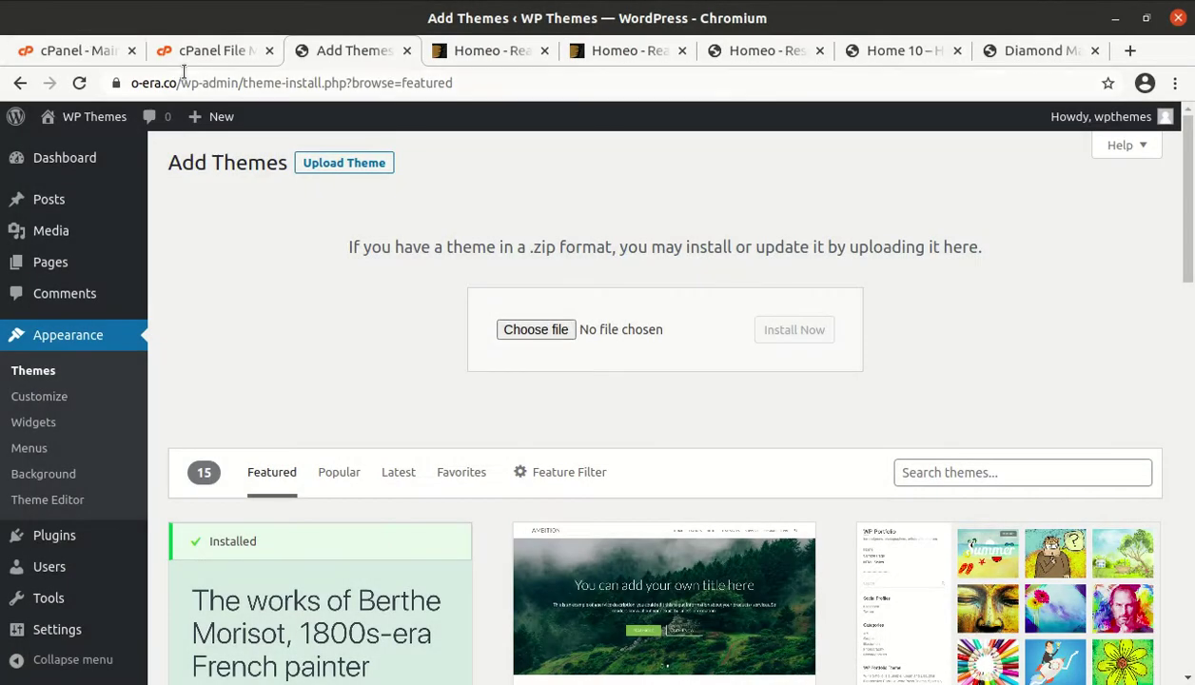
- Switch to cPanel File Manager and open the file upload page for the site's wp-content/themes folder
left_click(208, 54)
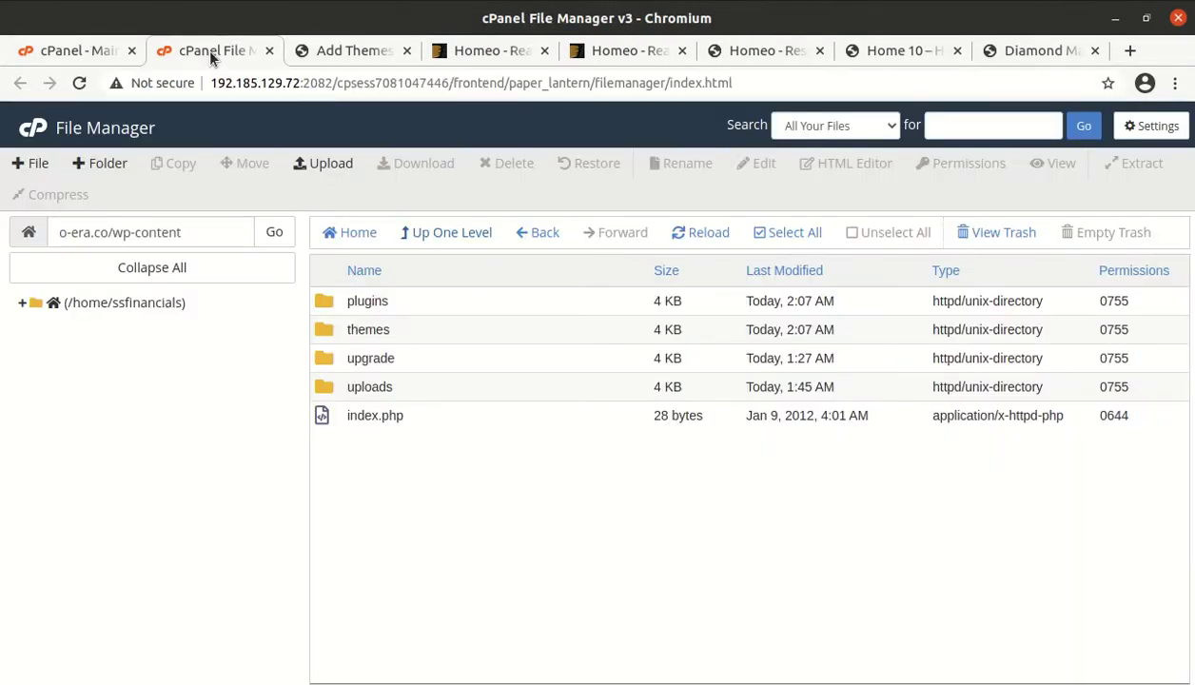
double_click(432, 330)
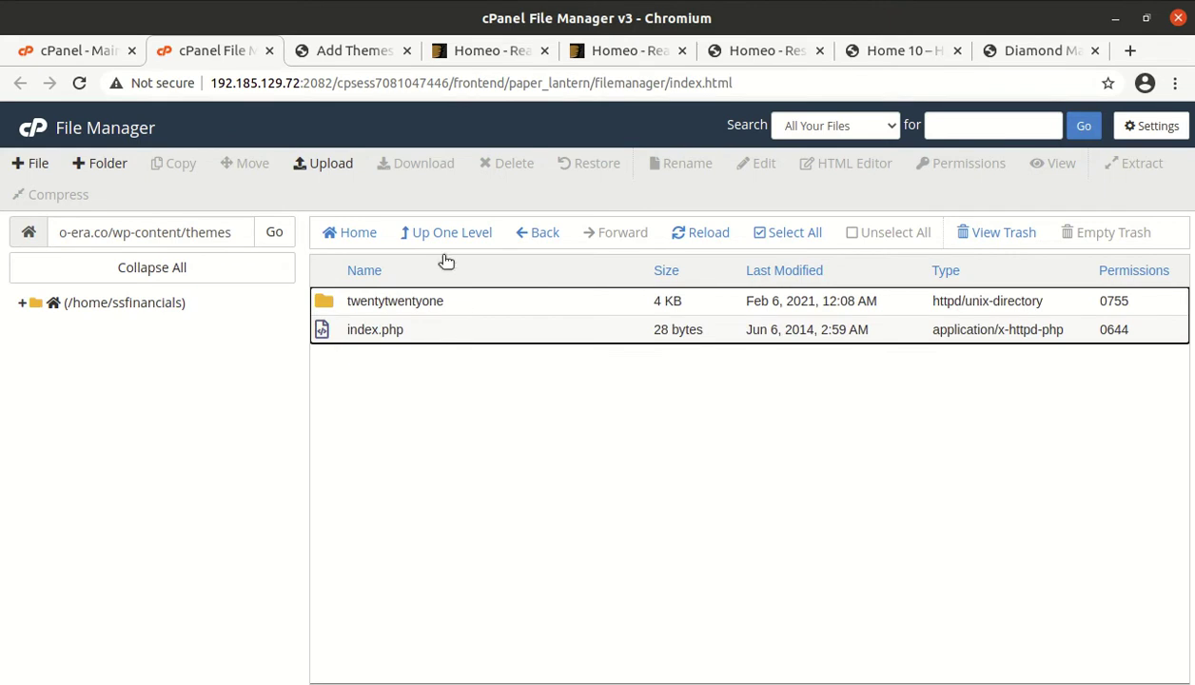
left_click(323, 165)
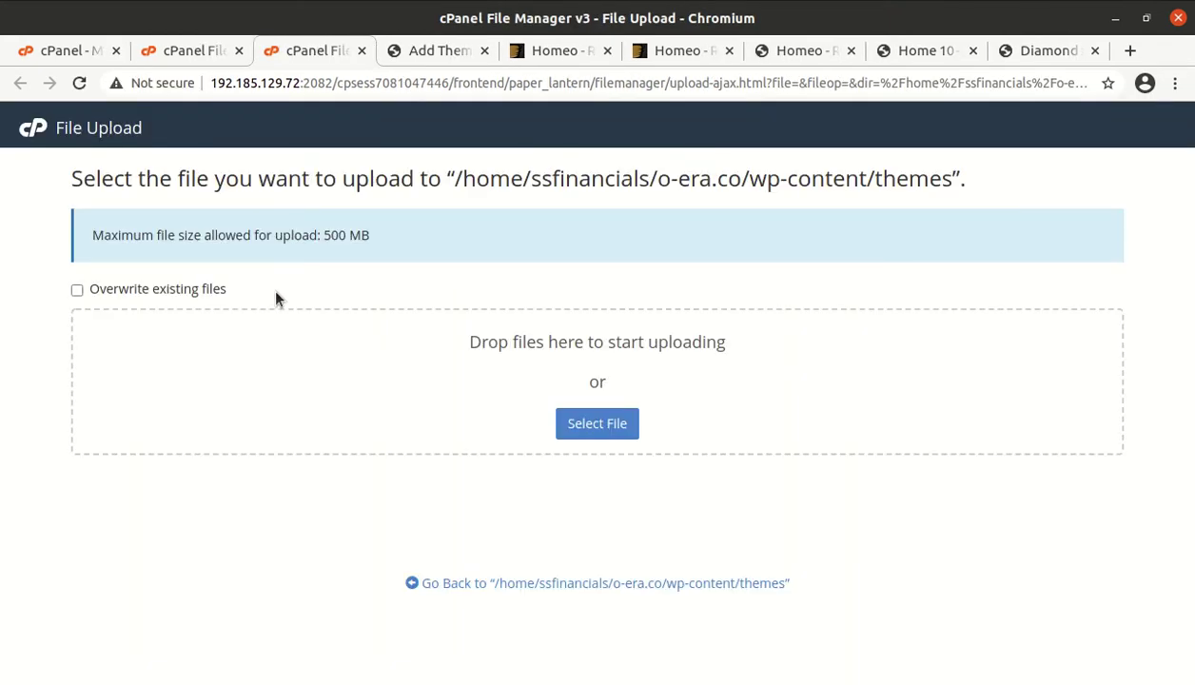
- Upload homeo_theme.zip from the homeo folder in Downloads to wp-content/themes and wait for it to finish
left_click(567, 430)
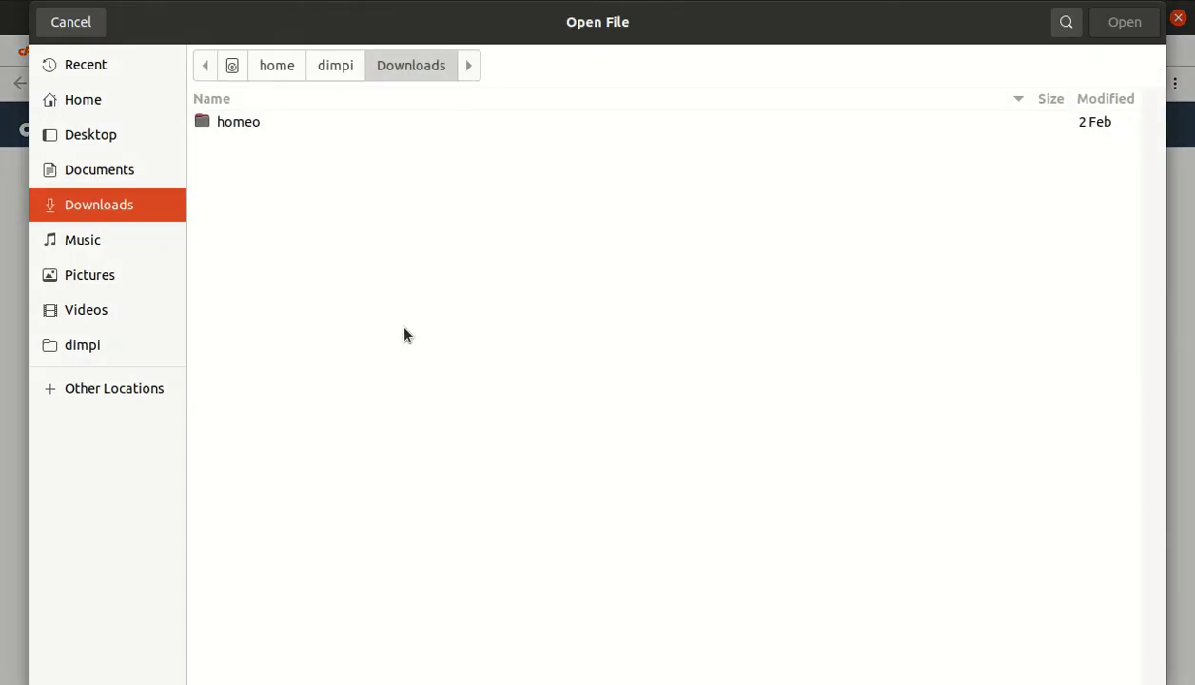
double_click(262, 119)
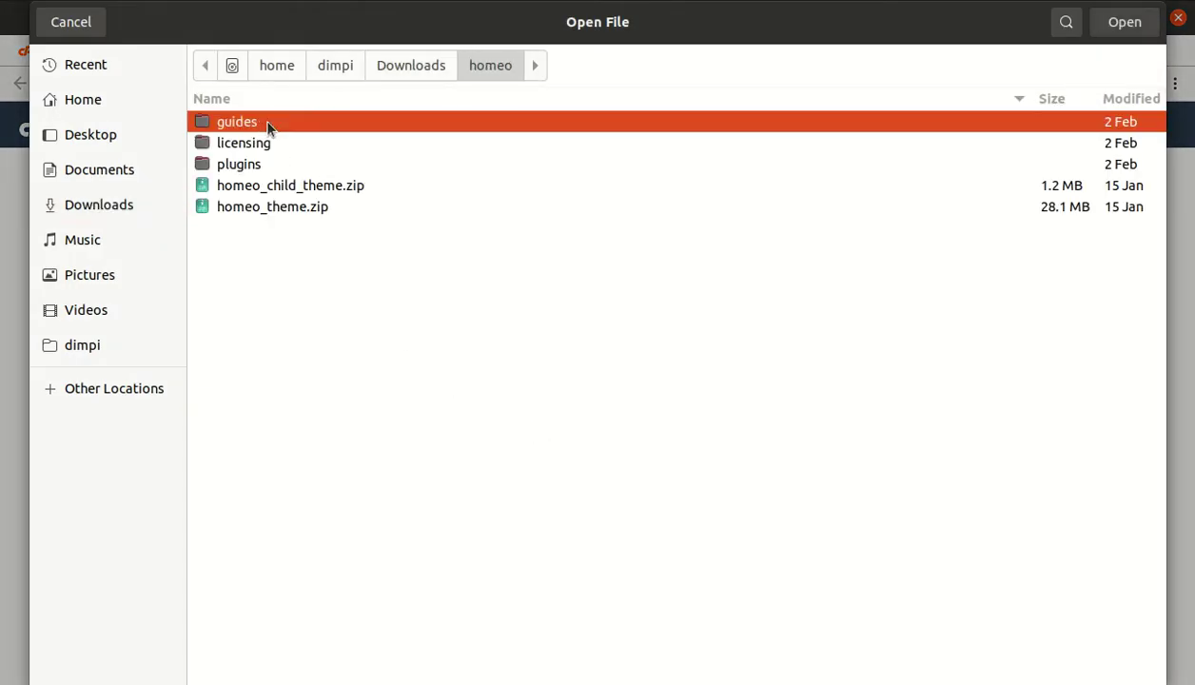
left_click(268, 206)
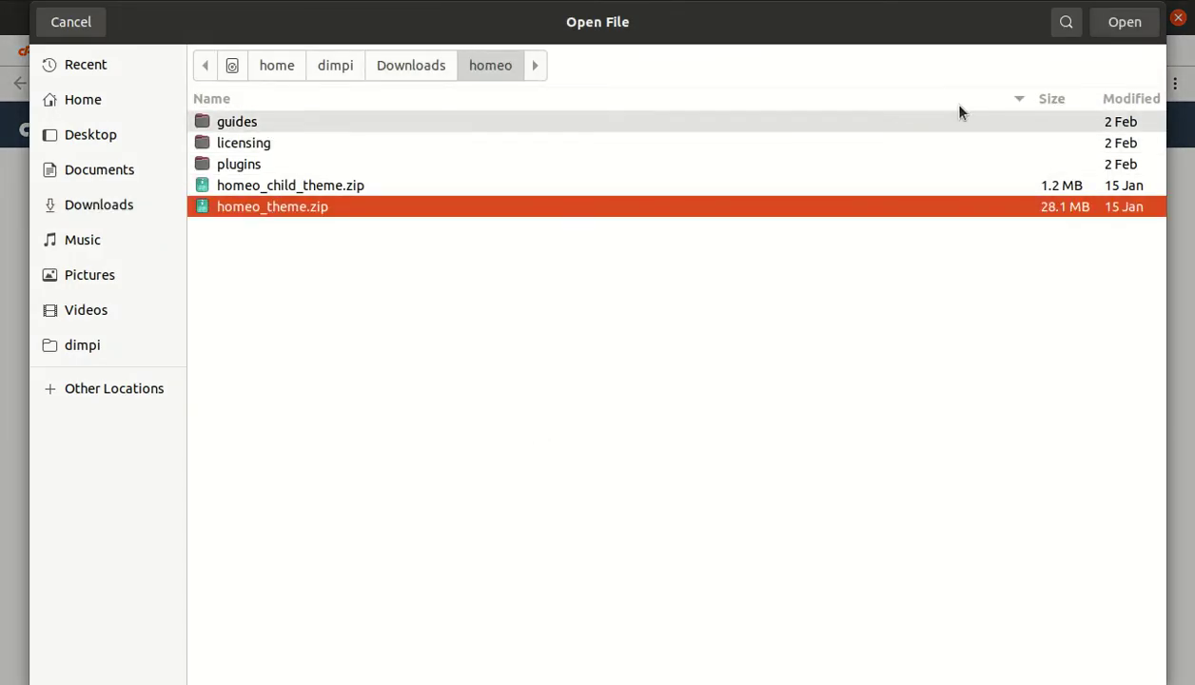
left_click(1118, 23)
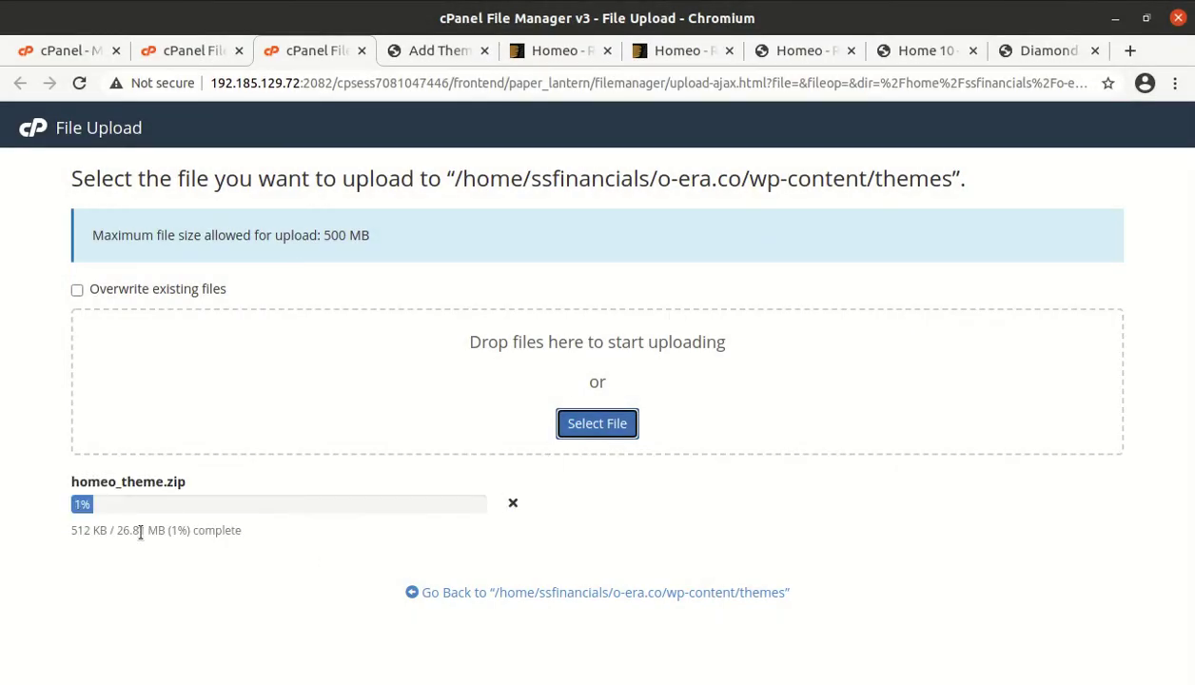
left_click_drag(115, 528, 150, 536)
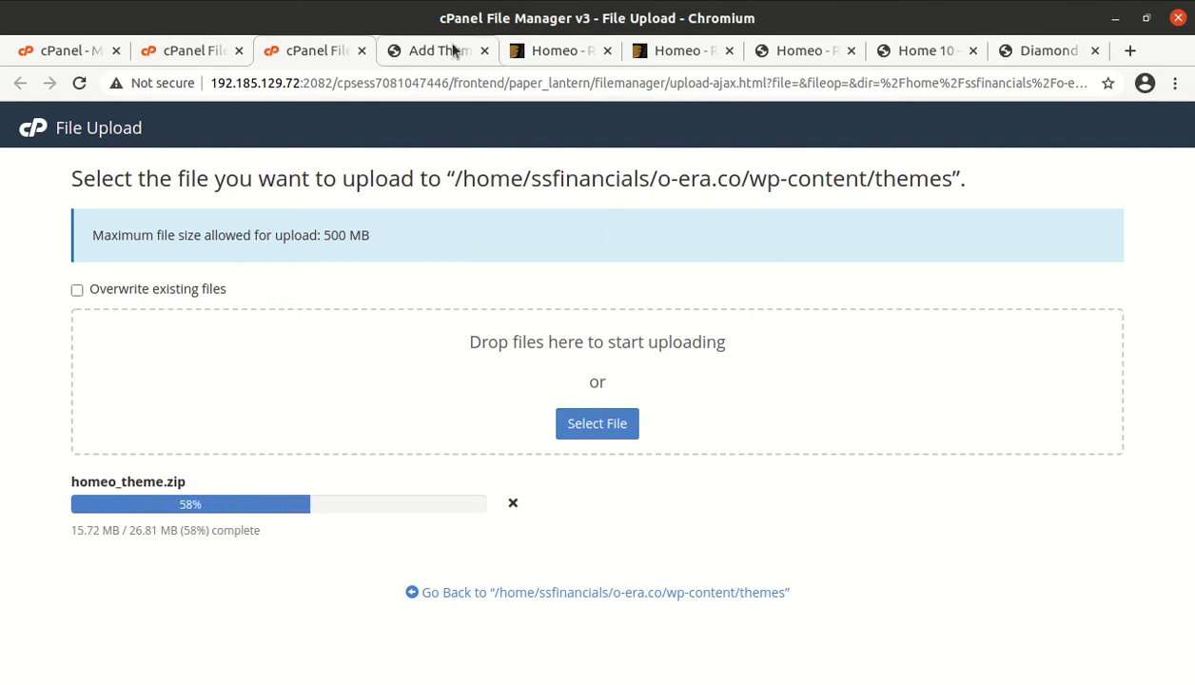
left_click(419, 52)
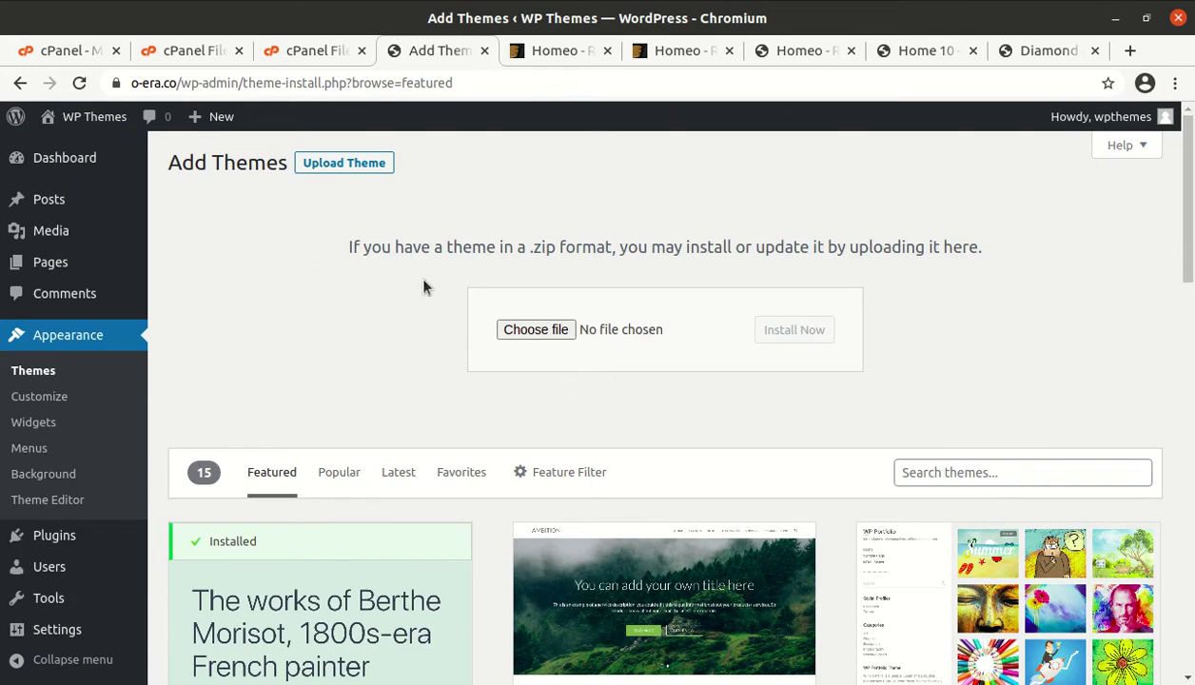
left_click(326, 55)
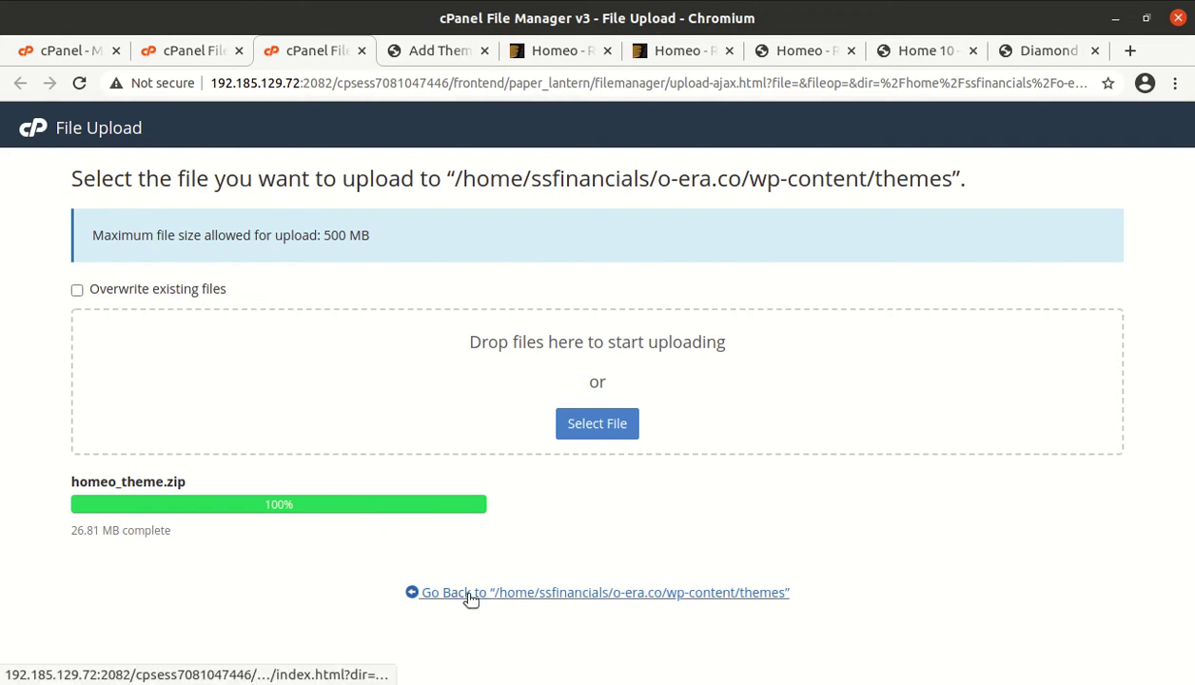
- Close the upload page, extract homeo_theme.zip in the wp-content/themes folder and reload the file listing
key("ctrl+w")
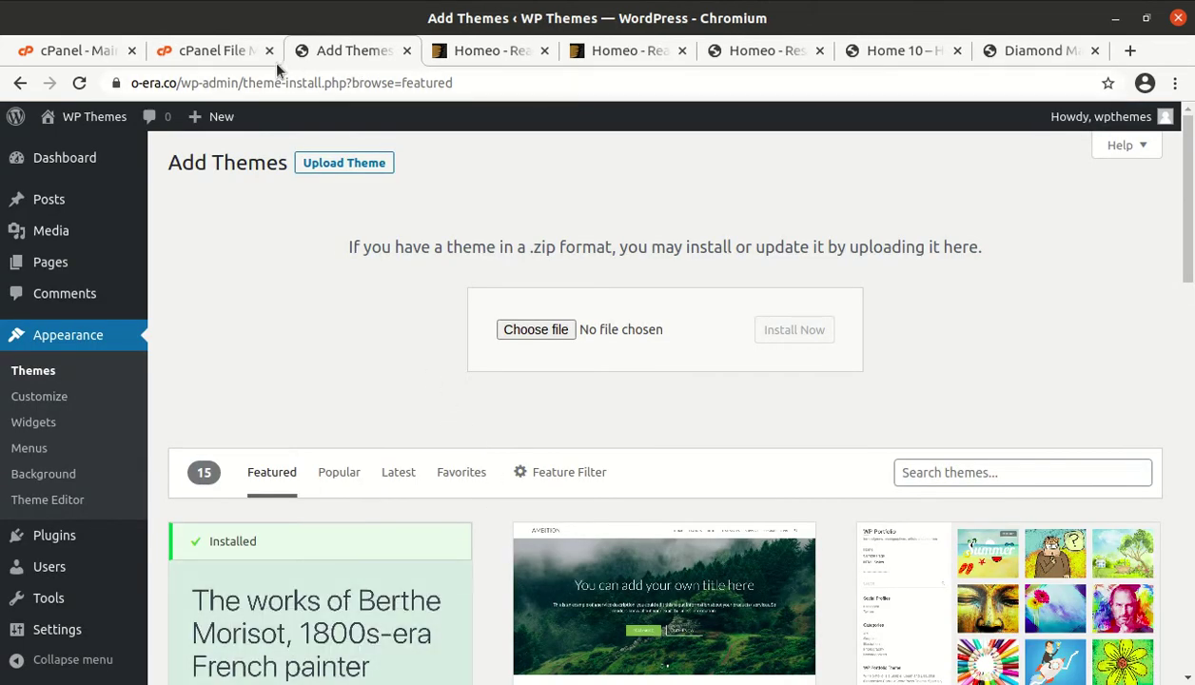
left_click(217, 51)
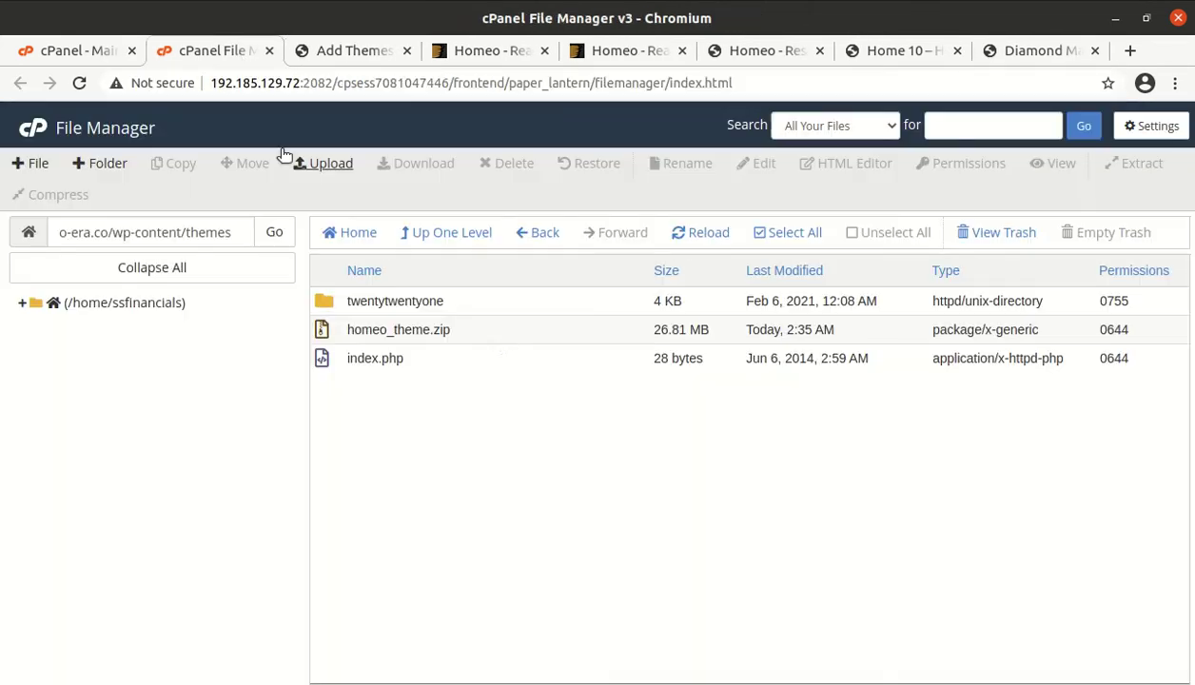
right_click(490, 332)
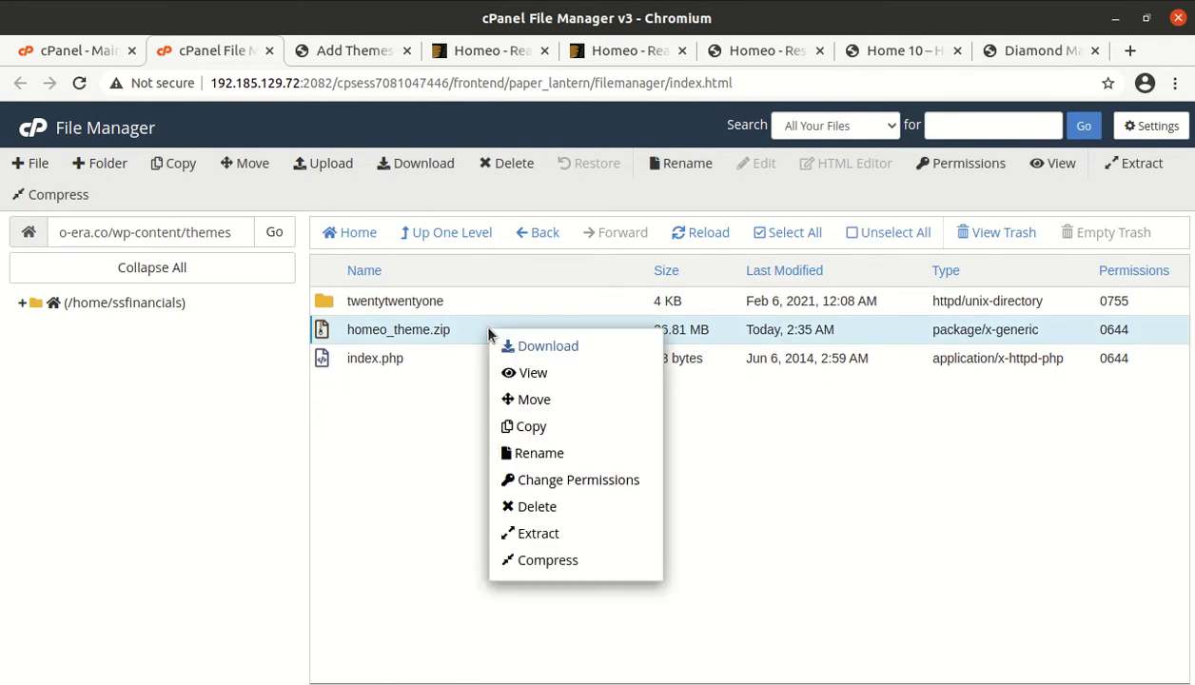
left_click(535, 533)
left_click(741, 488)
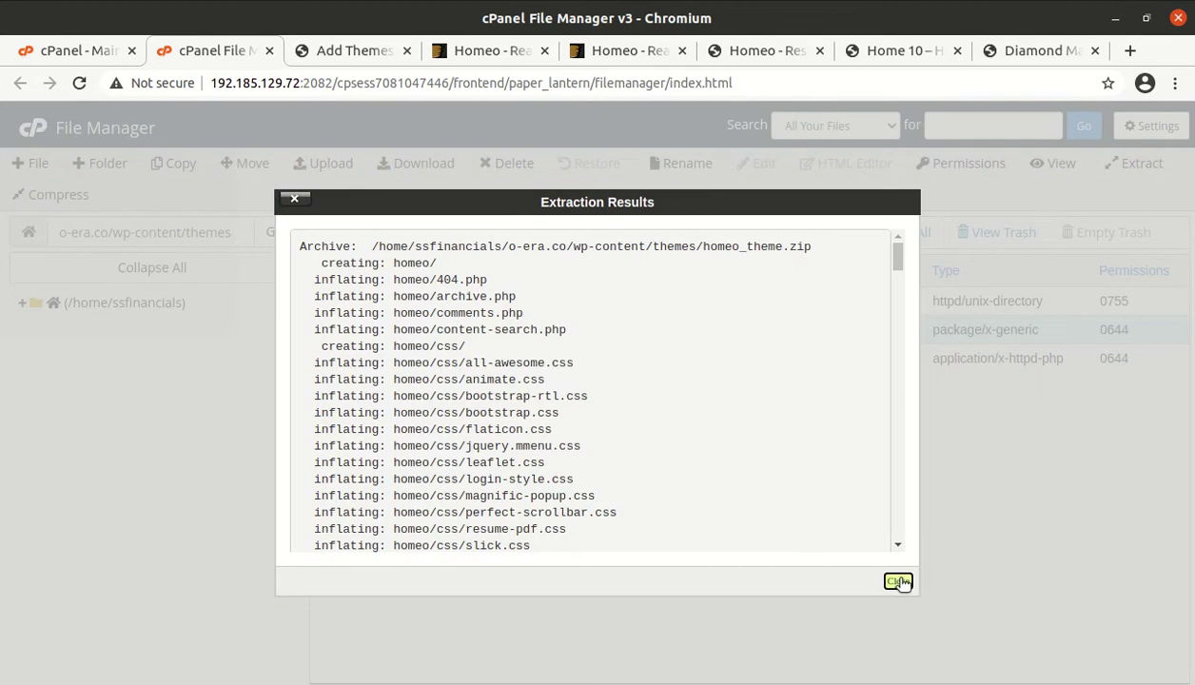
left_click(897, 581)
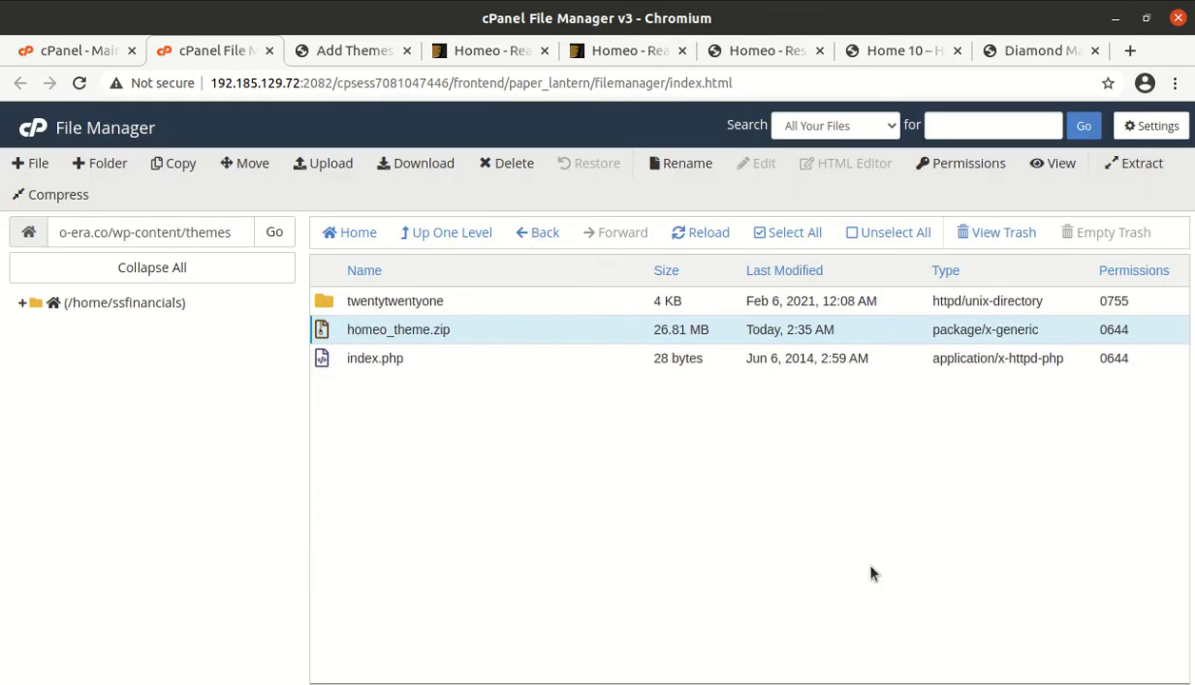
left_click(683, 238)
- Check the contents of the extracted homeo folder and return to the themes folder
double_click(458, 309)
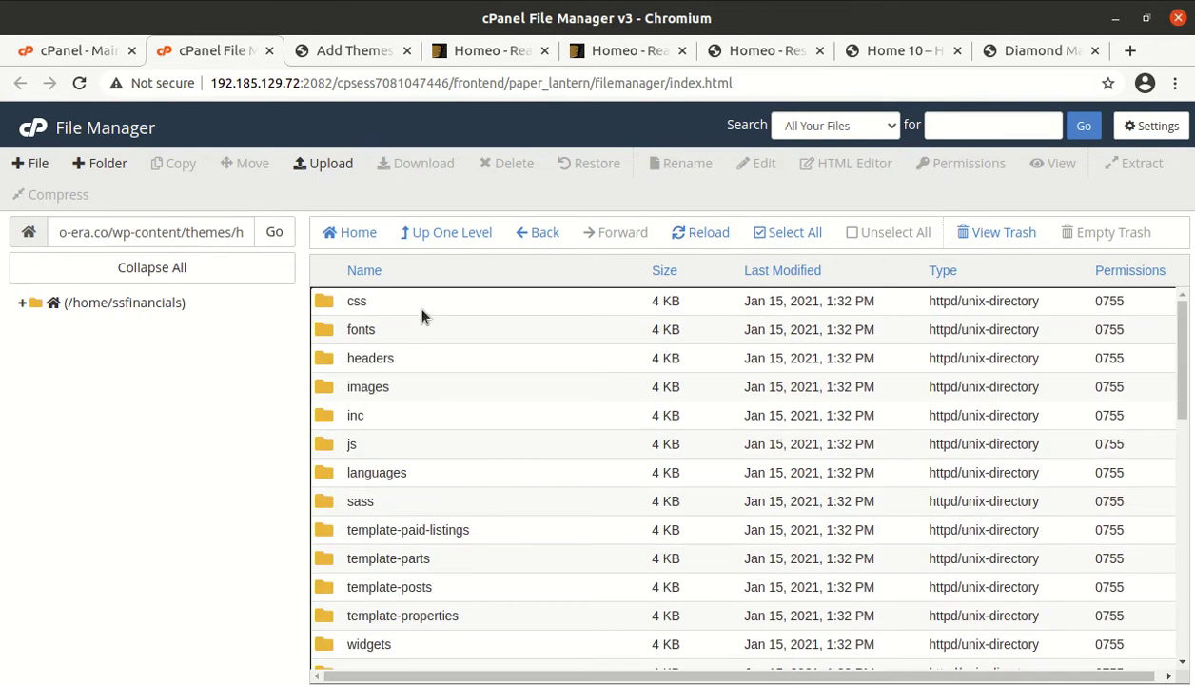
left_click(435, 359)
scroll(473, 450, "down", 8)
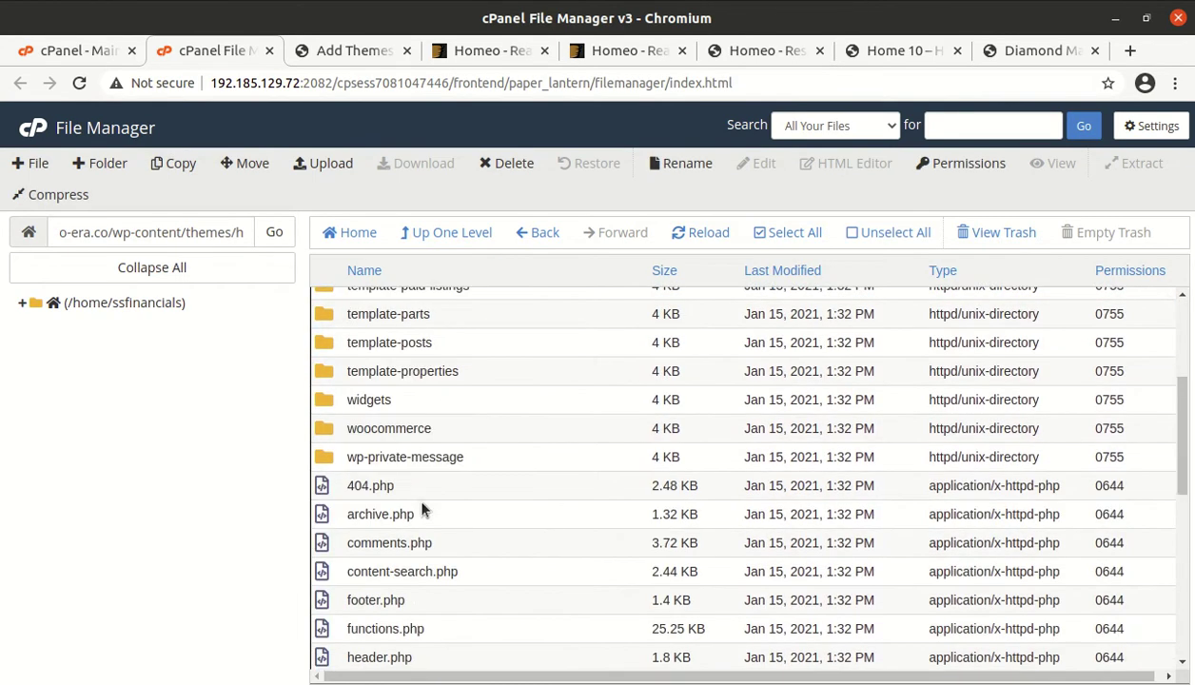
left_click(468, 234)
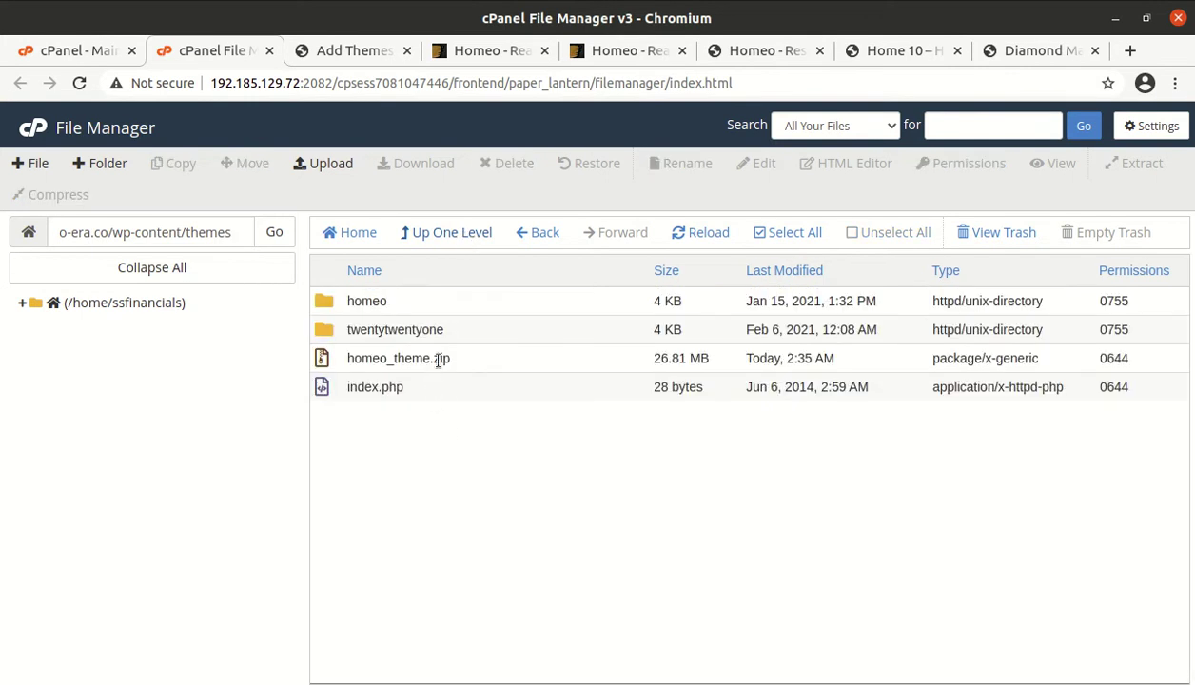
- Delete homeo_theme.zip from the themes folder and go up to wp-content
left_click(481, 358)
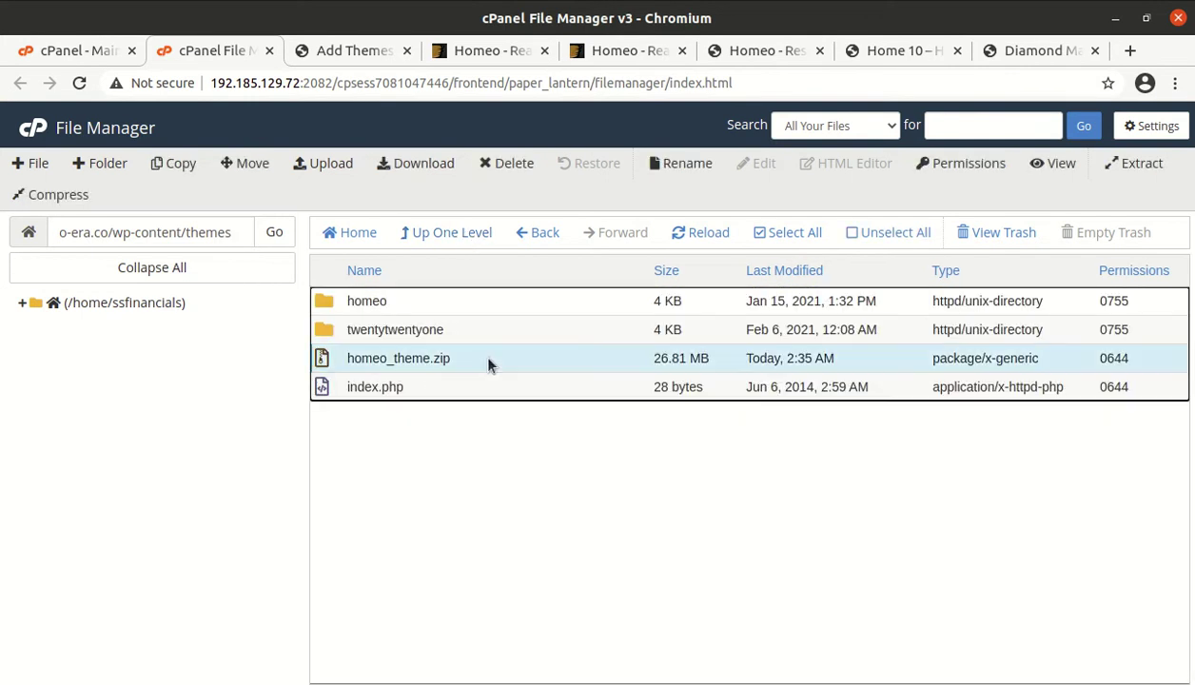
left_click(499, 167)
left_click(406, 401)
left_click(760, 451)
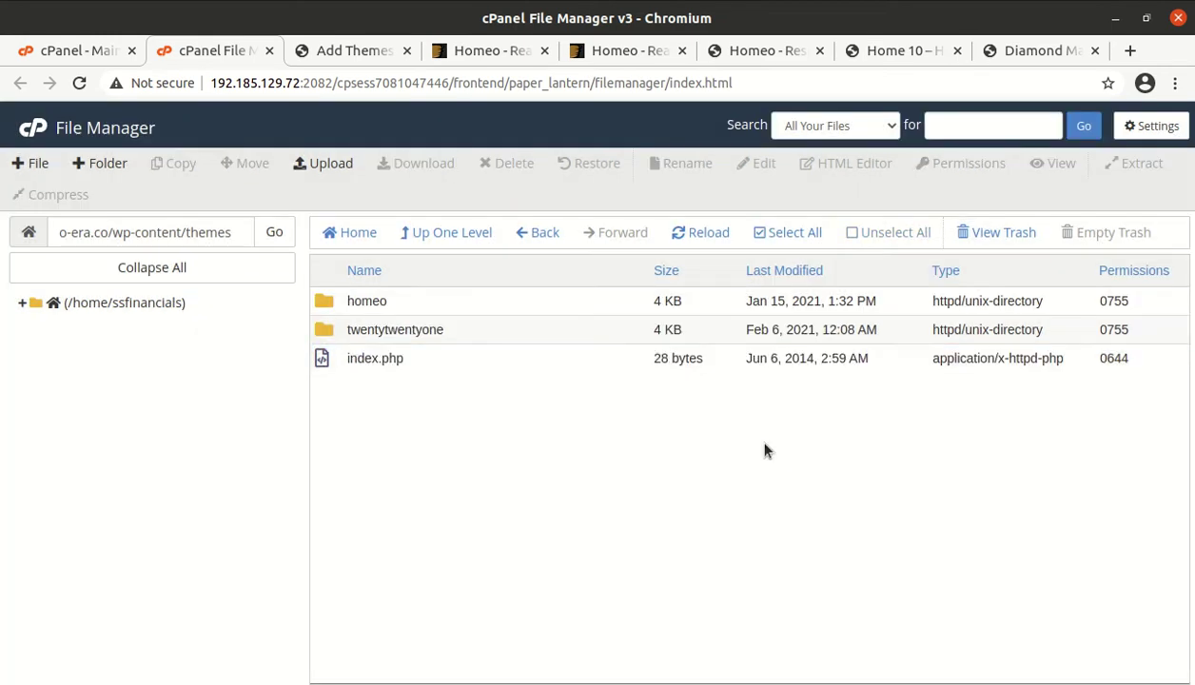
left_click(454, 243)
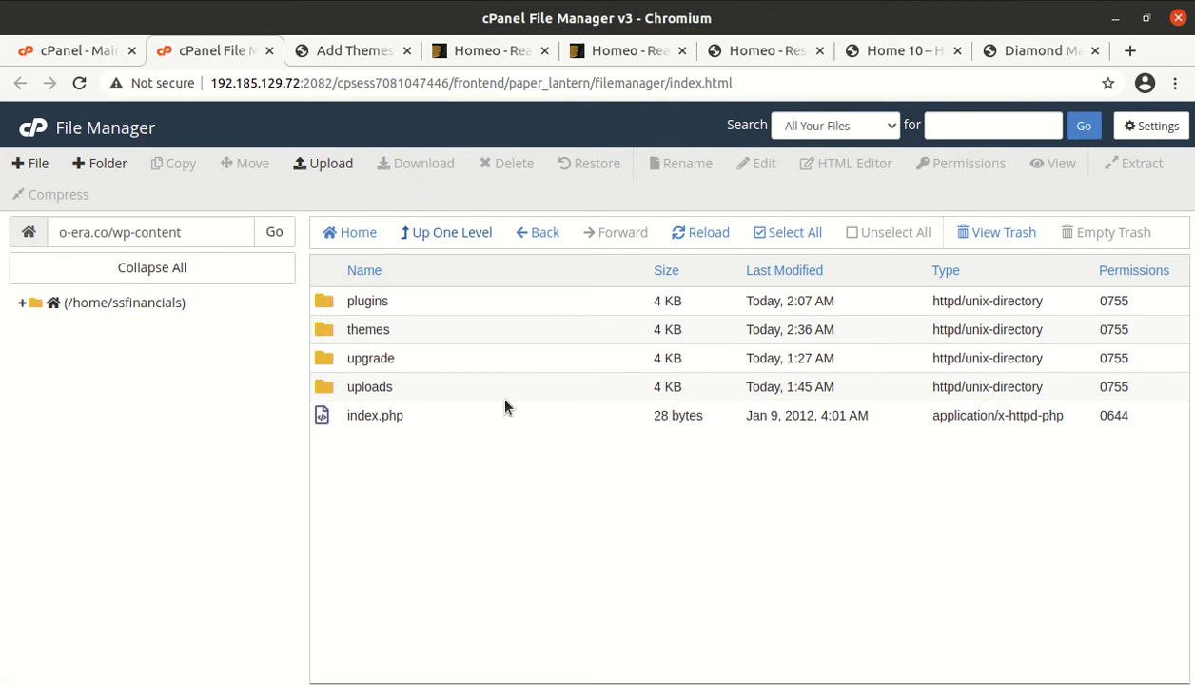
- Switch to the WordPress admin, review the installed Homeo theme's details and activate it
left_click(362, 54)
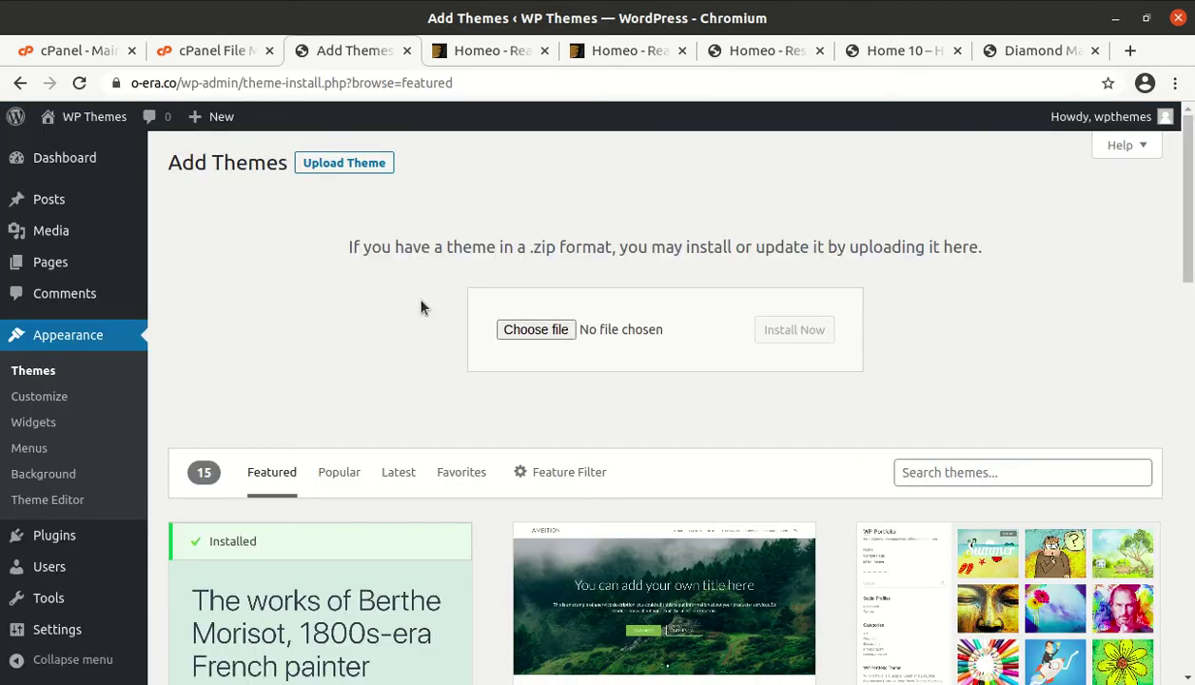
left_click(43, 378)
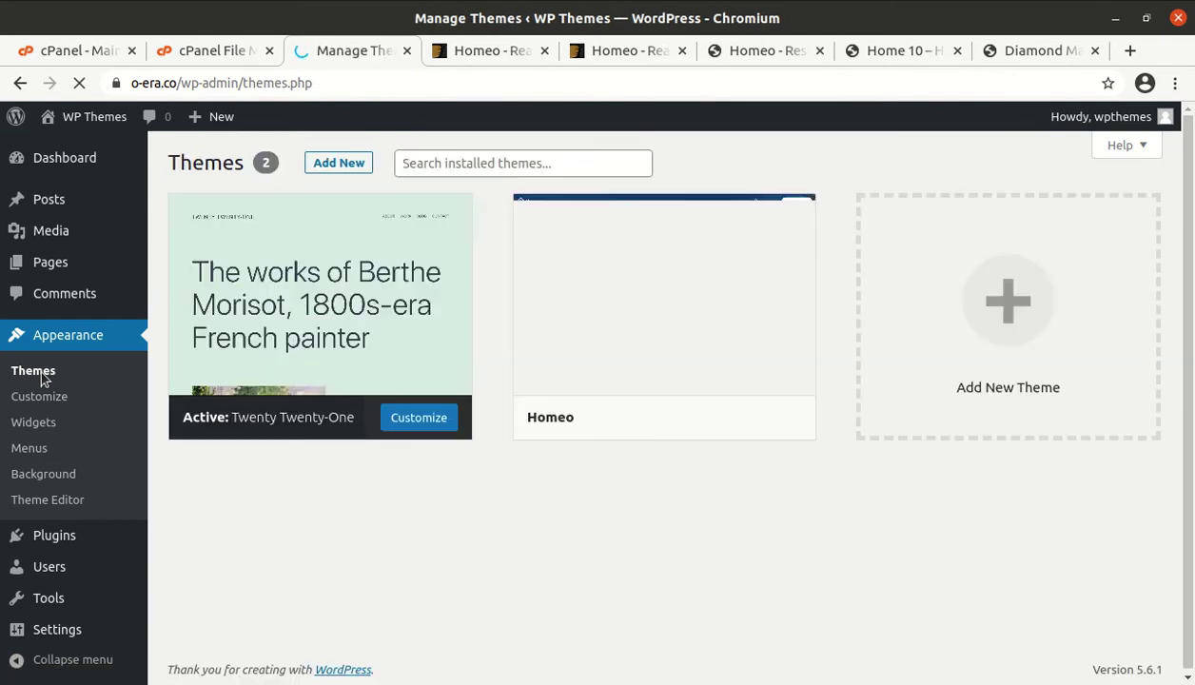
mouse_move(560, 394)
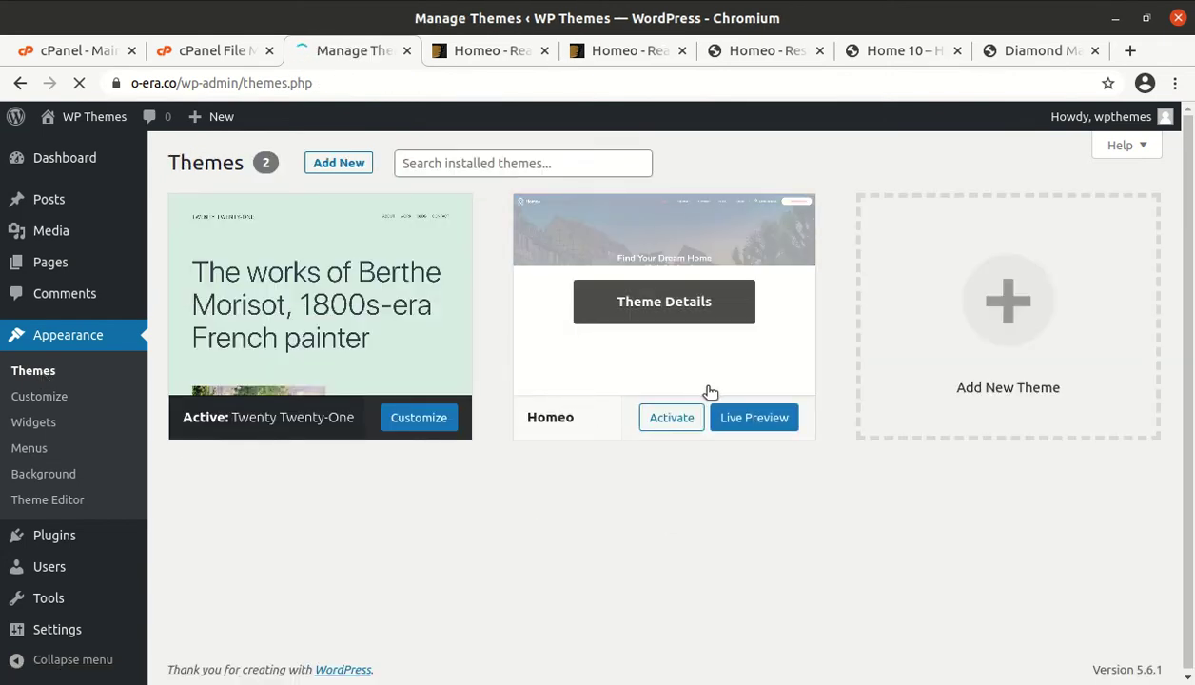
left_click(656, 317)
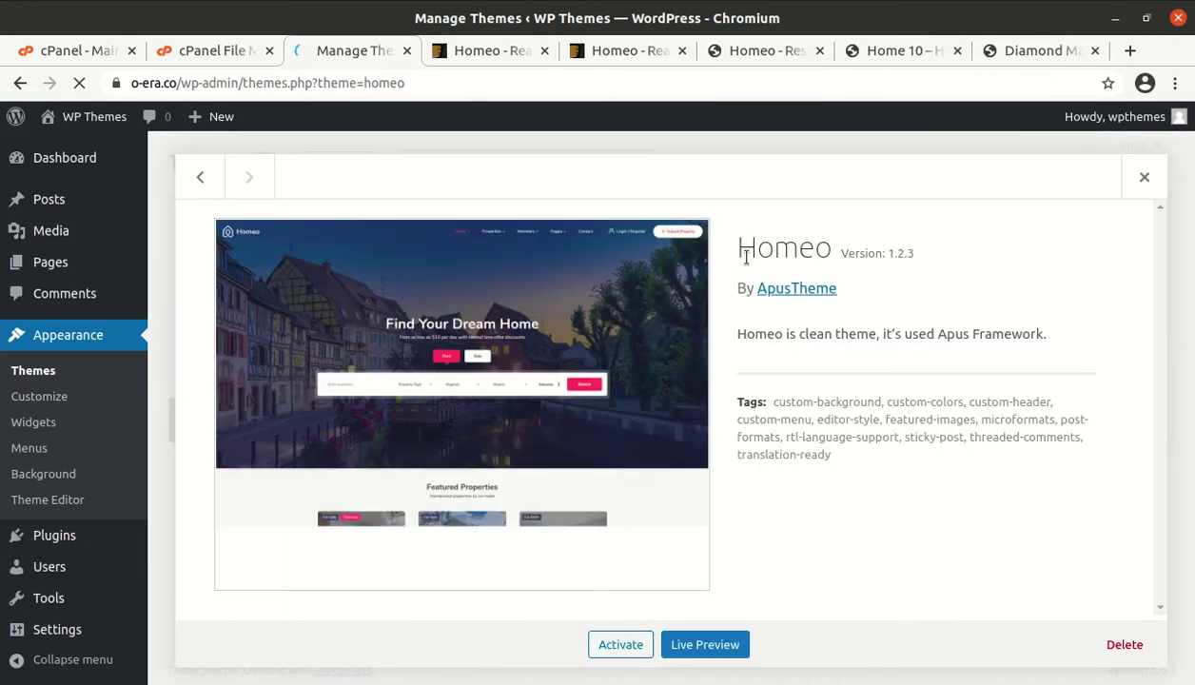
left_click_drag(769, 254, 806, 323)
left_click(857, 307)
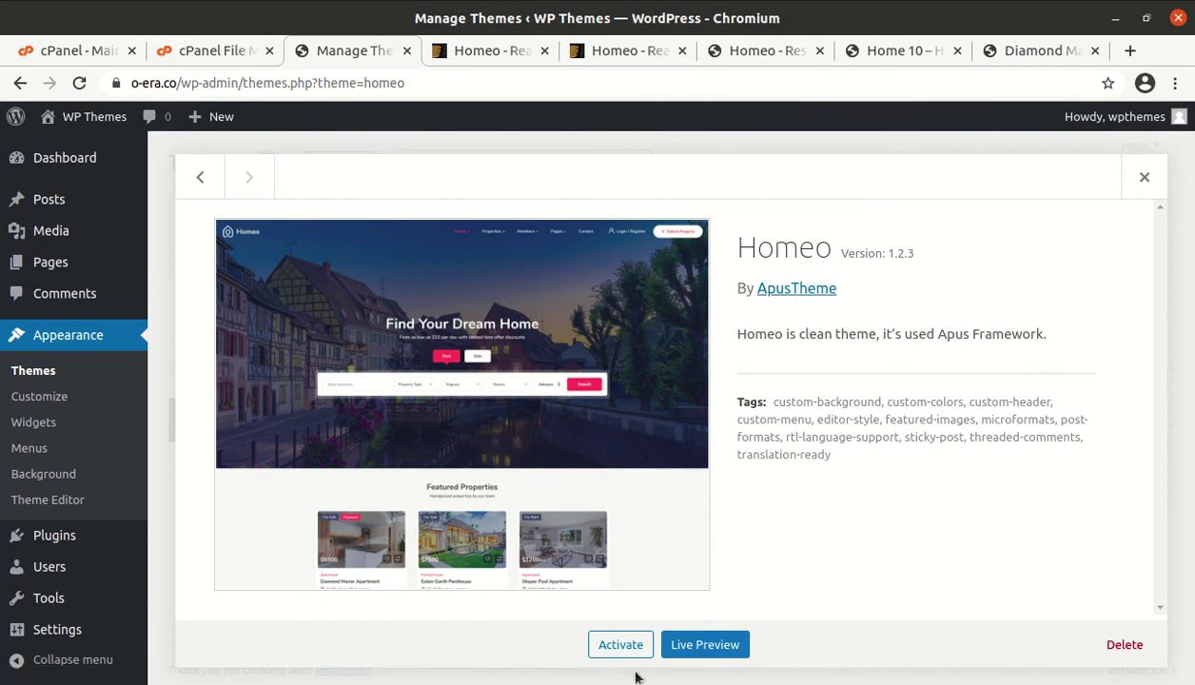
left_click(622, 645)
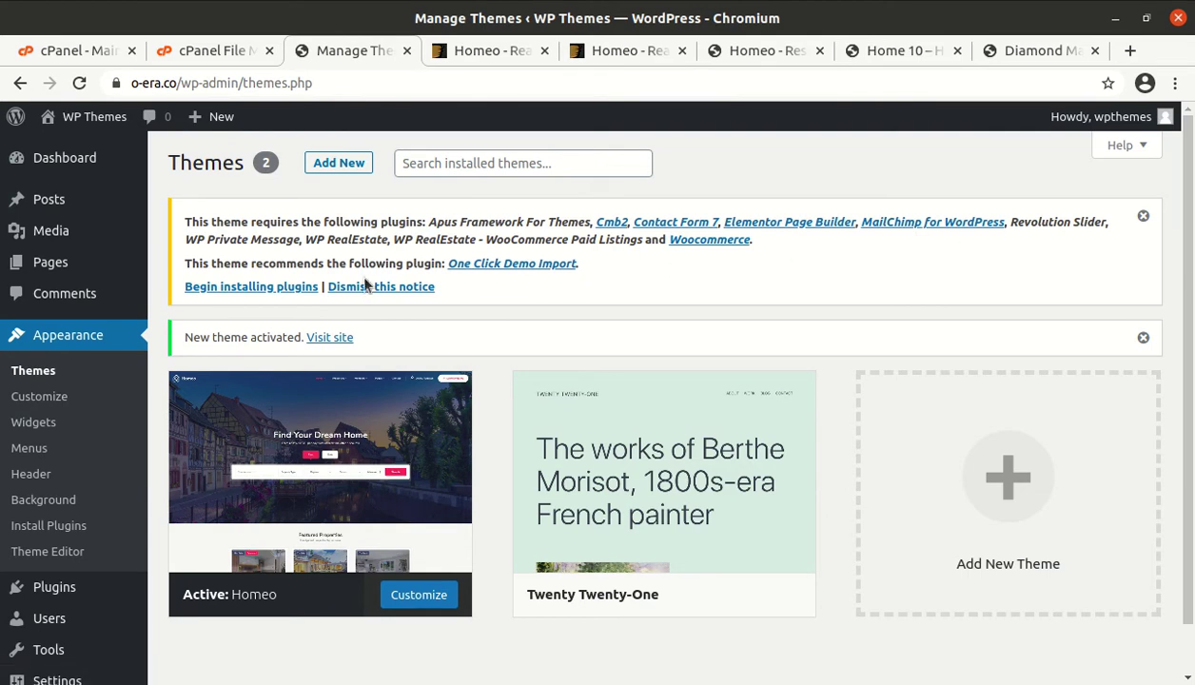
- Open the required plugins installer for Homeo and review the list of plugins to install
left_click(220, 286)
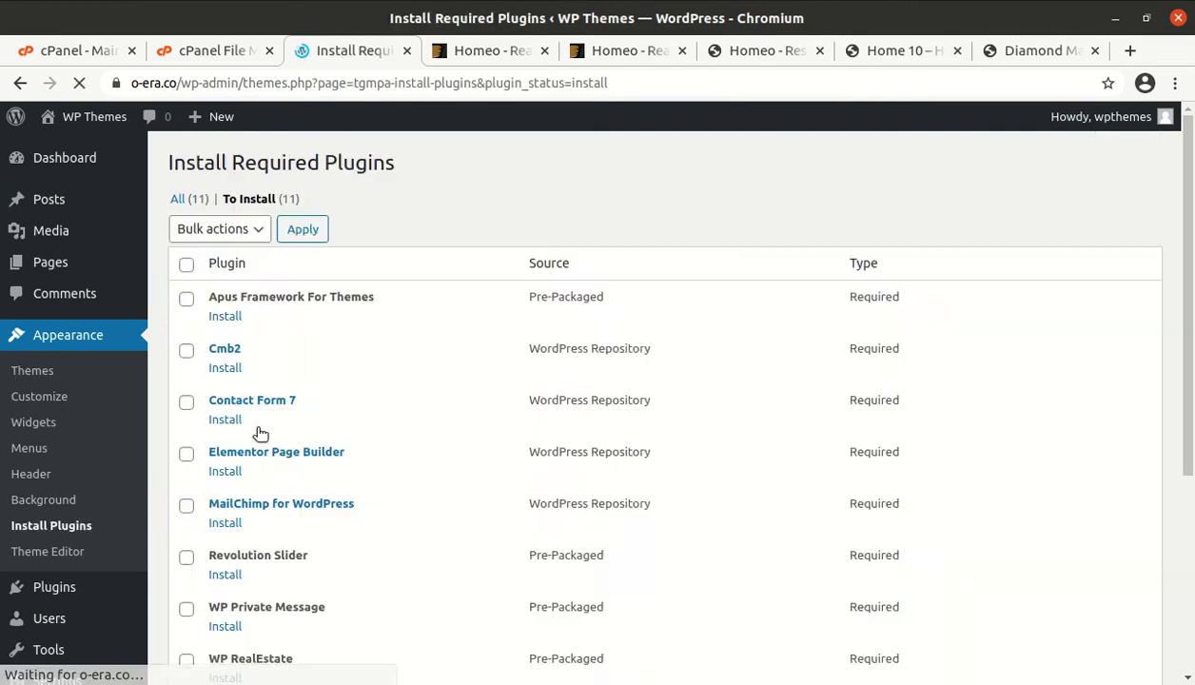
scroll(392, 384, "down", 3)
scroll(555, 387, "down", 3)
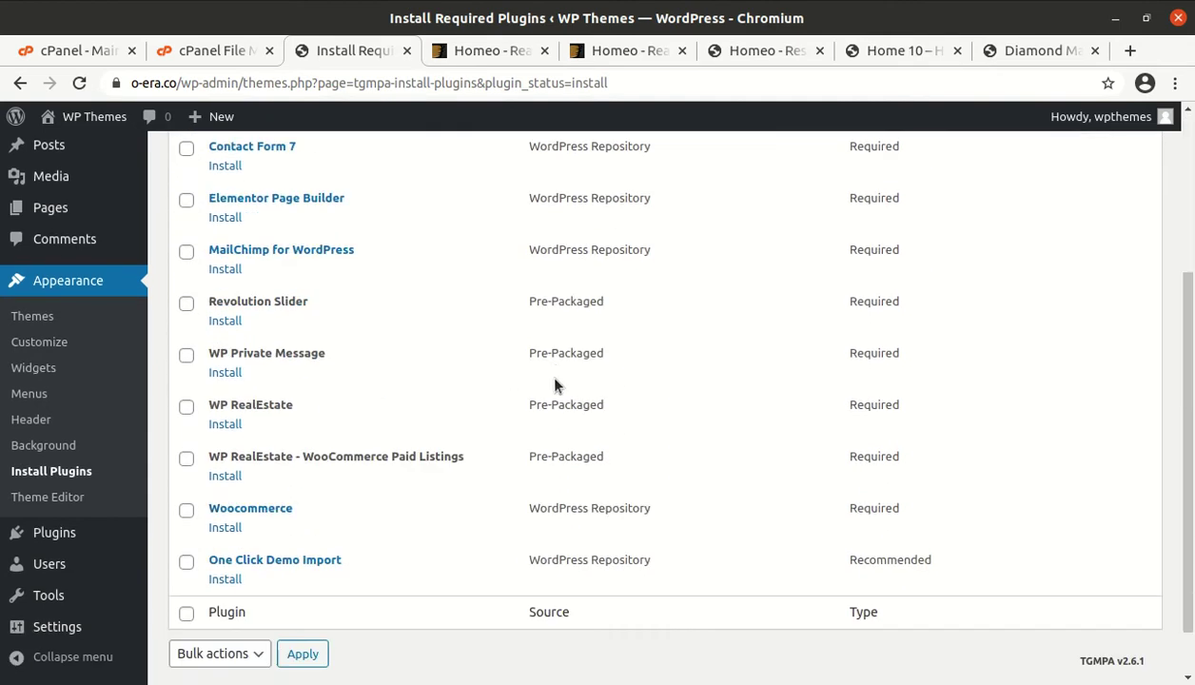
scroll(555, 387, "up", 5)
scroll(472, 325, "down", 3)
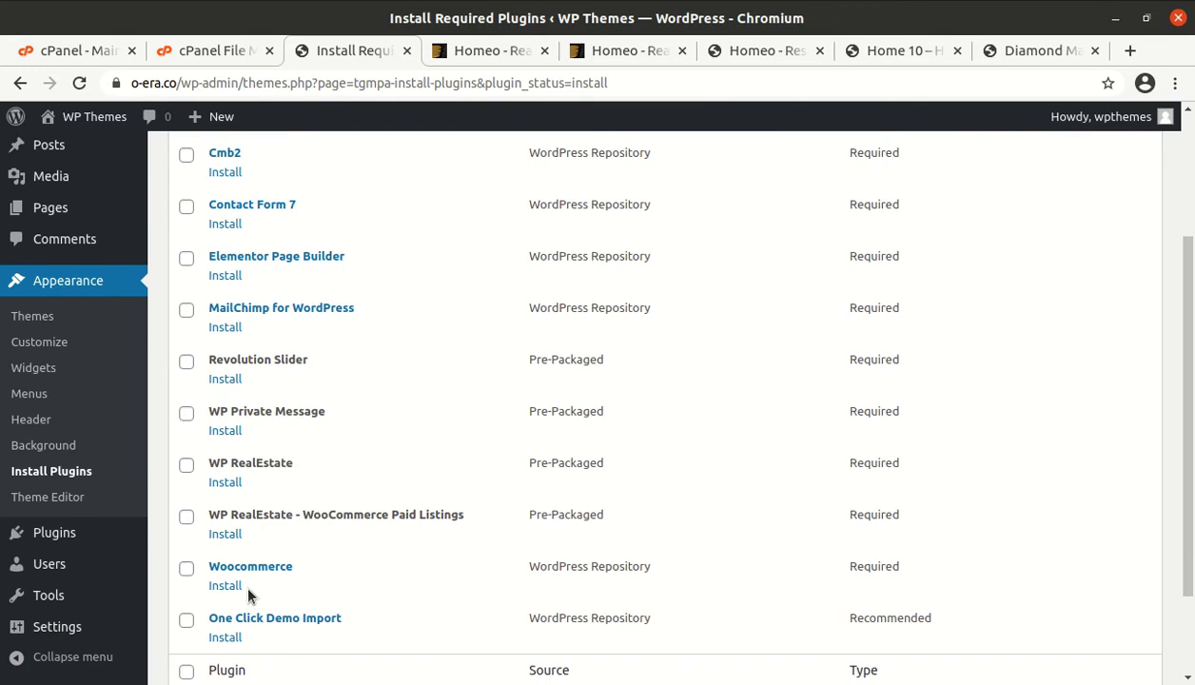
scroll(255, 595, "down", 2)
scroll(349, 611, "up", 5)
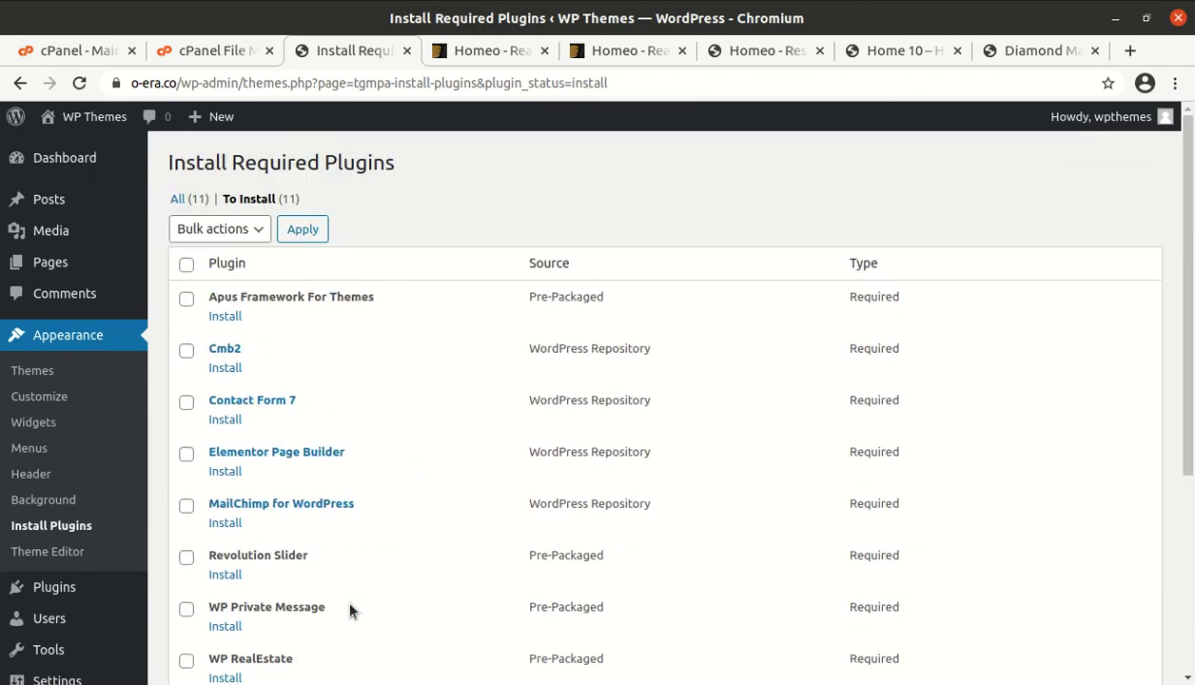
- Bulk-install all the plugins listed for Homeo and check each plugin's installation result
left_click(187, 265)
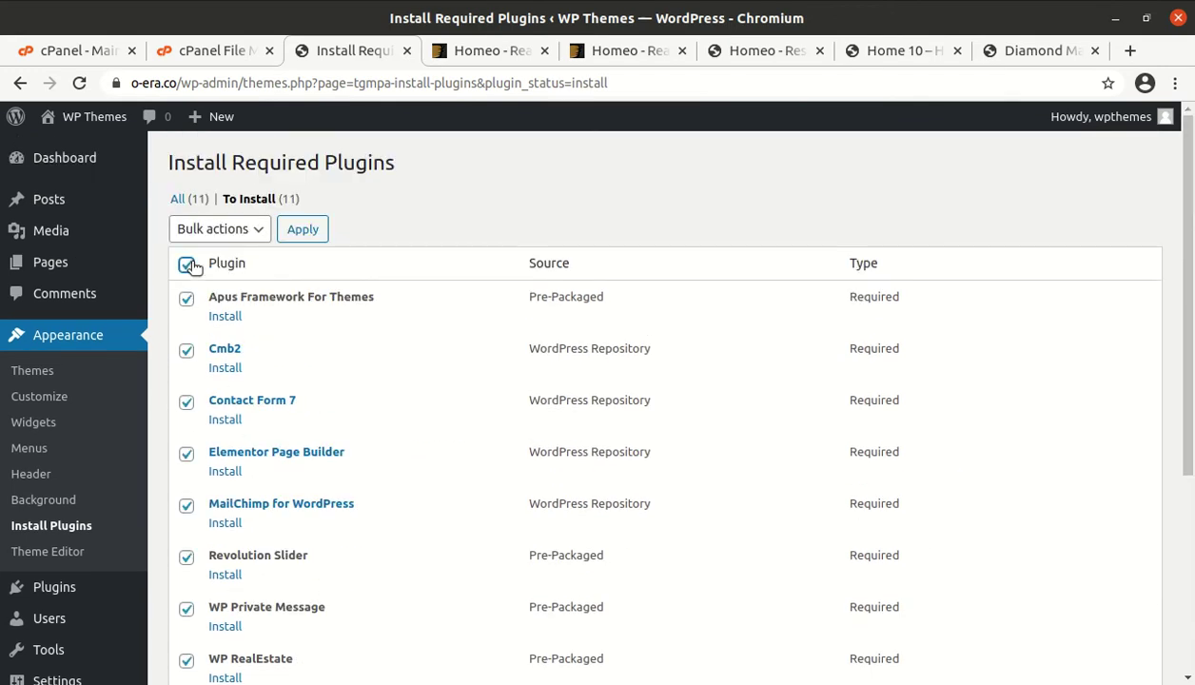
left_click(245, 230)
left_click(228, 267)
left_click(301, 234)
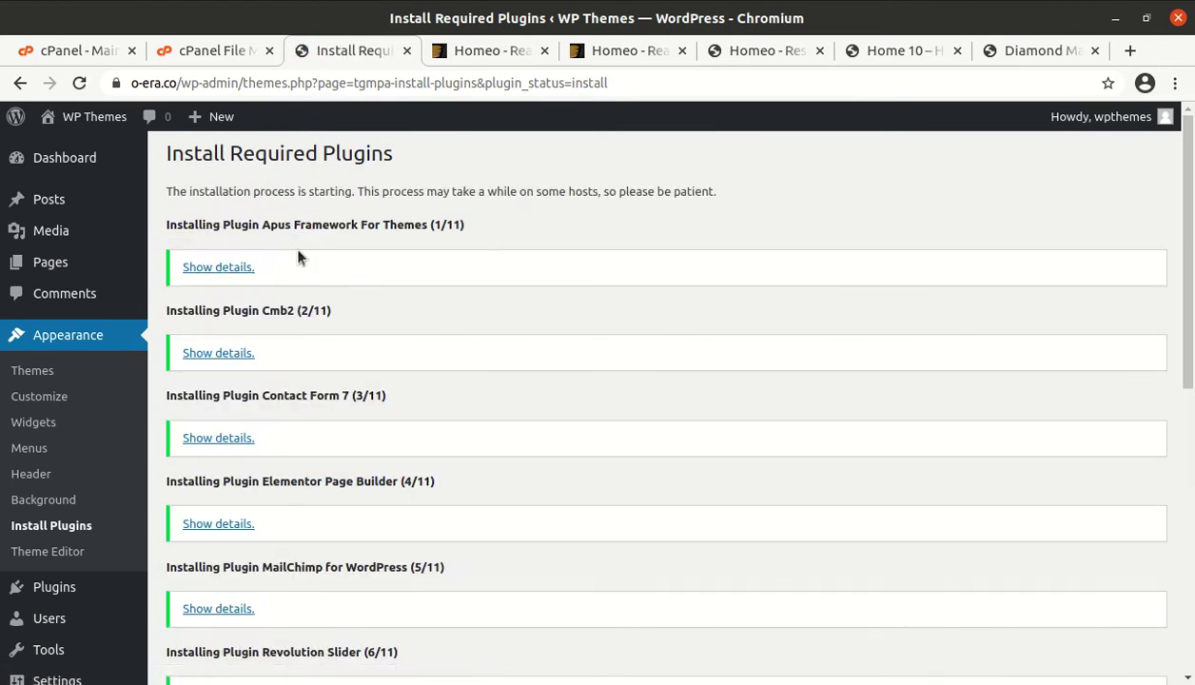
scroll(306, 263, "down", 10)
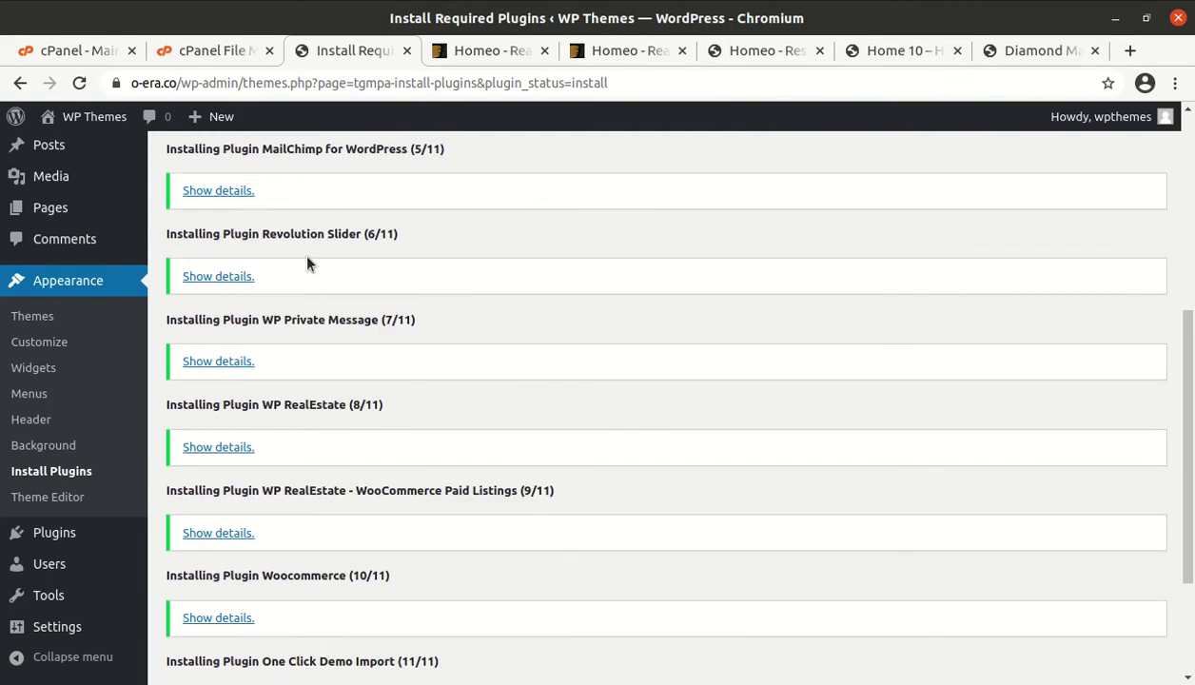
scroll(306, 264, "down", 1)
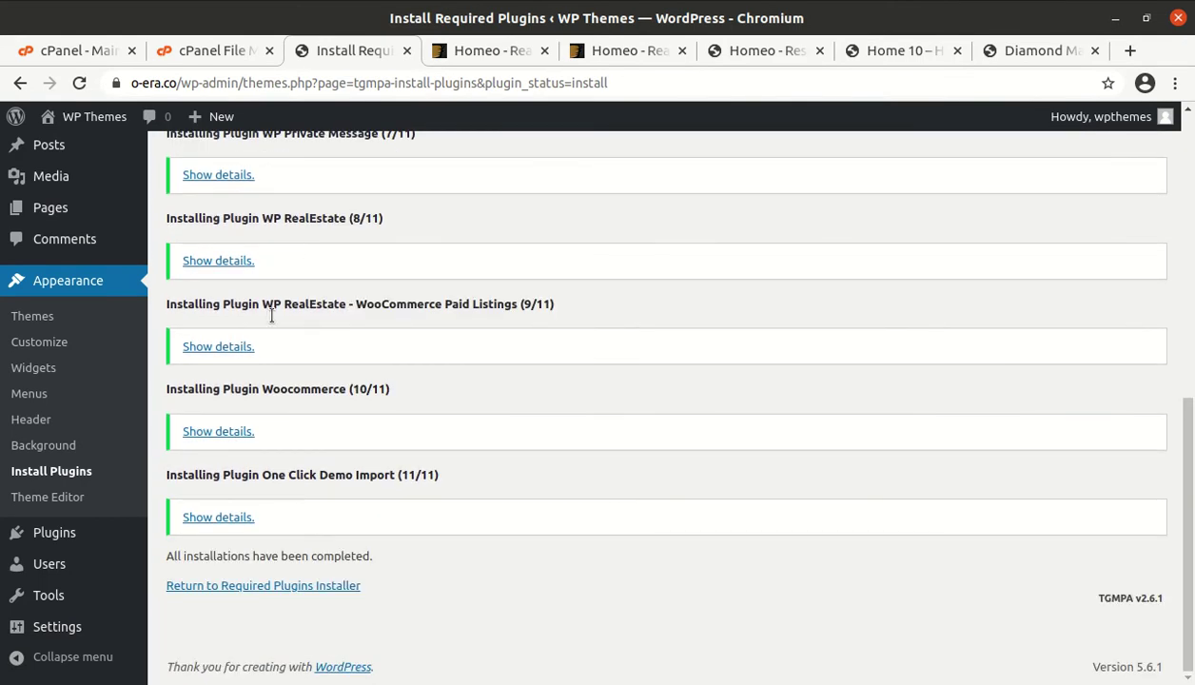
scroll(208, 471, "up", 10)
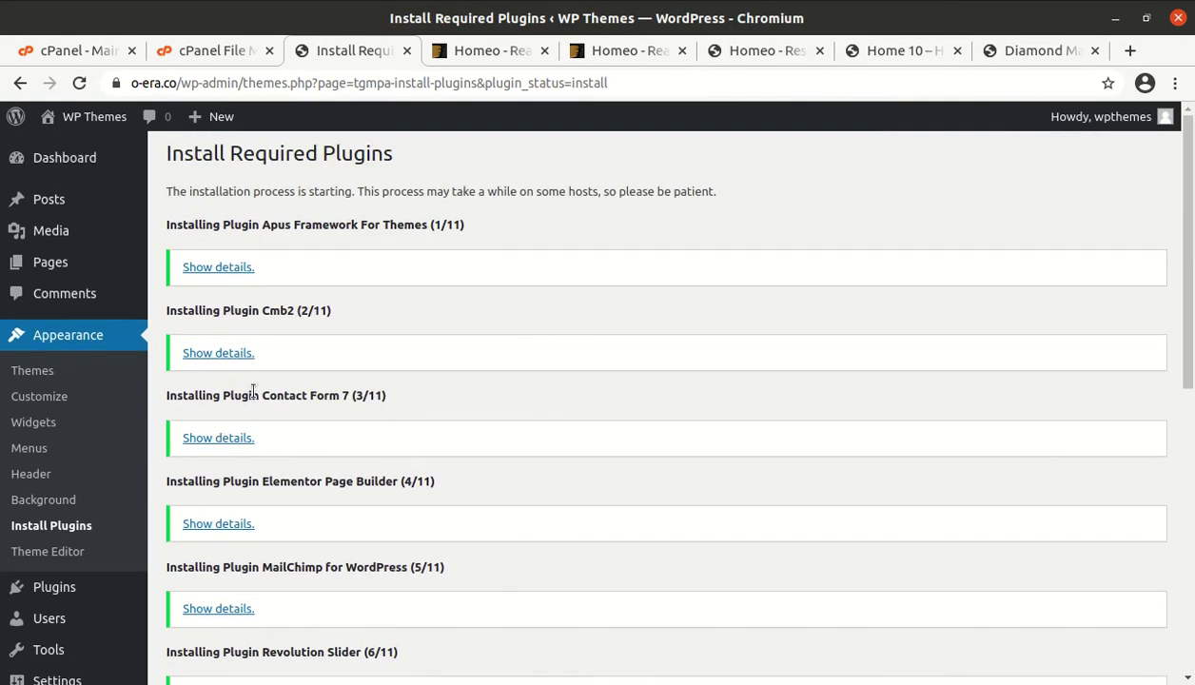
scroll(254, 391, "down", 10)
- Return to the required plugins installer and bulk-activate all the installed plugins
left_click(275, 587)
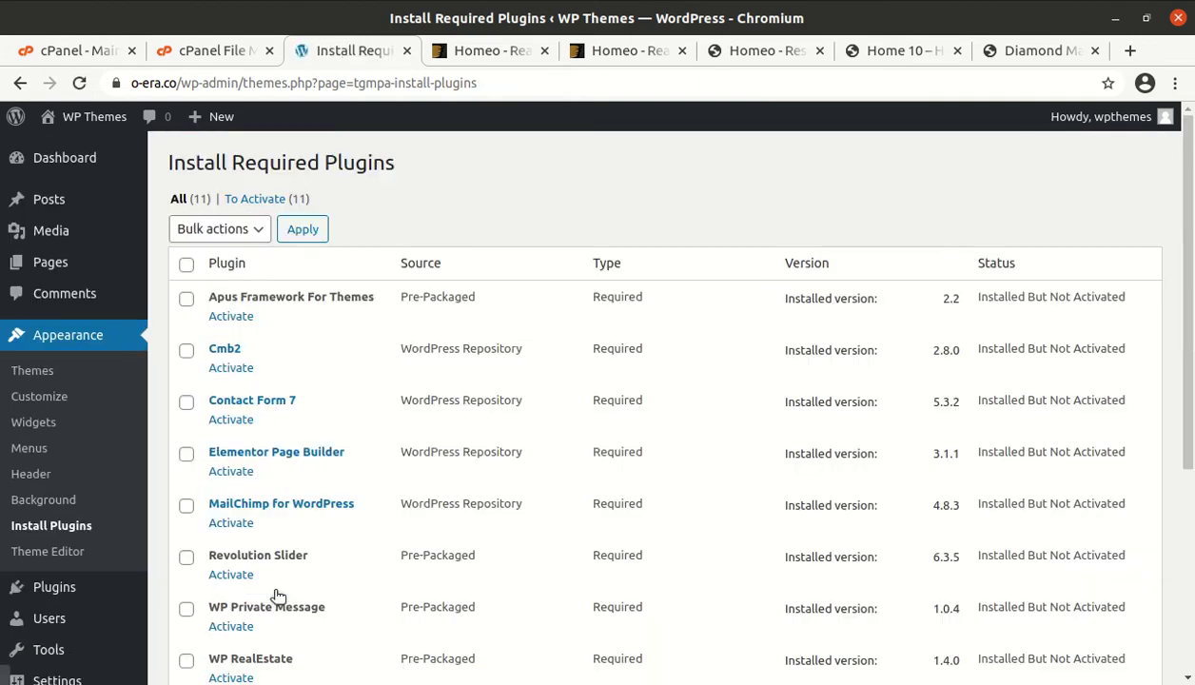
left_click(187, 265)
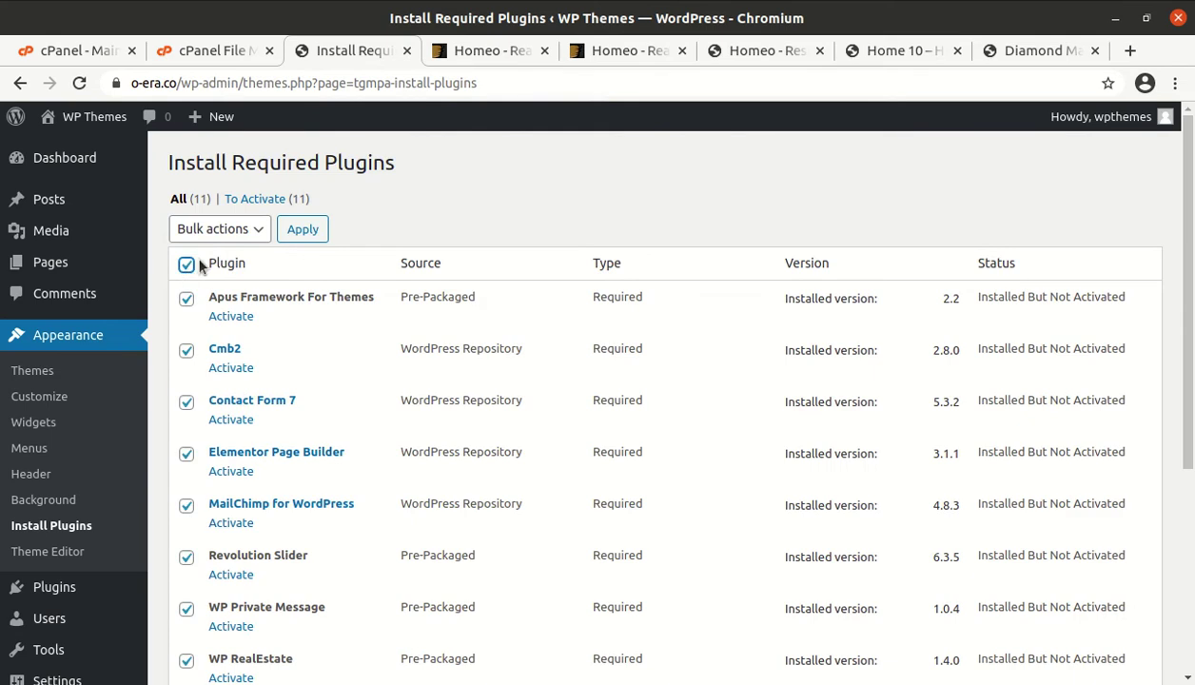
left_click(217, 230)
left_click(234, 301)
left_click(318, 231)
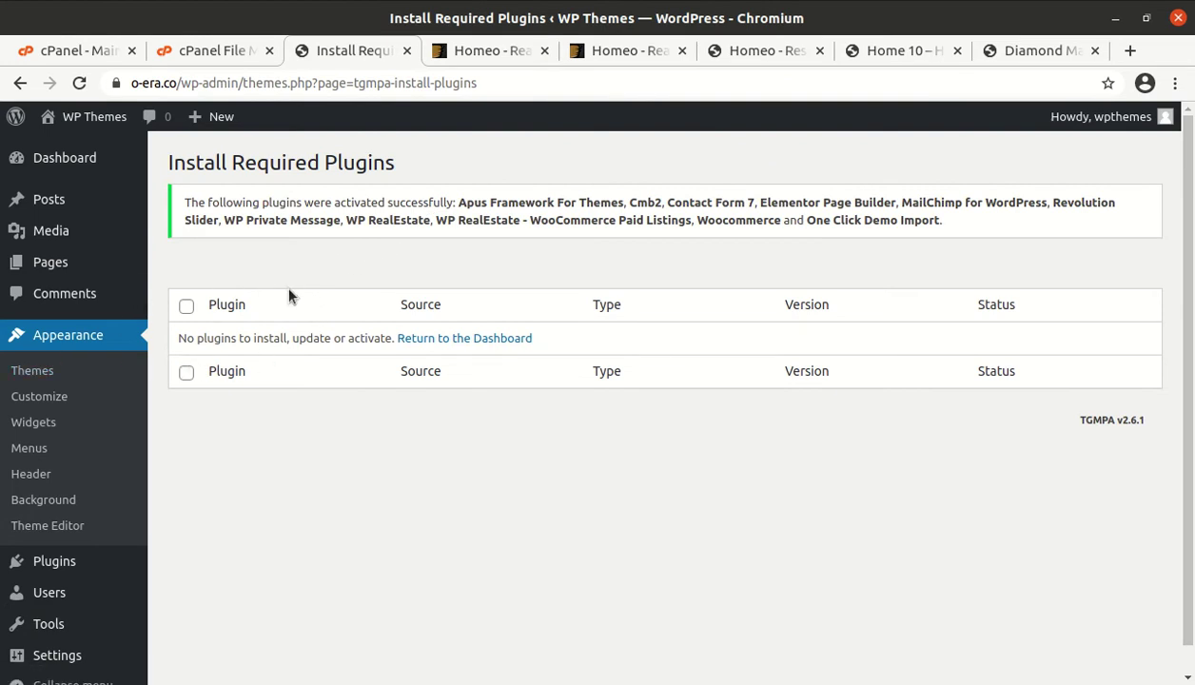
- Open the live site in a new tab and check its homepage with the Homeo theme
mouse_move(102, 124)
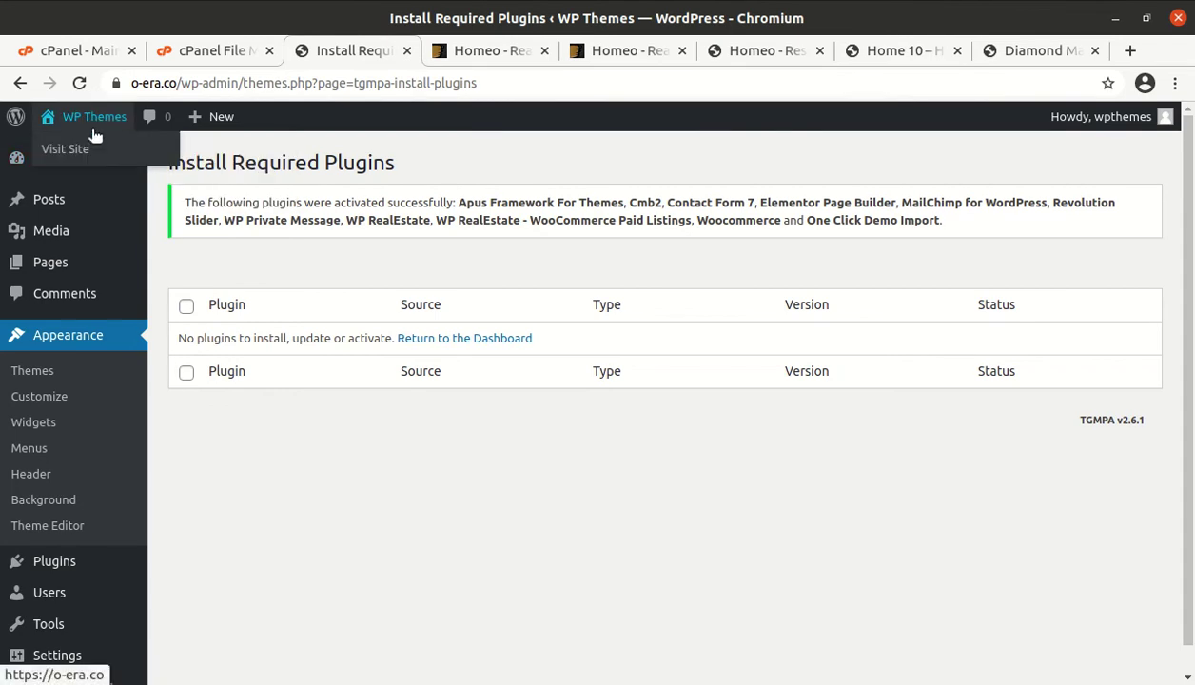
middle_click(88, 149)
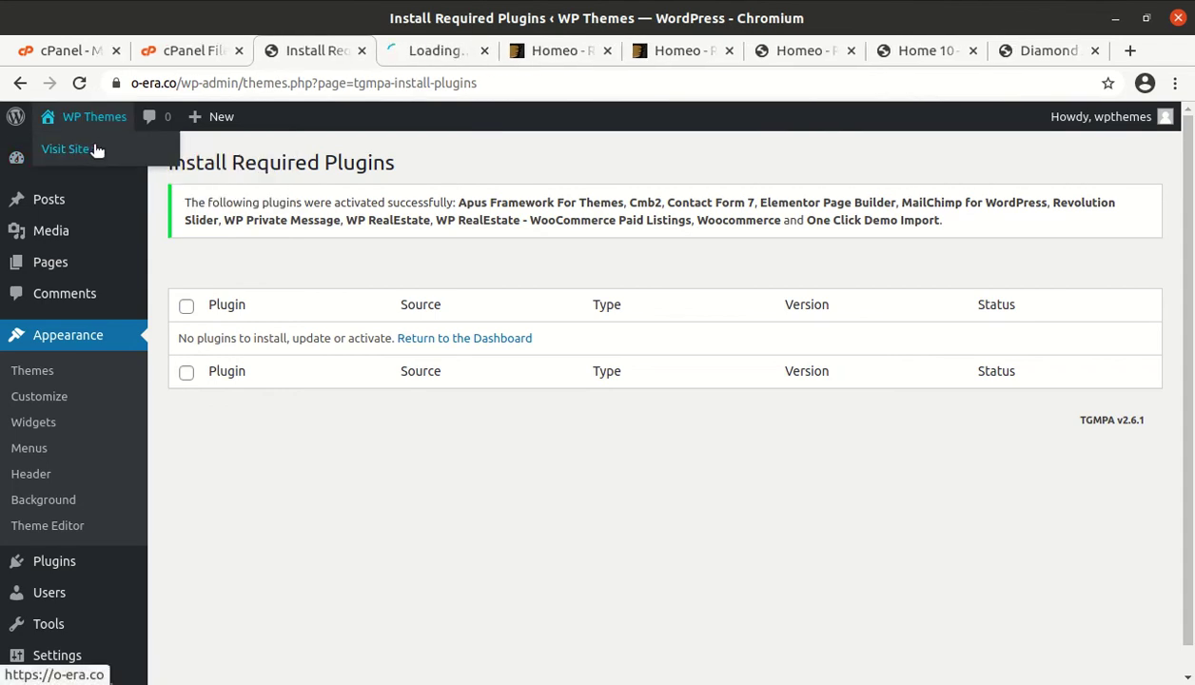
left_click(444, 53)
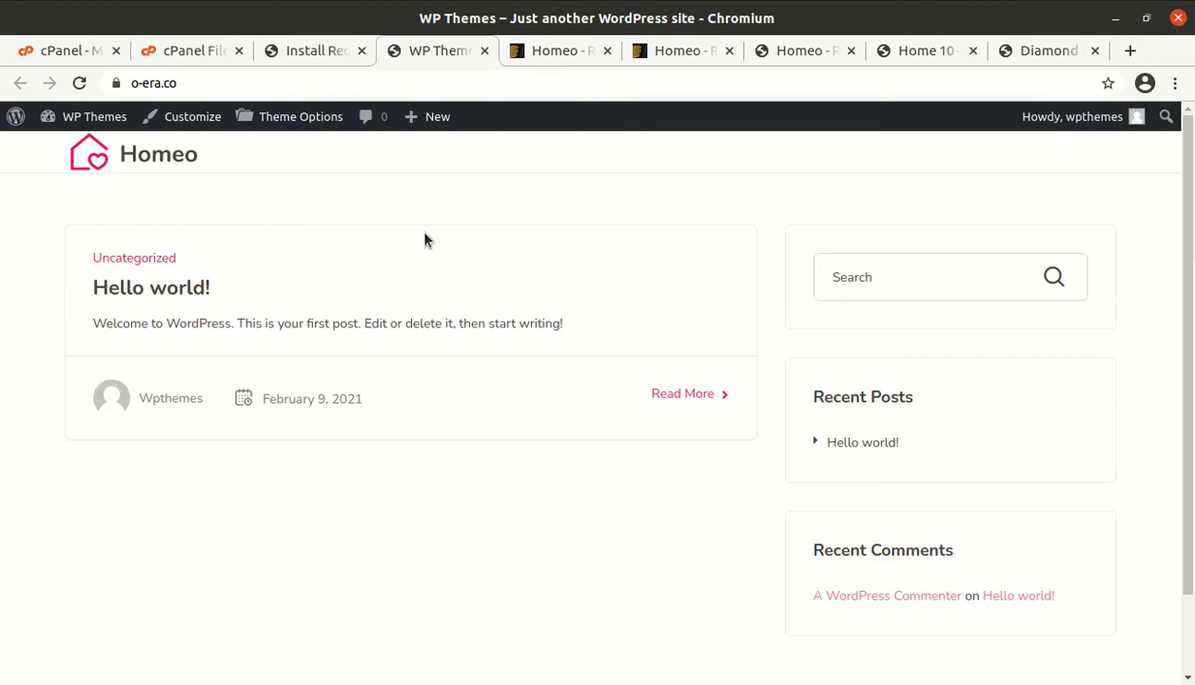
scroll(609, 437, "down", 2)
scroll(642, 443, "up", 2)
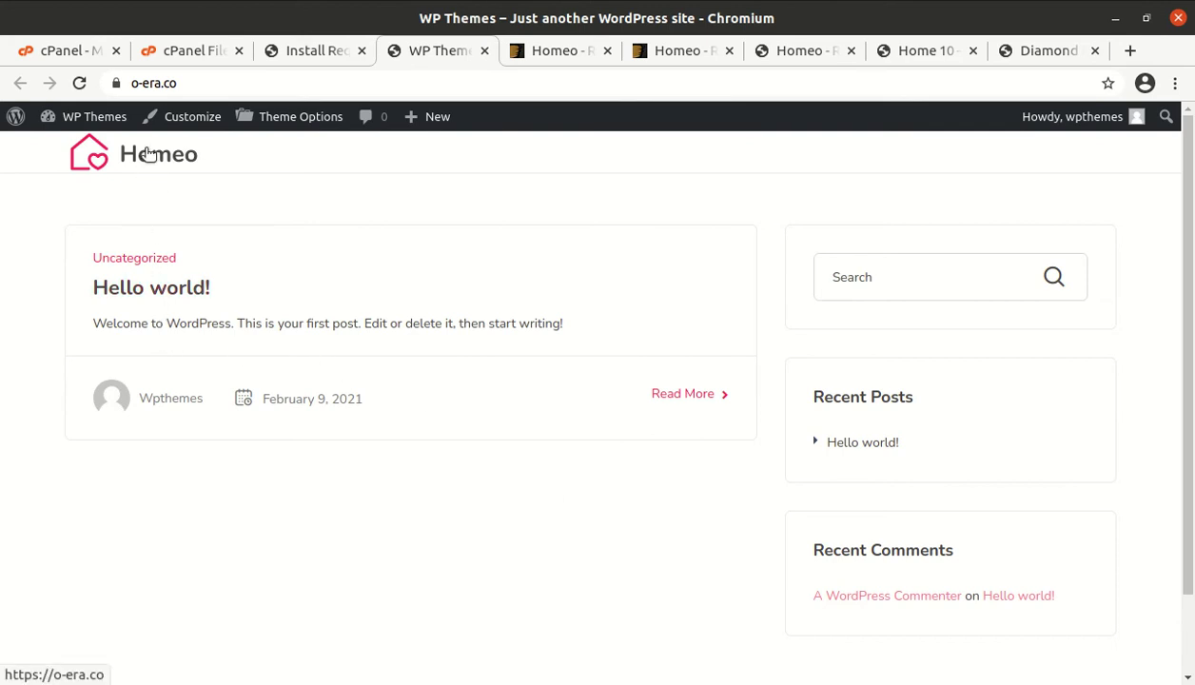
- Return to the site's admin dashboard and open the Import Demo Data page of the Homeo theme
left_click(309, 57)
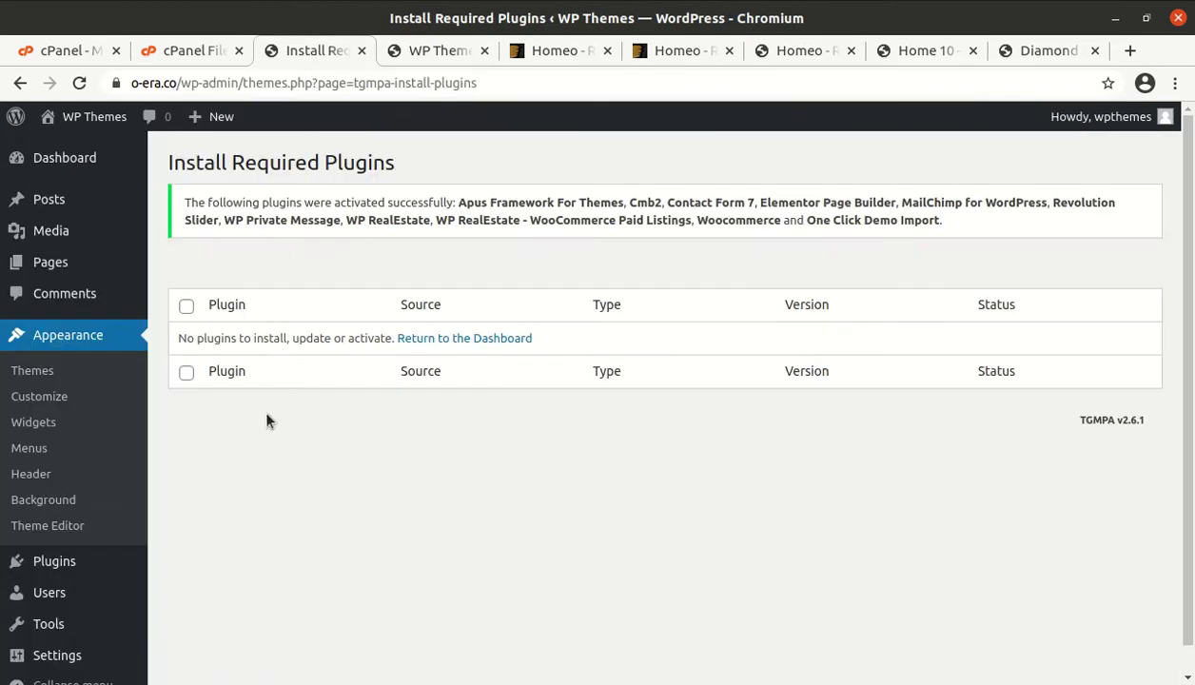
left_click(65, 160)
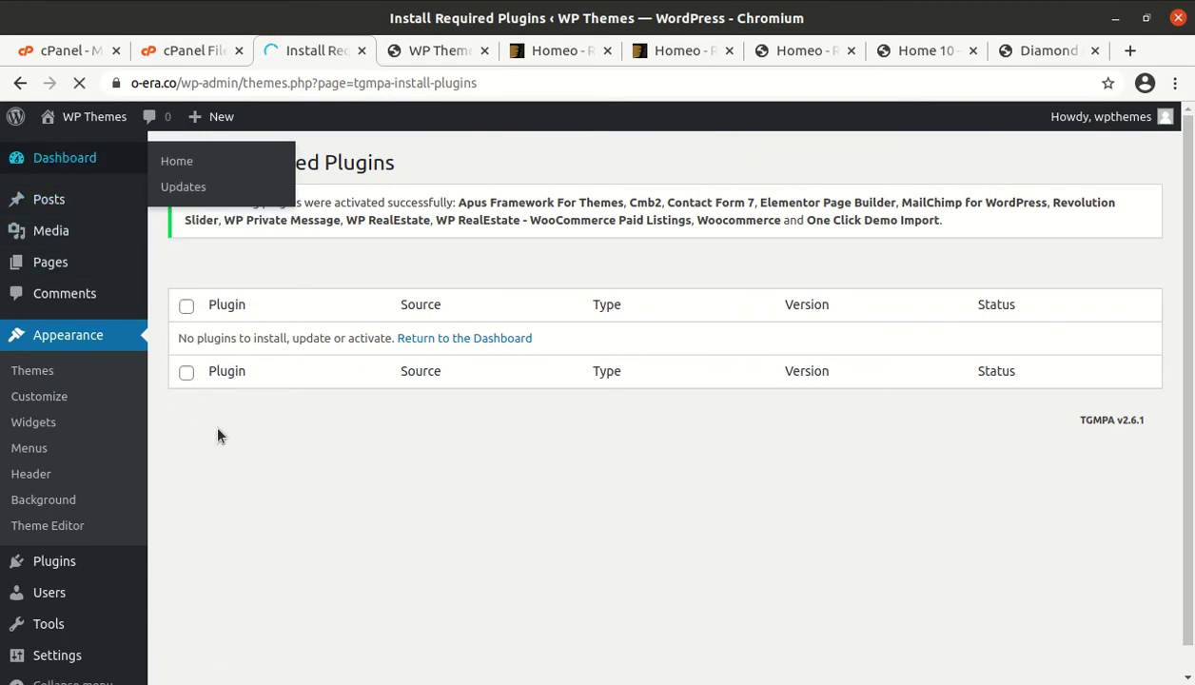
scroll(217, 436, "down", 1)
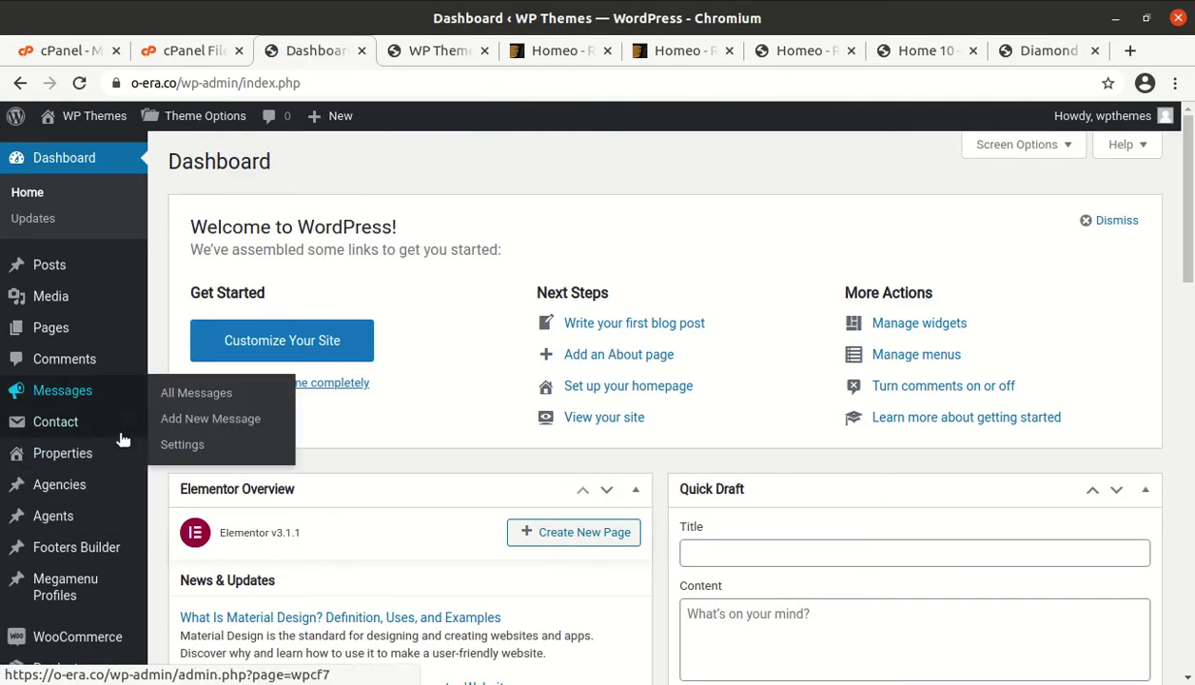
scroll(111, 609, "down", 5)
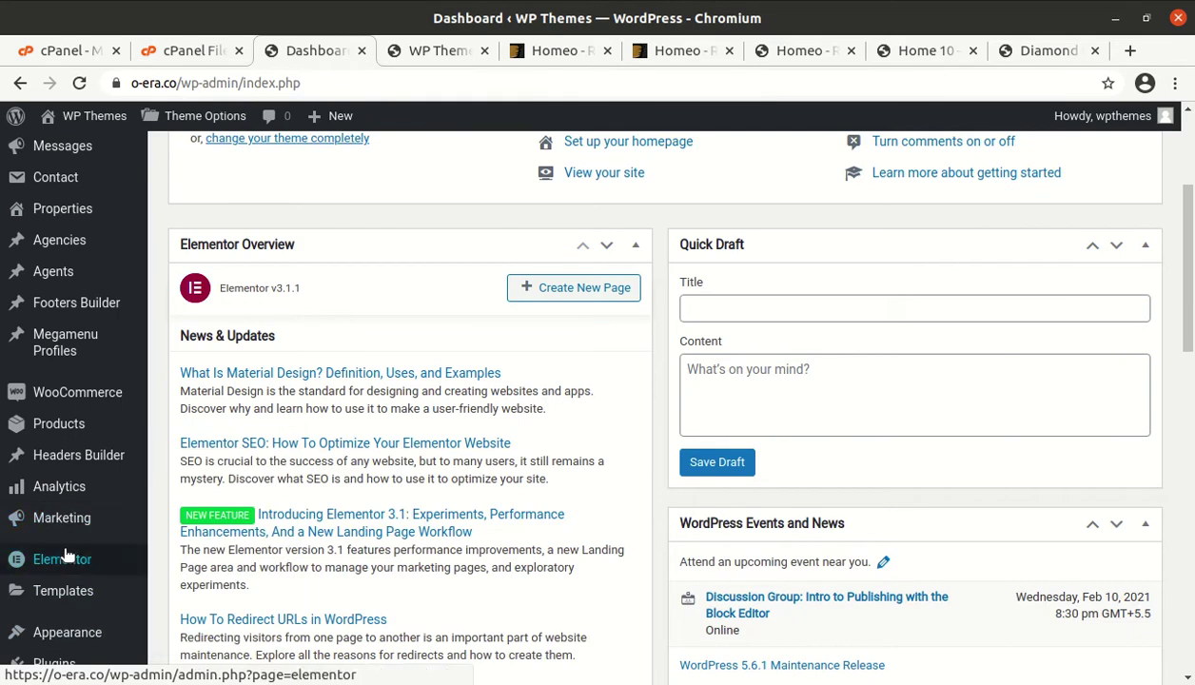
scroll(59, 565, "down", 3)
mouse_move(69, 597)
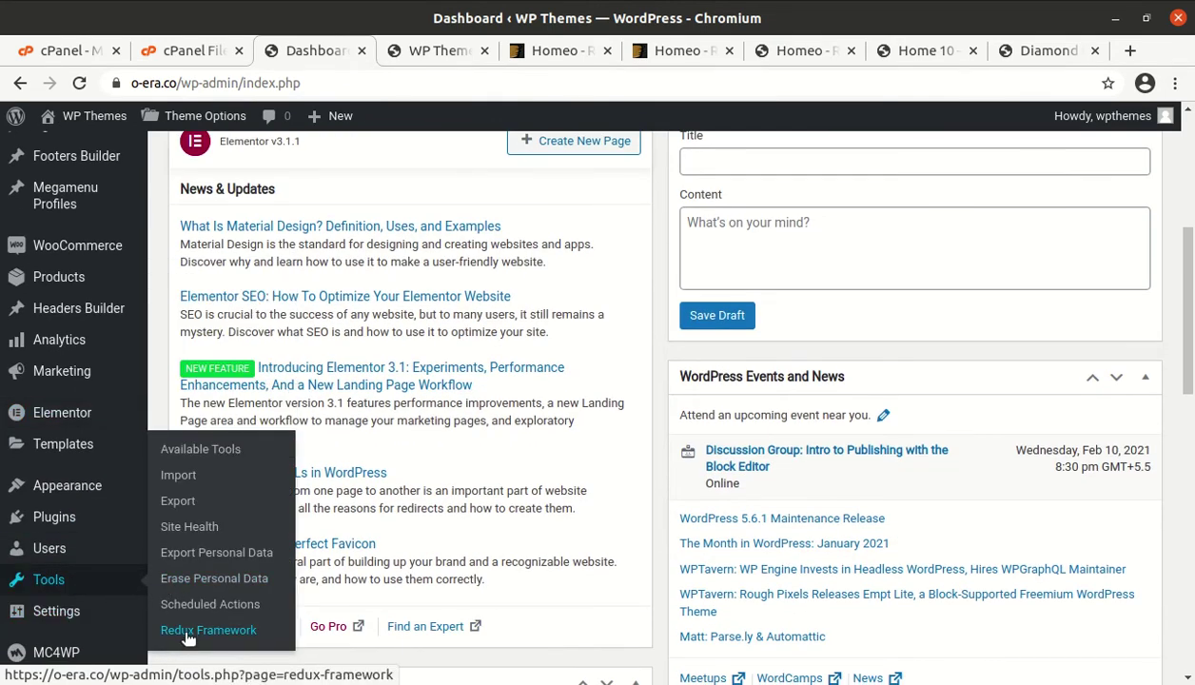
mouse_move(84, 487)
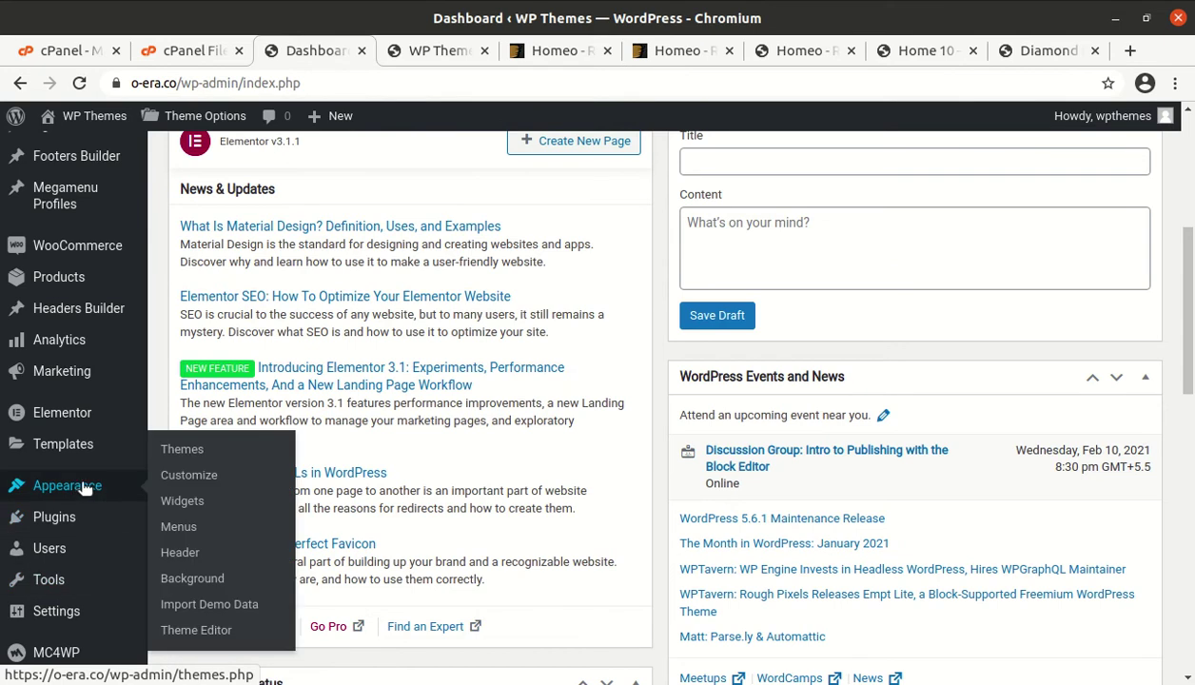
left_click(211, 609)
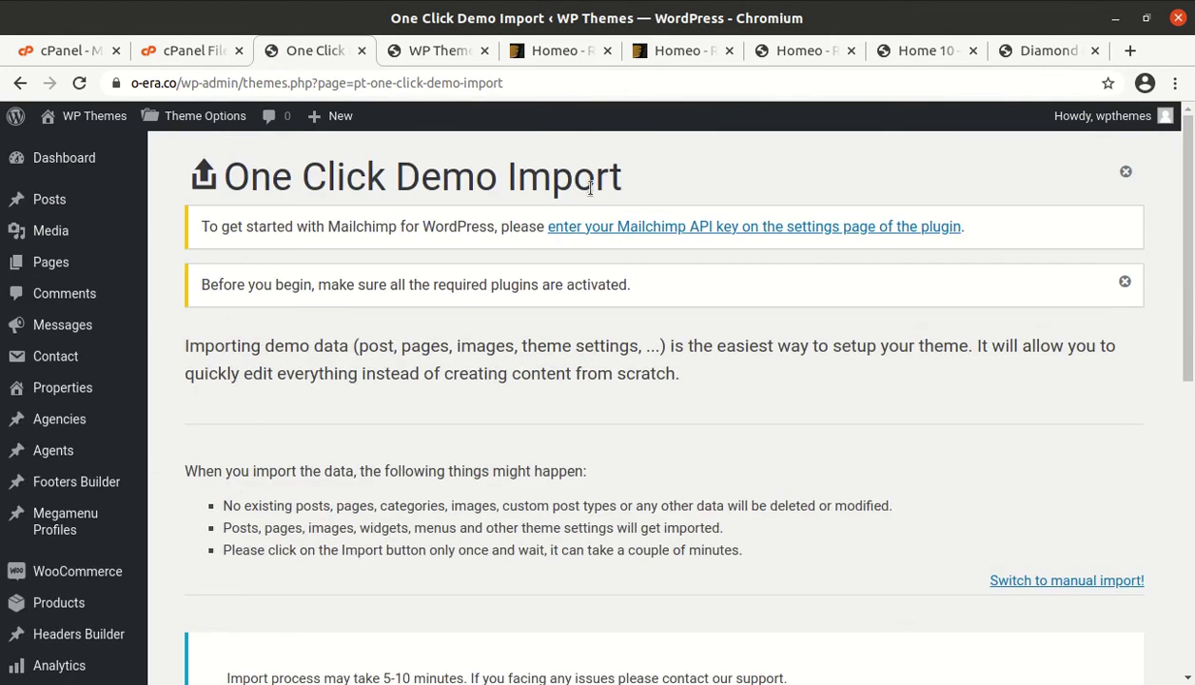
- Read the One Click Demo Import notes, import the Homeo demo data and check the import result
left_click_drag(628, 180, 242, 172)
scroll(358, 404, "down", 4)
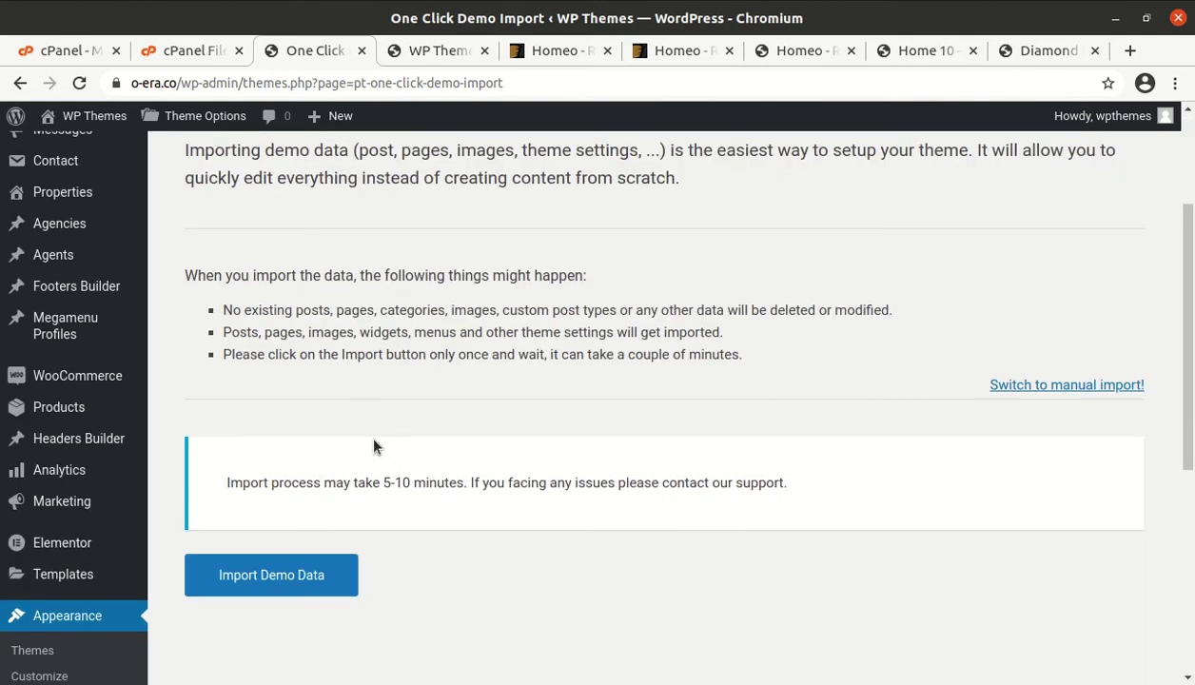
scroll(602, 464, "down", 1)
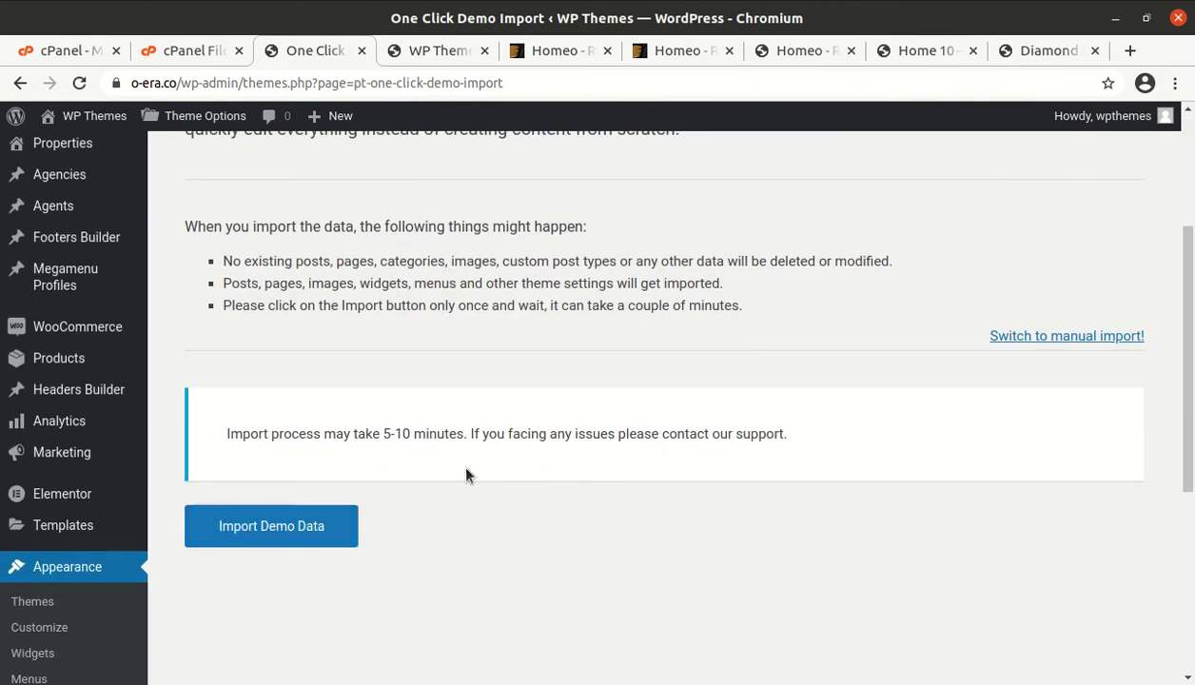
left_click(274, 535)
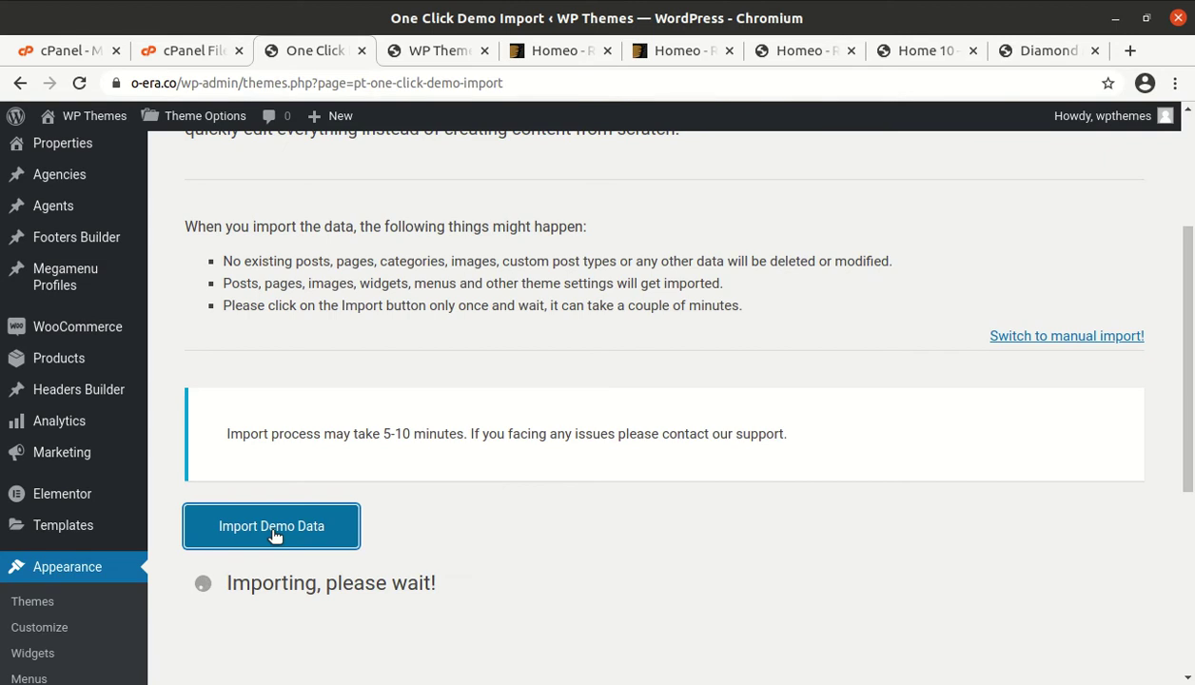
left_click_drag(381, 433, 478, 438)
left_click(497, 464)
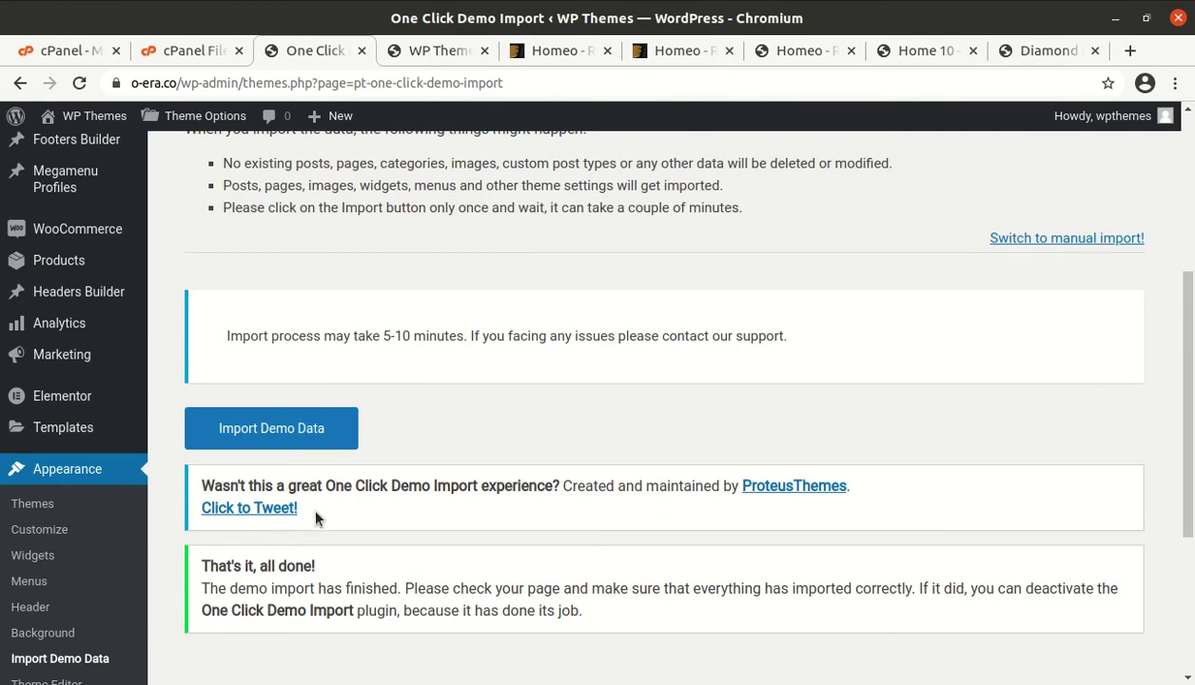
left_click_drag(322, 566, 208, 568)
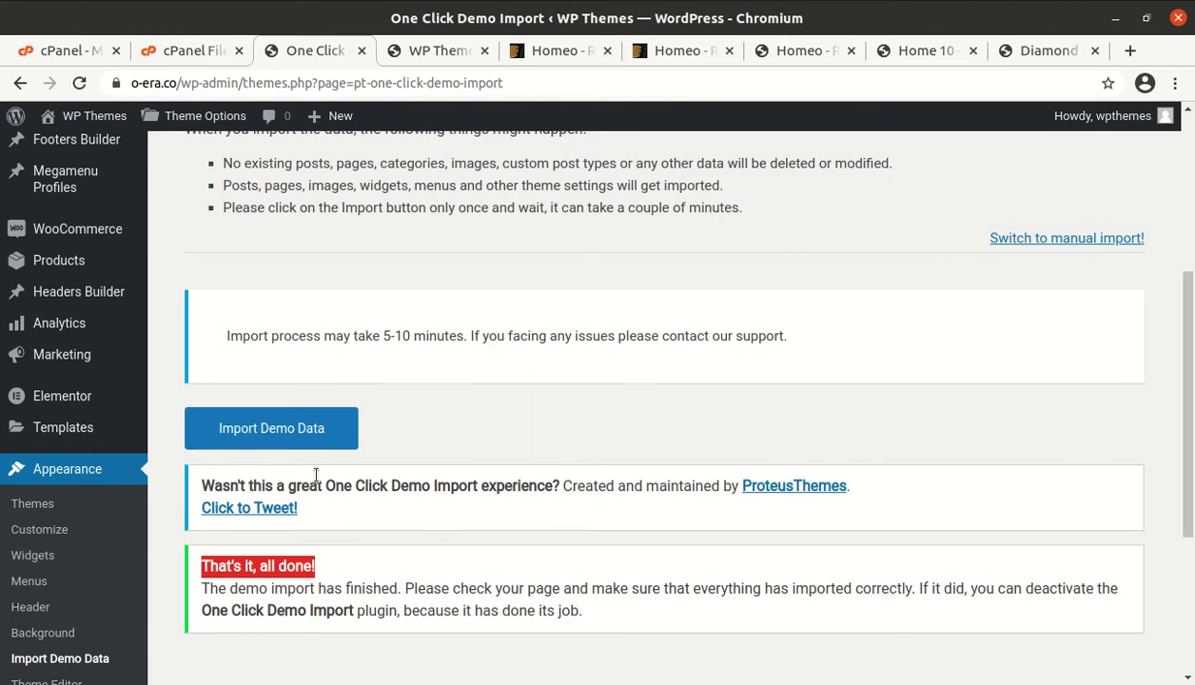
scroll(333, 381, "up", 1)
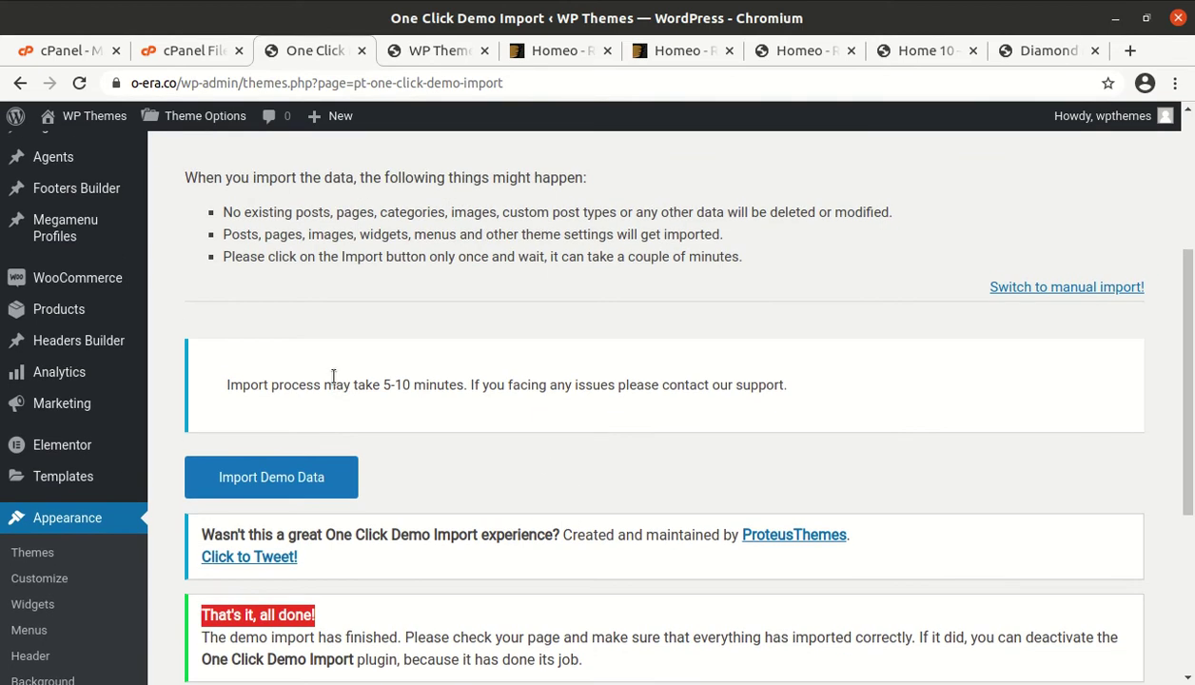
scroll(333, 376, "up", 3)
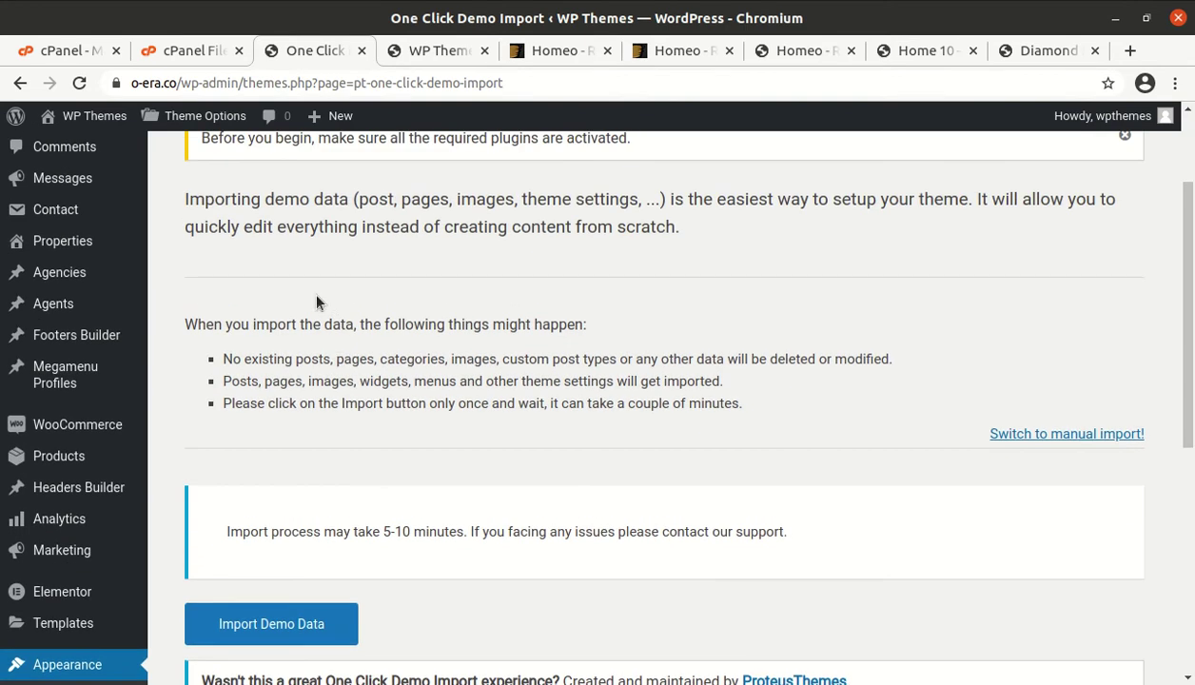
- Reload the live site's homepage and examine its imported demo sections from the hero banner down to the footer
left_click(404, 58)
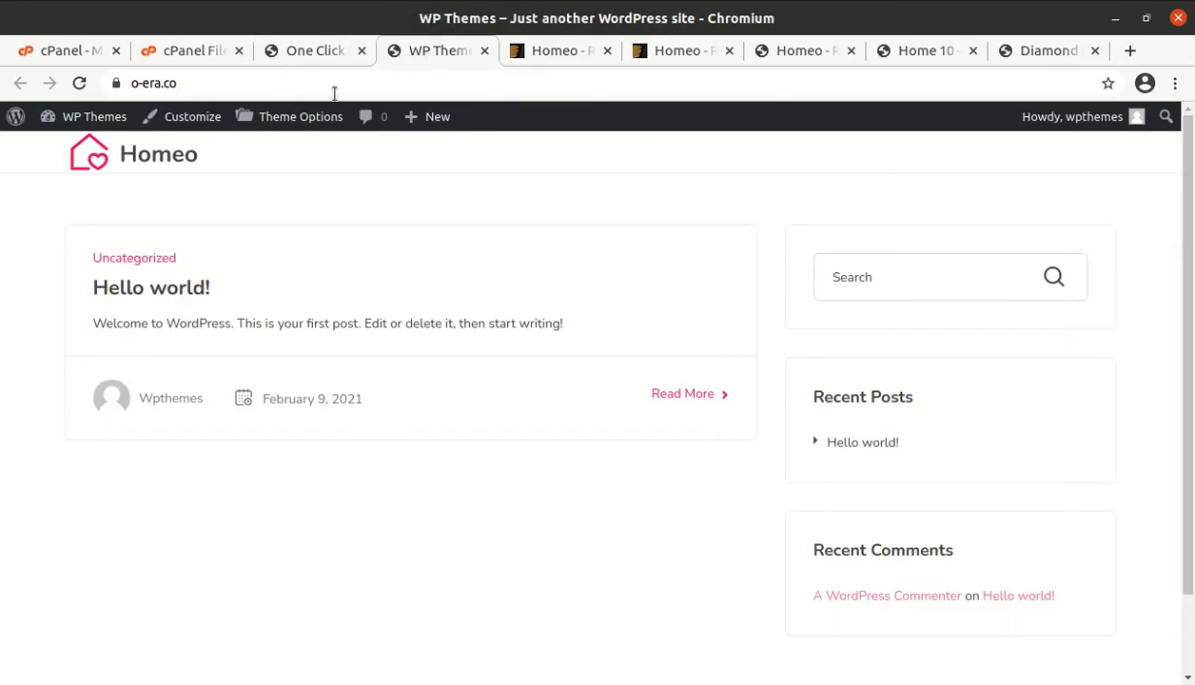
left_click(79, 84)
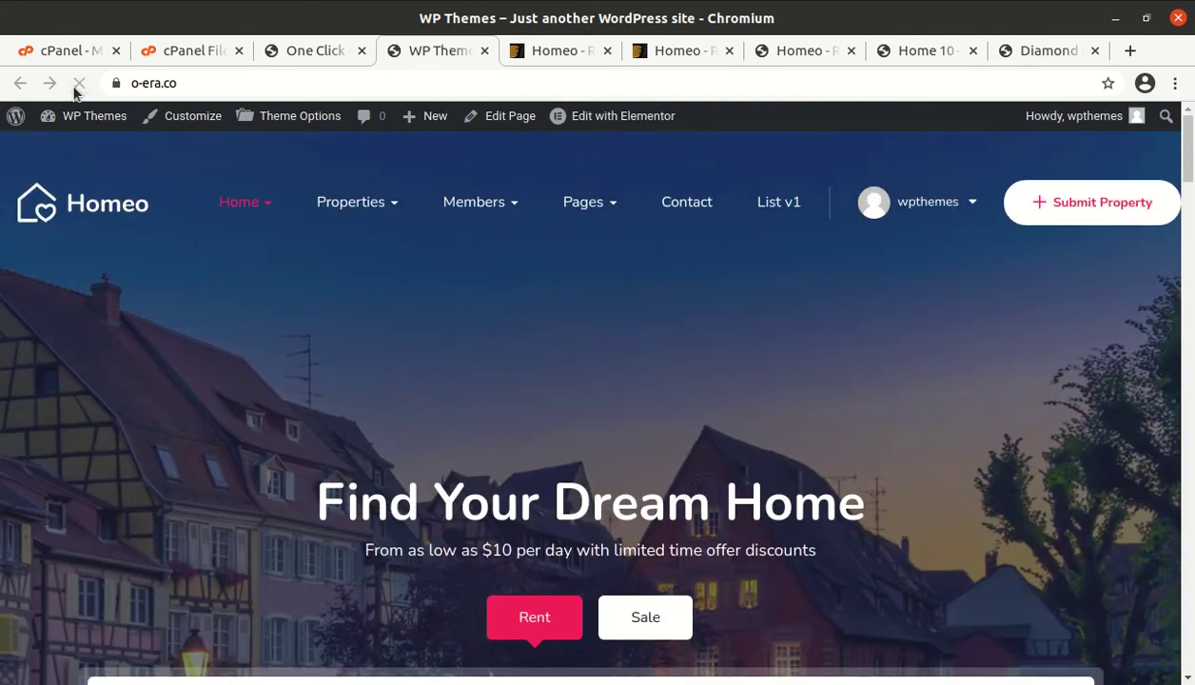
scroll(426, 338, "down", 2)
scroll(425, 336, "down", 6)
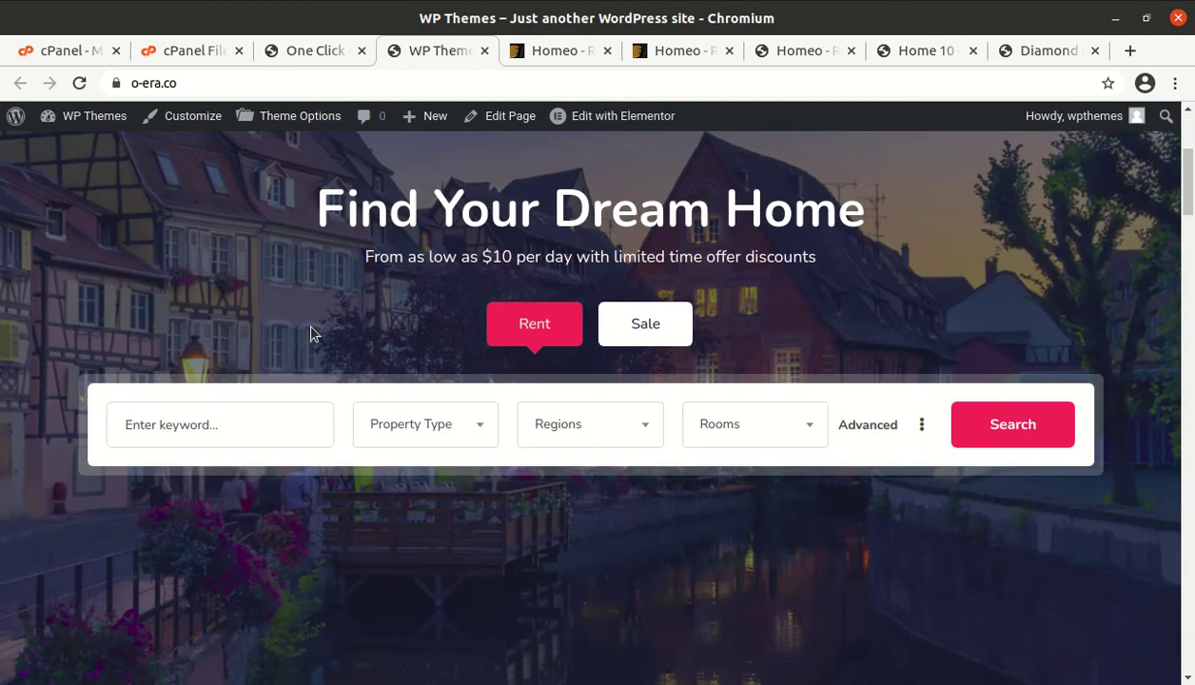
scroll(191, 332, "down", 7)
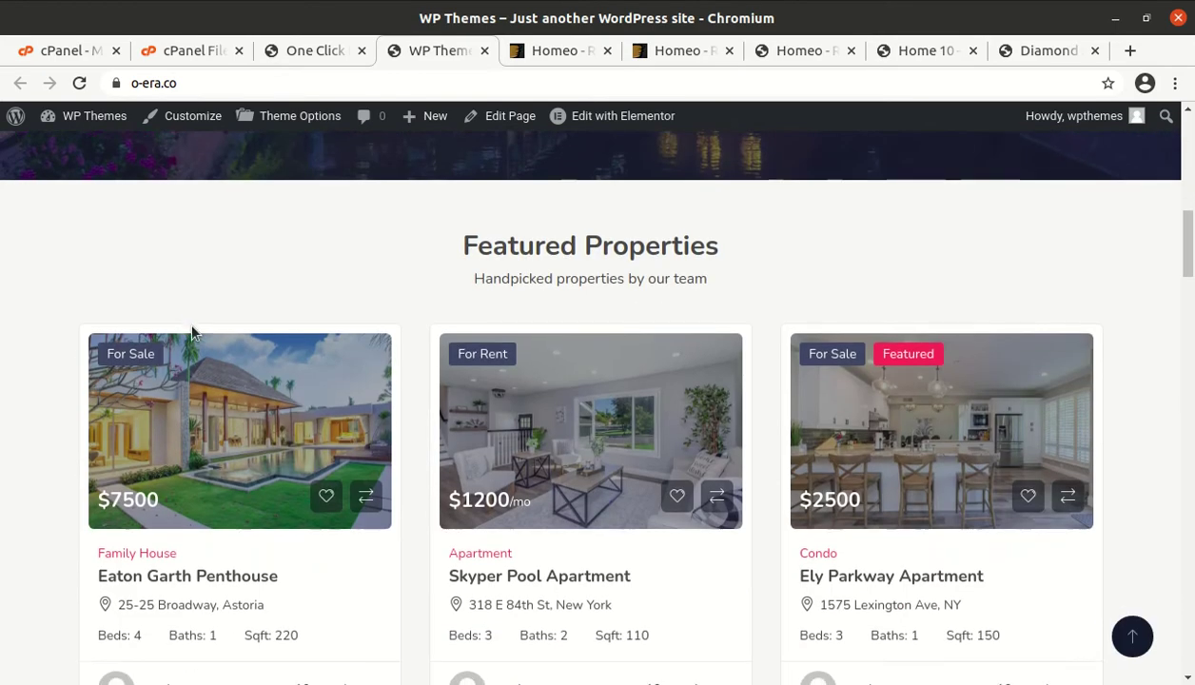
scroll(192, 332, "down", 10)
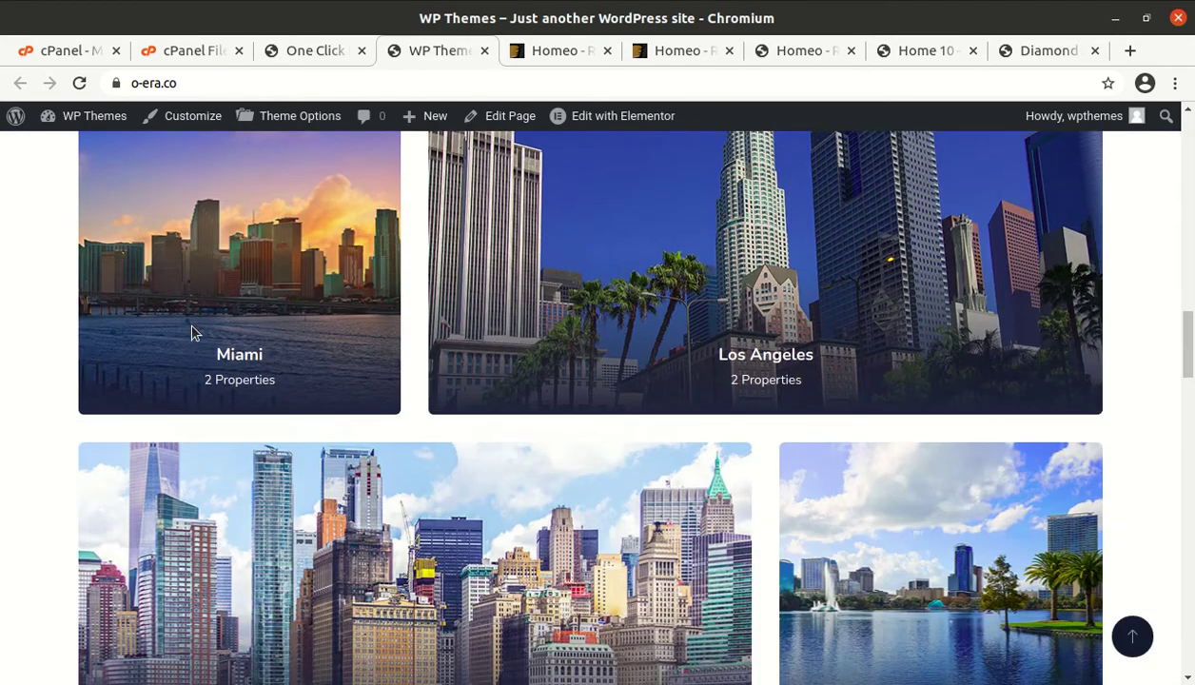
scroll(192, 332, "down", 10)
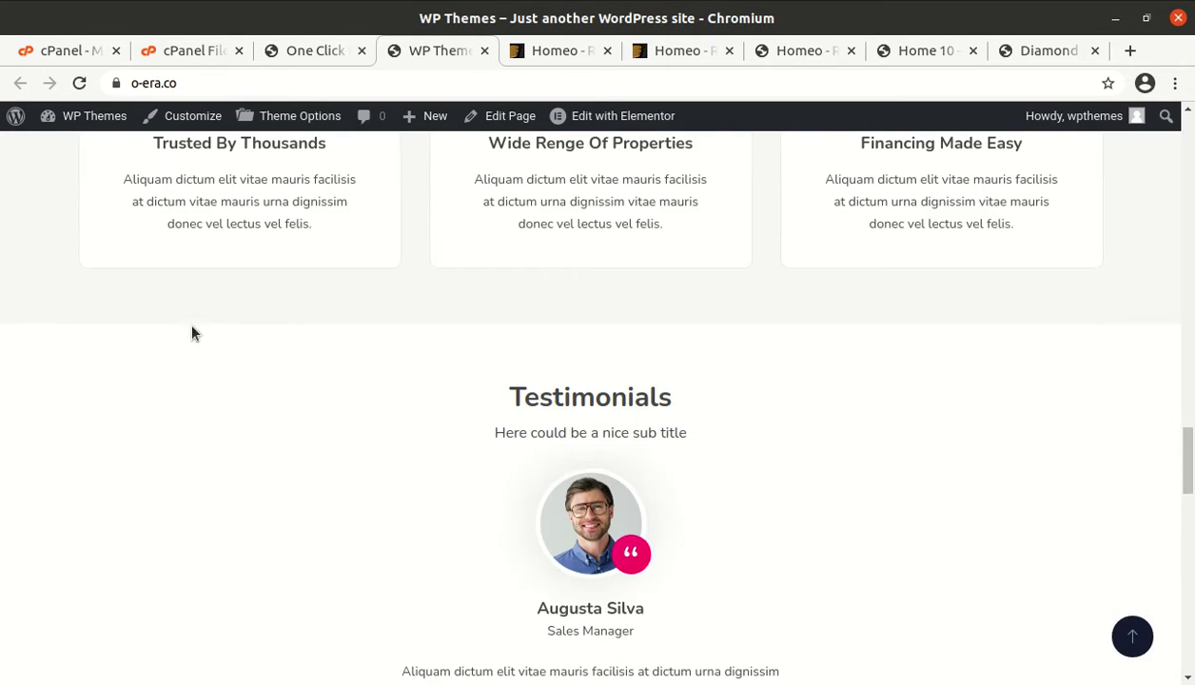
scroll(191, 332, "down", 9)
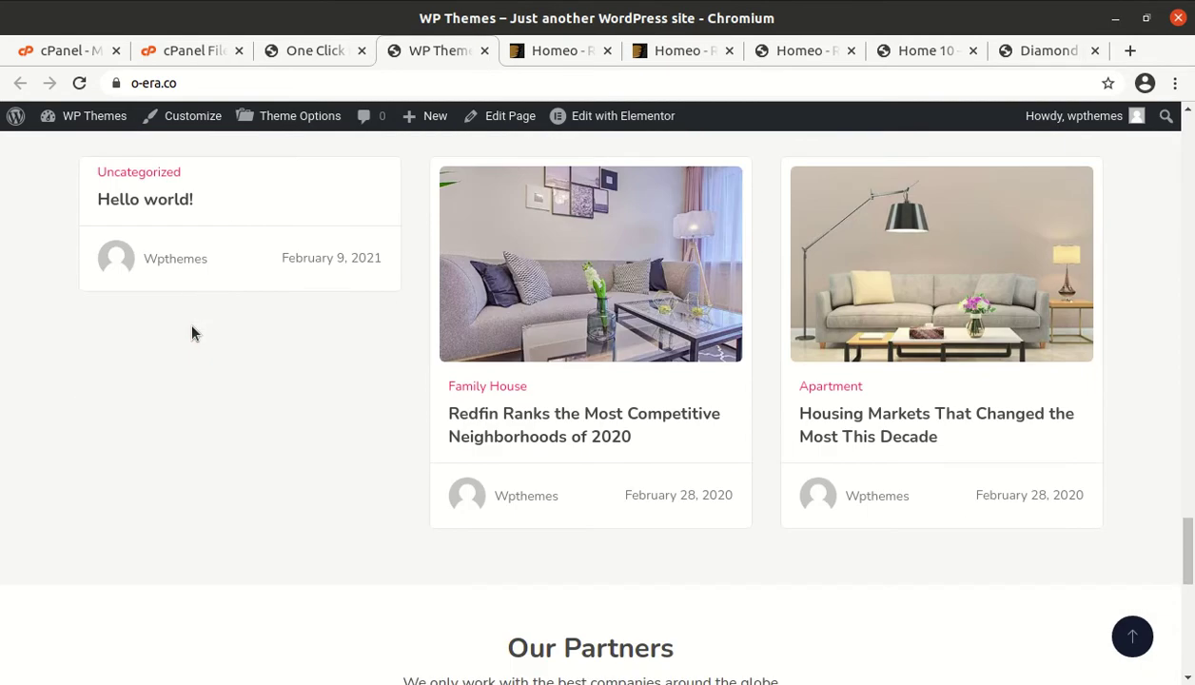
scroll(478, 331, "down", 2)
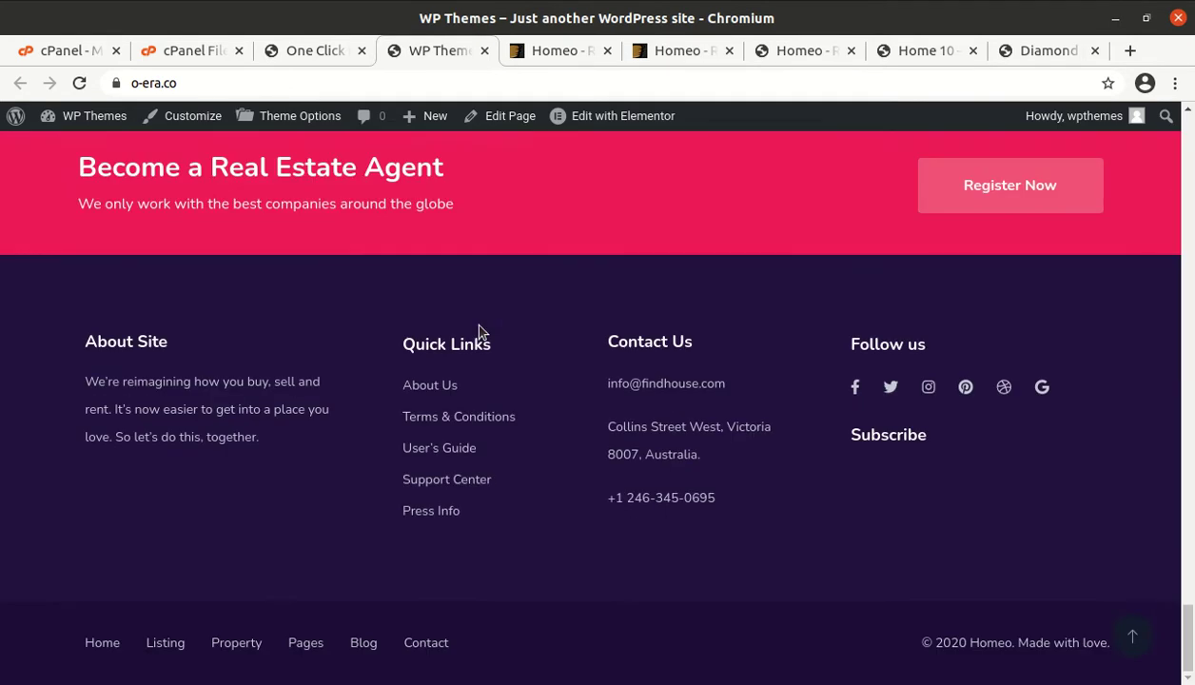
scroll(479, 331, "up", 12)
scroll(479, 325, "up", 15)
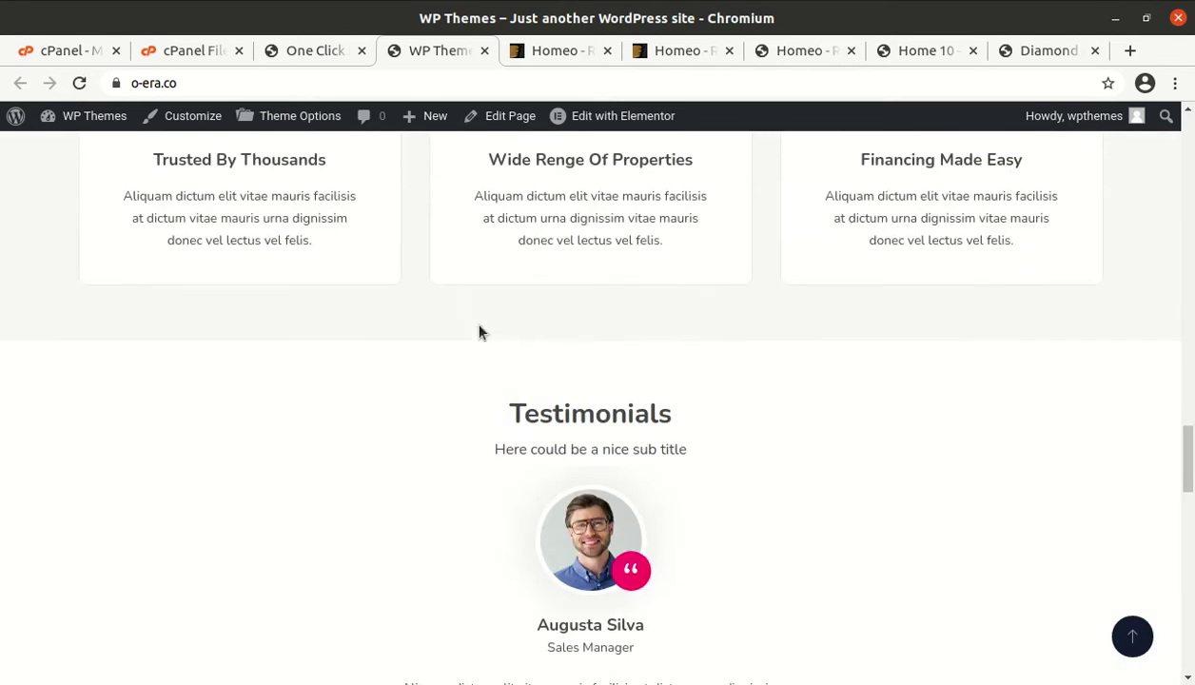
scroll(480, 329, "up", 13)
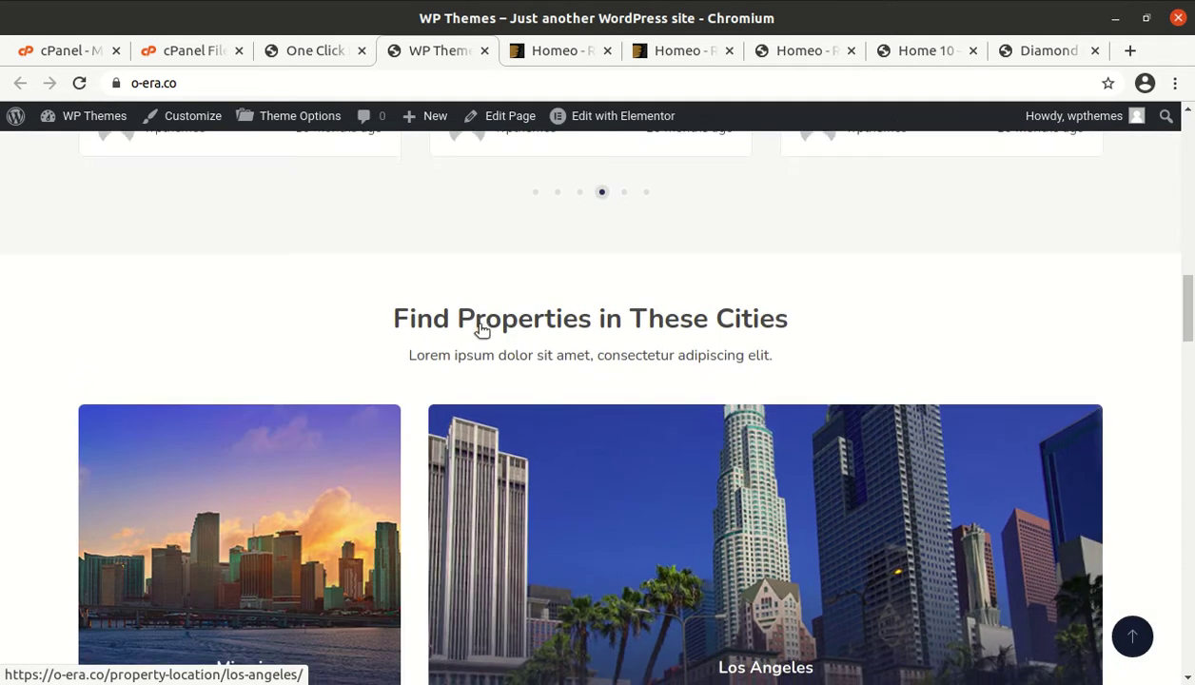
scroll(488, 314, "up", 3)
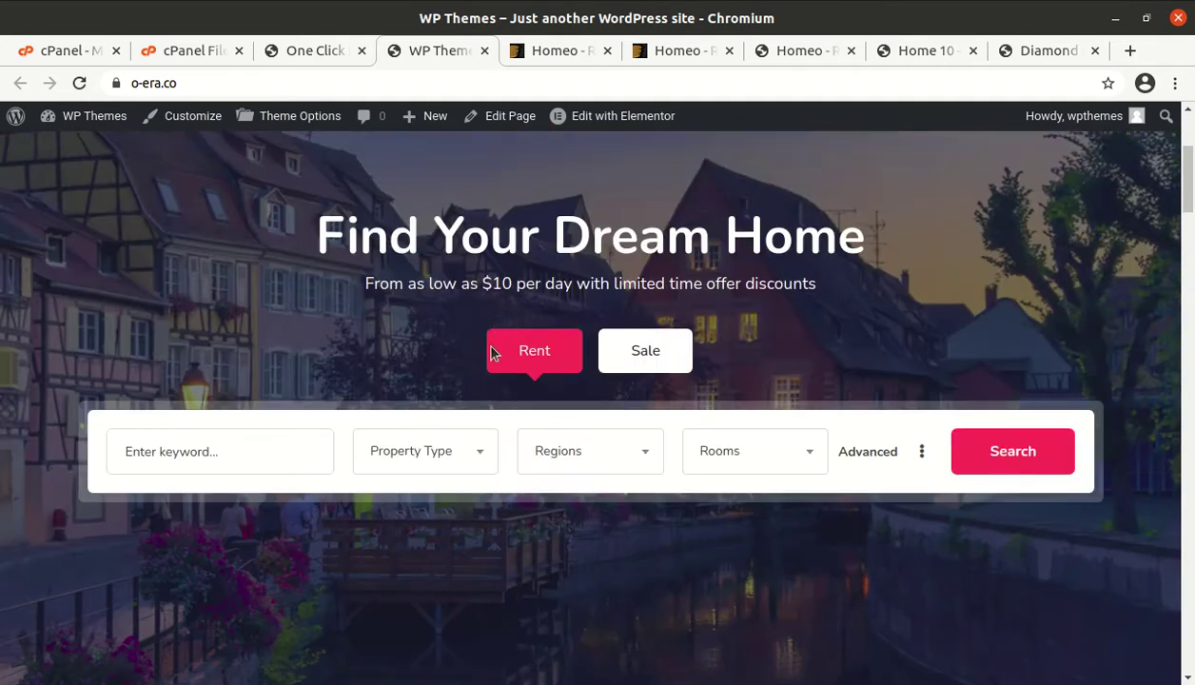
- Search the live site's rental properties with the property type Condo and check the results page and its filters
left_click(399, 451)
left_click(401, 578)
left_click(275, 463)
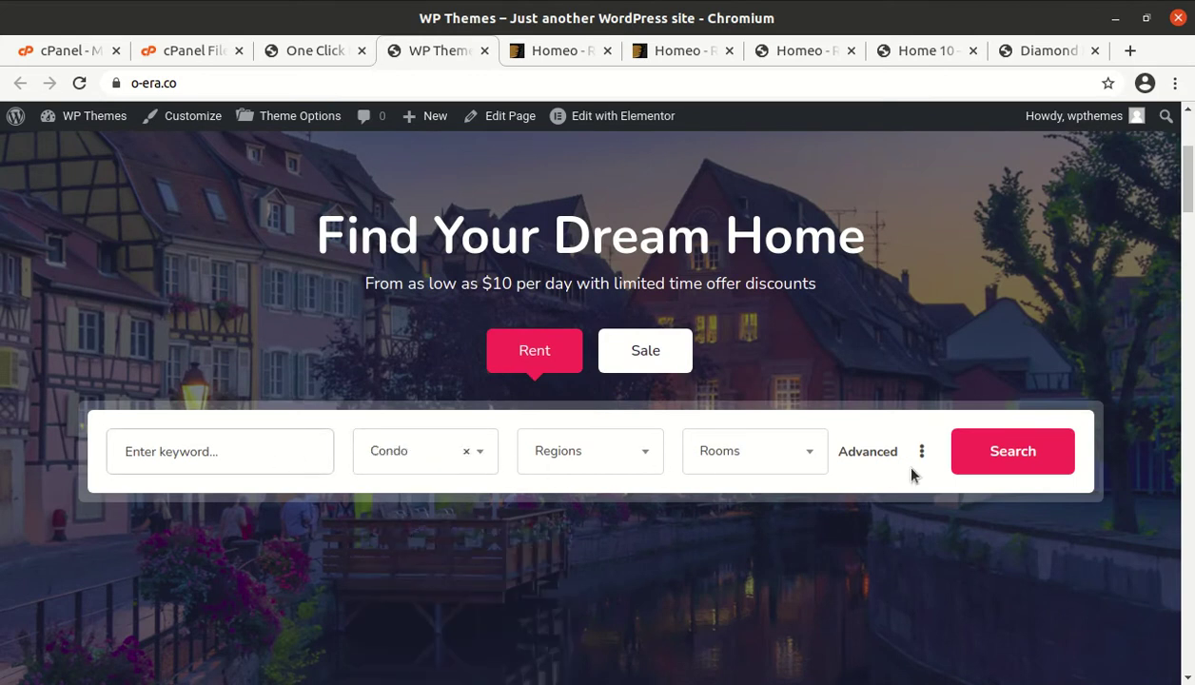
left_click(985, 460)
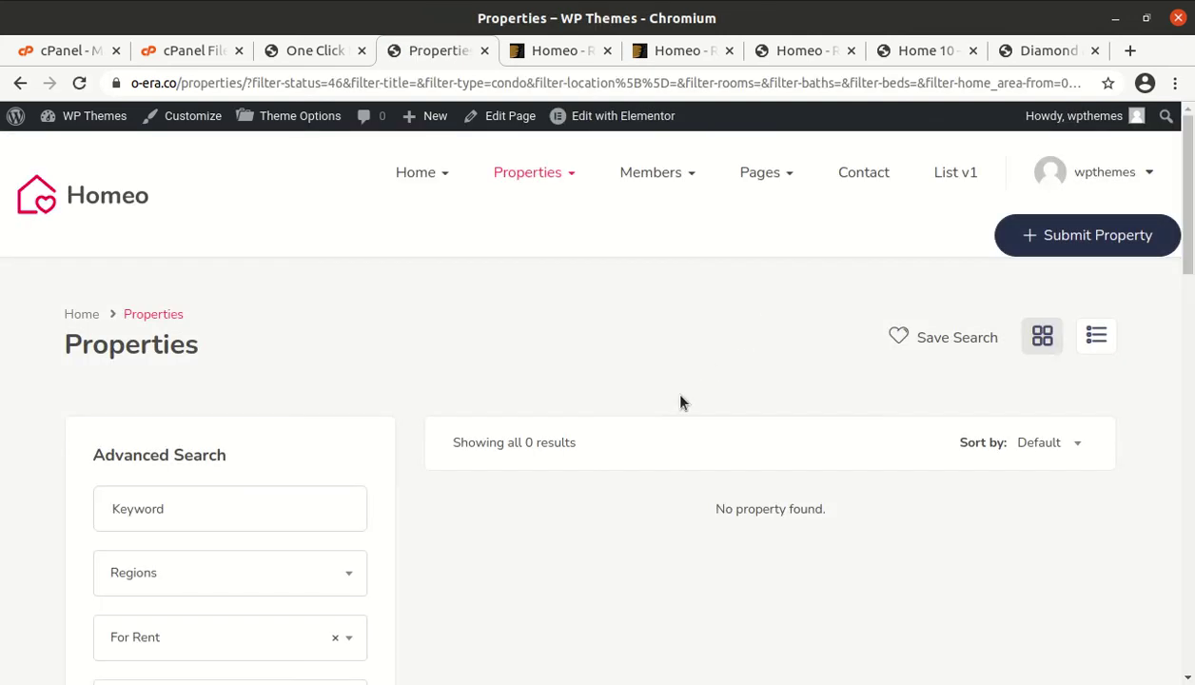
scroll(609, 411, "down", 2)
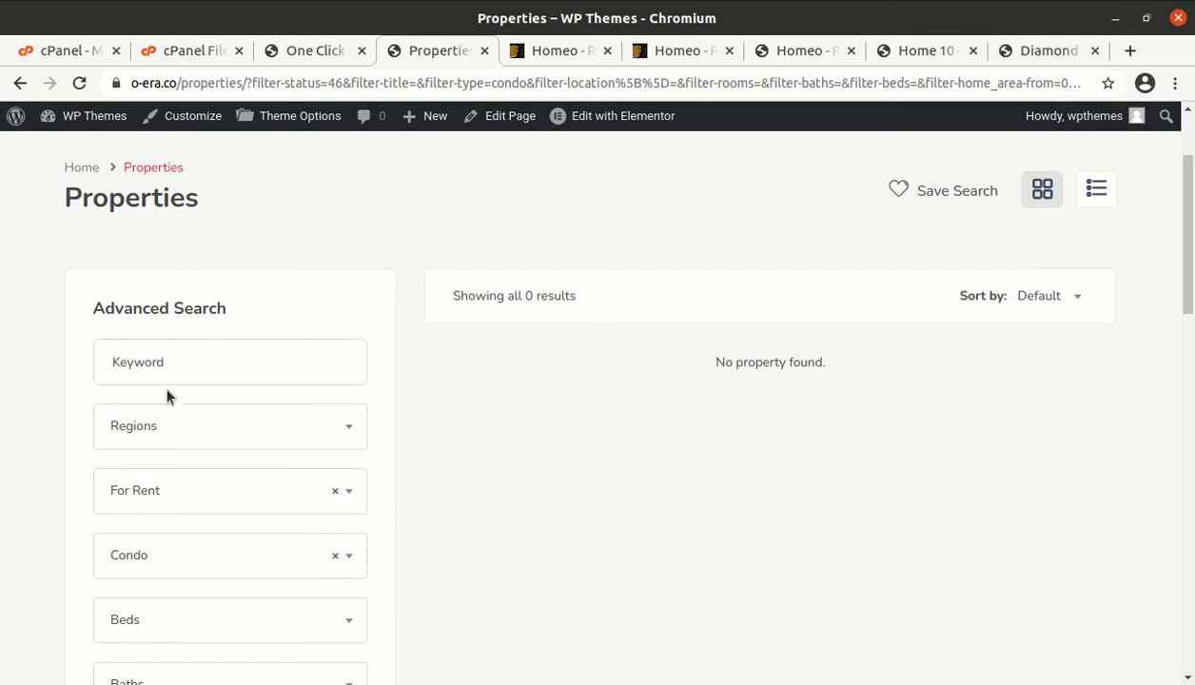
scroll(323, 219, "up", 2)
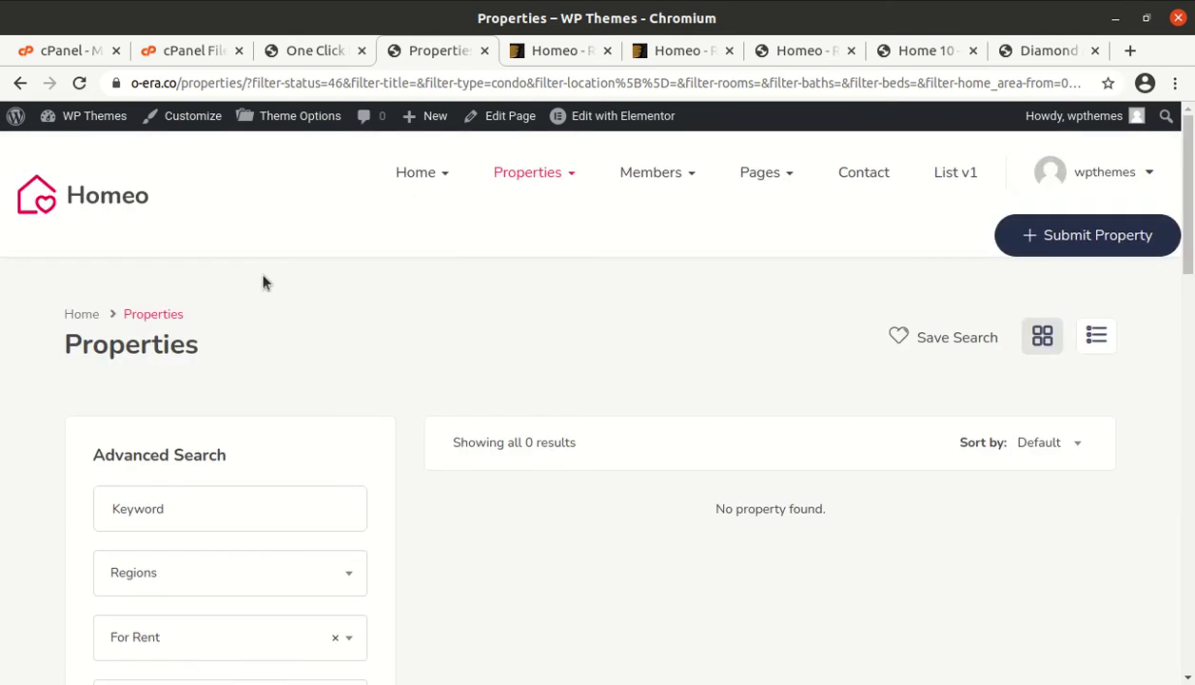
- Open the Home 2 demo homepage and examine its map header, search form and latest listings
left_click(421, 179)
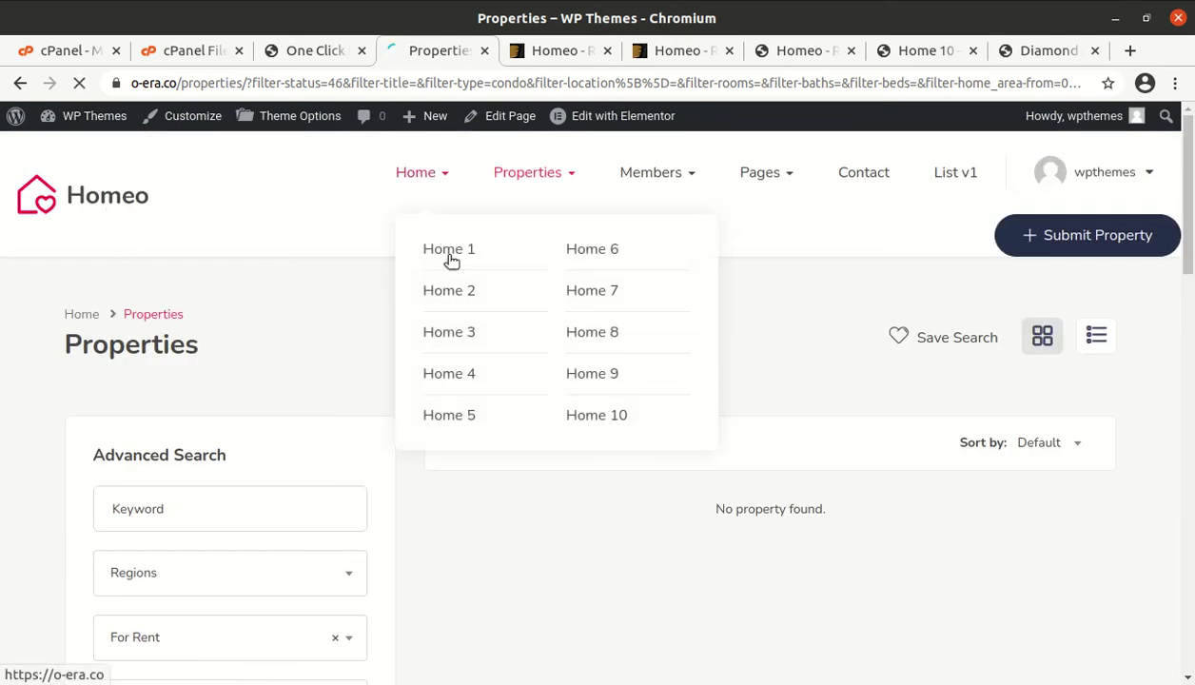
left_click(453, 298)
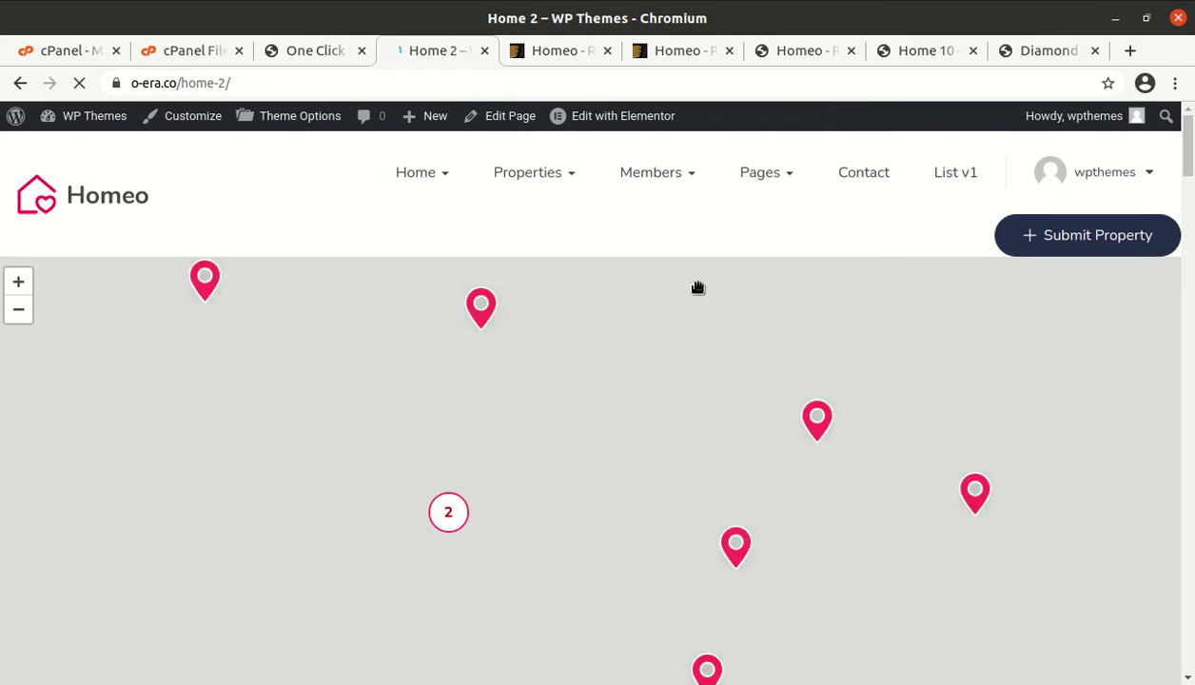
mouse_move(434, 171)
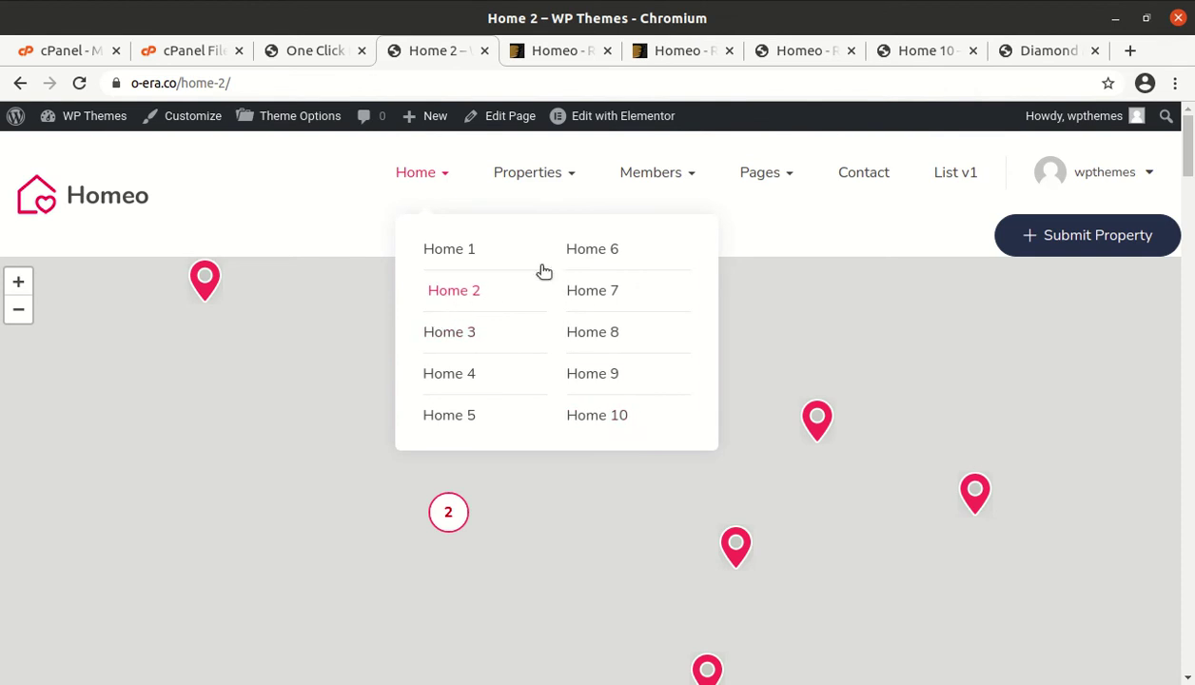
scroll(761, 280, "down", 5)
scroll(708, 294, "down", 8)
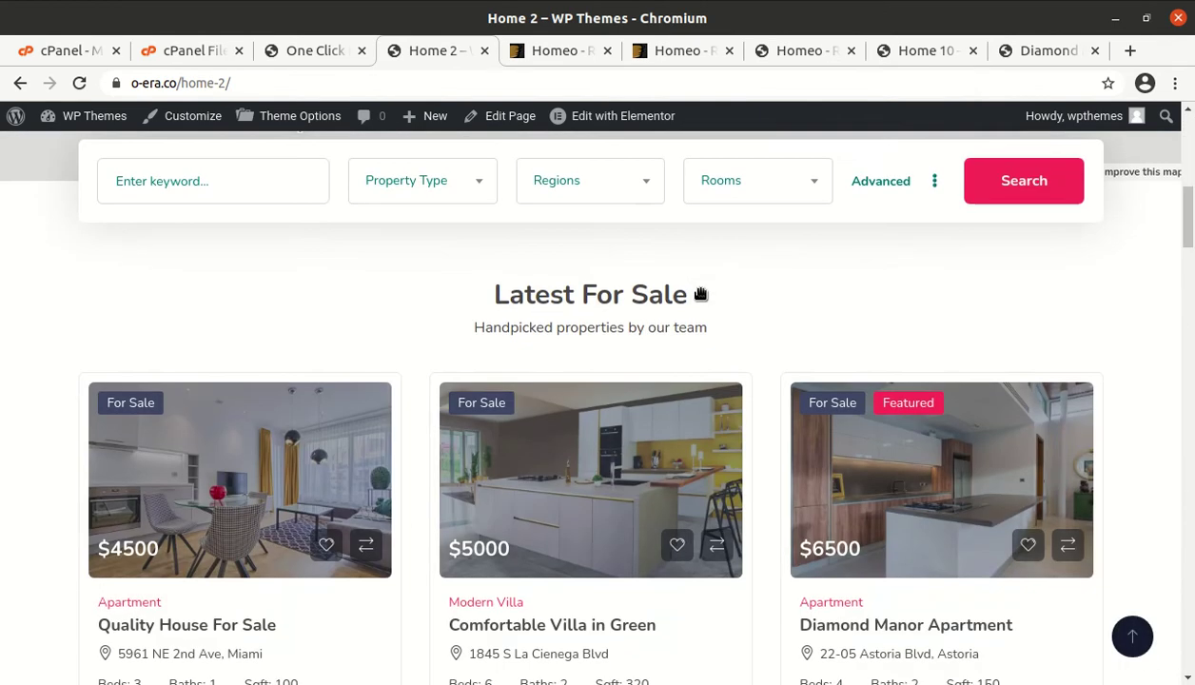
- Open the Quality House For Sale property page from the Latest For Sale listings
scroll(438, 286, "up", 5)
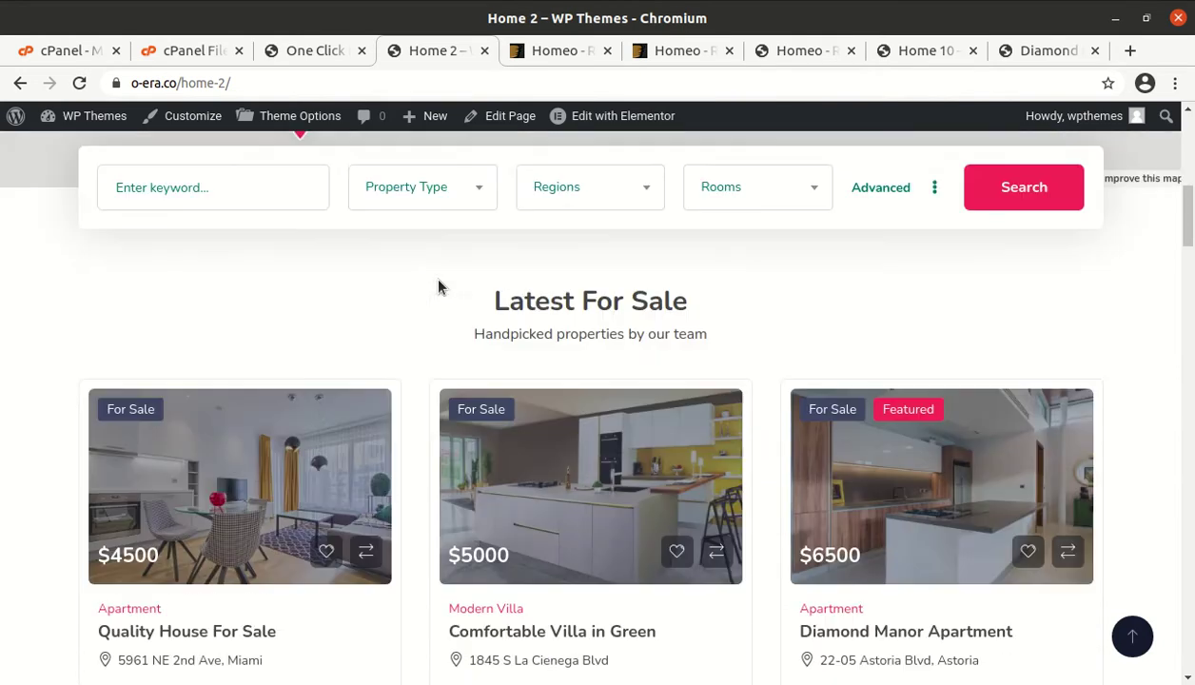
scroll(380, 333, "down", 1)
left_click(213, 379)
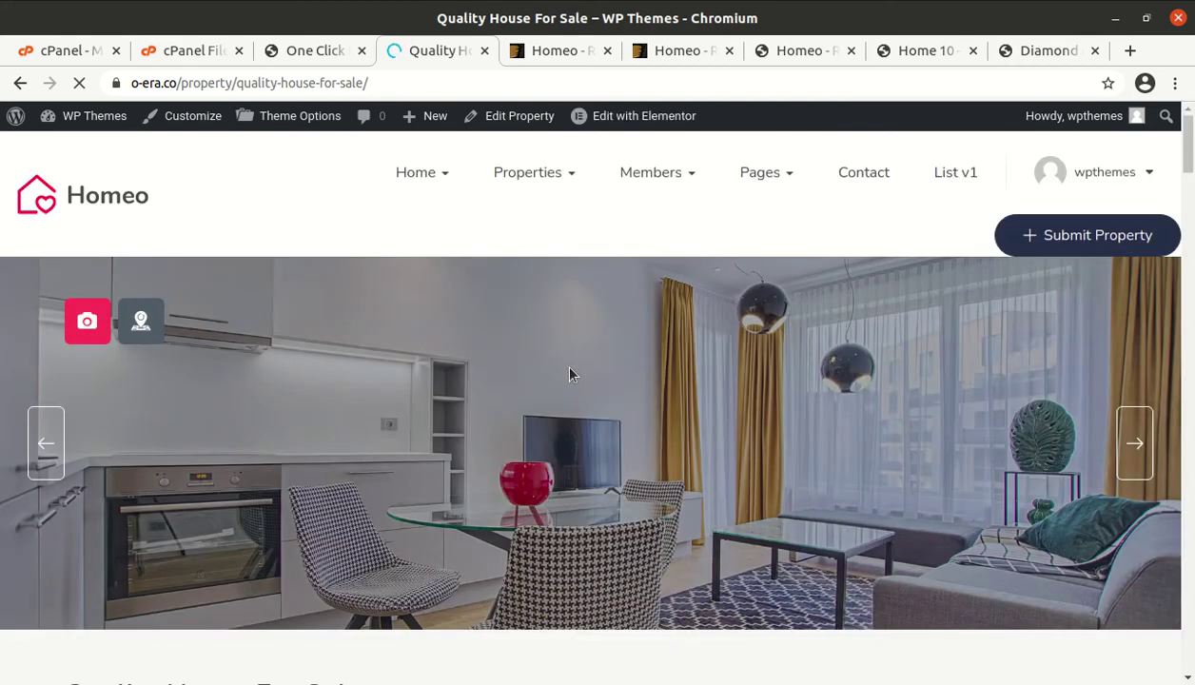
- Examine the Quality House For Sale page's overview, details, attachments, amenities, contact form and advanced search
scroll(569, 373, "down", 2)
scroll(247, 385, "down", 2)
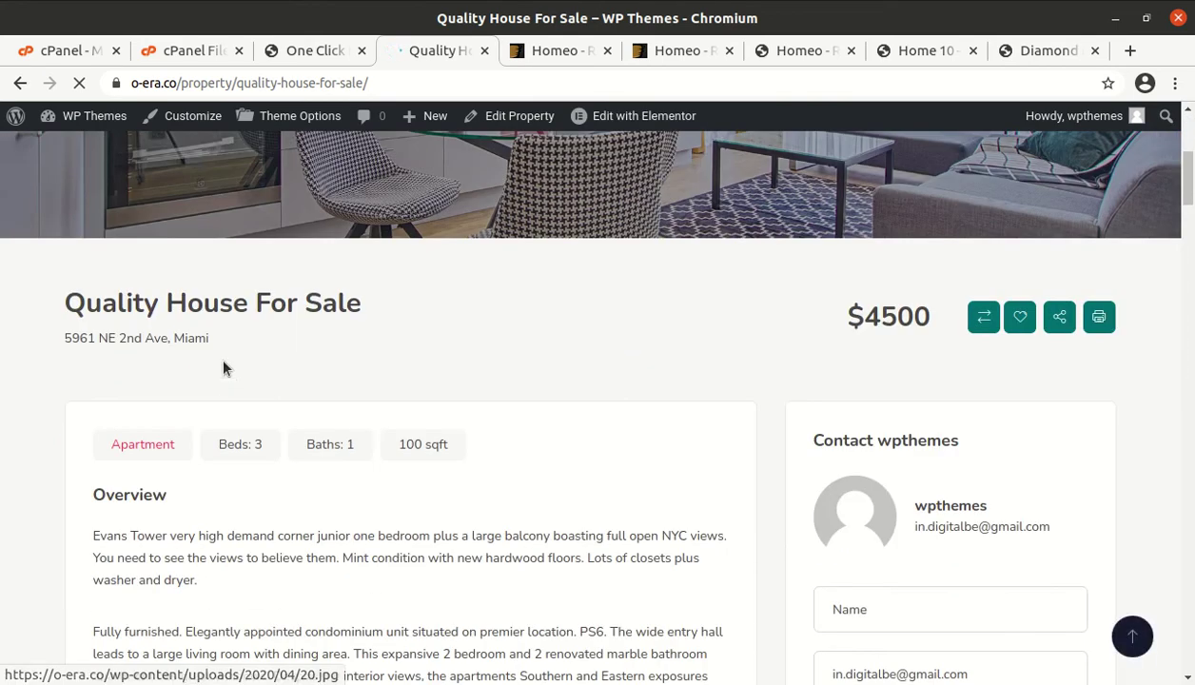
scroll(556, 326, "down", 2)
scroll(658, 325, "down", 4)
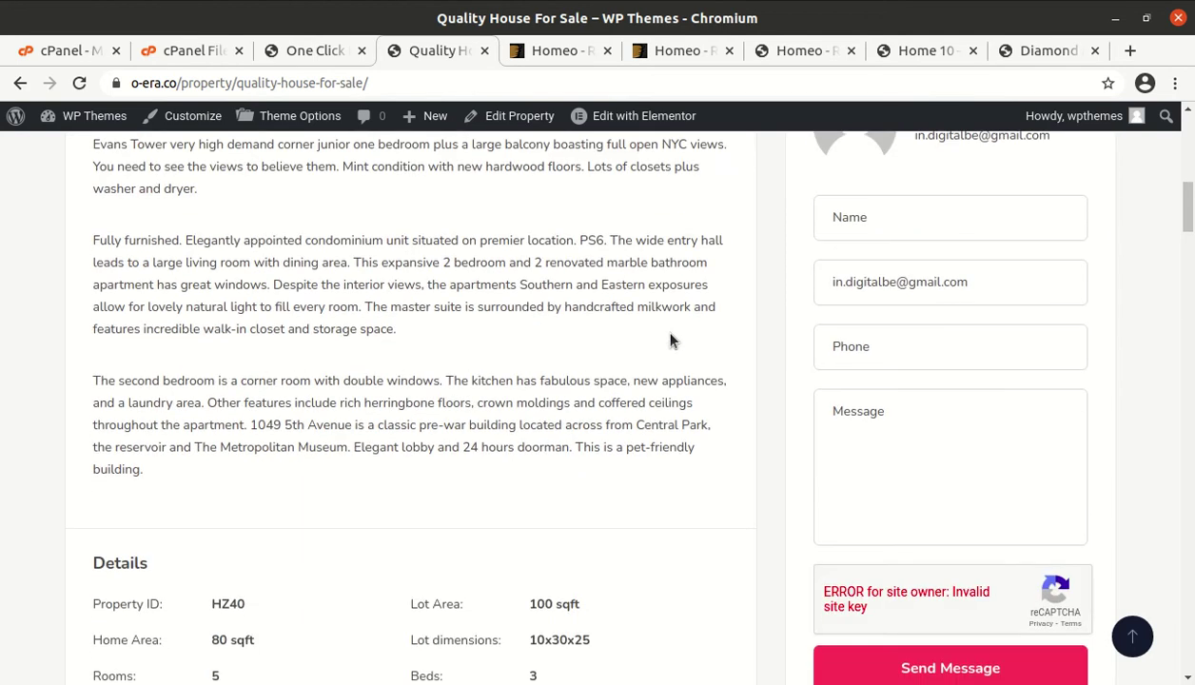
scroll(671, 340, "down", 2)
scroll(645, 341, "down", 2)
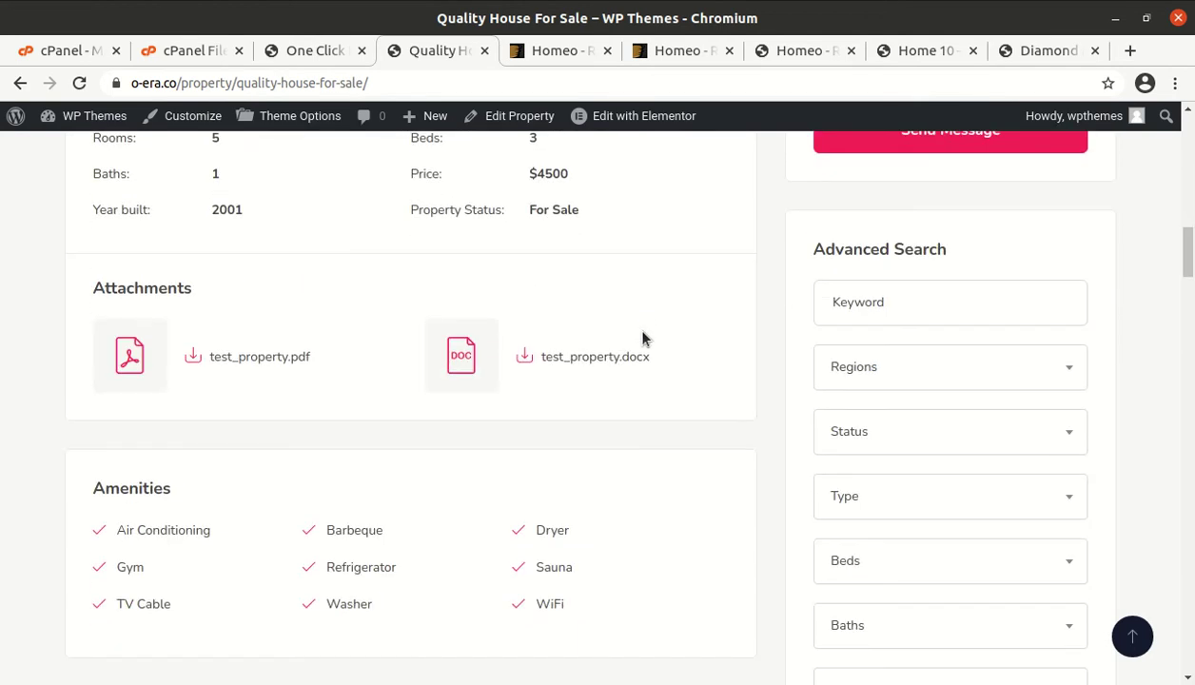
scroll(640, 339, "up", 1)
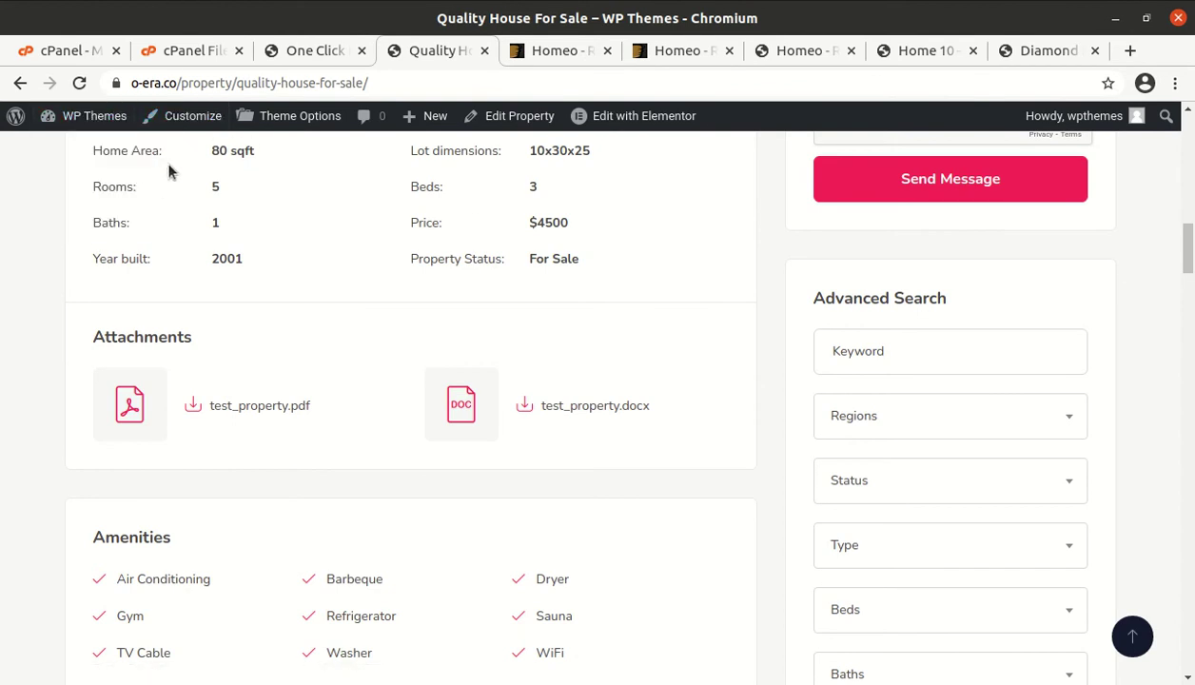
scroll(319, 240, "up", 10)
scroll(356, 273, "up", 1)
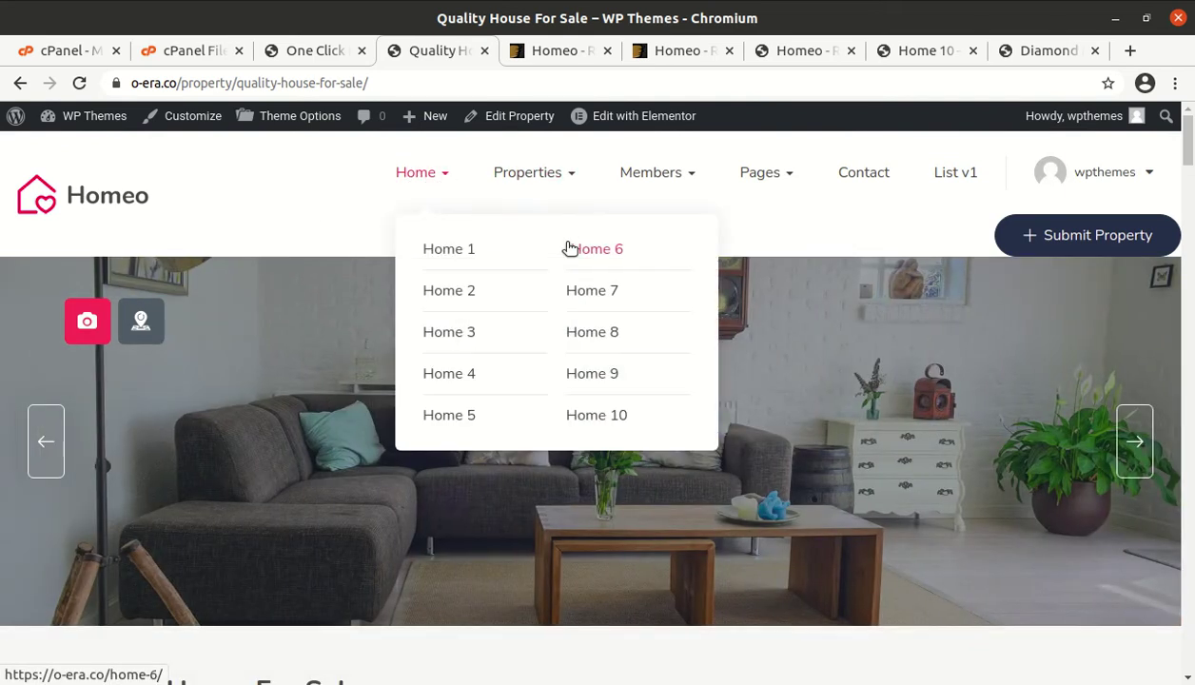
- Open the Home 6 demo homepage and examine its hero search form, Featured Properties section and account menu
left_click(576, 253)
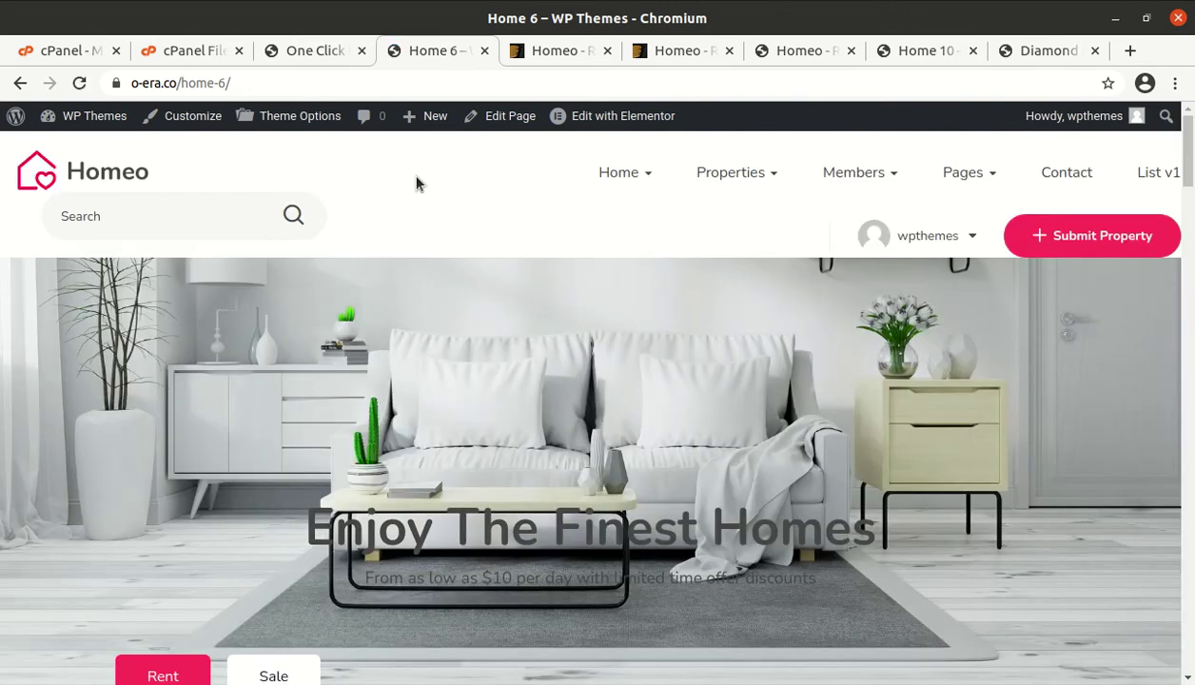
scroll(510, 297, "down", 3)
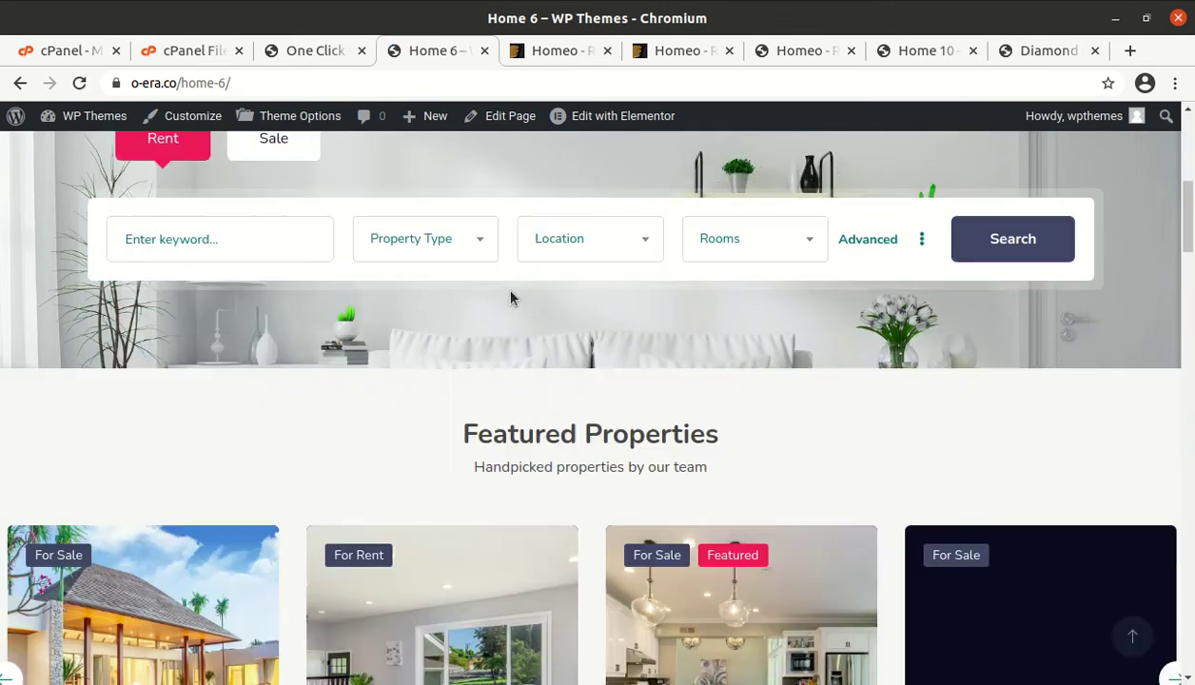
scroll(506, 293, "down", 4)
scroll(501, 289, "down", 2)
scroll(476, 300, "up", 5)
scroll(445, 313, "up", 3)
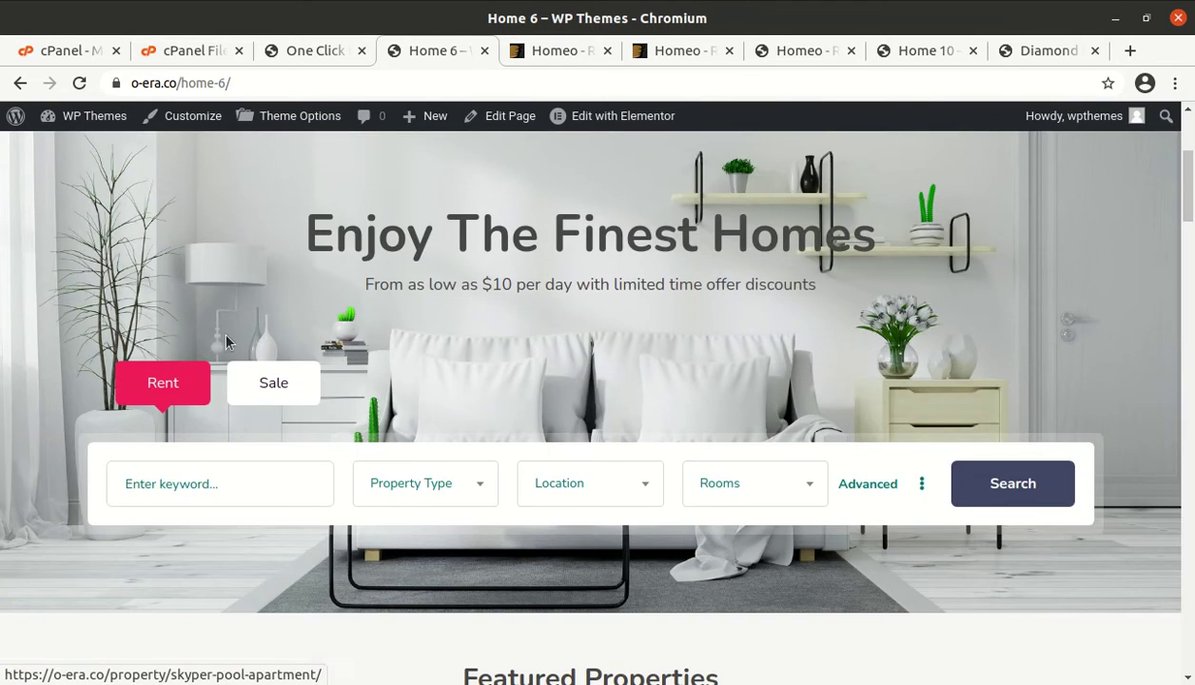
scroll(671, 269, "down", 1)
scroll(669, 277, "up", 3)
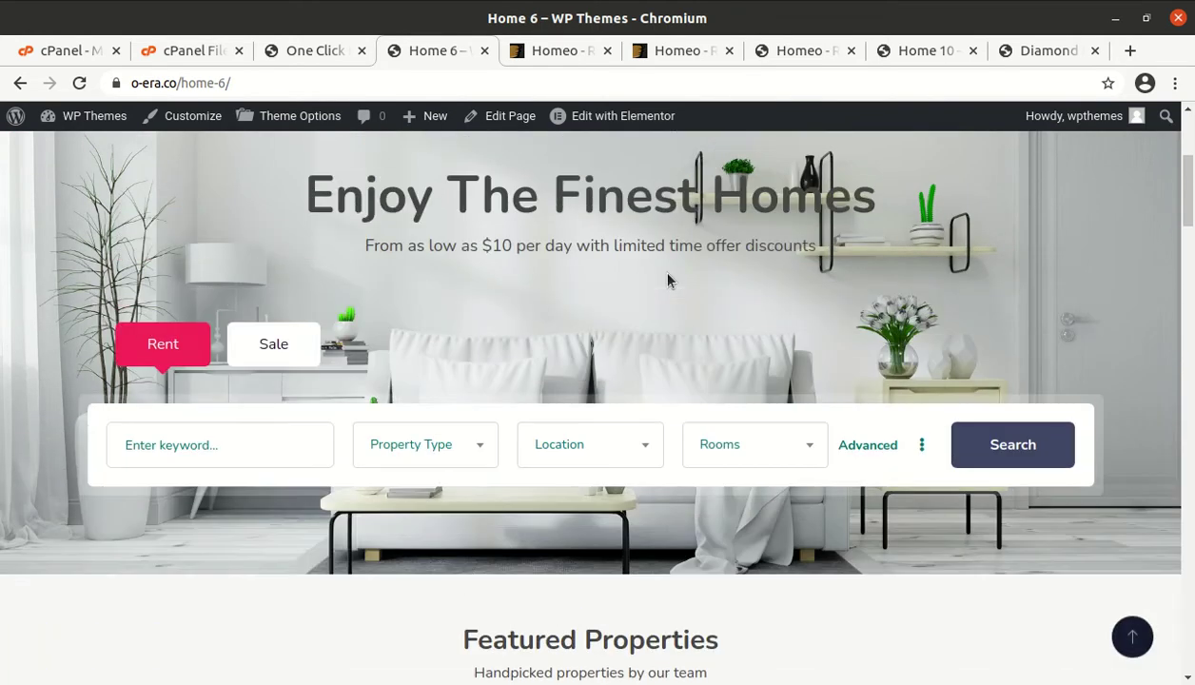
scroll(668, 279, "down", 3)
scroll(668, 280, "up", 3)
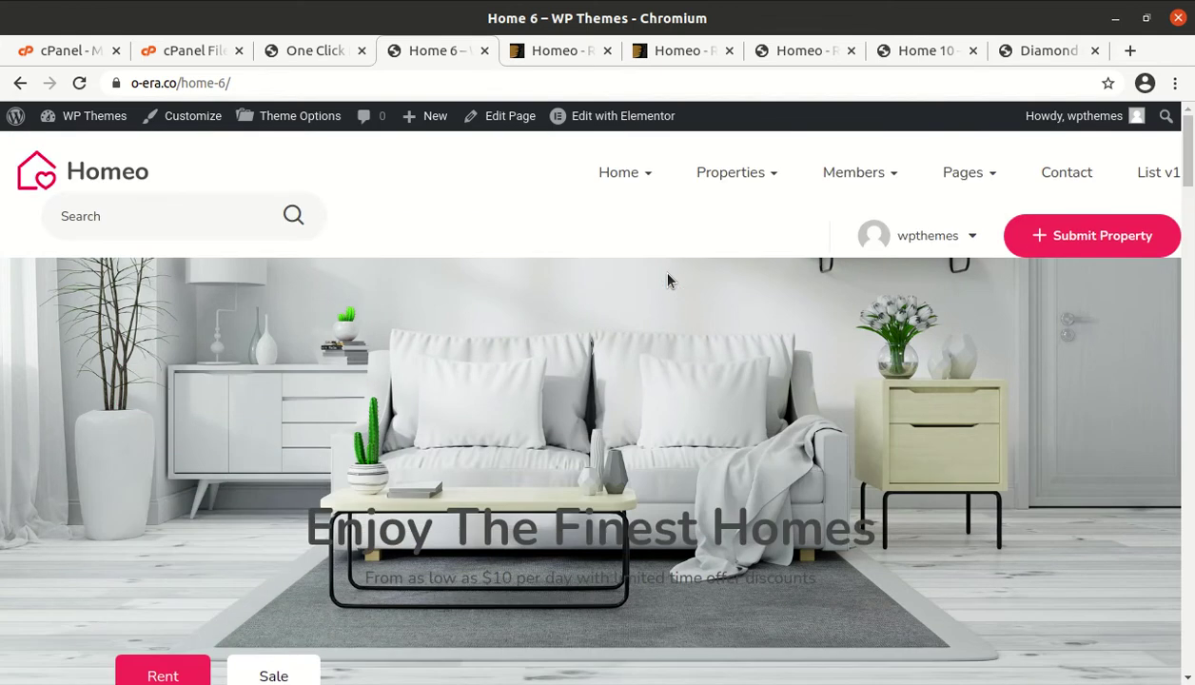
mouse_move(935, 232)
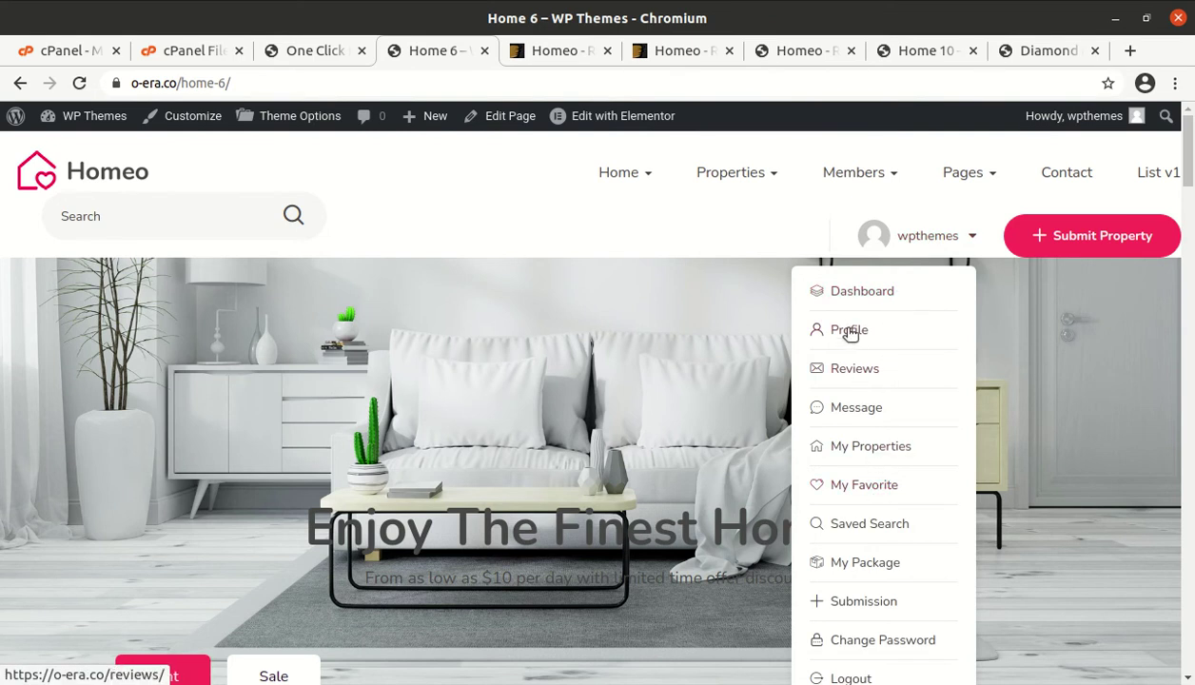
scroll(856, 335, "down", 1)
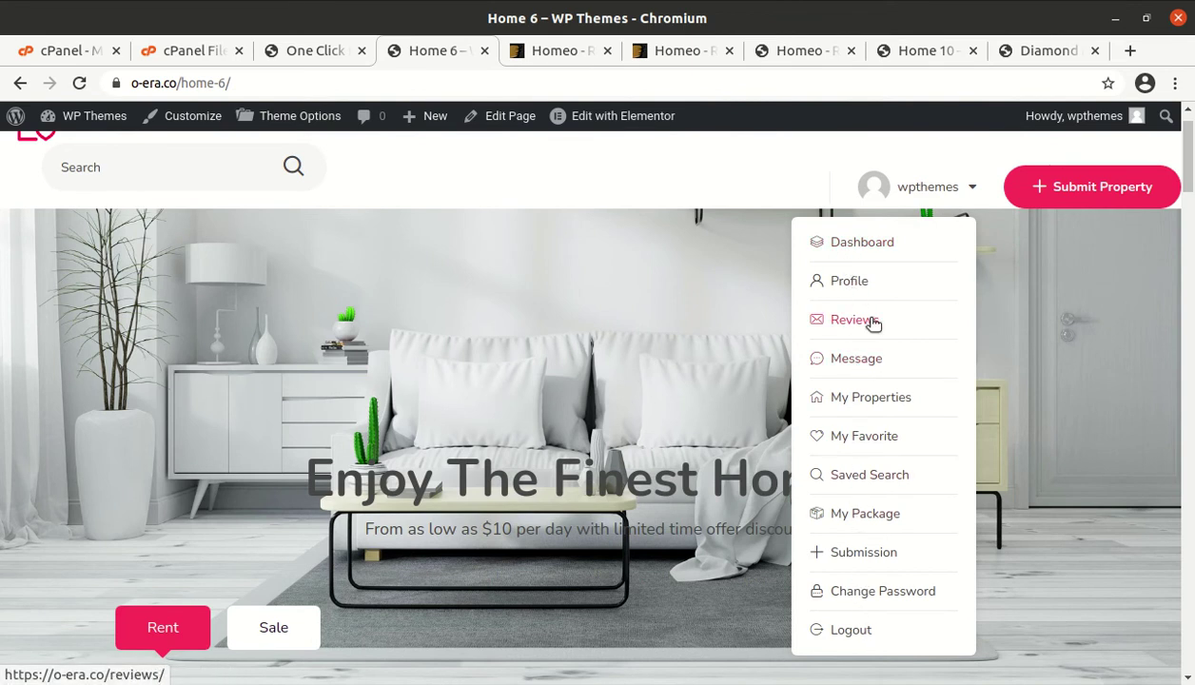
- Open the Submit Property page and examine the account's own packages and the plans offered for purchase
left_click(1059, 196)
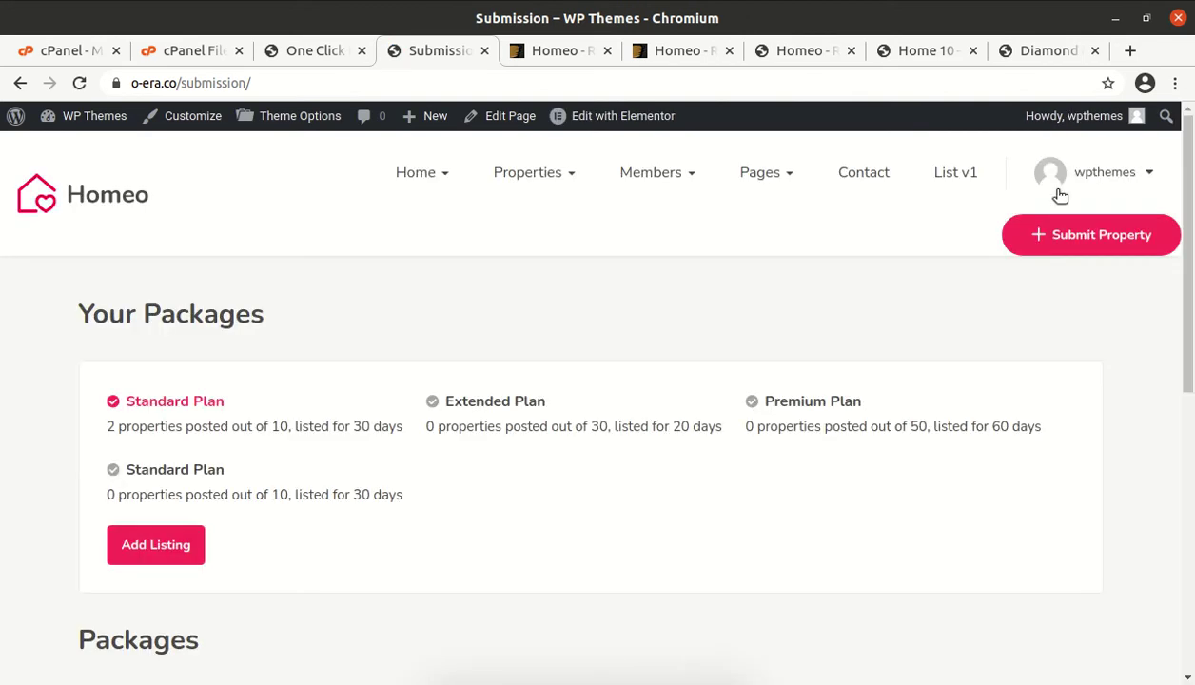
scroll(624, 446, "down", 2)
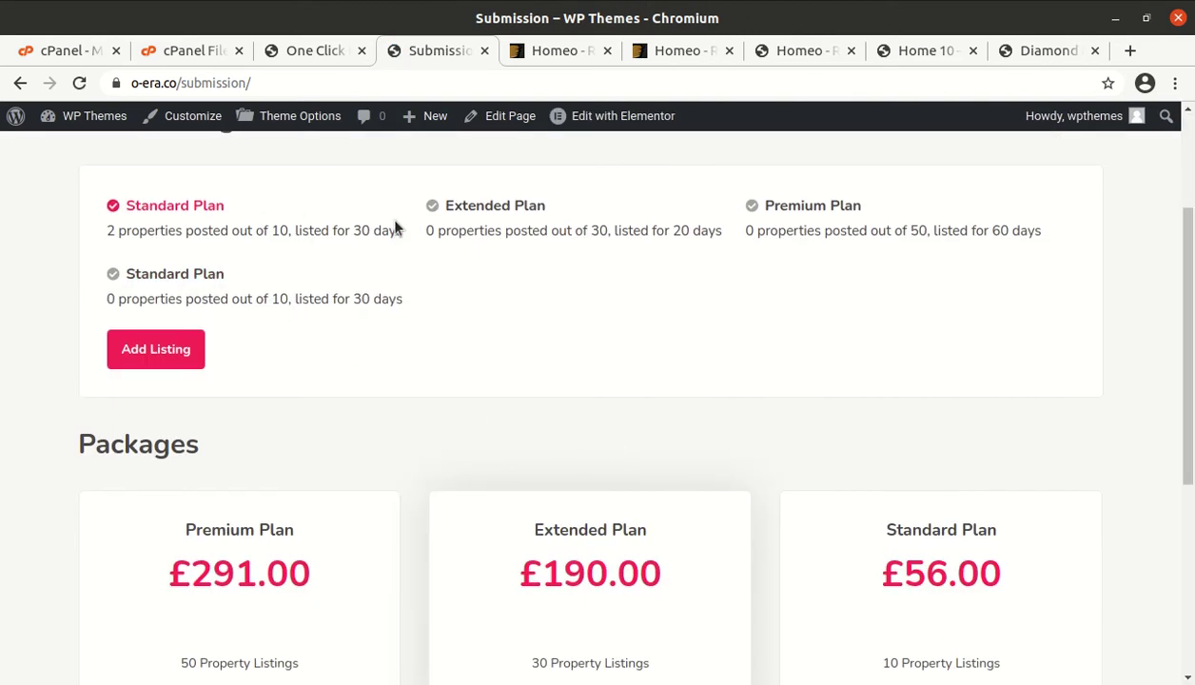
scroll(317, 292, "down", 4)
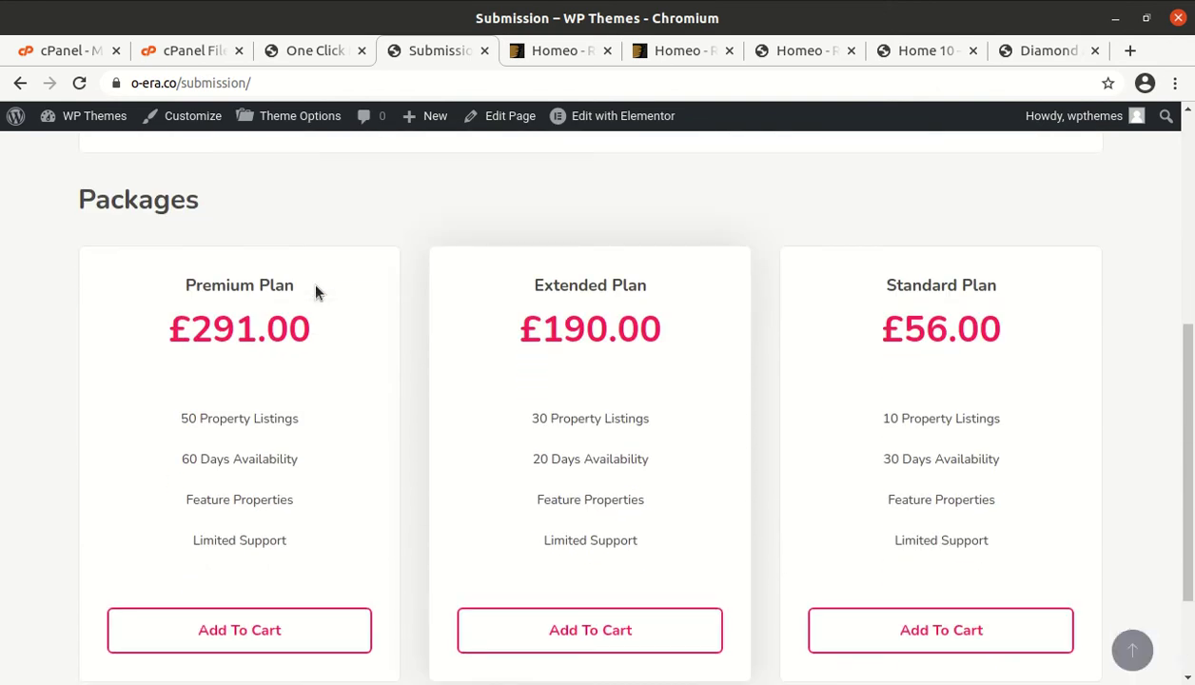
scroll(317, 292, "up", 6)
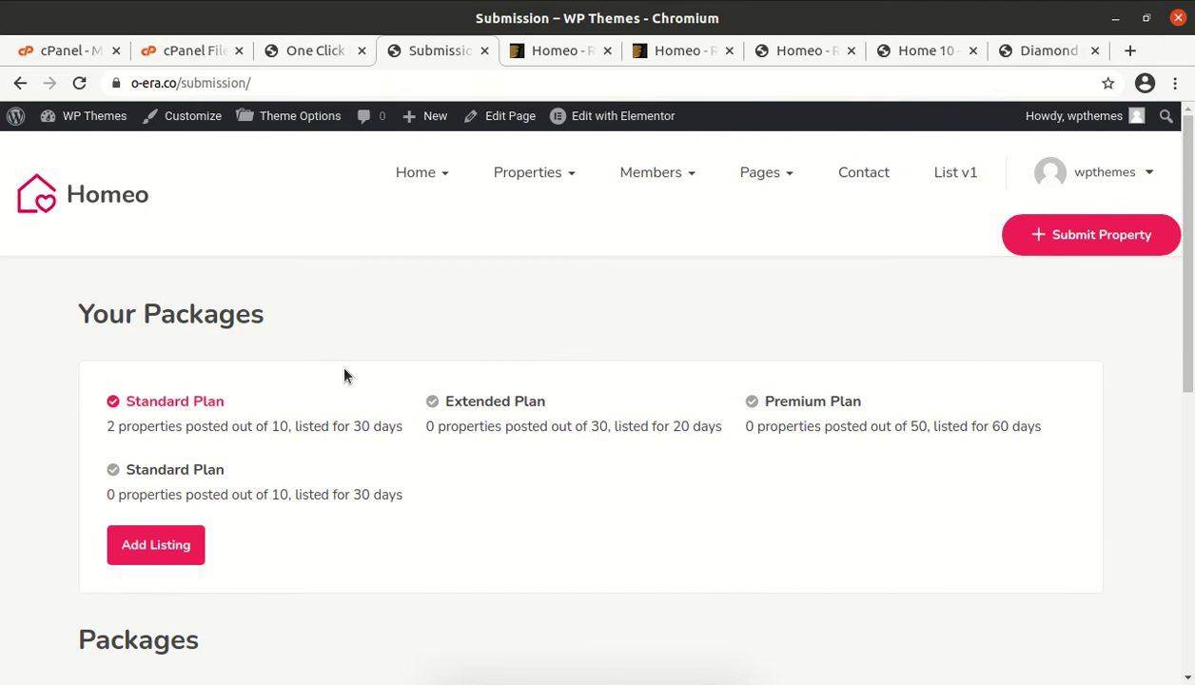
scroll(613, 366, "down", 2)
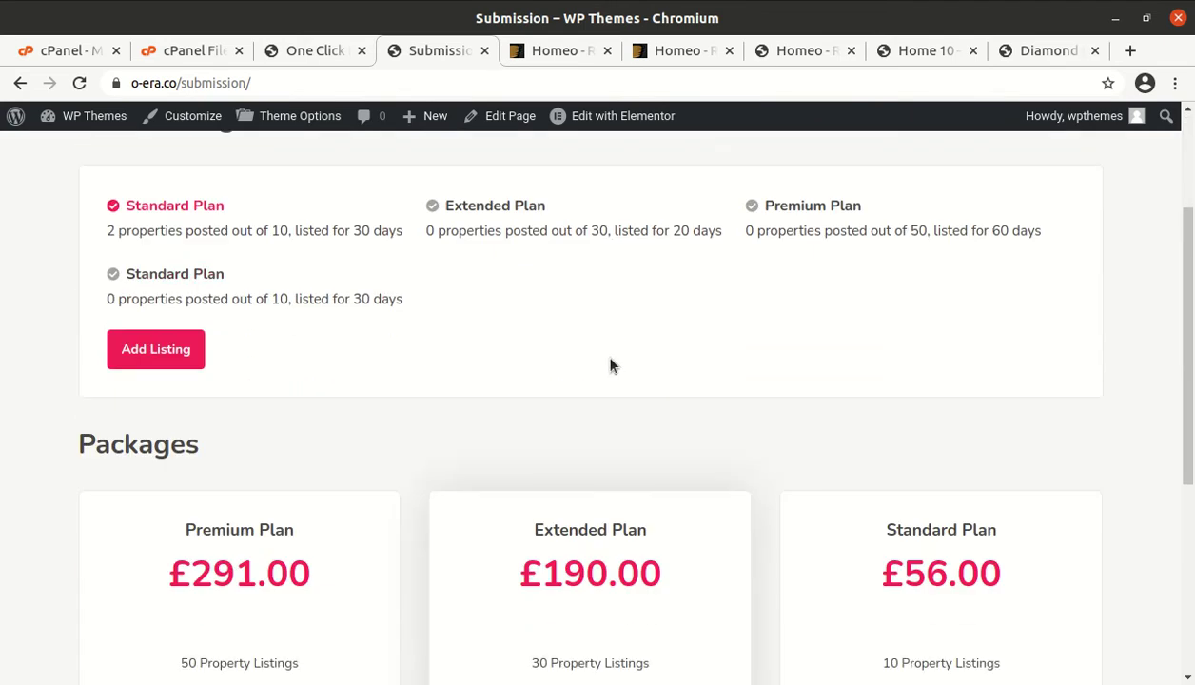
scroll(609, 366, "down", 4)
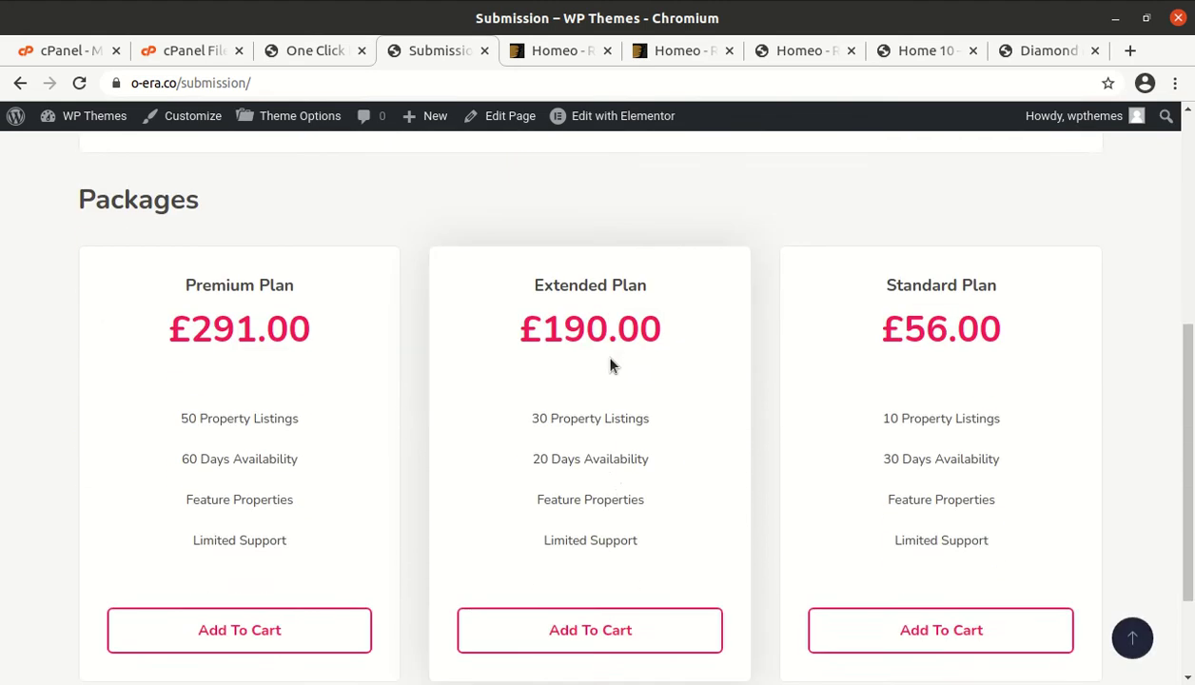
scroll(609, 362, "up", 5)
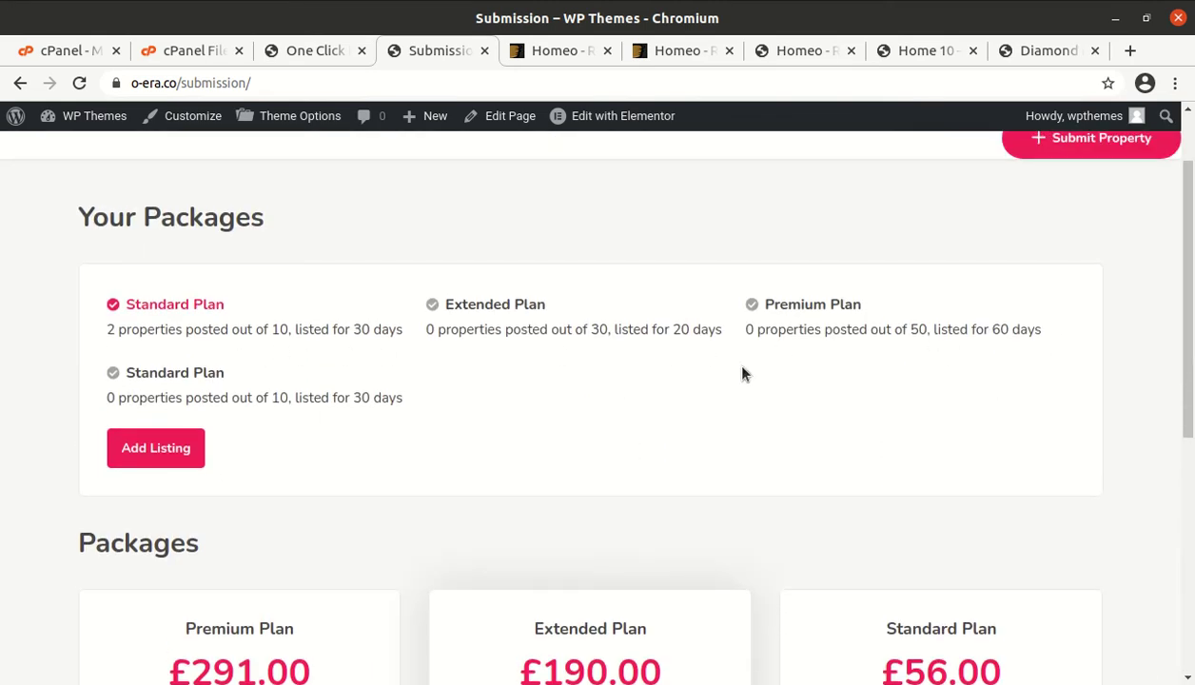
scroll(271, 430, "up", 1)
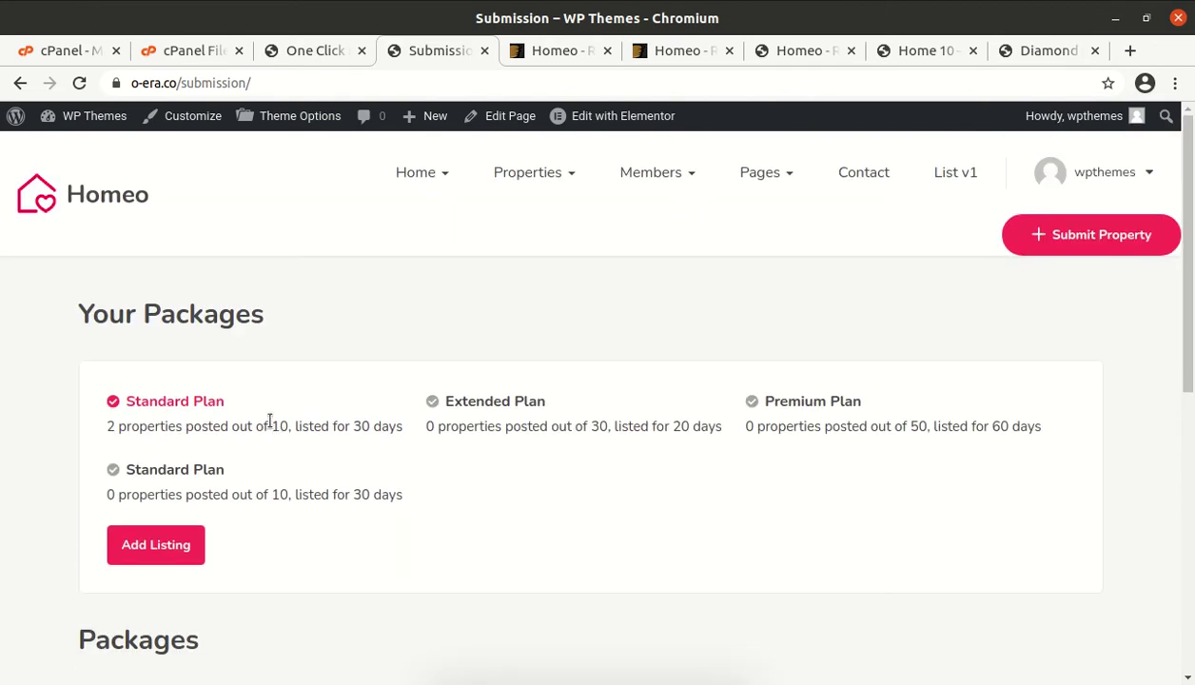
- Return to the homepage, then open the Grid v1 properties page and examine its advanced search and listings
left_click(88, 204)
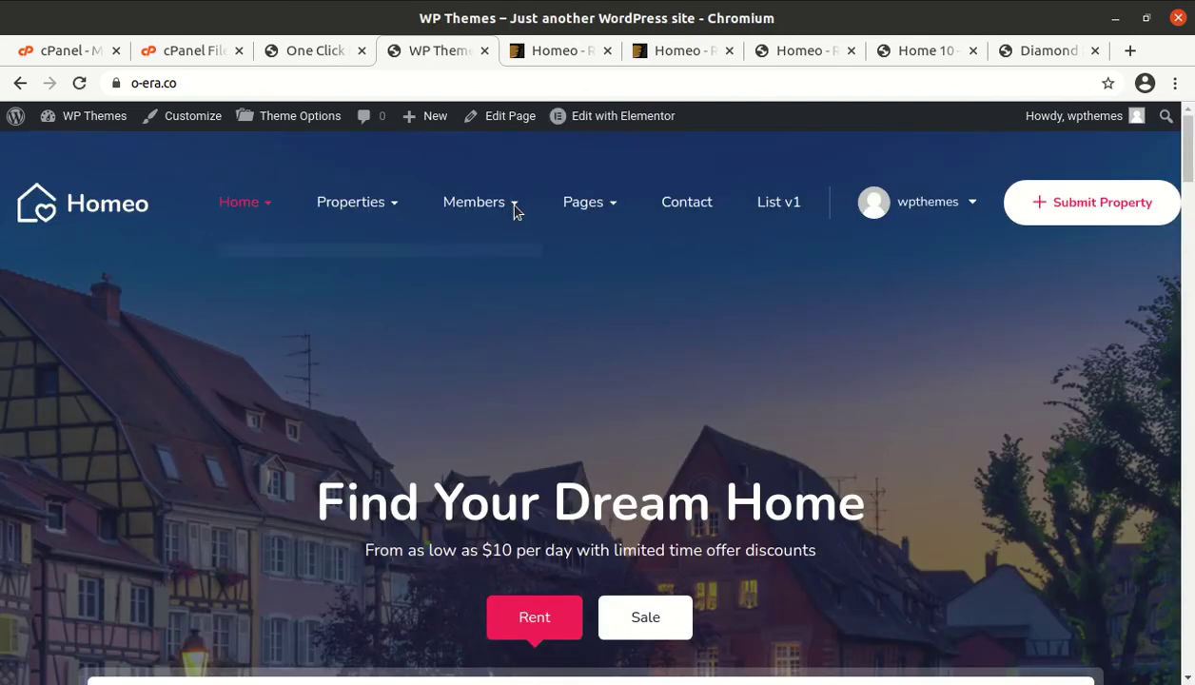
mouse_move(348, 201)
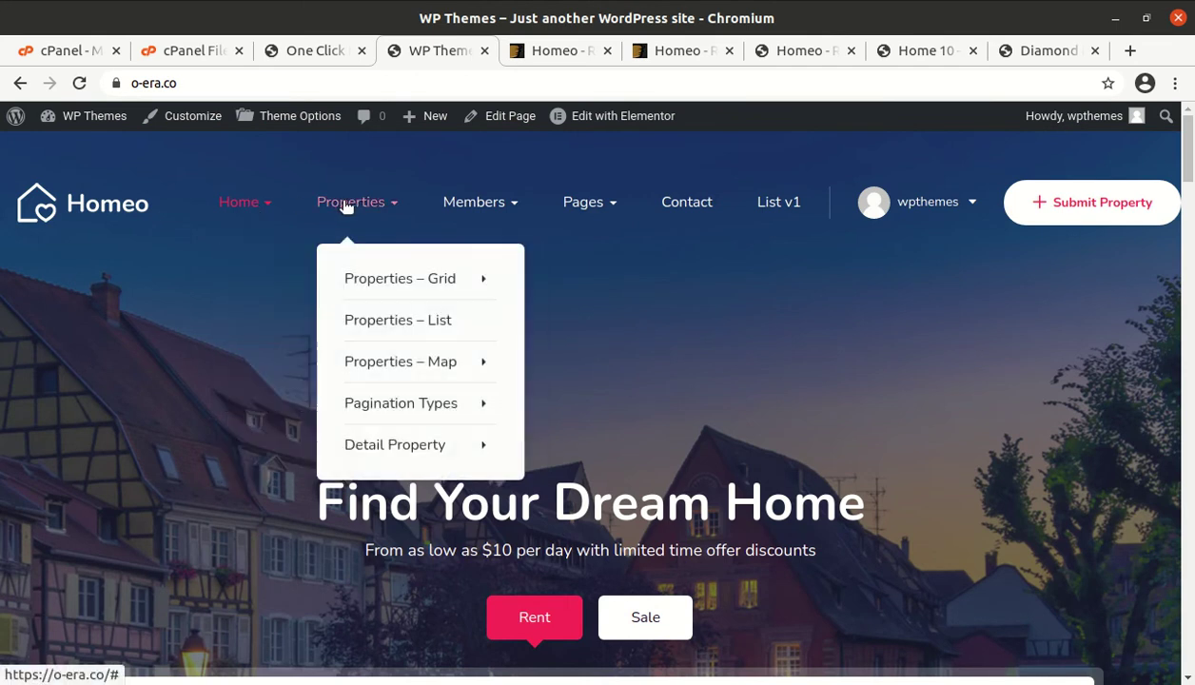
mouse_move(382, 276)
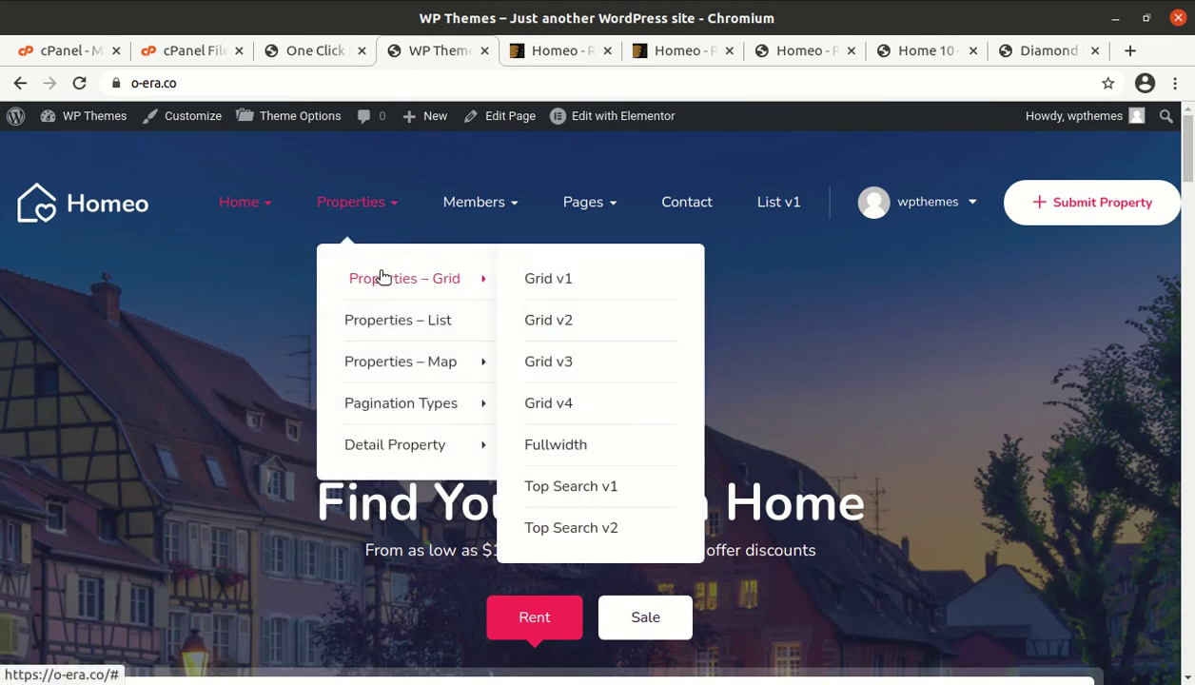
left_click(541, 279)
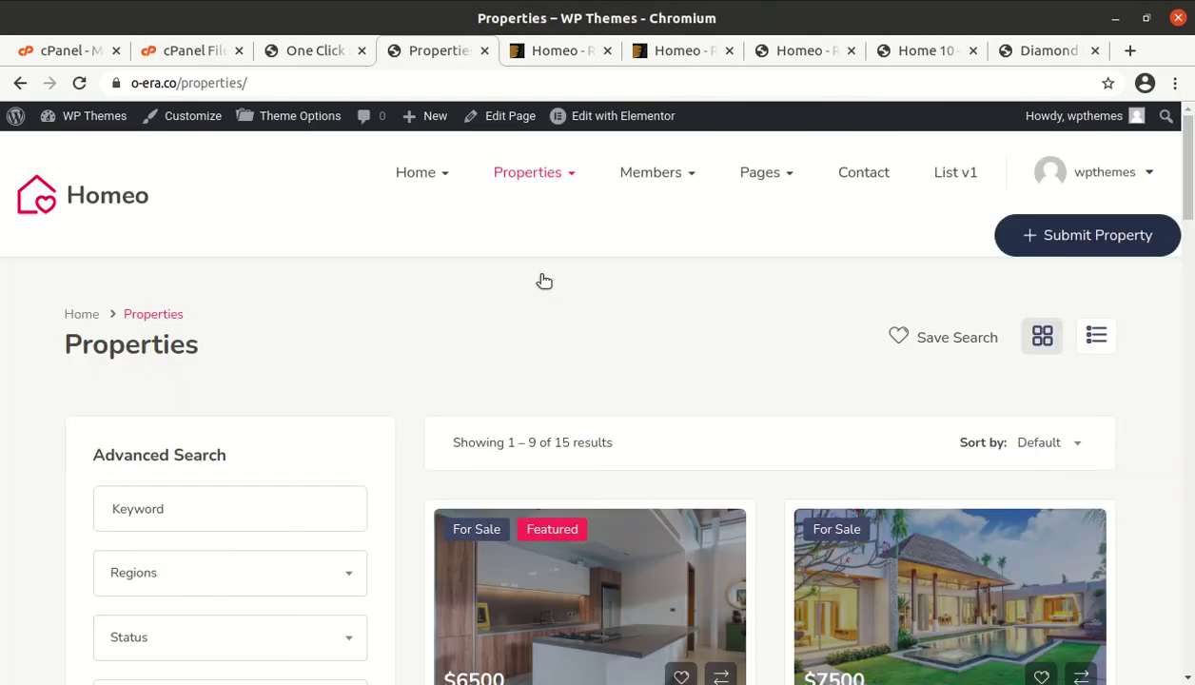
scroll(590, 380, "down", 3)
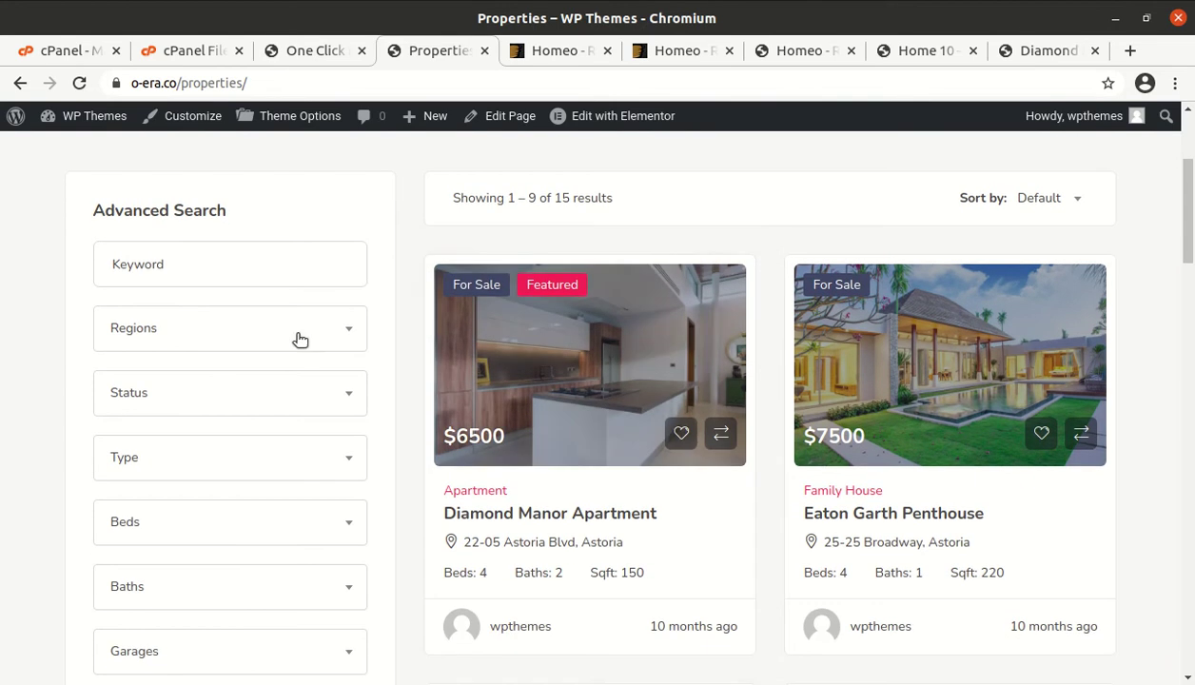
scroll(769, 479, "down", 5)
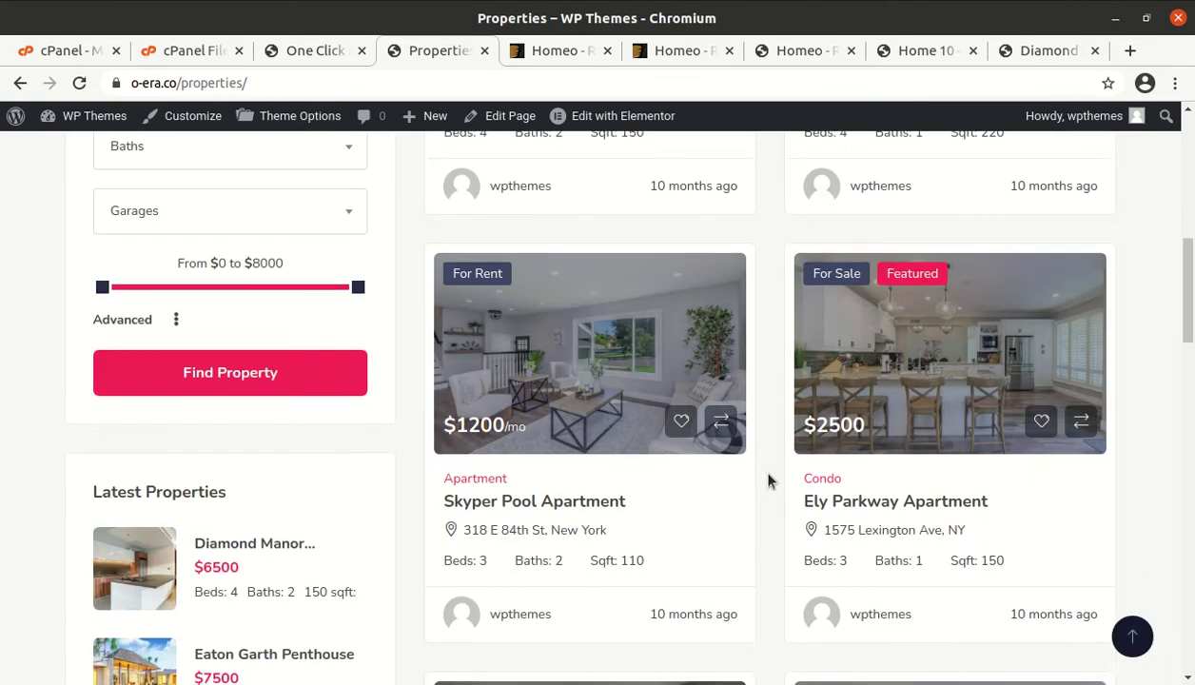
scroll(440, 436, "down", 5)
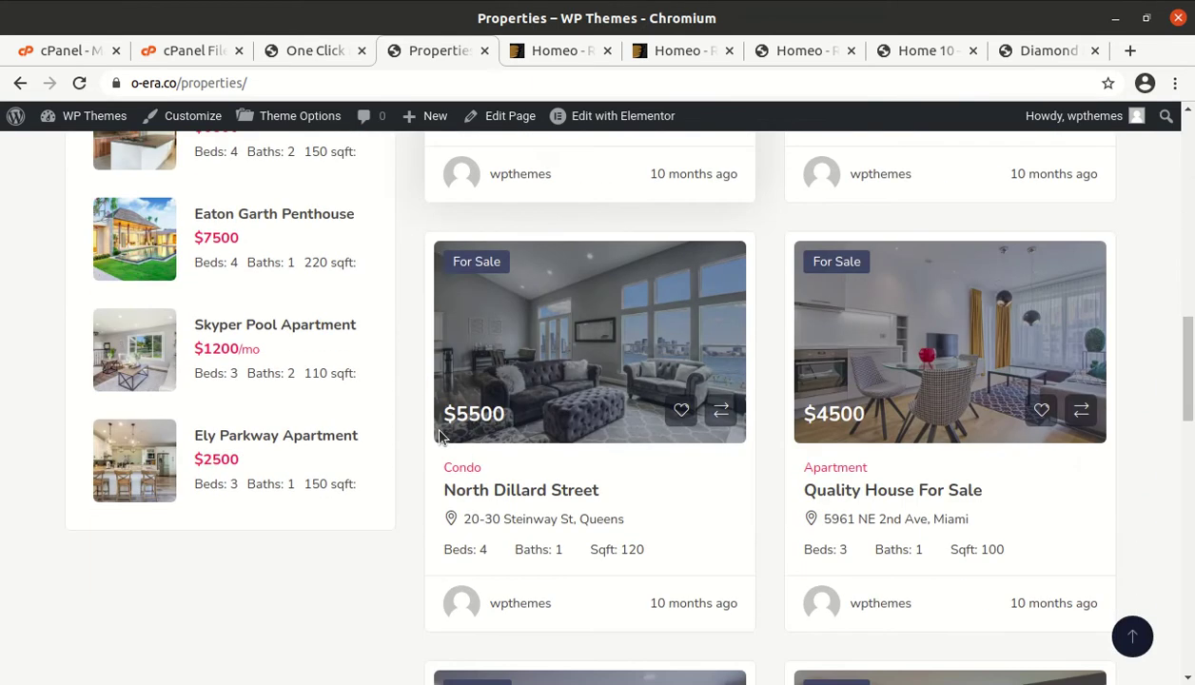
scroll(439, 436, "up", 9)
scroll(440, 436, "up", 4)
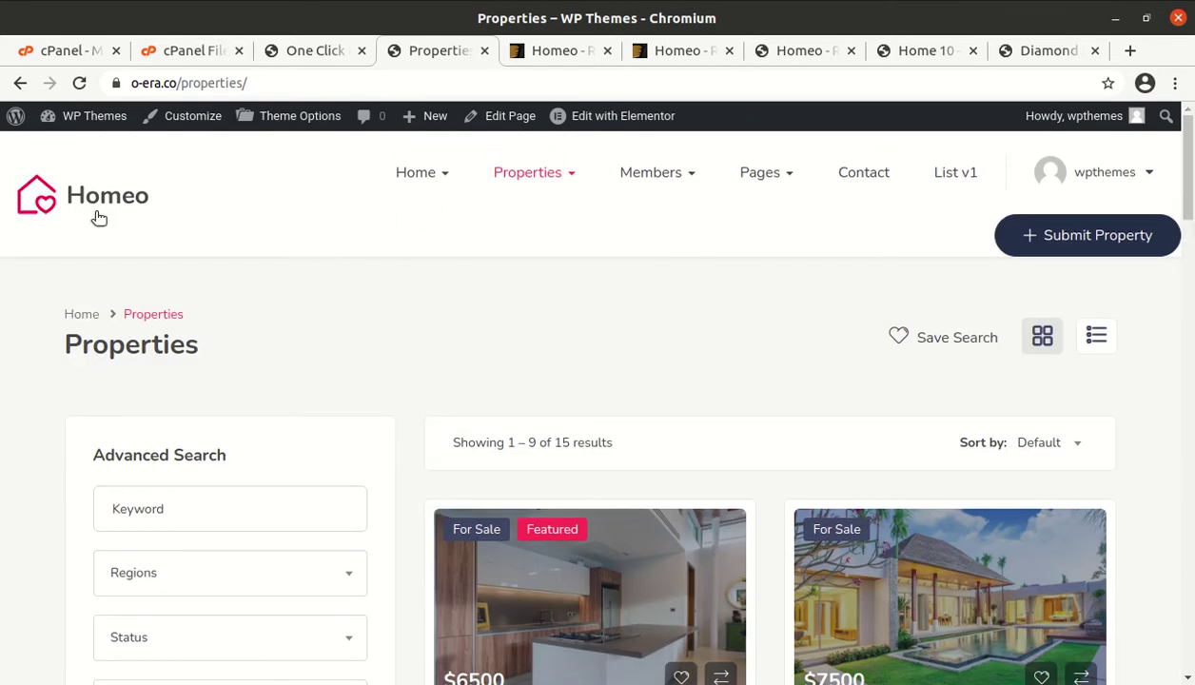
- Switch to the site's One Click Demo Import admin page and open the WordPress Dashboard from there
left_click(291, 53)
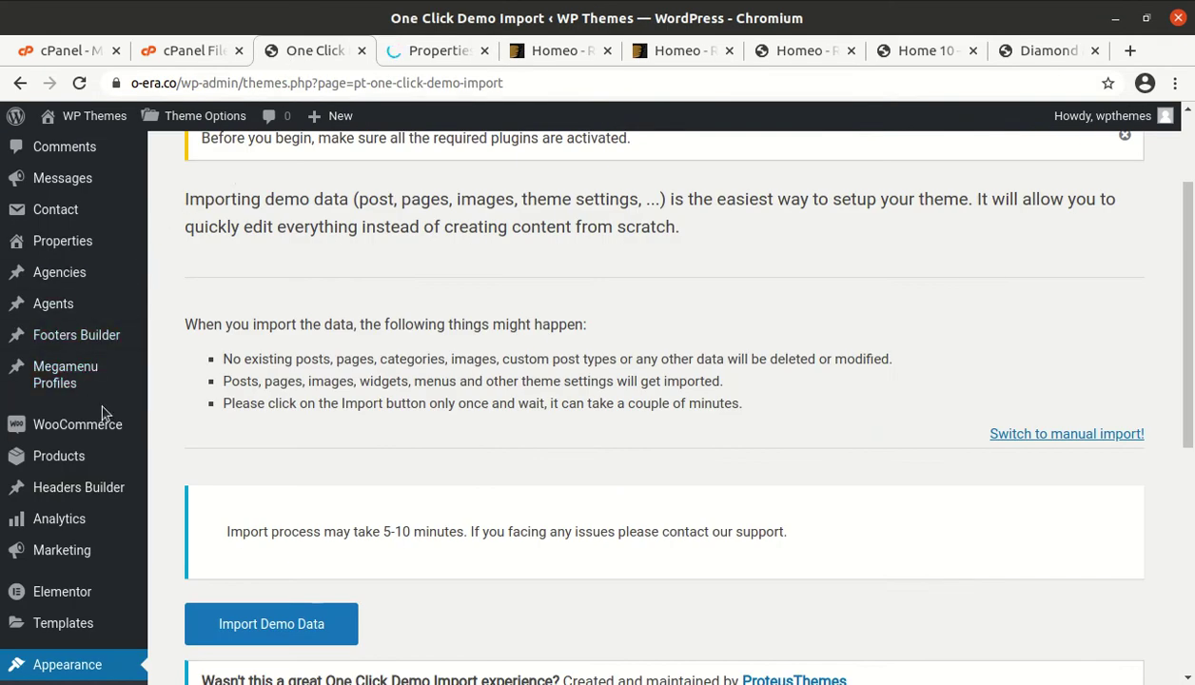
scroll(100, 399, "up", 2)
mouse_move(91, 390)
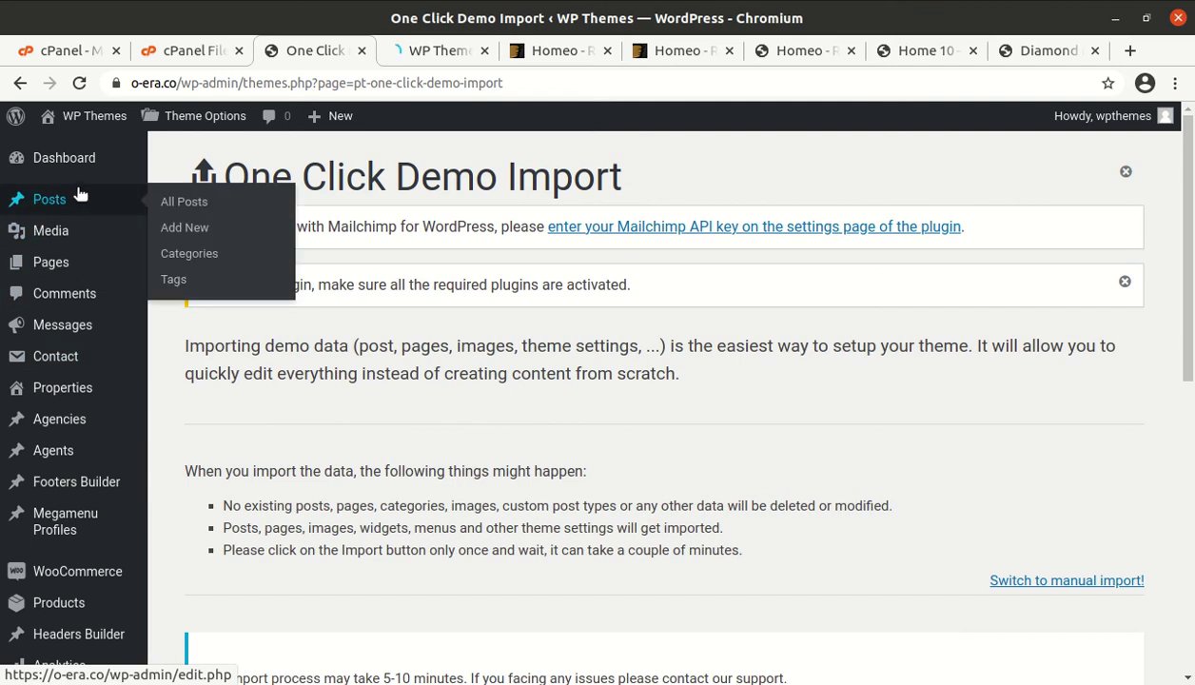
left_click(79, 84)
mouse_move(61, 162)
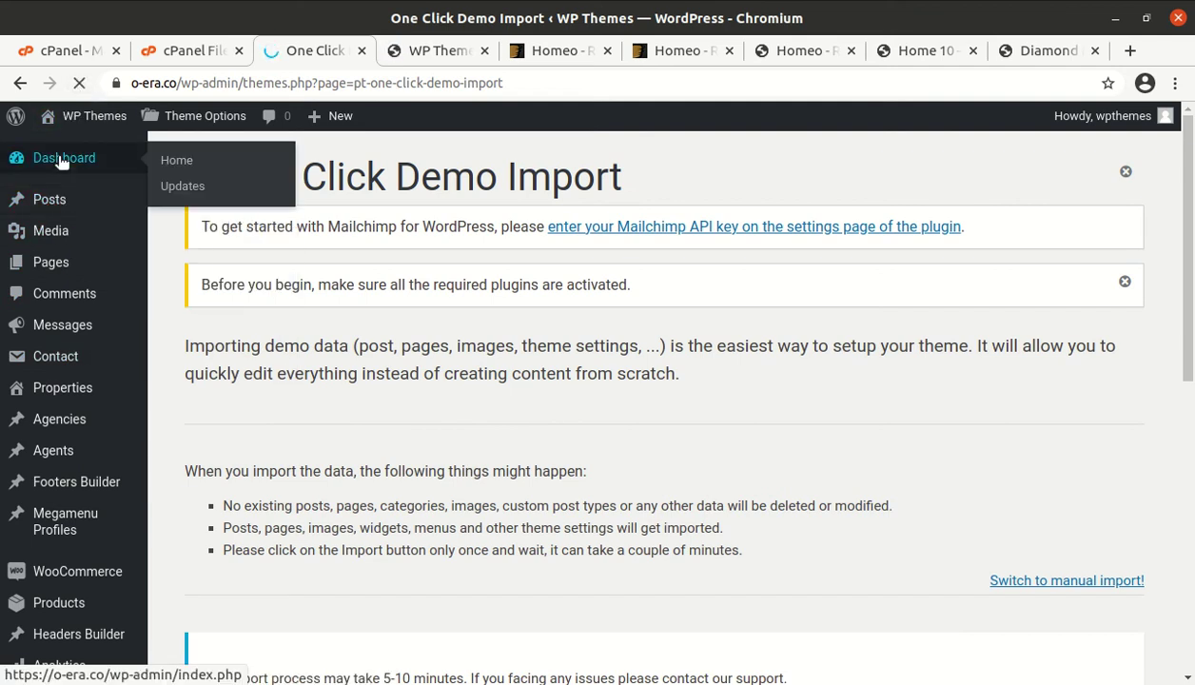
left_click(61, 158)
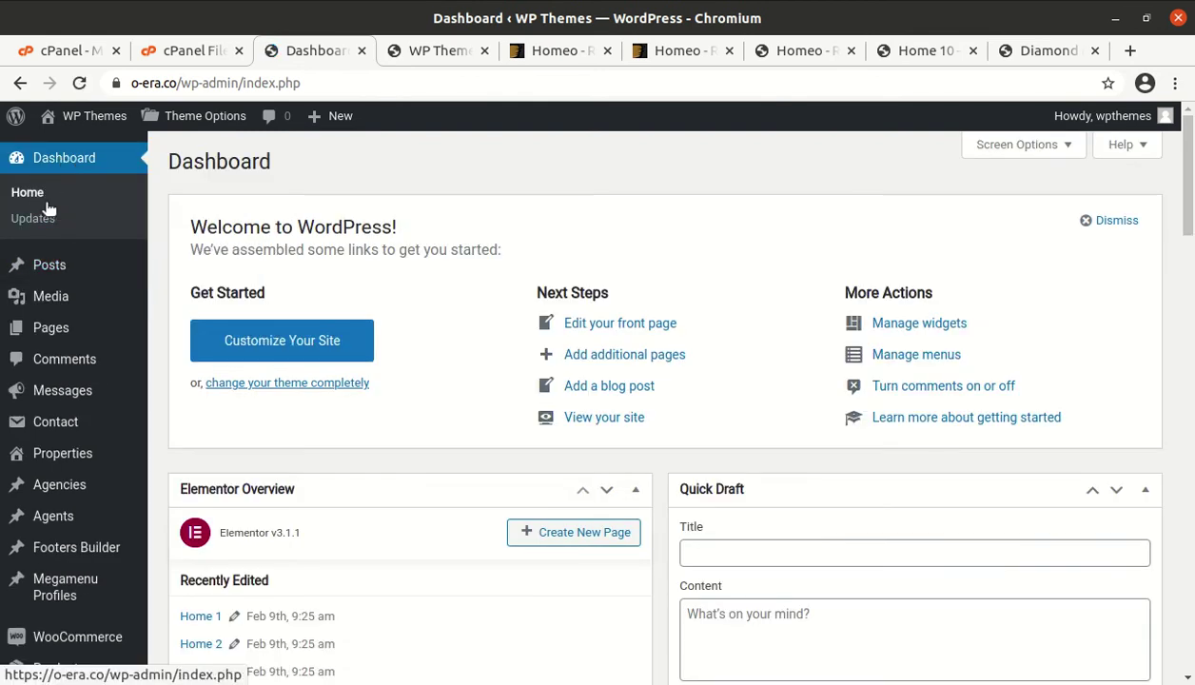
- Examine the admin sidebar's entries, including Messages, Footers Builder, Headers Builder, Appearance and Plugins with their submenus
mouse_move(57, 316)
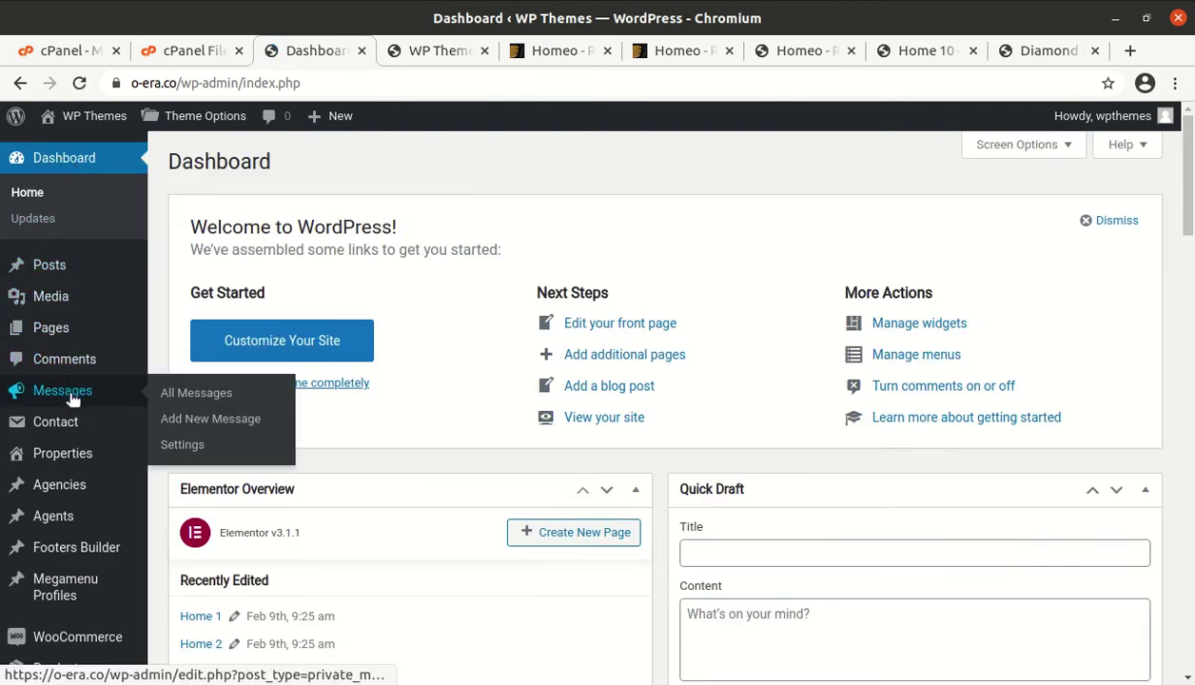
scroll(68, 388, "down", 2)
mouse_move(67, 379)
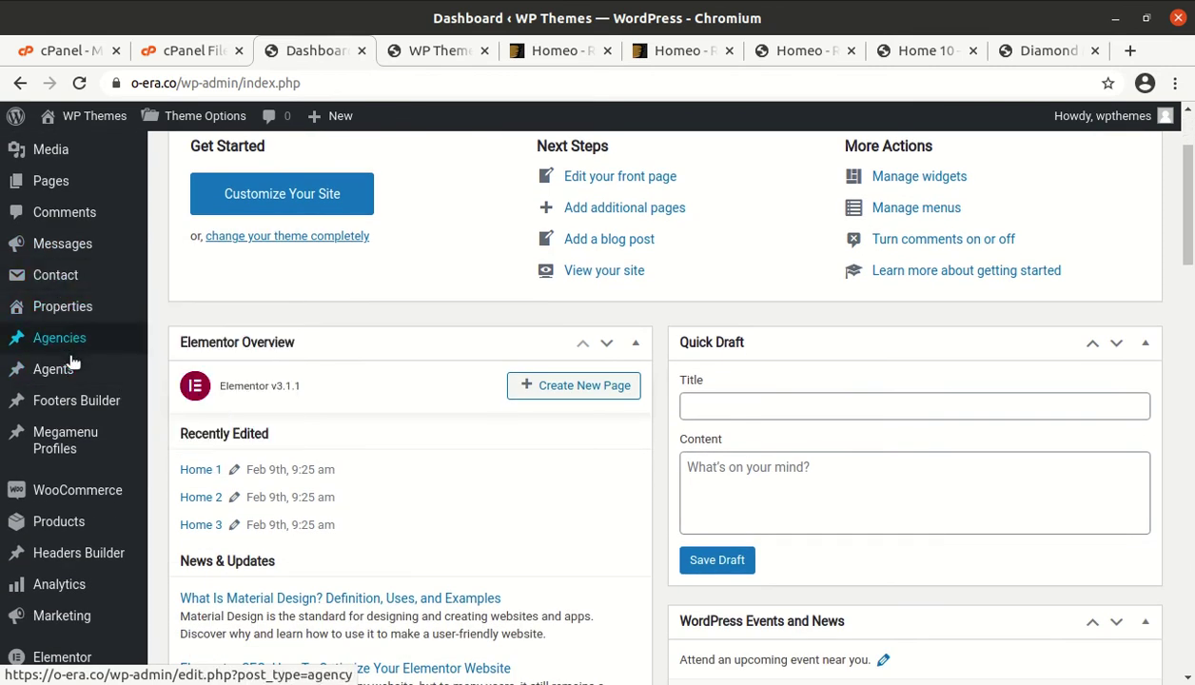
scroll(67, 404, "down", 1)
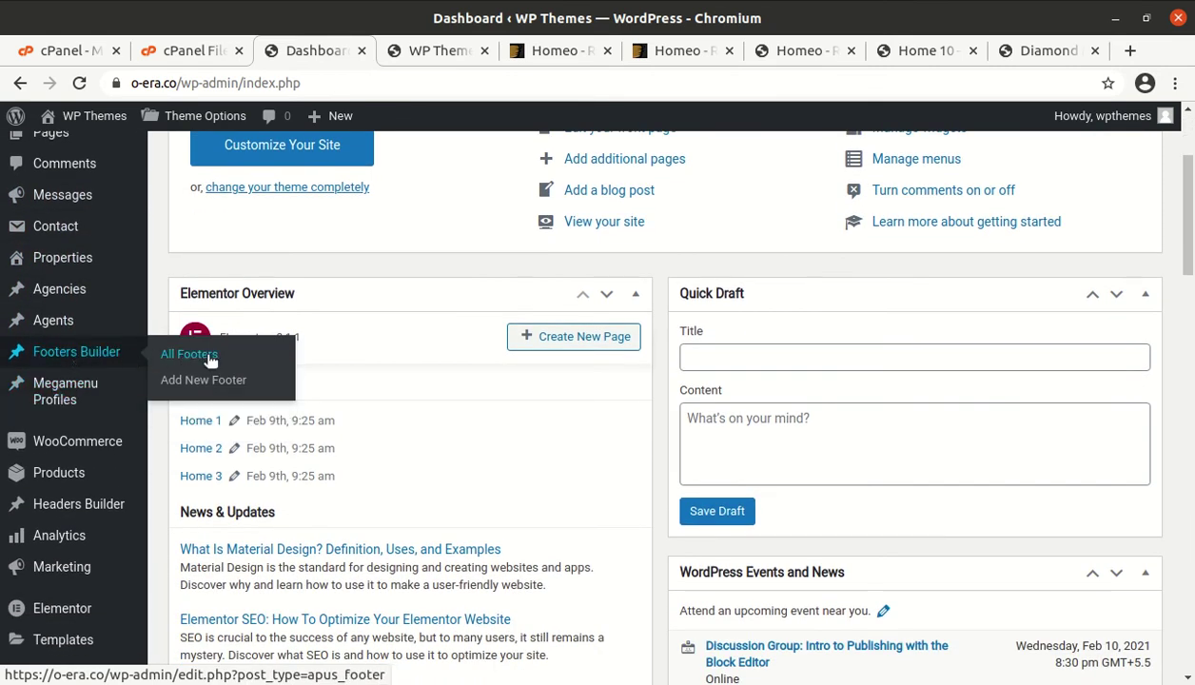
scroll(83, 375, "down", 2)
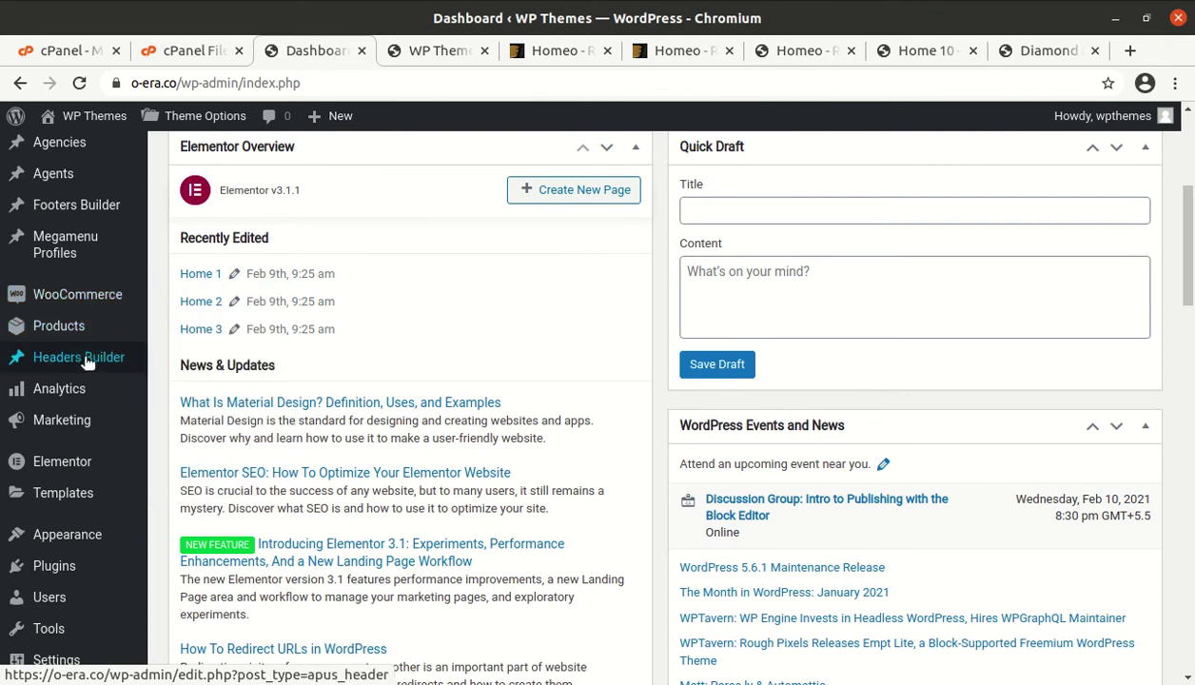
scroll(76, 400, "down", 1)
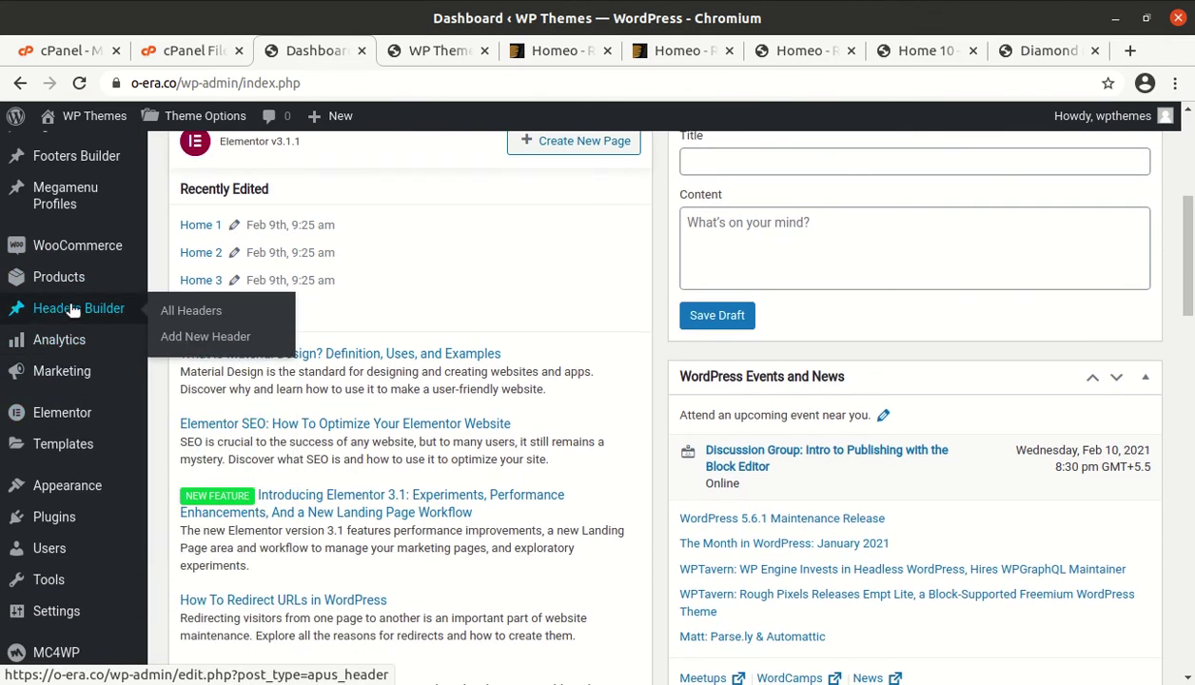
scroll(90, 312, "down", 3)
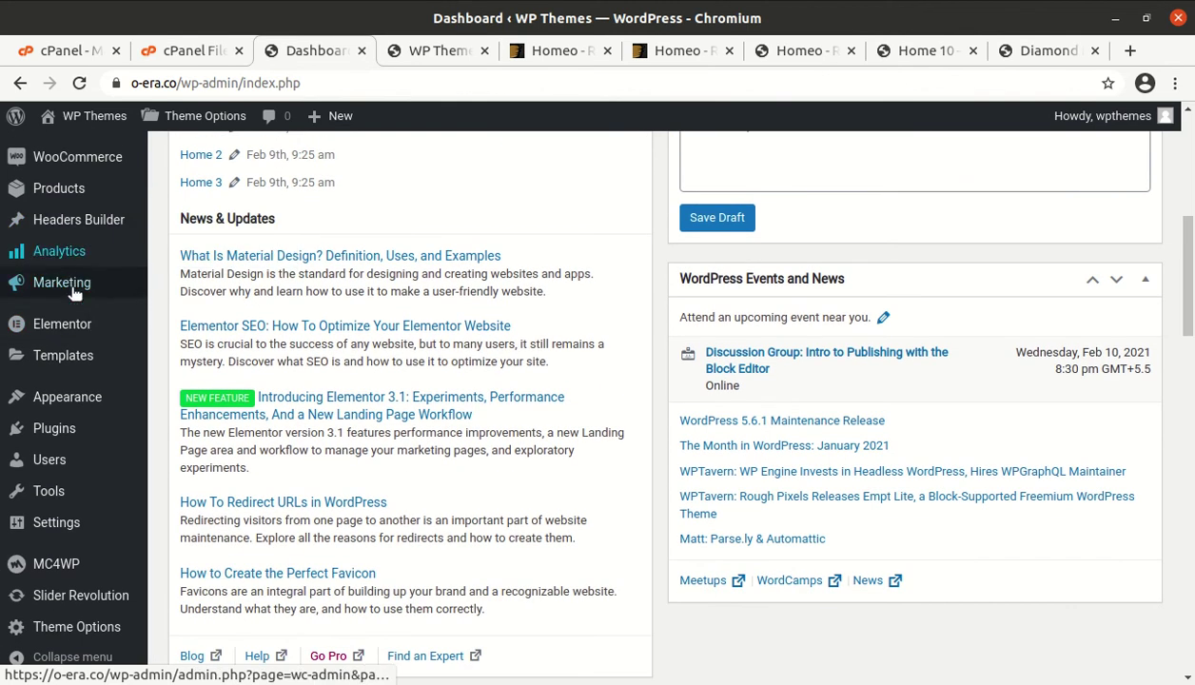
mouse_move(58, 406)
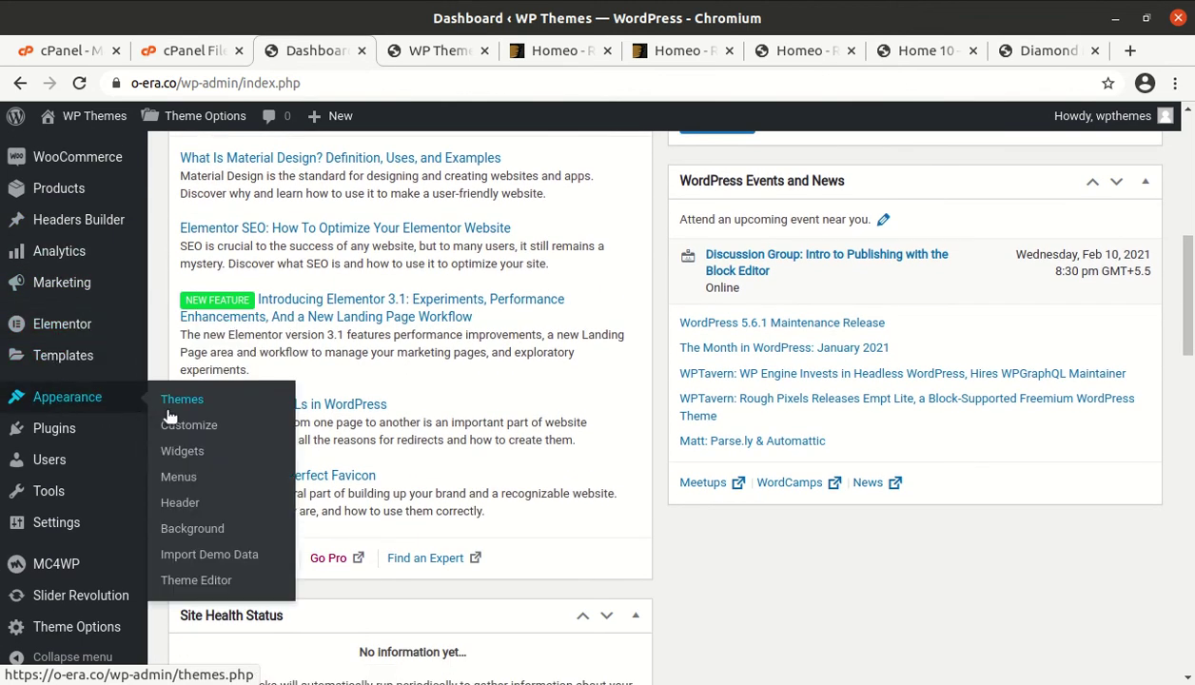
mouse_move(59, 429)
scroll(69, 432, "down", 2)
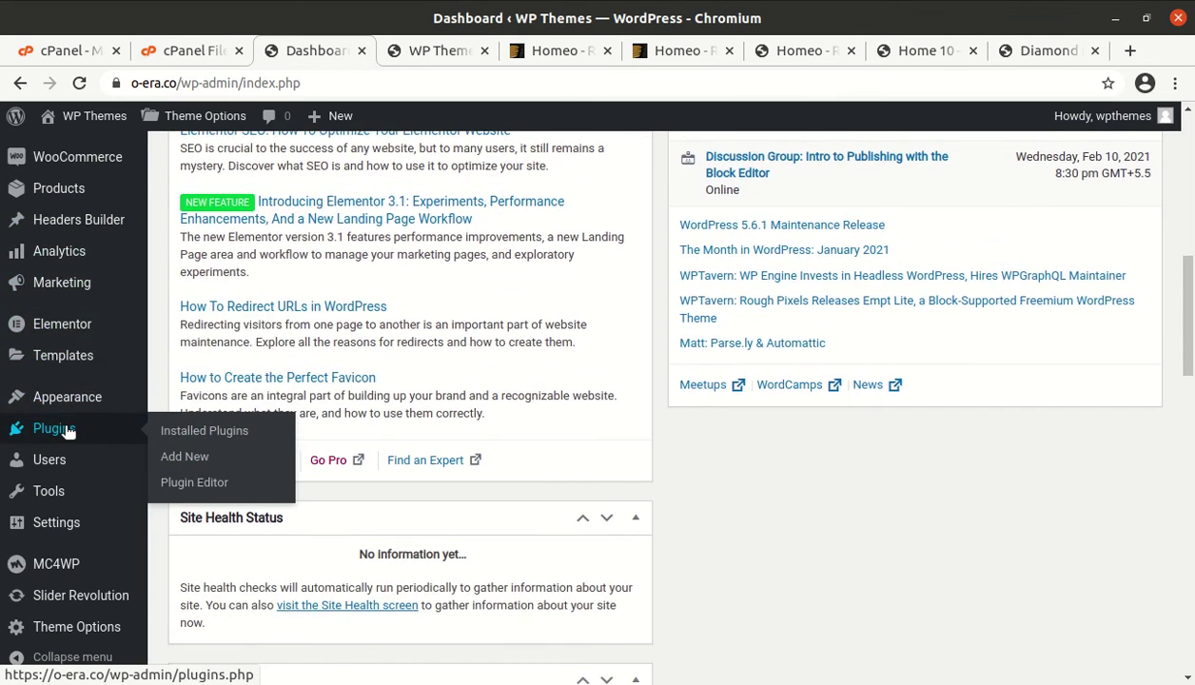
- Open the Homeo Theme Options and examine the Header settings, keeping Header 2 as the header layout type
left_click(69, 634)
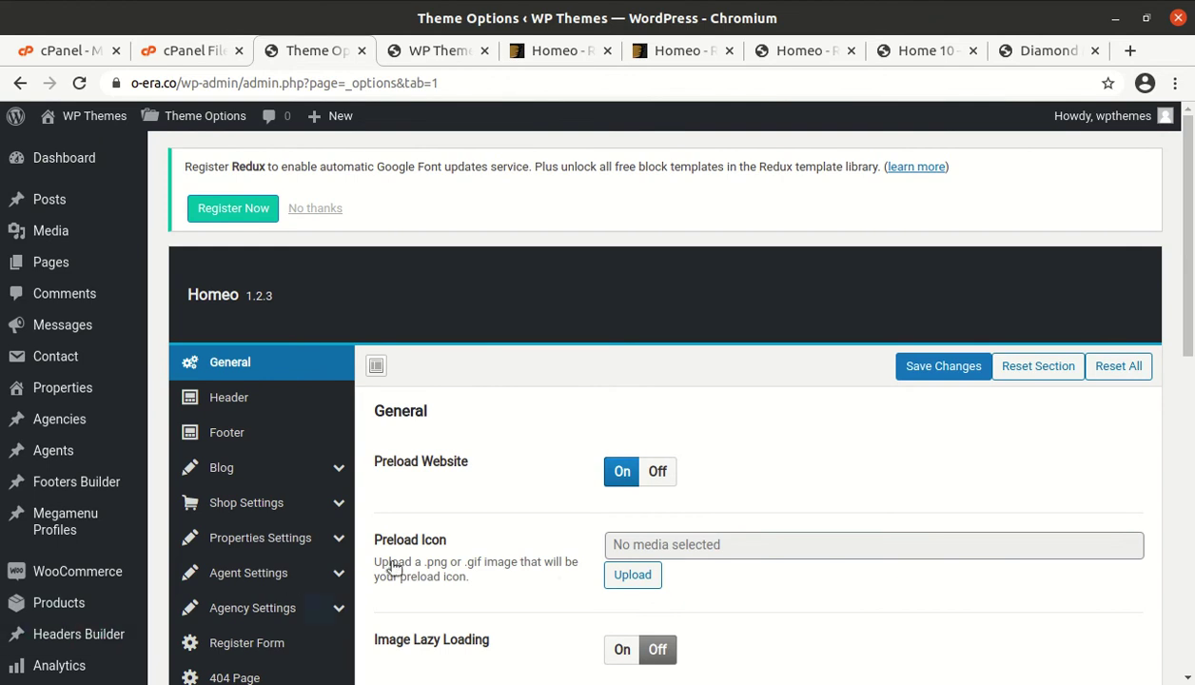
scroll(561, 584, "down", 3)
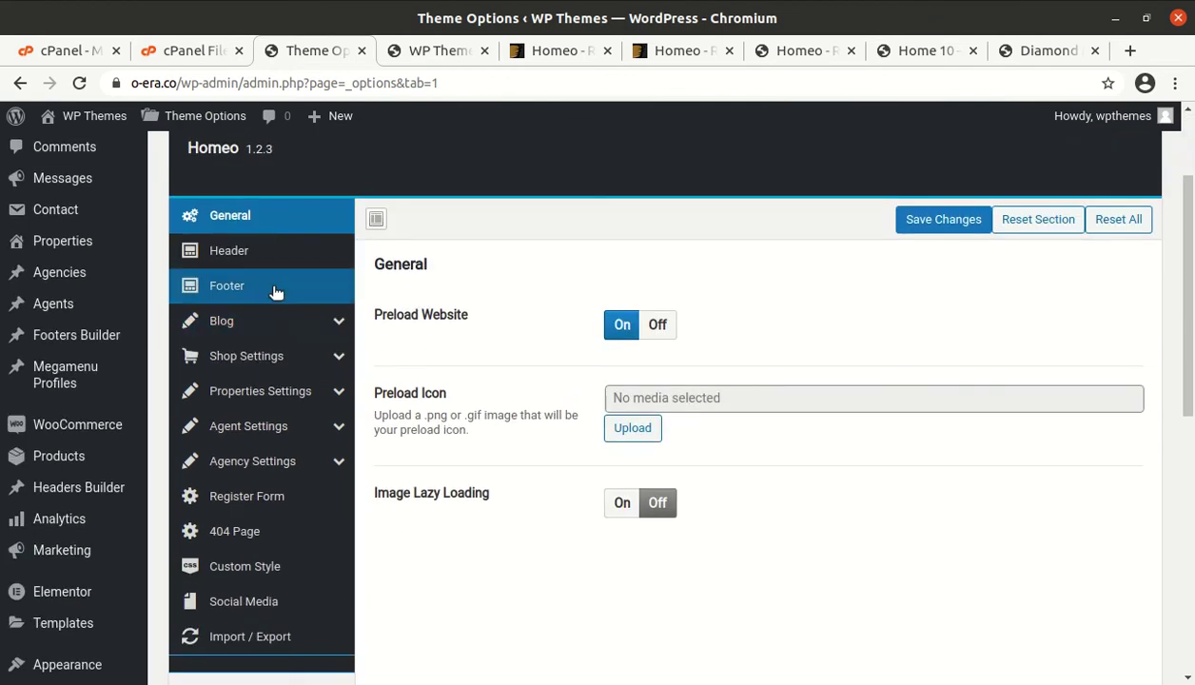
left_click(239, 260)
left_click(229, 297)
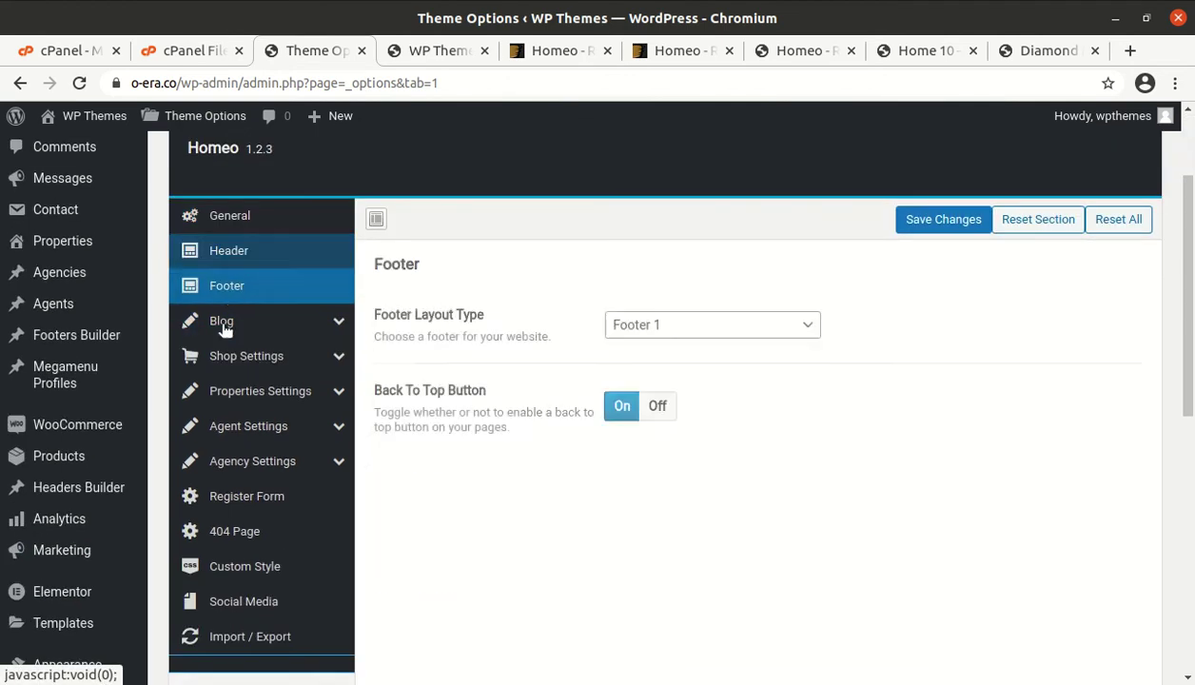
left_click(237, 254)
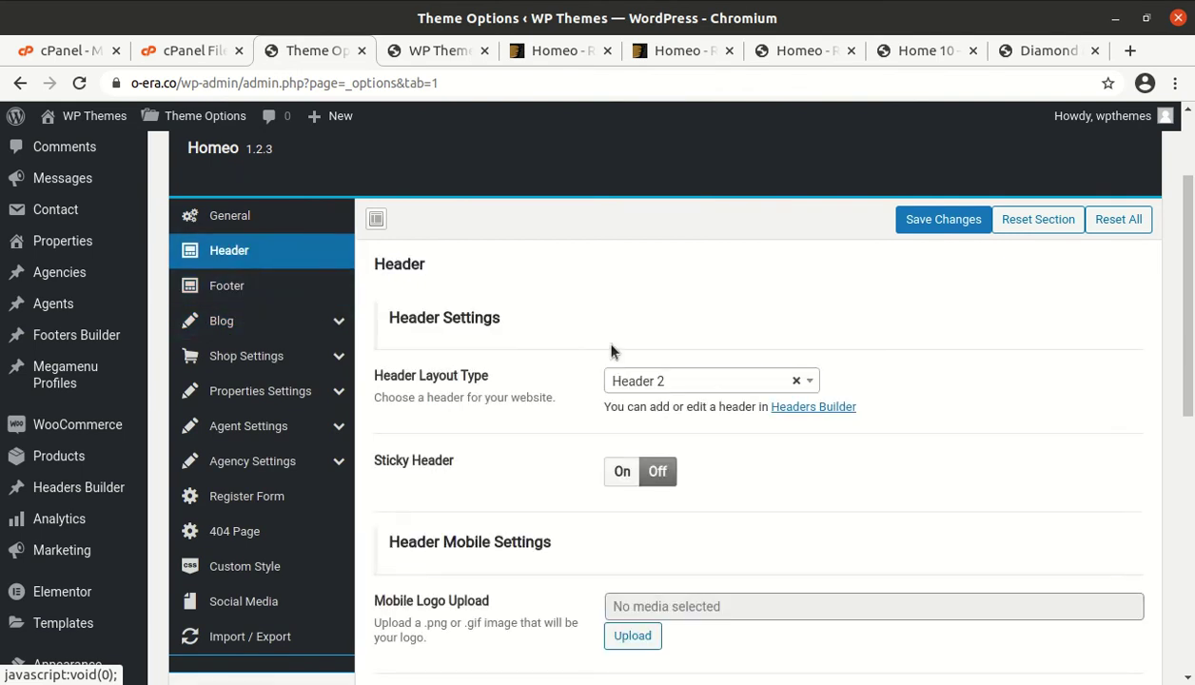
left_click(715, 376)
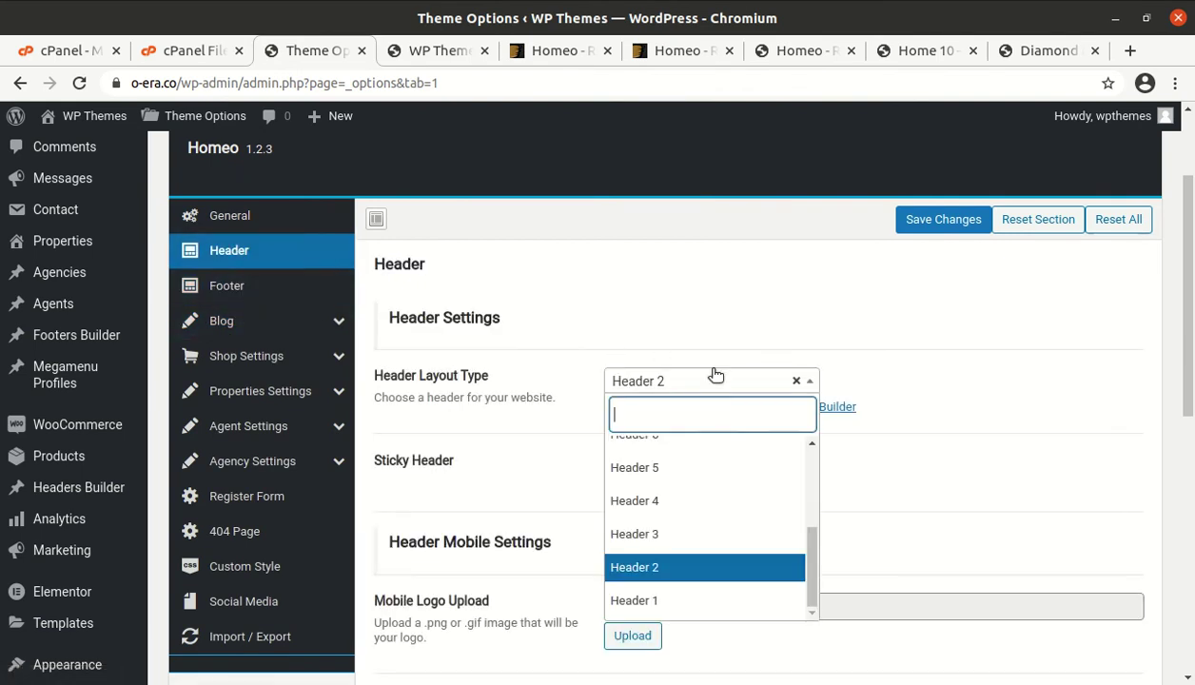
left_click(761, 569)
scroll(837, 476, "down", 4)
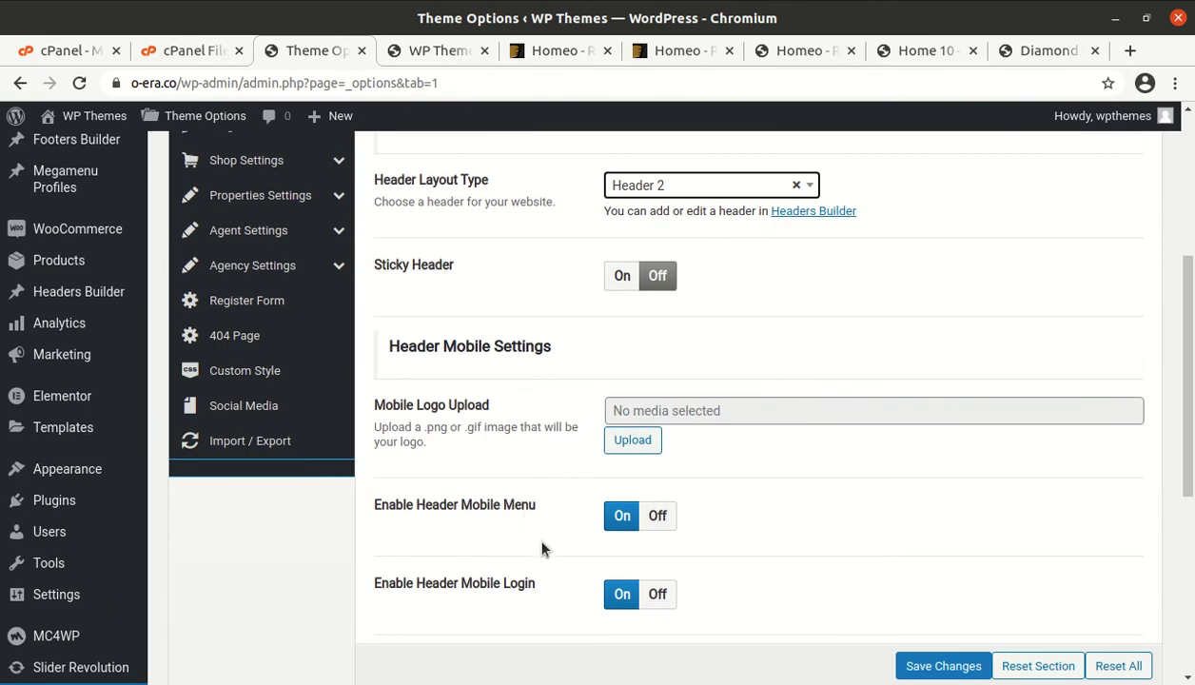
scroll(423, 532, "up", 4)
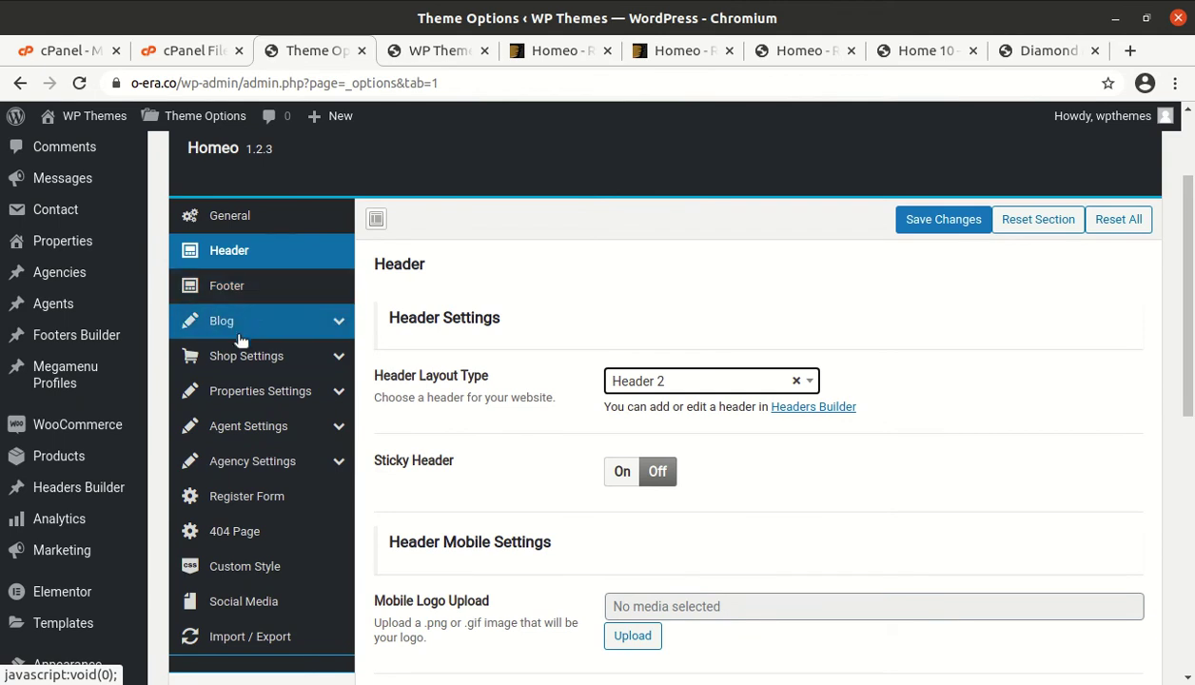
- Examine the Footer settings and the available footer layout types without changing the layout
left_click(227, 287)
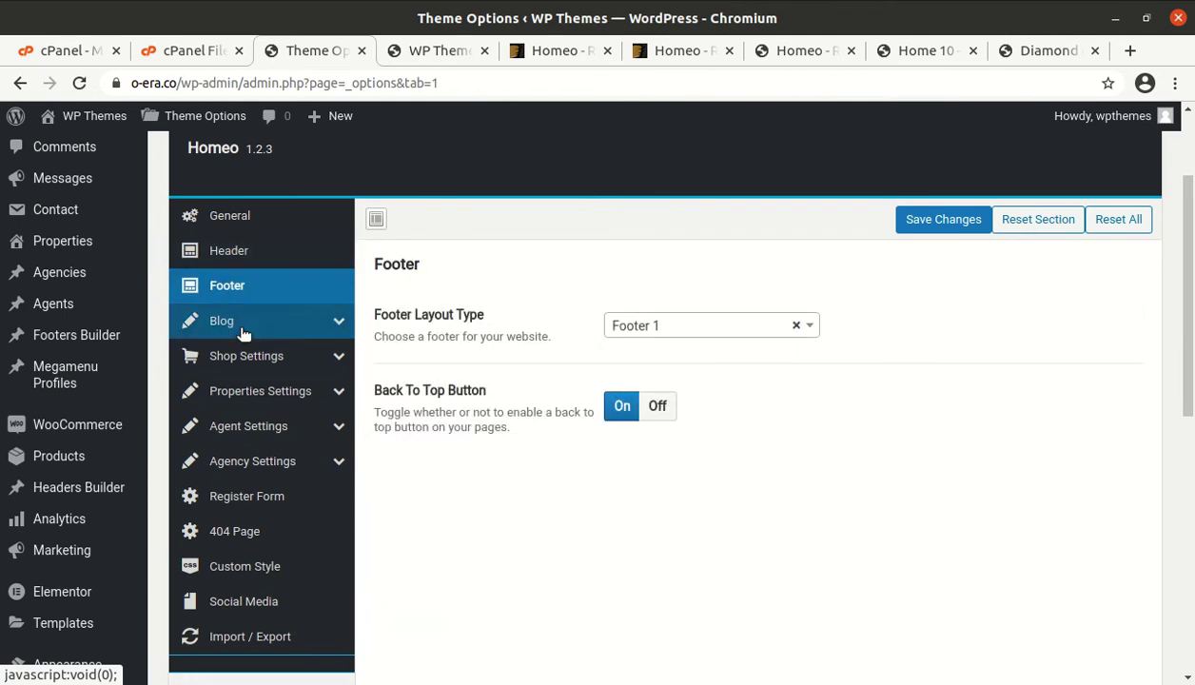
left_click(613, 324)
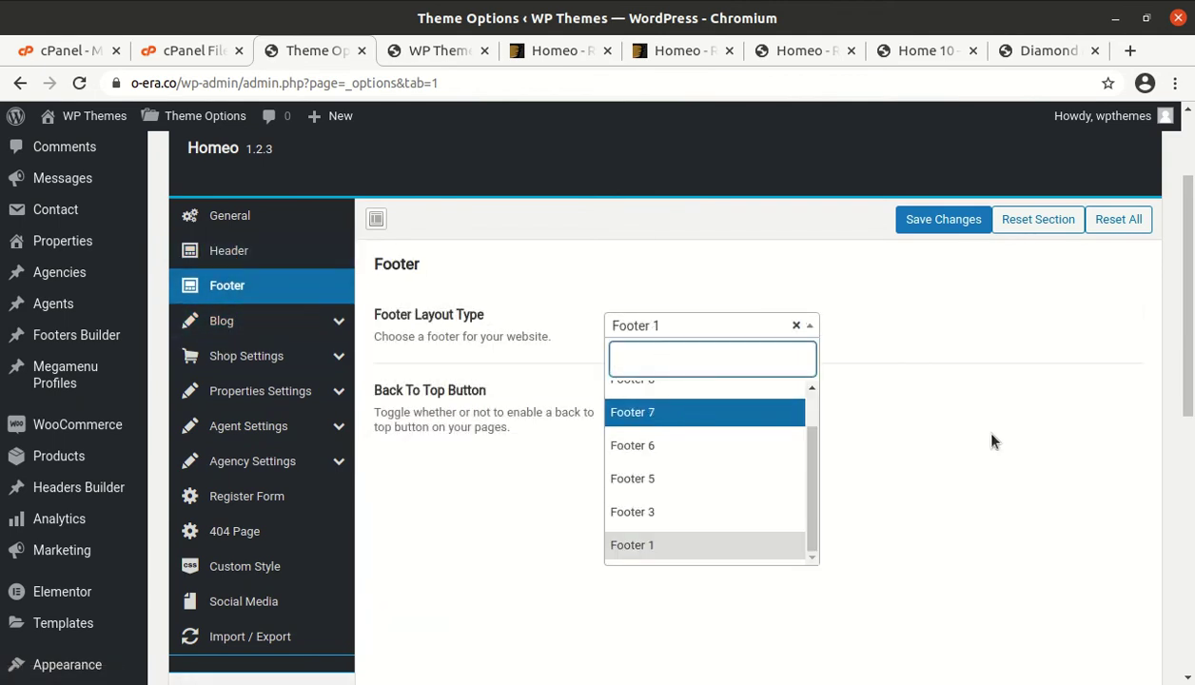
left_click(868, 437)
- Examine the Blog, Shop Settings, Properties Settings and Register Form sections of the theme options
left_click(254, 324)
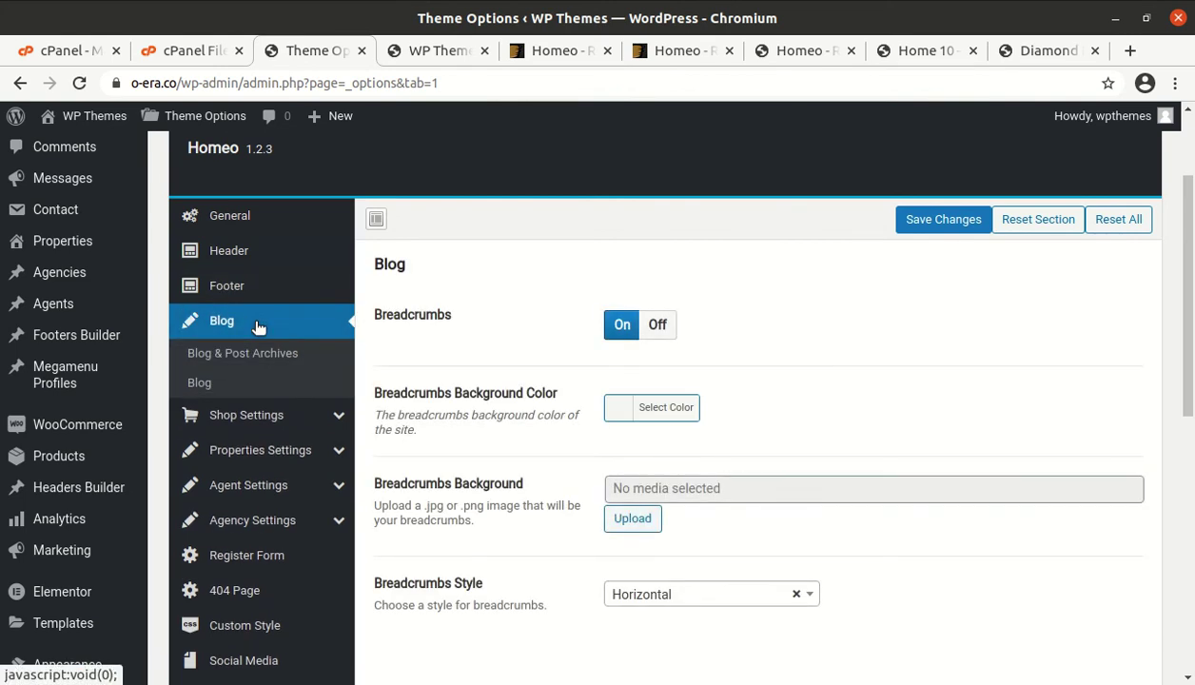
left_click(247, 419)
scroll(325, 413, "down", 2)
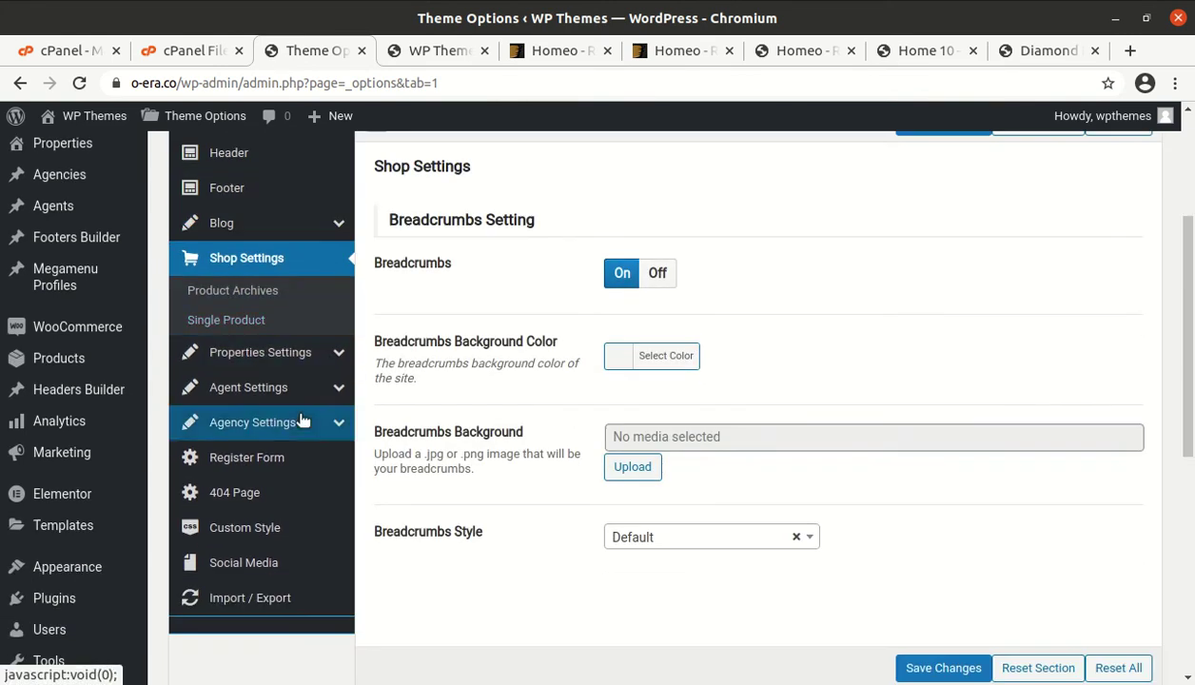
left_click(273, 362)
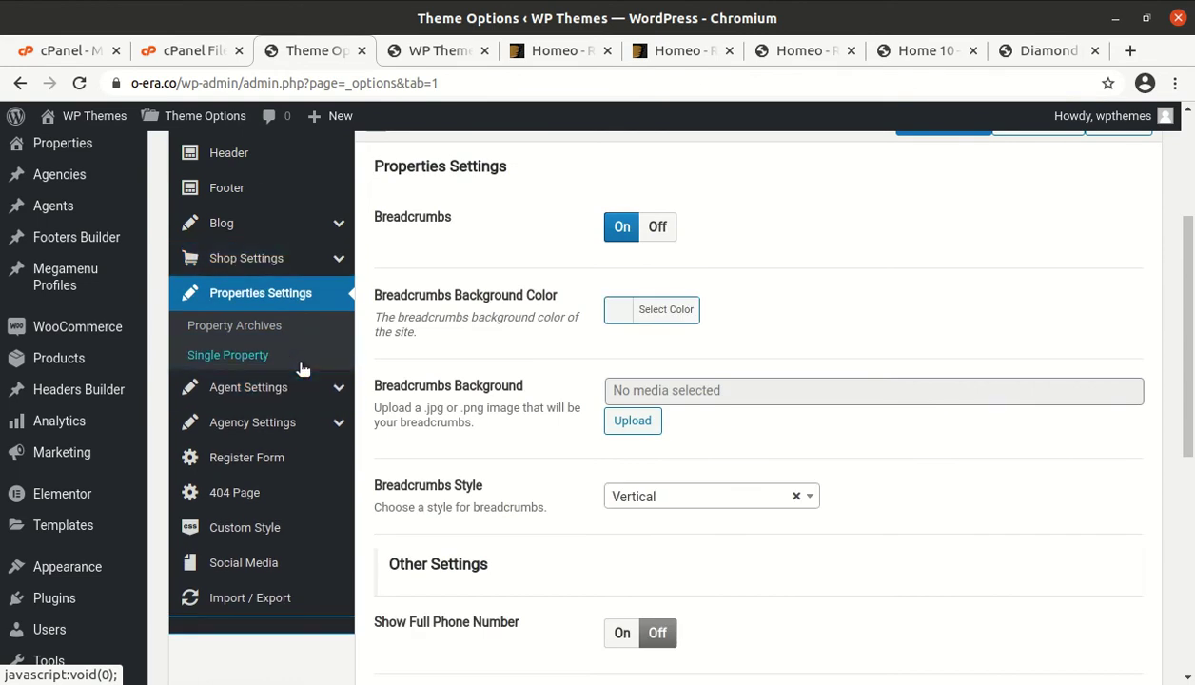
left_click(281, 461)
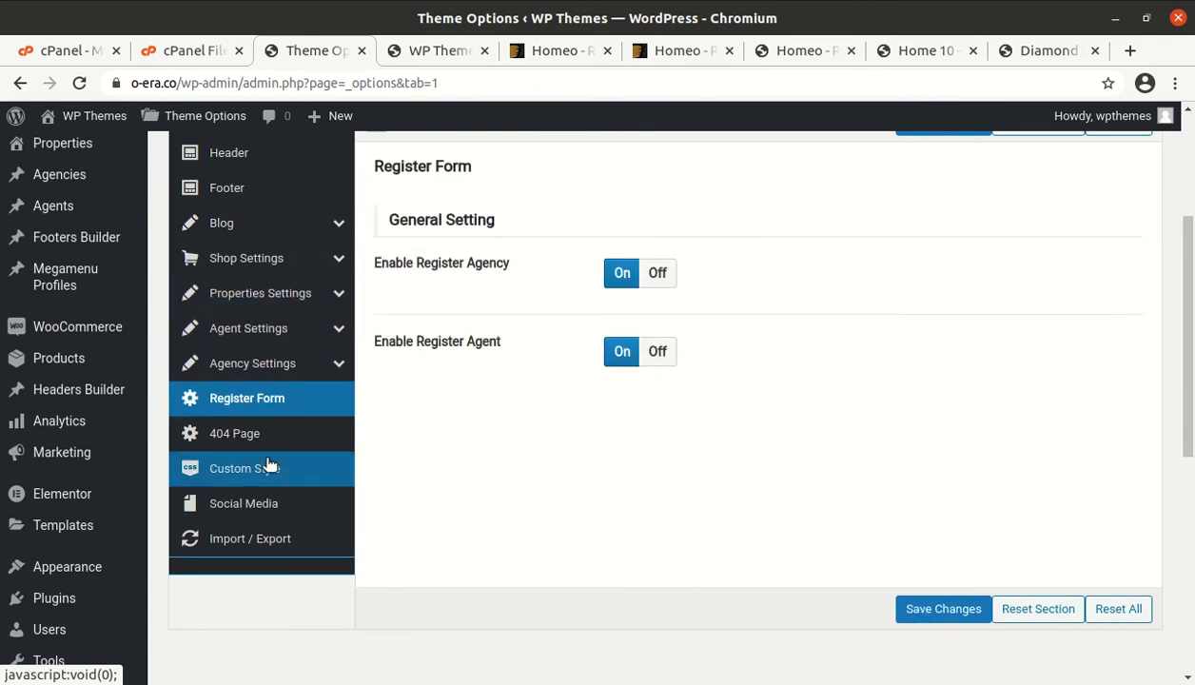
scroll(402, 399, "up", 3)
scroll(401, 400, "down", 3)
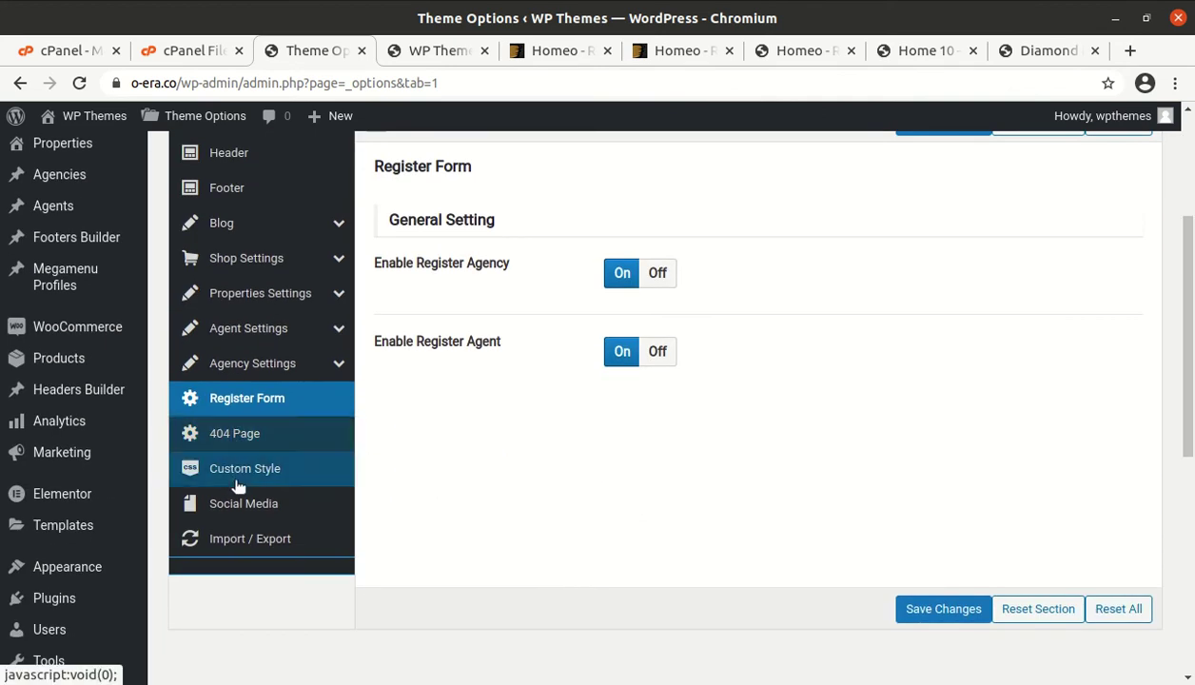
- Open the list of all properties and open the Diamond Manor Apartment property for editing
scroll(386, 528, "up", 5)
mouse_move(133, 358)
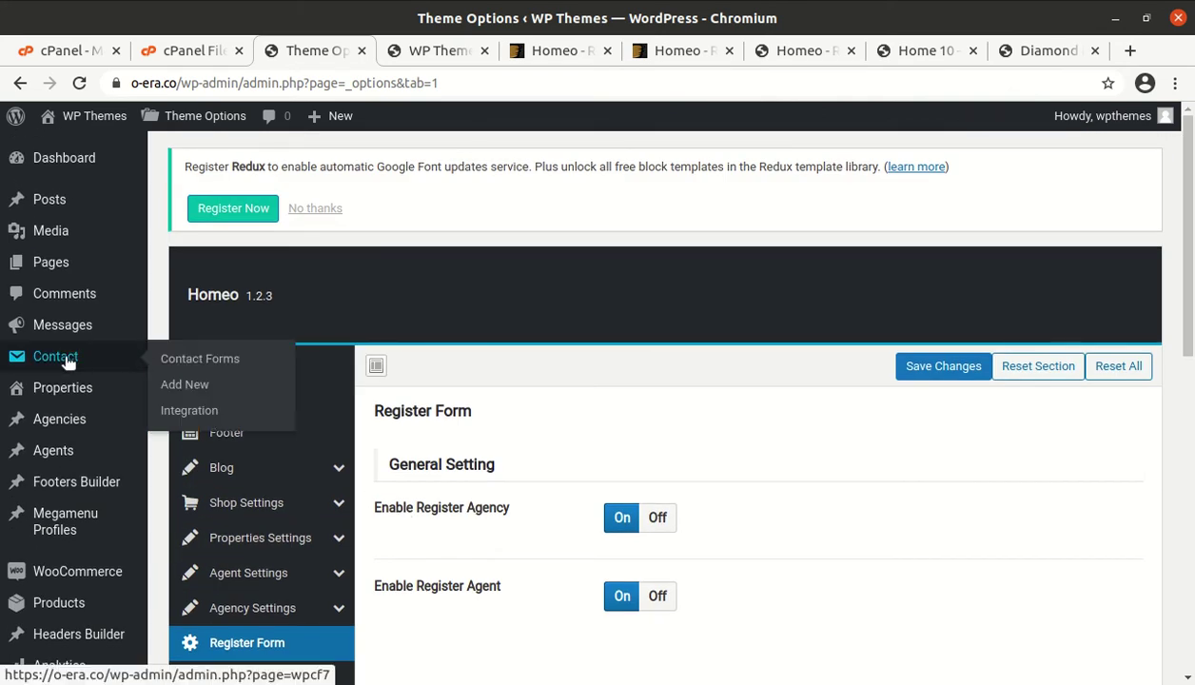
mouse_move(59, 396)
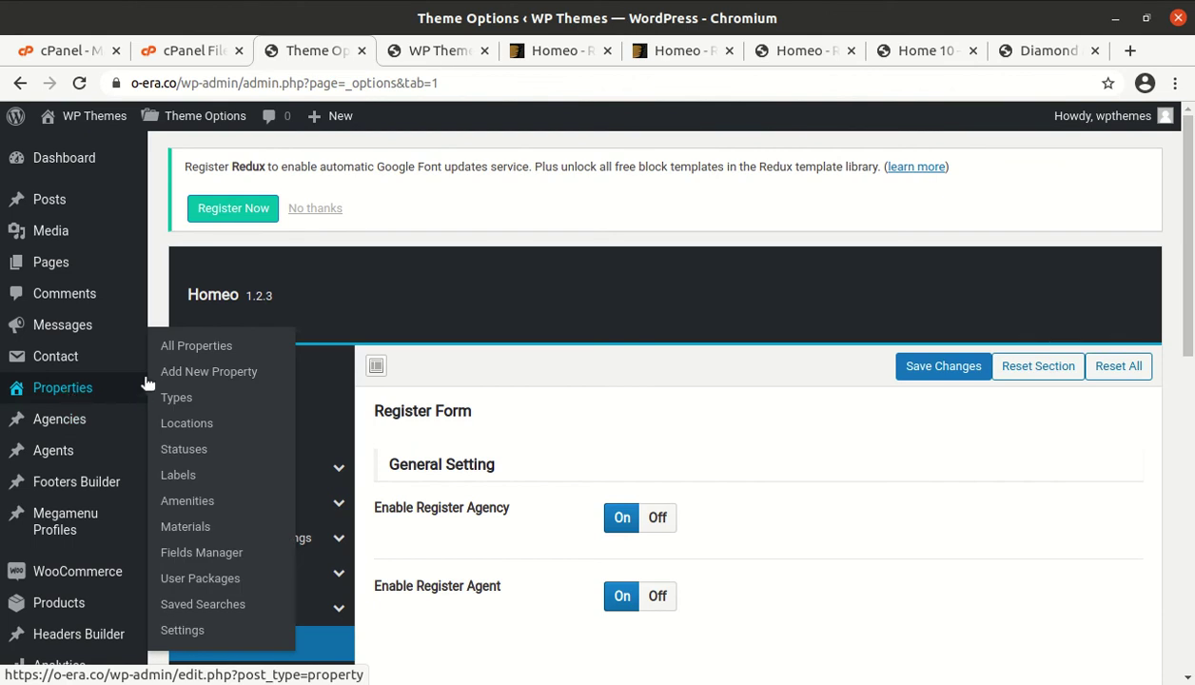
left_click(179, 354)
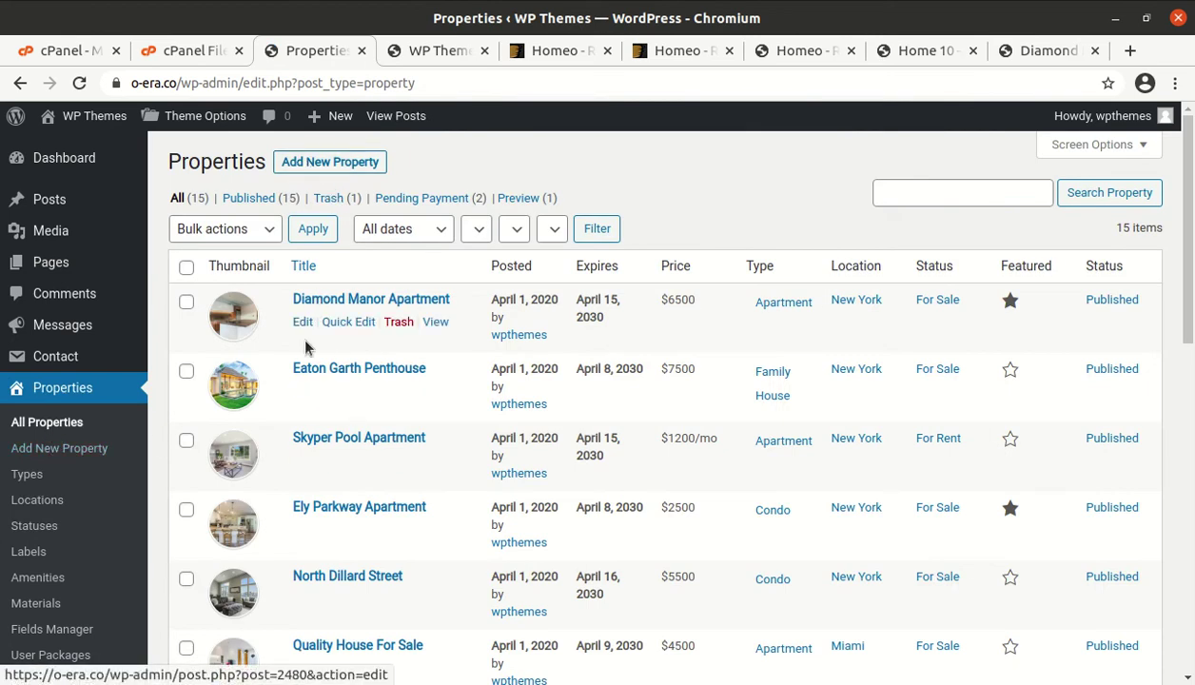
left_click(301, 323)
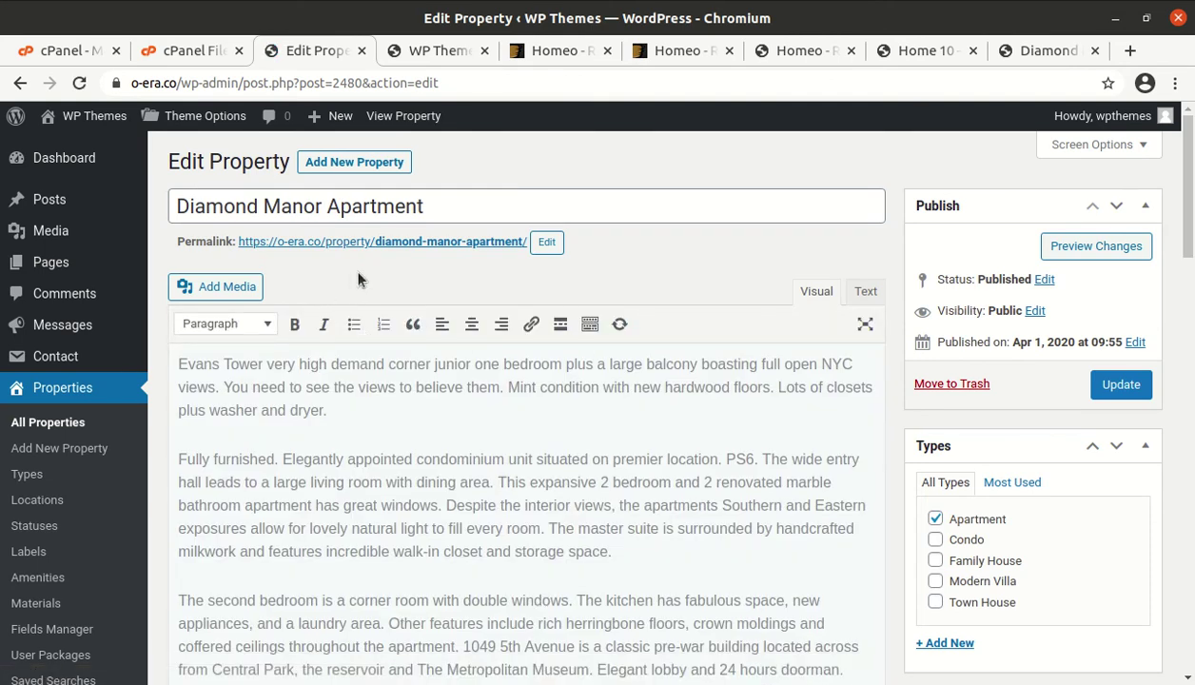
- Examine the property's Additional, Price, Location, Media, Amenities, Floors and Author sections in the Property Metabox
scroll(389, 278, "down", 5)
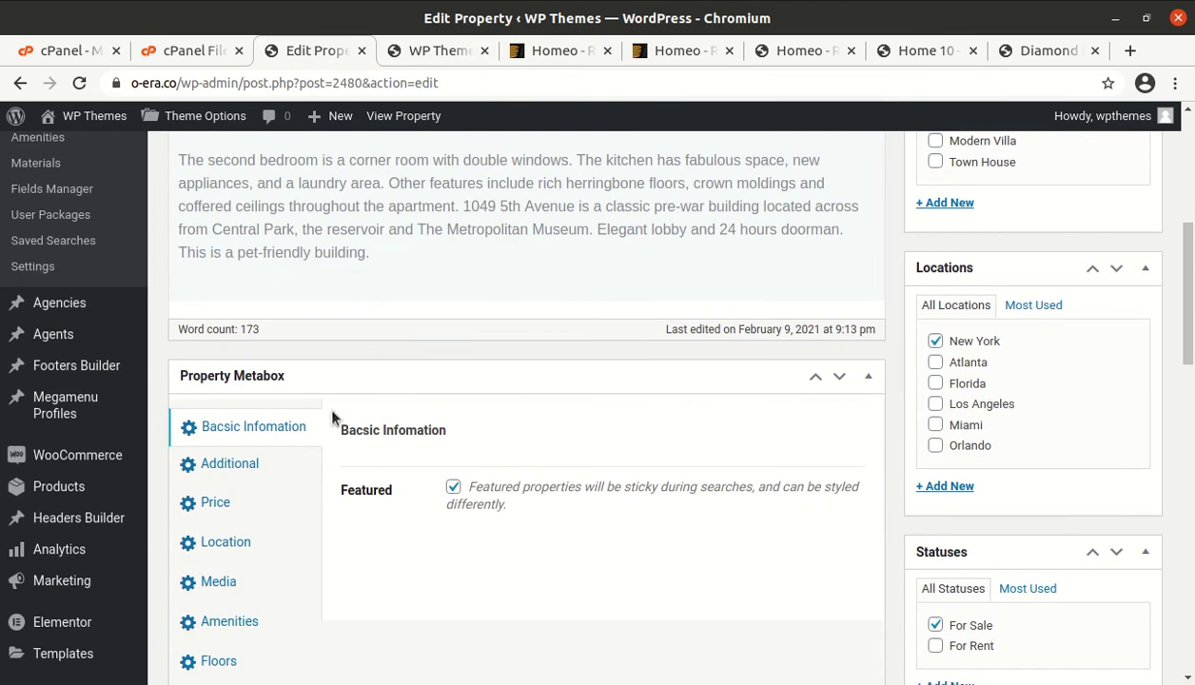
left_click(231, 465)
scroll(236, 496, "down", 4)
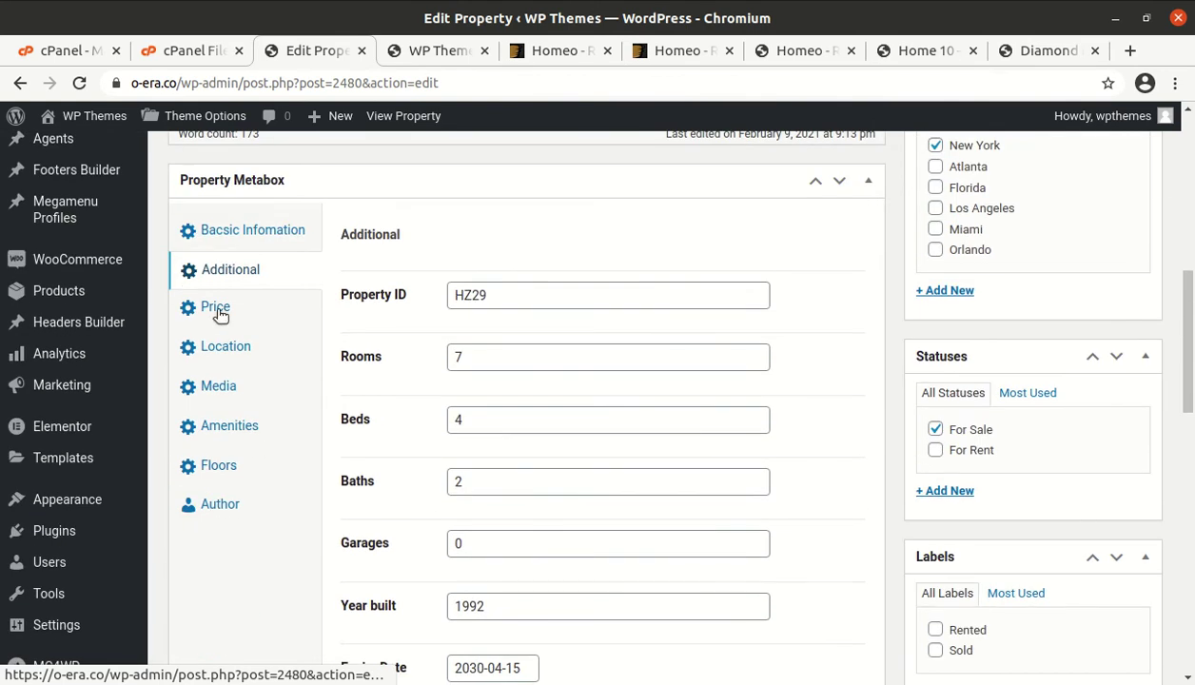
left_click(219, 310)
left_click(215, 352)
left_click(223, 386)
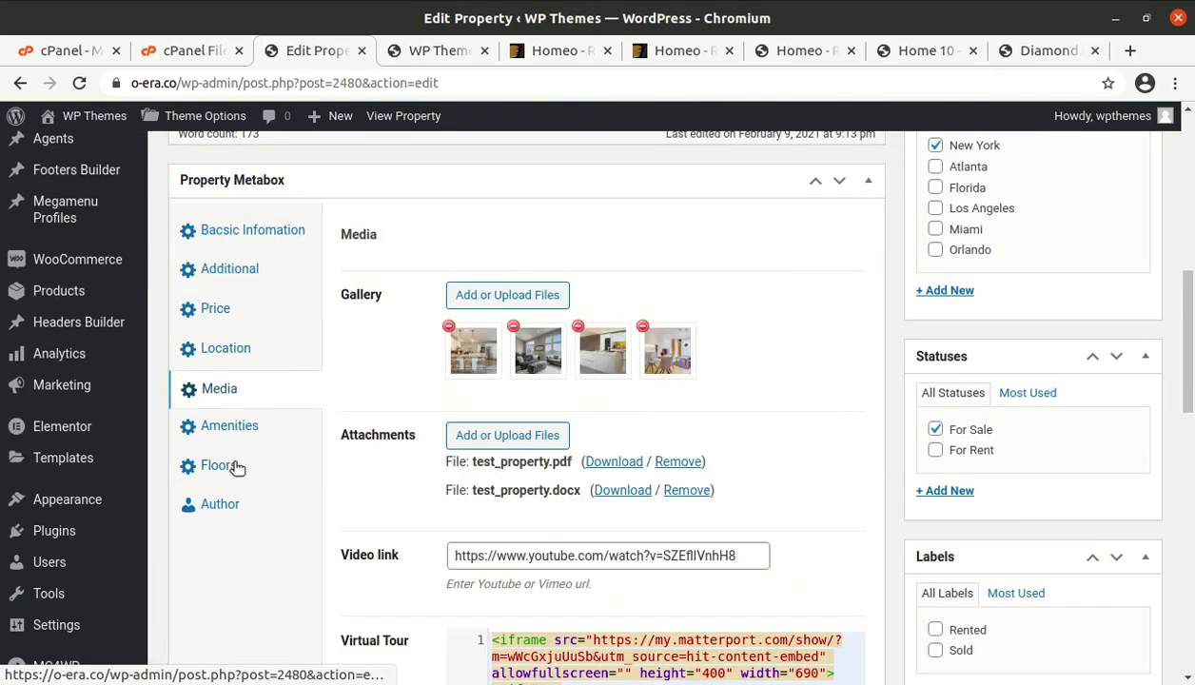
left_click(233, 430)
left_click(240, 469)
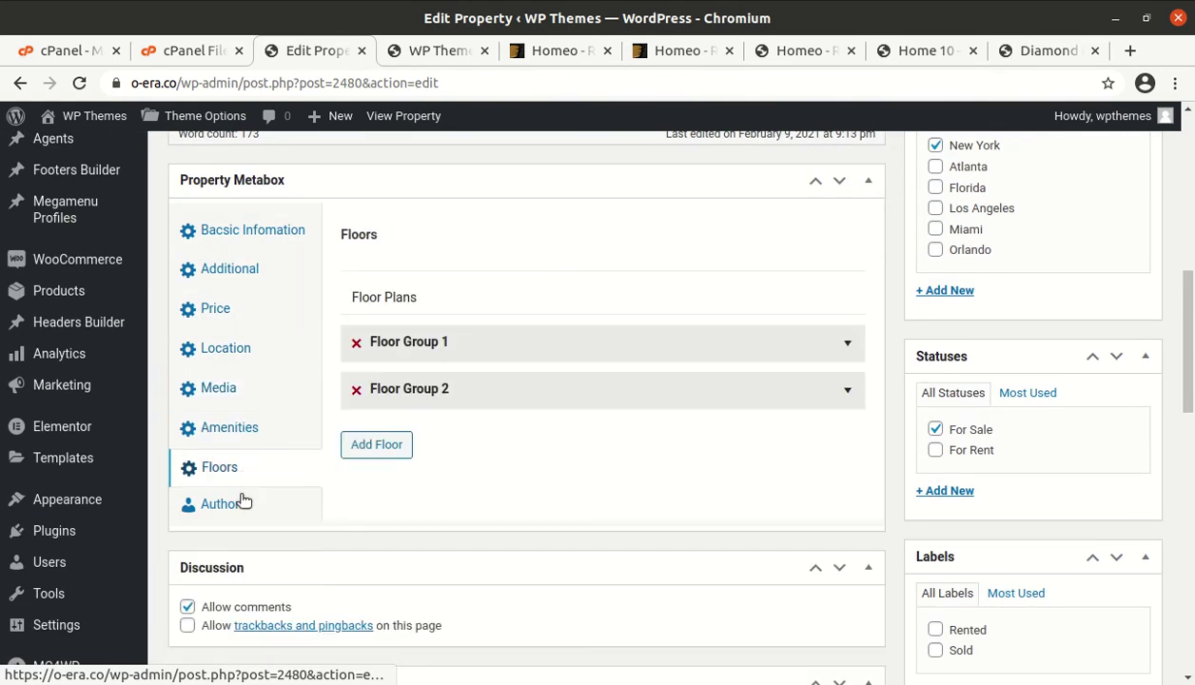
left_click(239, 501)
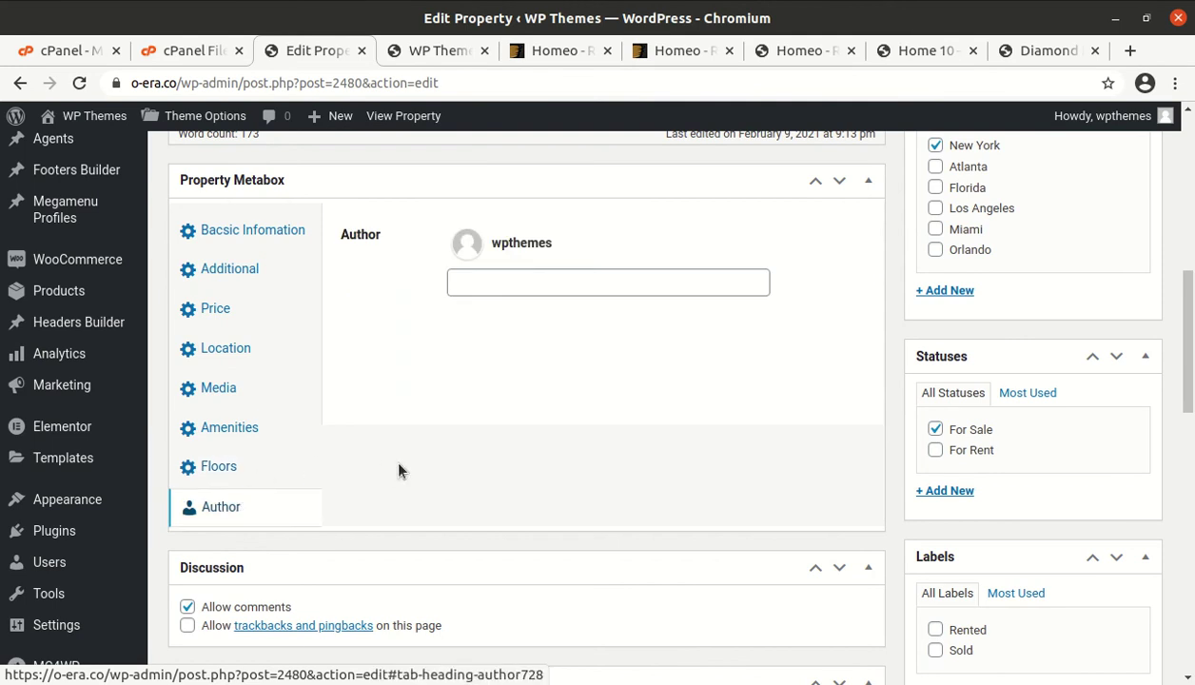
scroll(427, 466, "down", 4)
scroll(426, 466, "up", 10)
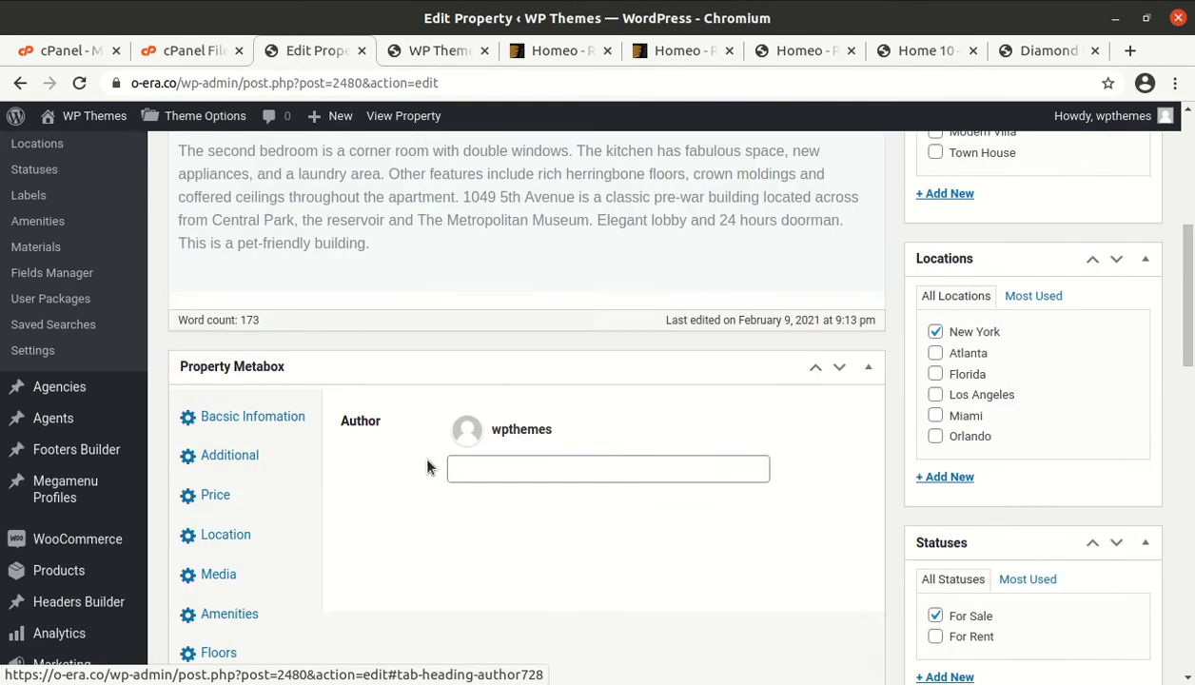
- Leave the property editor without saving and look through the list of all agencies
scroll(342, 419, "down", 5)
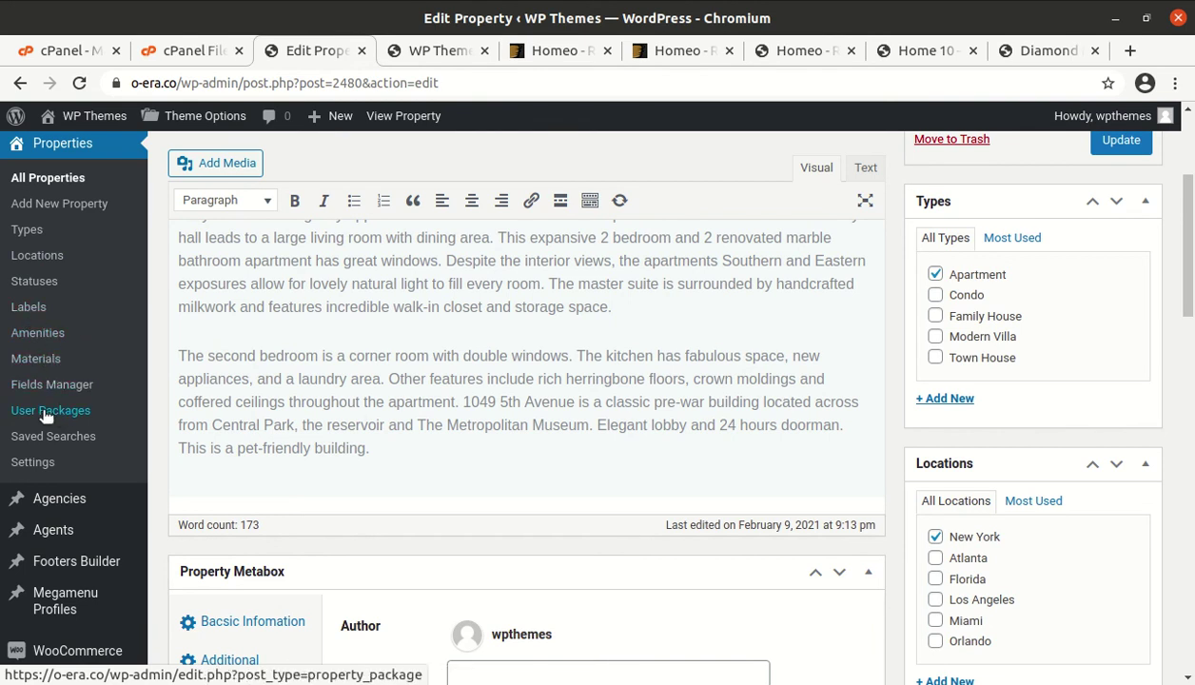
scroll(47, 409, "down", 3)
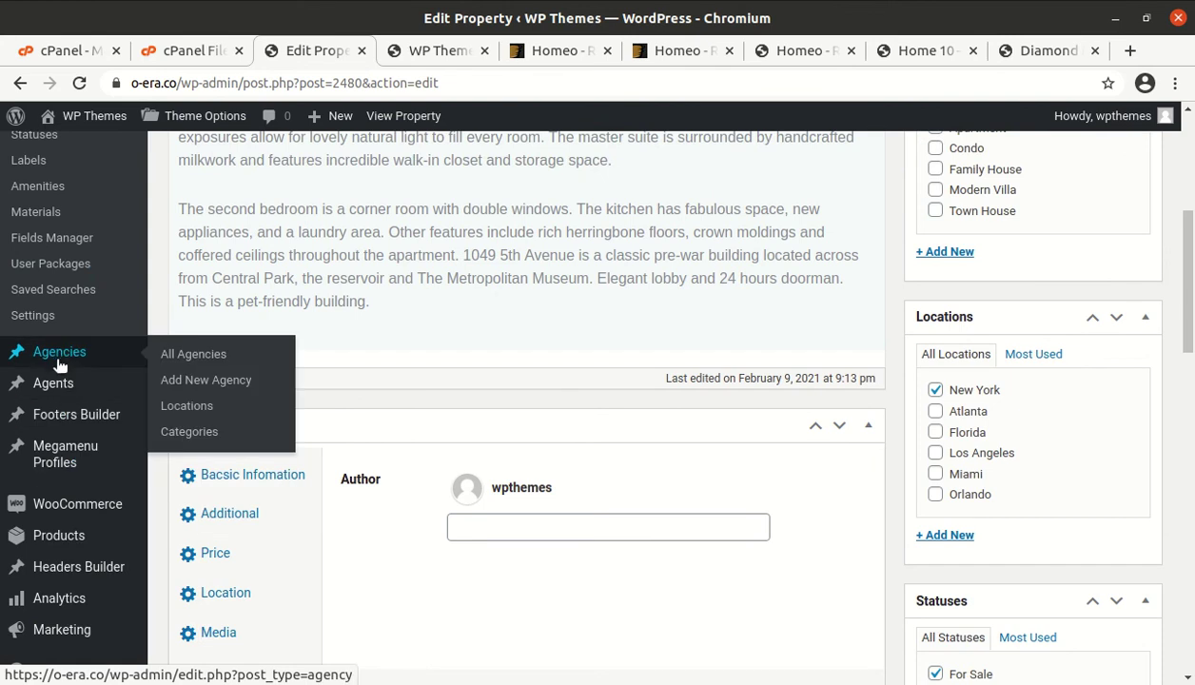
left_click(60, 354)
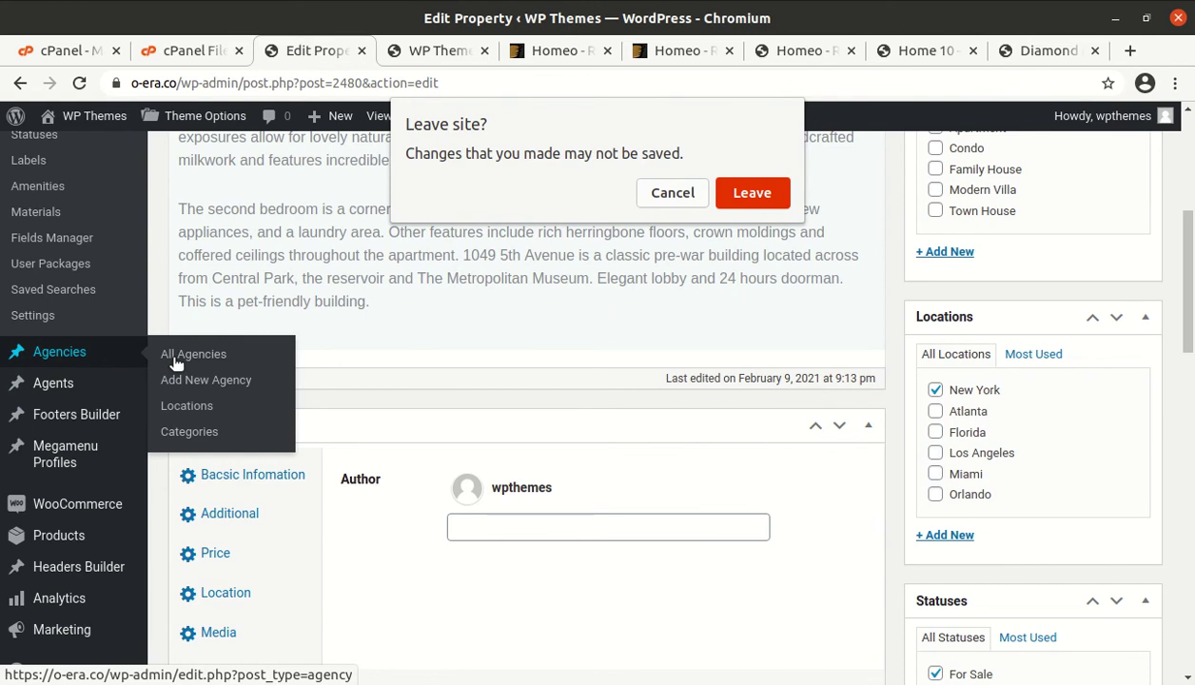
left_click(742, 196)
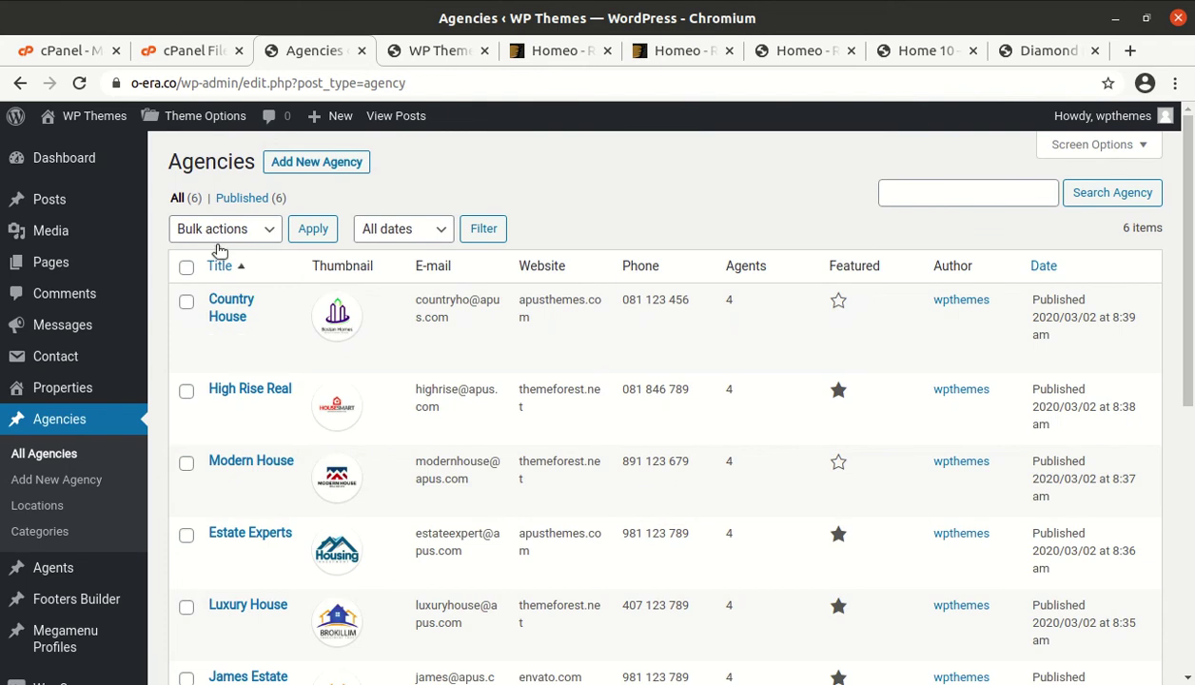
scroll(349, 352, "down", 1)
scroll(348, 352, "down", 5)
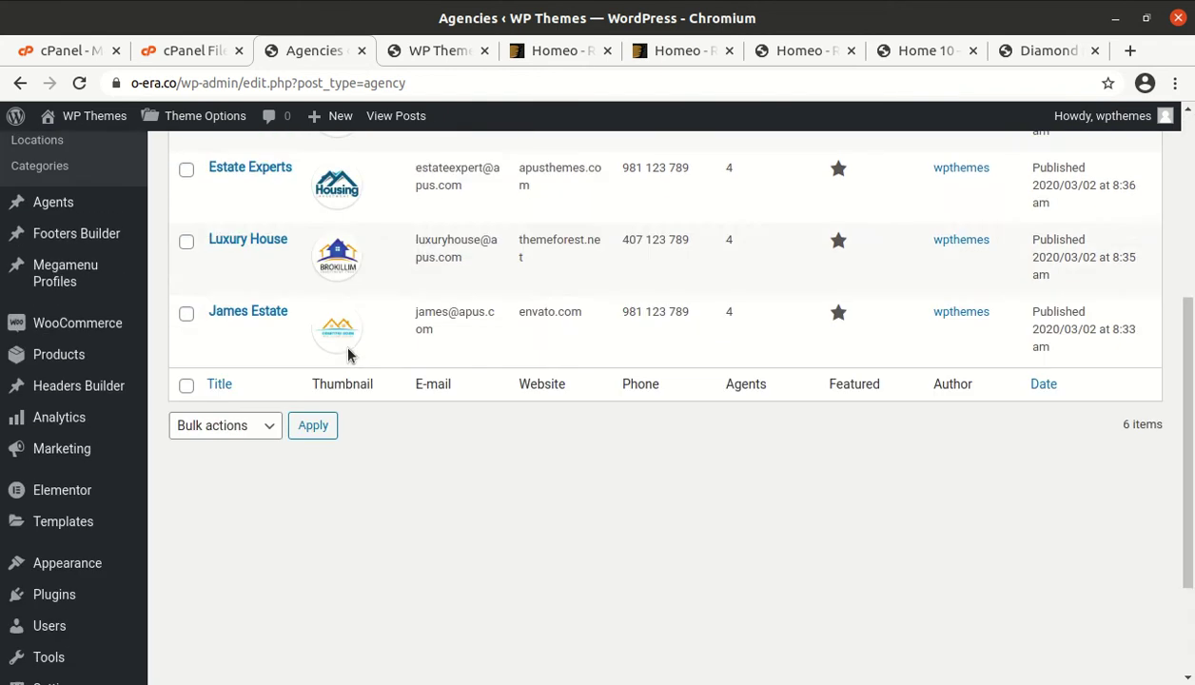
scroll(343, 342, "up", 4)
scroll(267, 238, "up", 3)
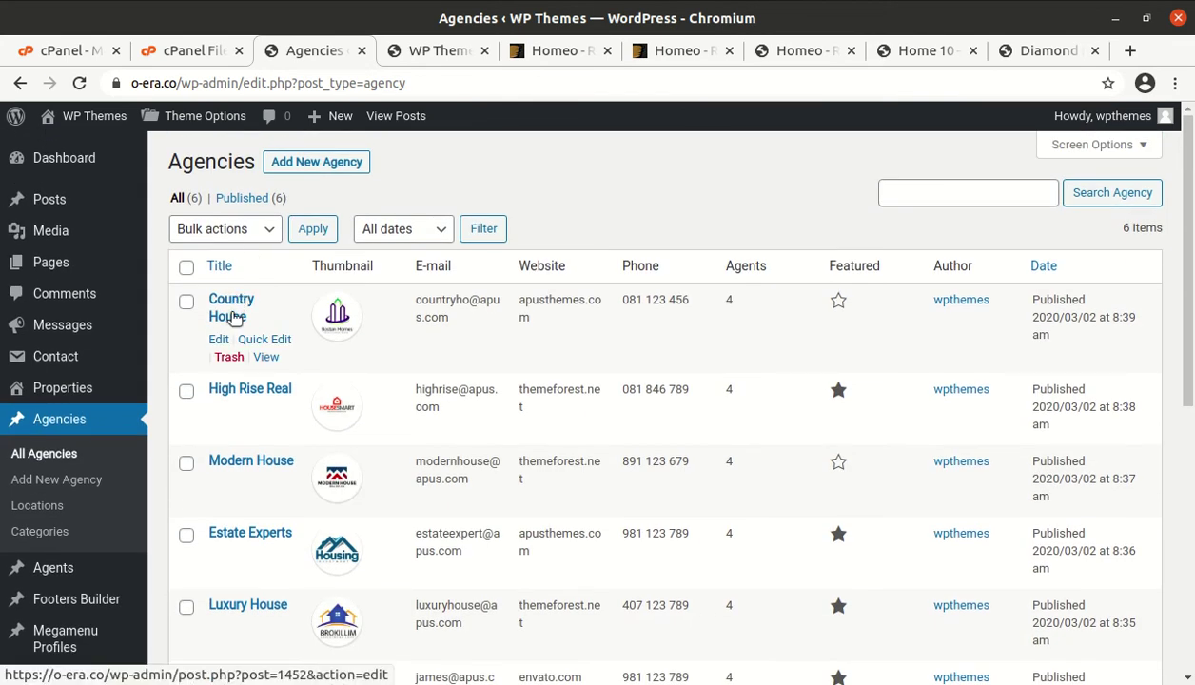
- Open the Country House agency for editing and examine its contact details, social networks, location and assigned agents
left_click(220, 339)
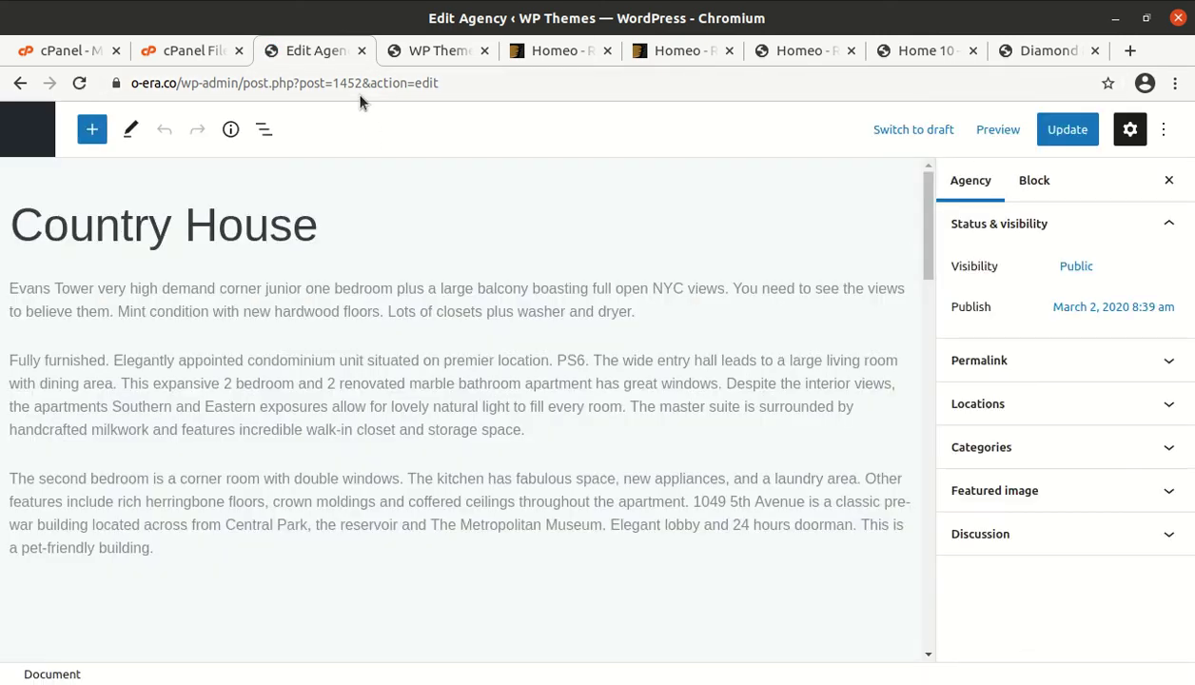
scroll(224, 277, "down", 10)
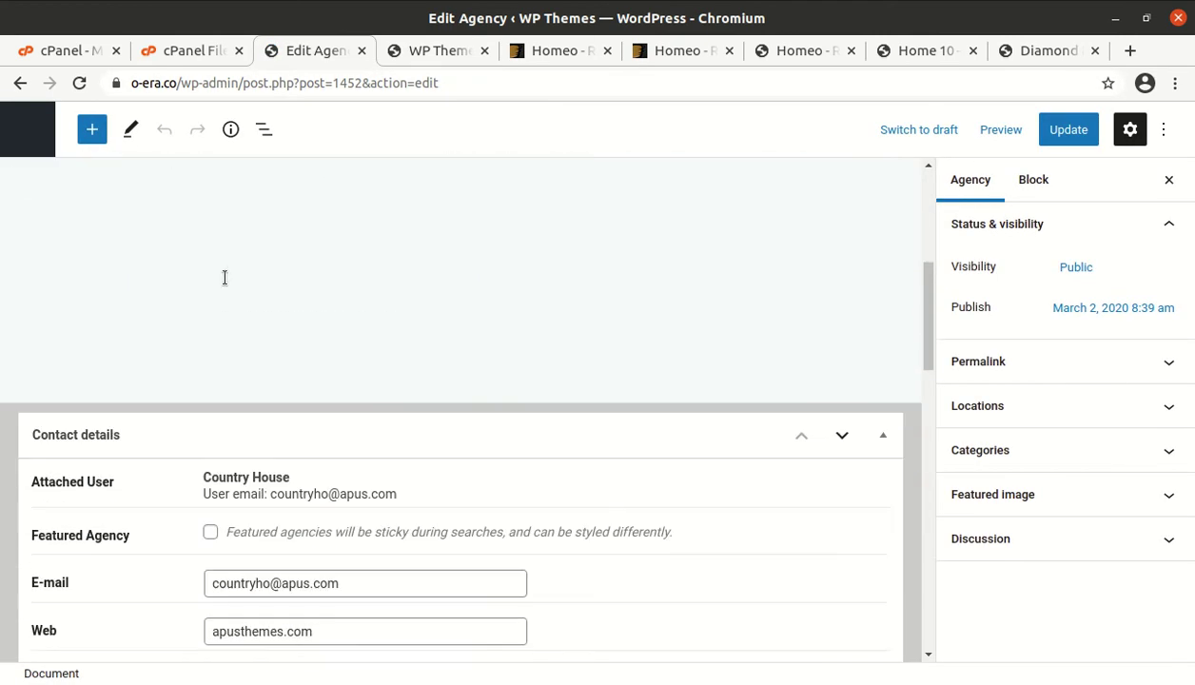
scroll(225, 277, "down", 2)
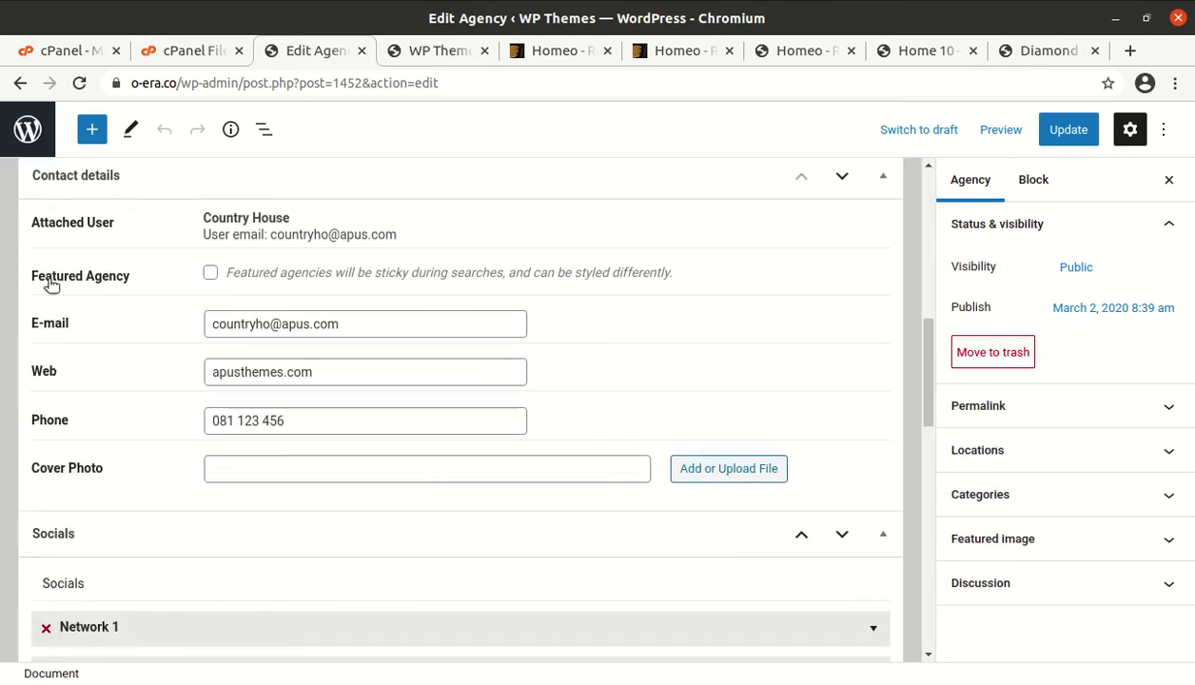
scroll(164, 263, "down", 5)
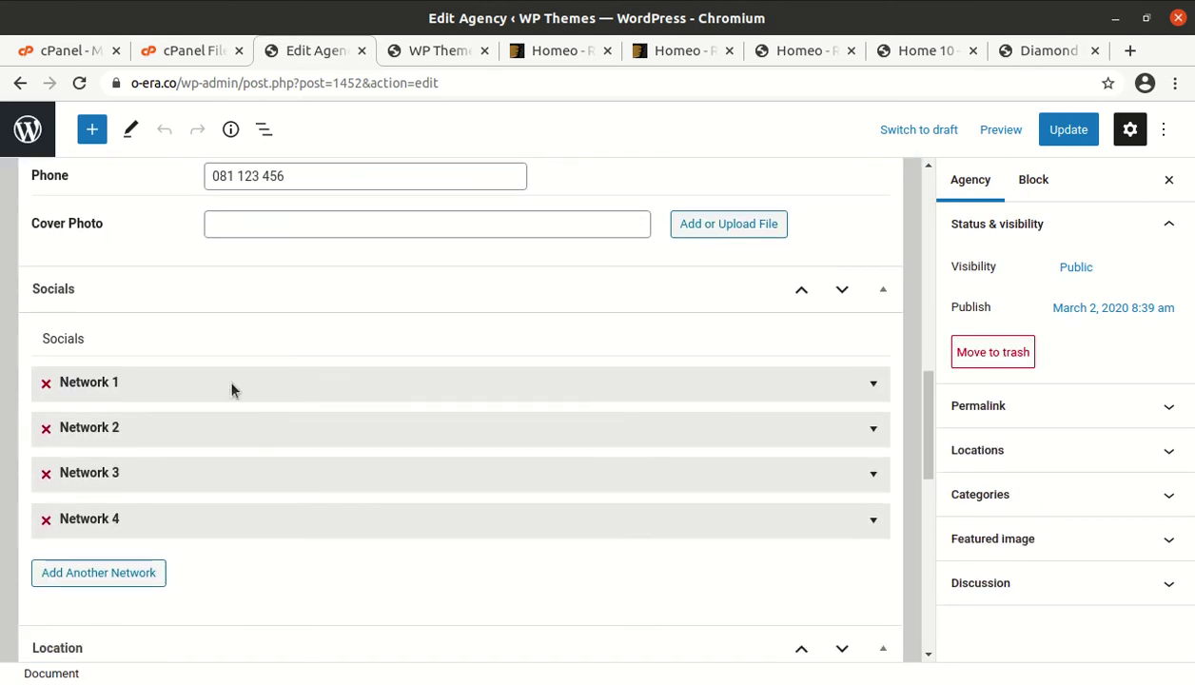
left_click(231, 384)
left_click(231, 387)
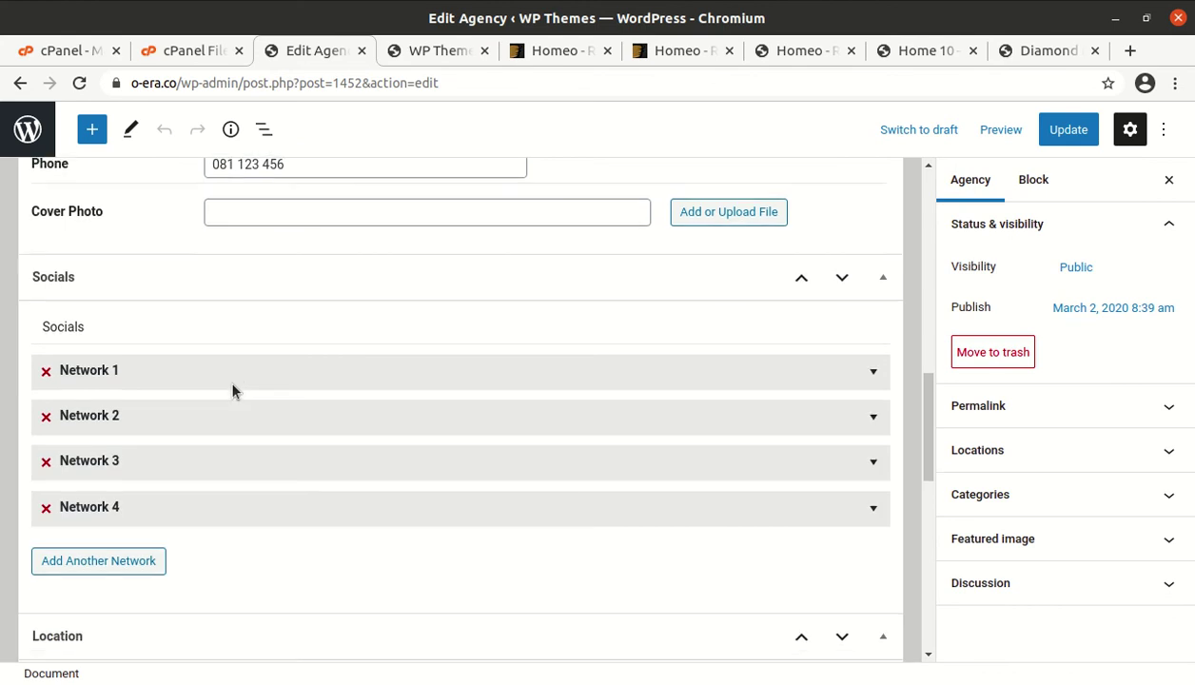
scroll(233, 388, "down", 10)
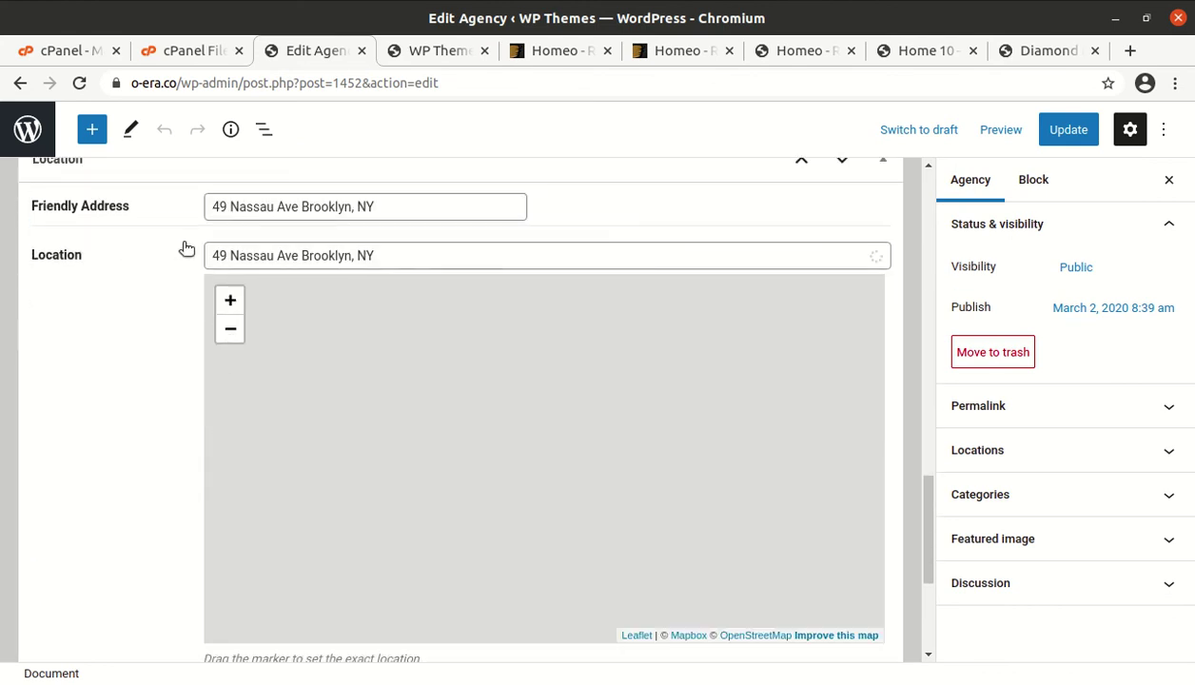
scroll(201, 265, "down", 3)
scroll(200, 266, "down", 3)
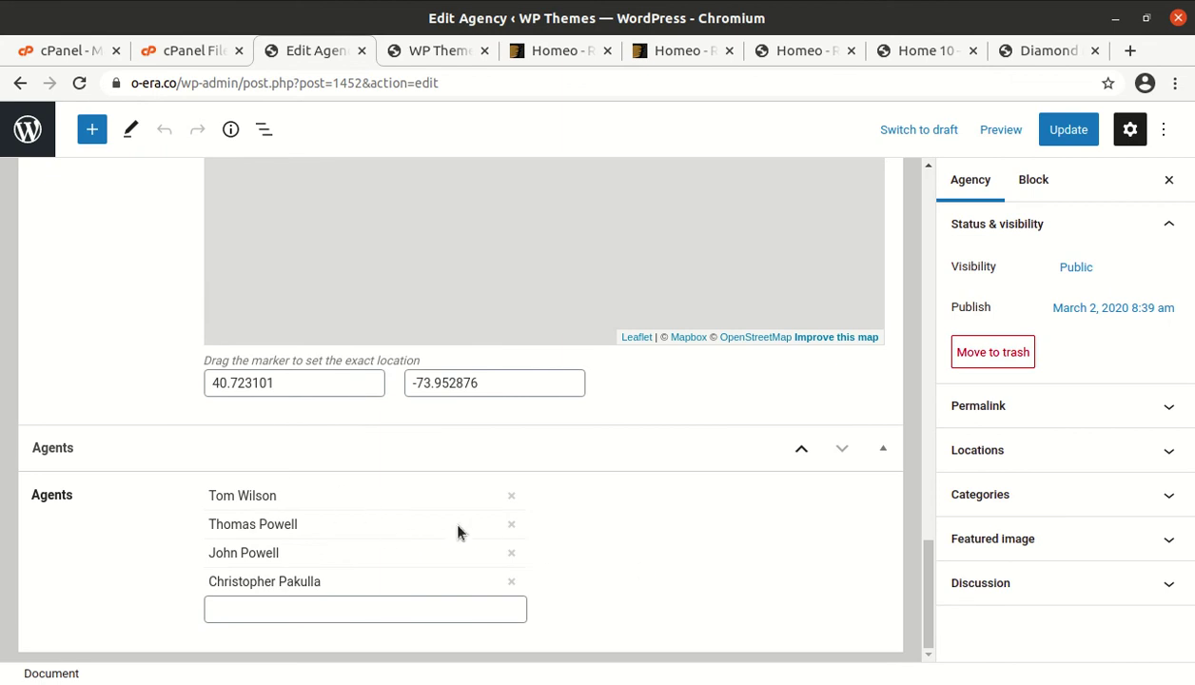
- Return from the agency editor to the agencies list and go to the admin Dashboard
scroll(460, 528, "up", 15)
left_click(25, 131)
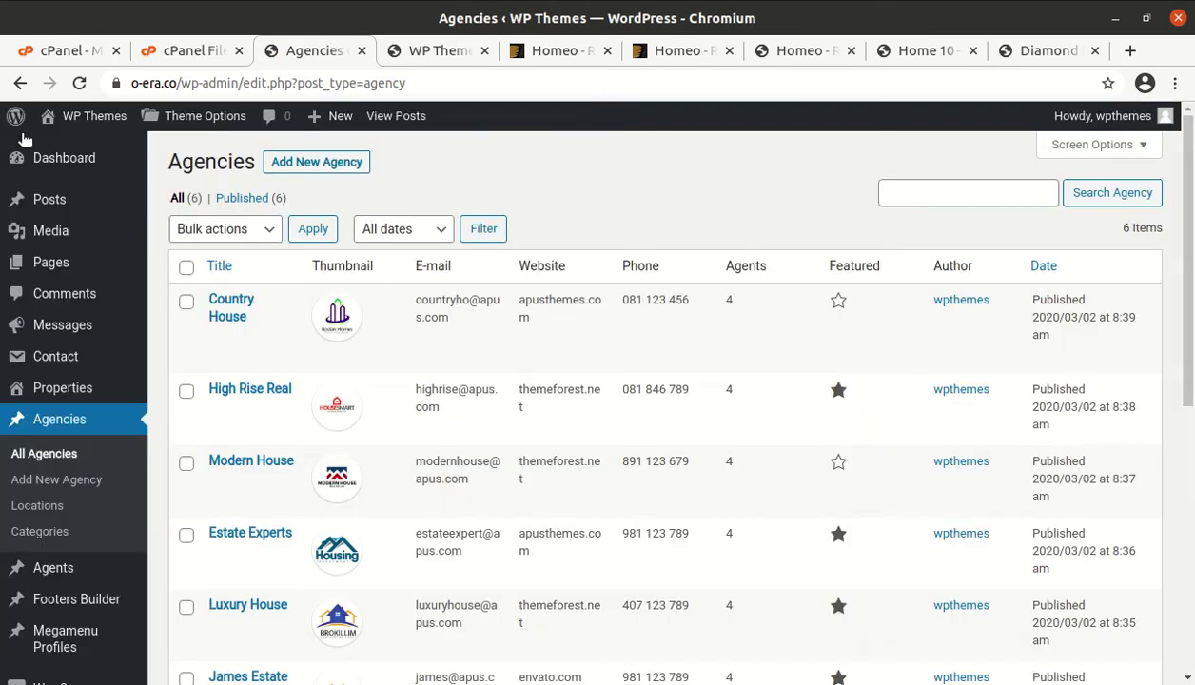
scroll(88, 571, "down", 2)
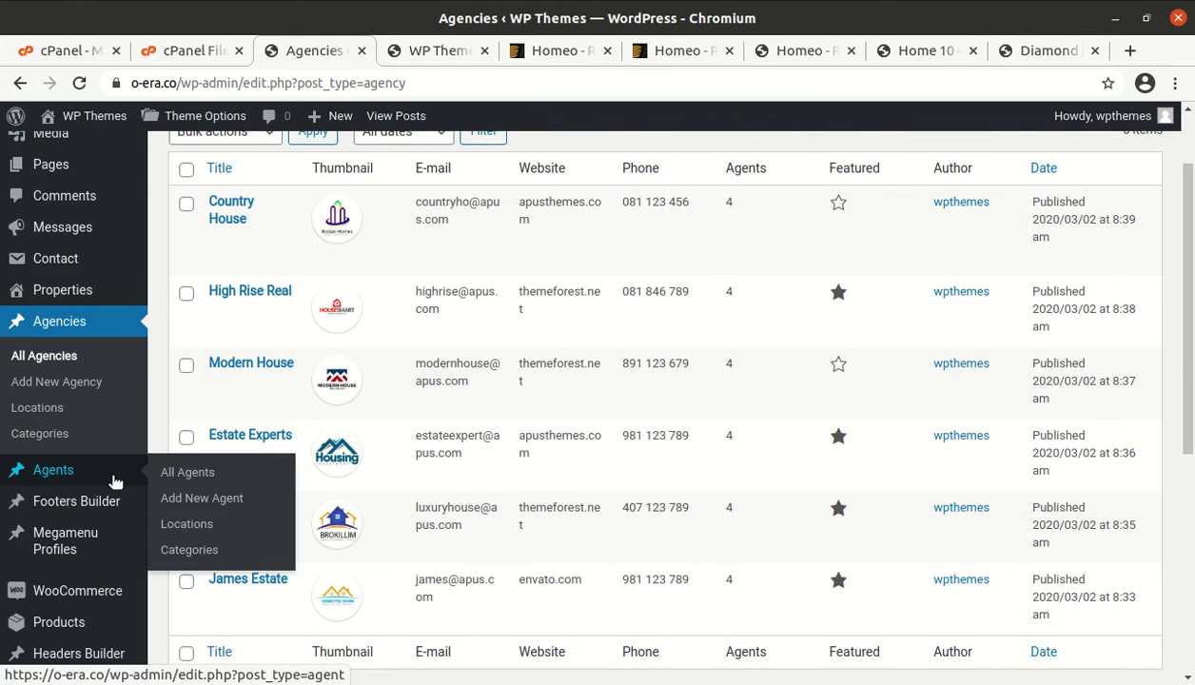
scroll(114, 482, "up", 2)
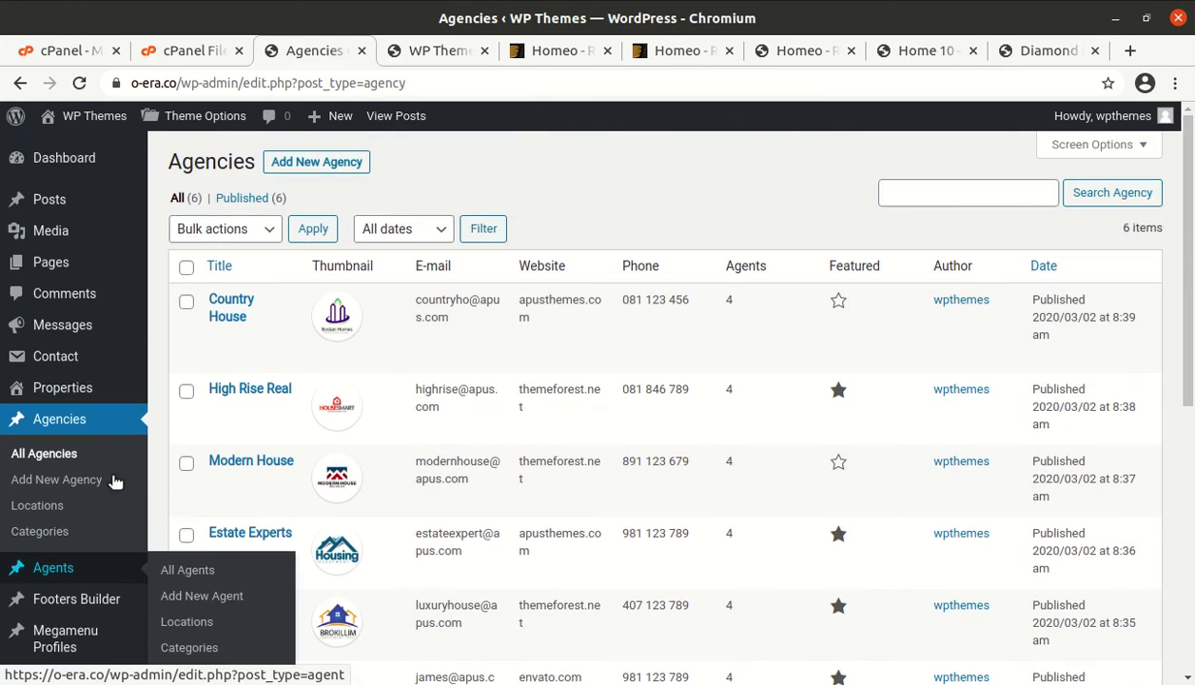
left_click(69, 161)
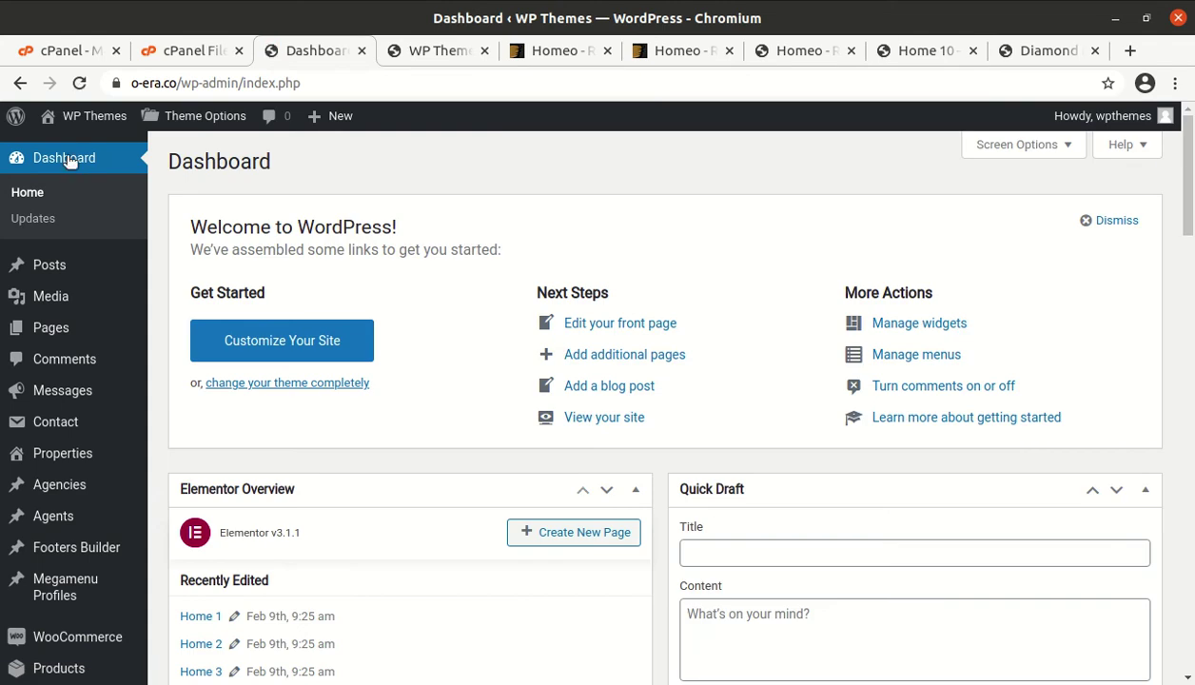
- Switch to the site's home page, close the duplicate site tab and open the page for editing with Elementor
mouse_move(207, 118)
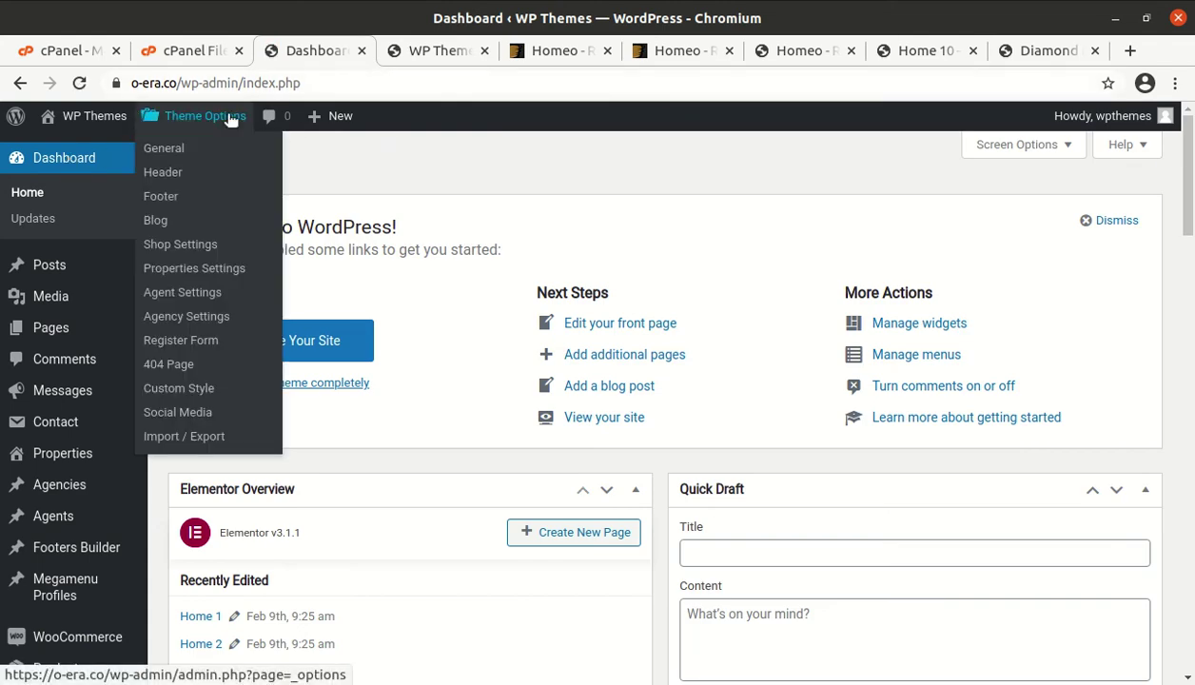
mouse_move(95, 118)
middle_click(80, 153)
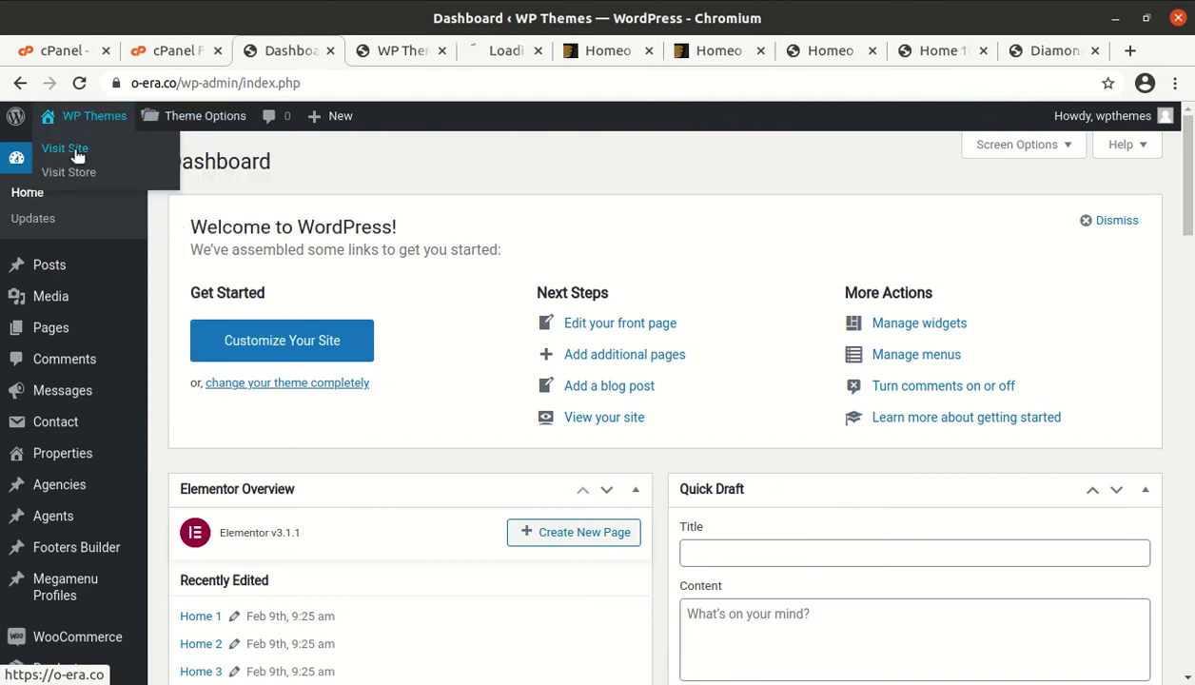
left_click(394, 45)
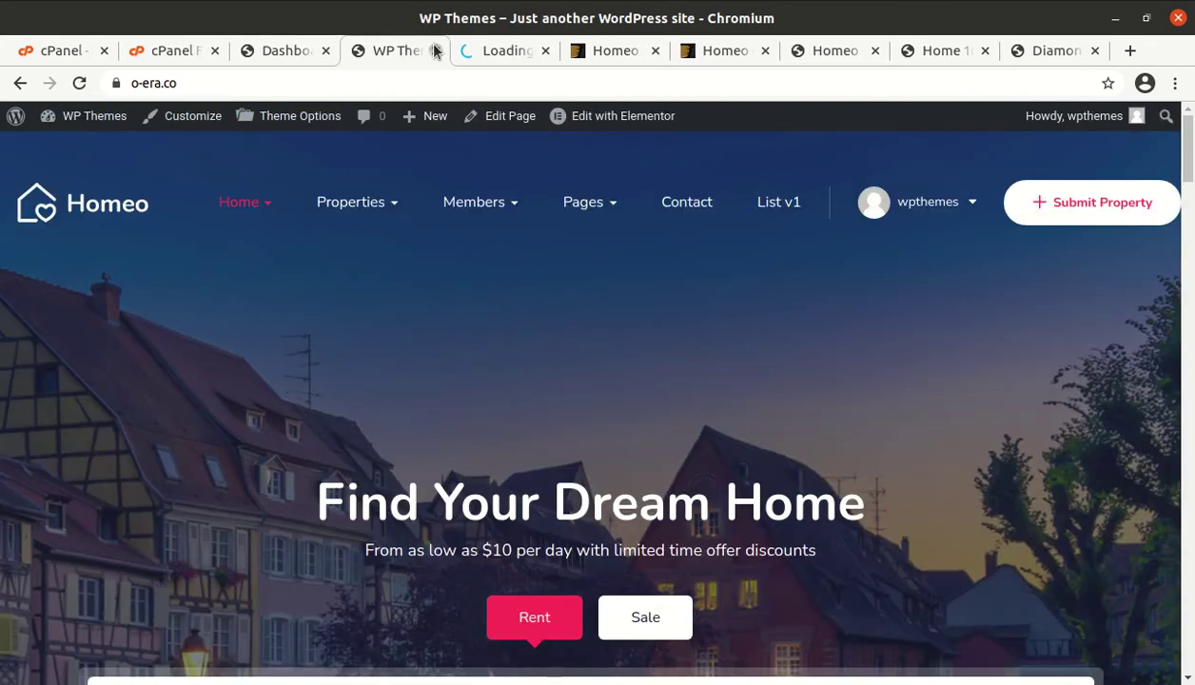
left_click(435, 51)
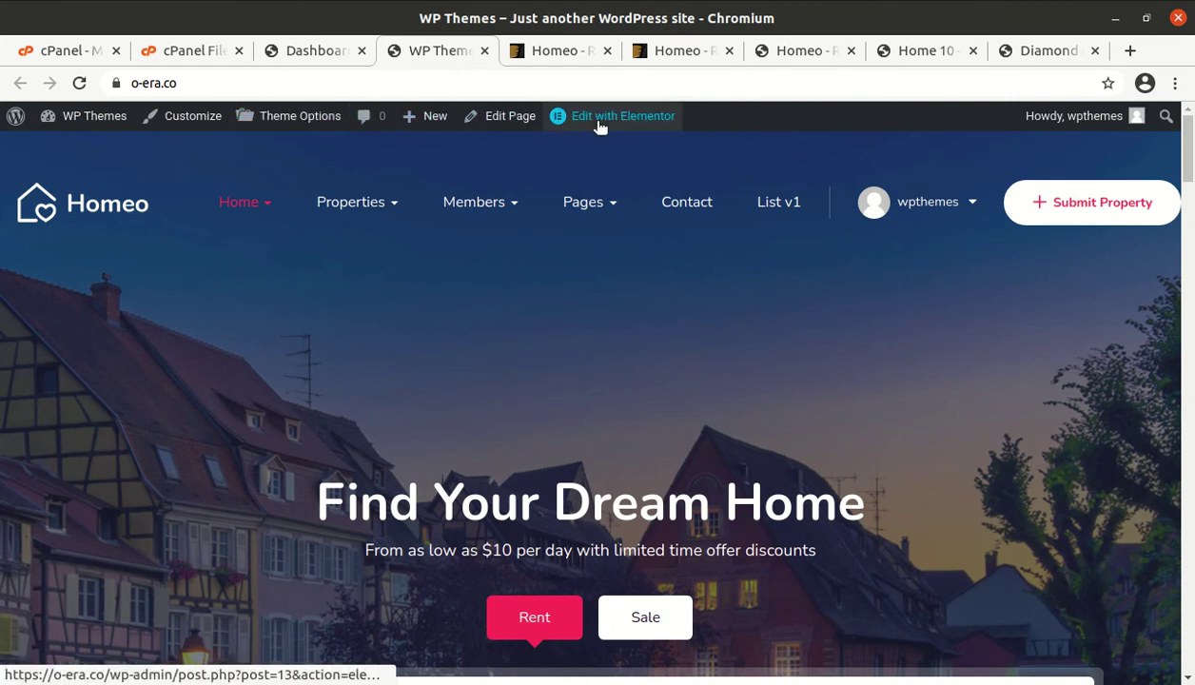
left_click(599, 127)
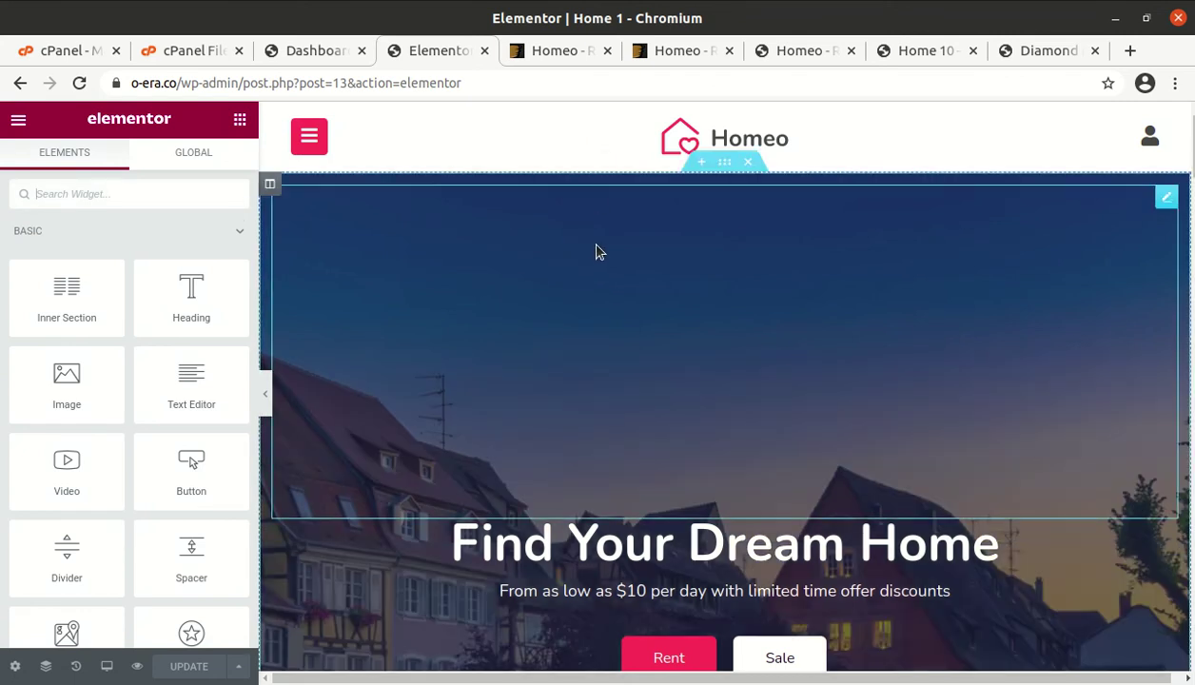
- View the settings of the hero section's spacer and of the "Find Your Dream Home" heading
scroll(594, 245, "down", 4)
scroll(595, 246, "up", 4)
left_click(1166, 200)
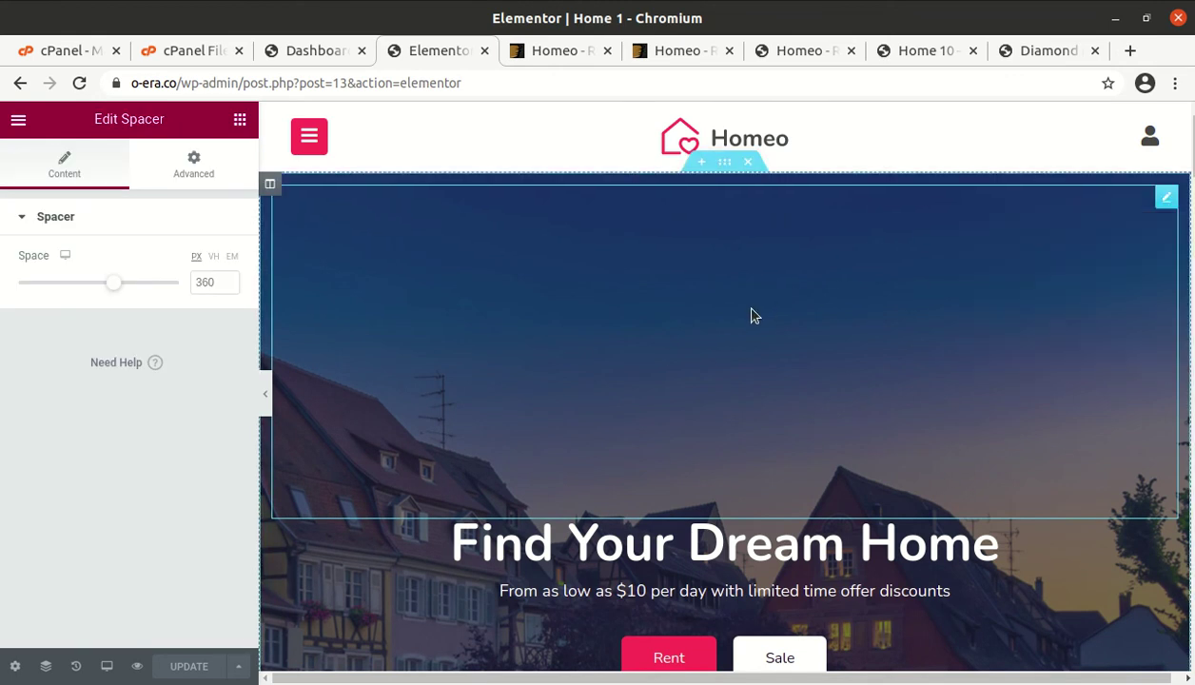
scroll(741, 432, "down", 3)
left_click(657, 401)
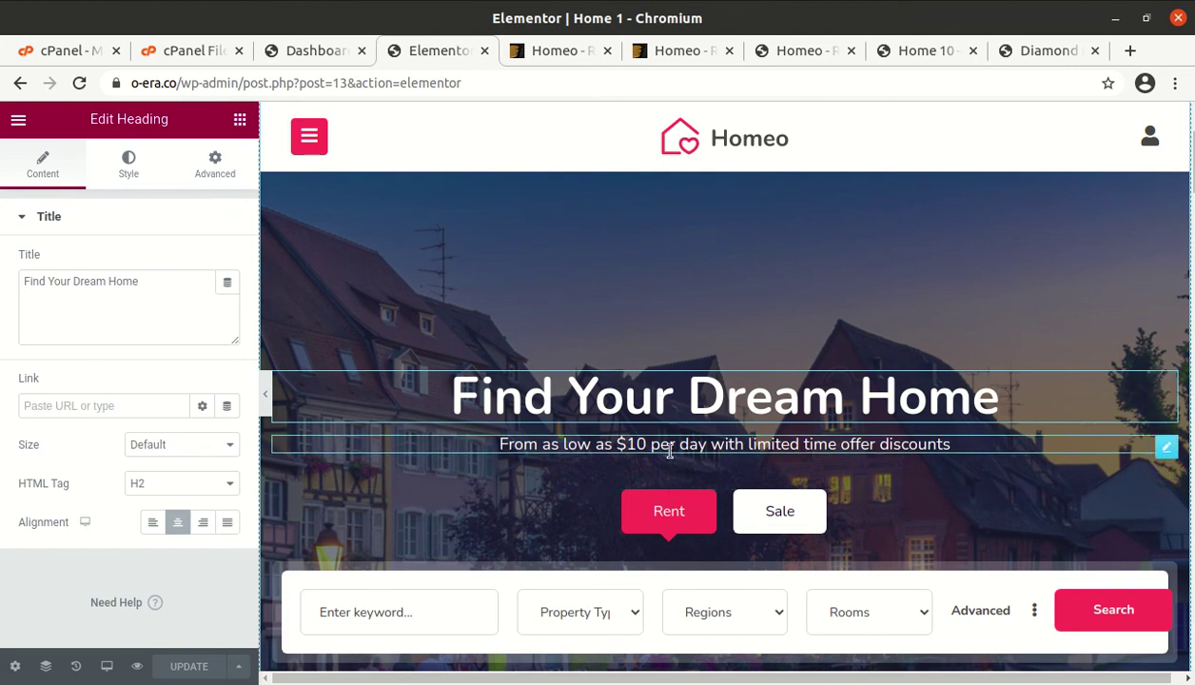
- View the property type choices in the hero search form and the settings of its search form tabs widget
scroll(666, 500, "down", 1)
scroll(666, 500, "down", 4)
left_click(521, 365)
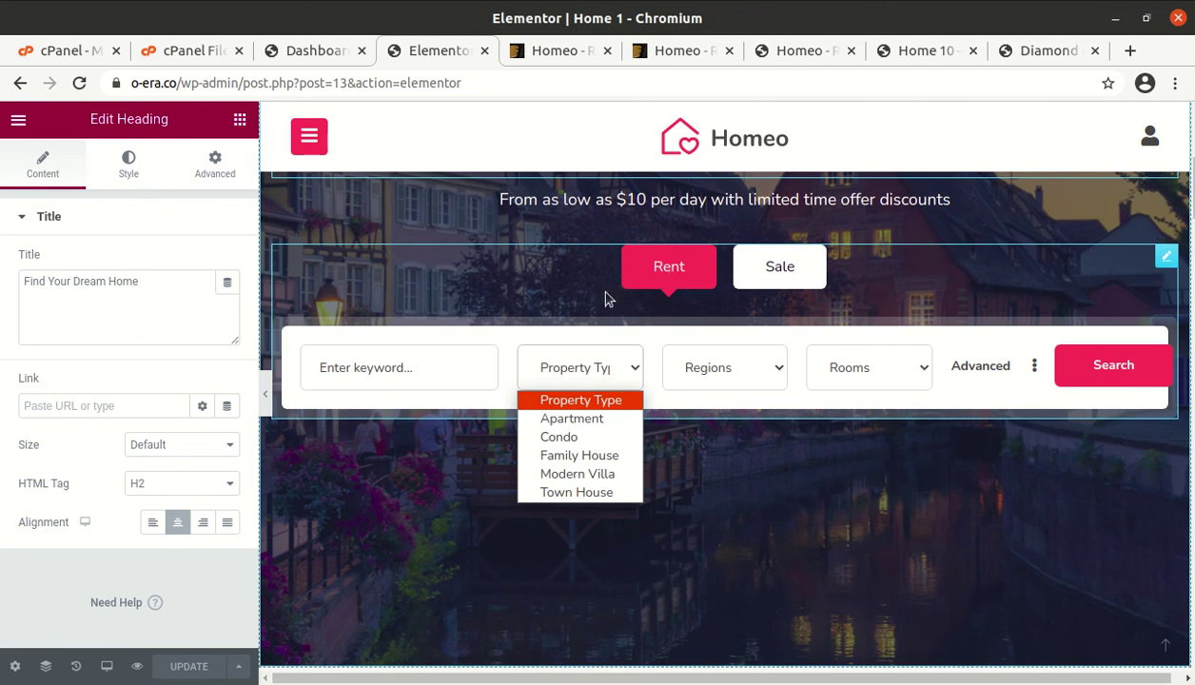
left_click(557, 310)
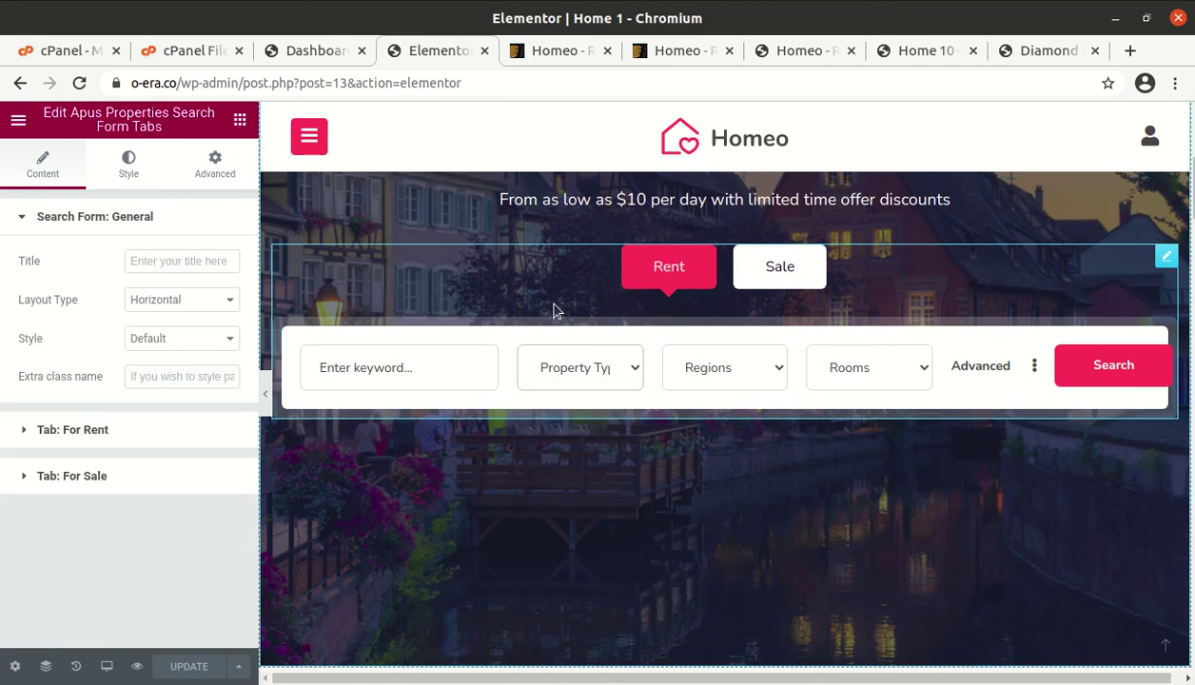
- View the settings of the Featured Properties widget and look over the cities and Why Choose Us sections
scroll(512, 381, "down", 10)
left_click(502, 373)
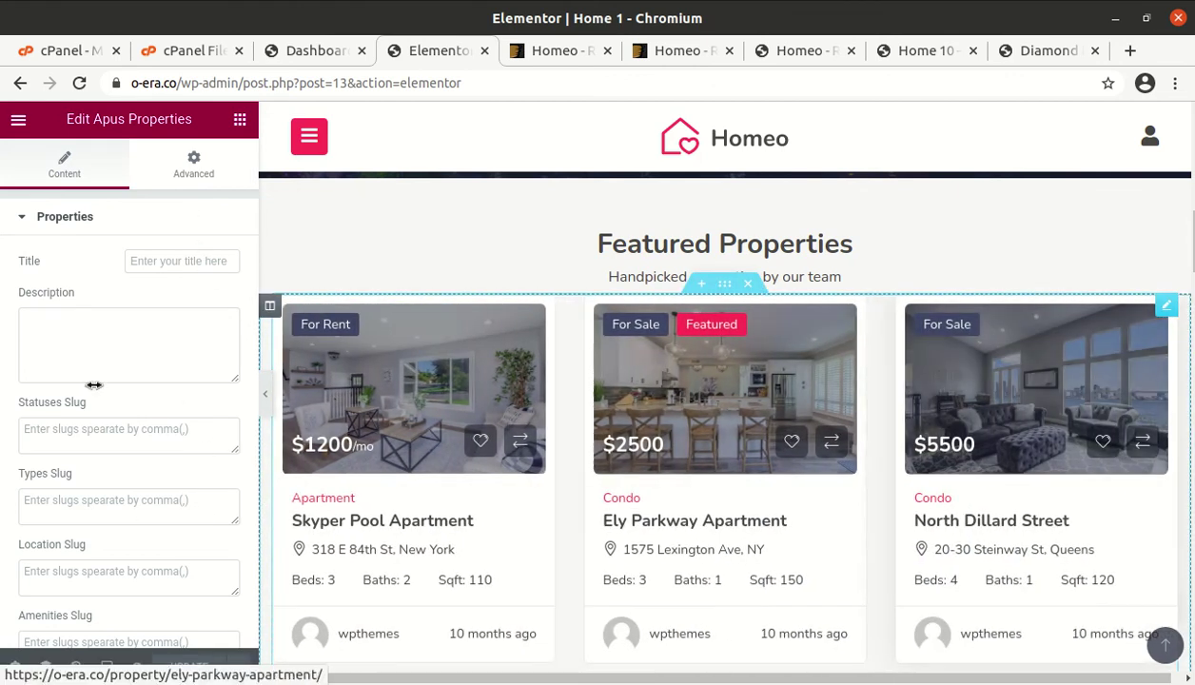
scroll(295, 399, "down", 5)
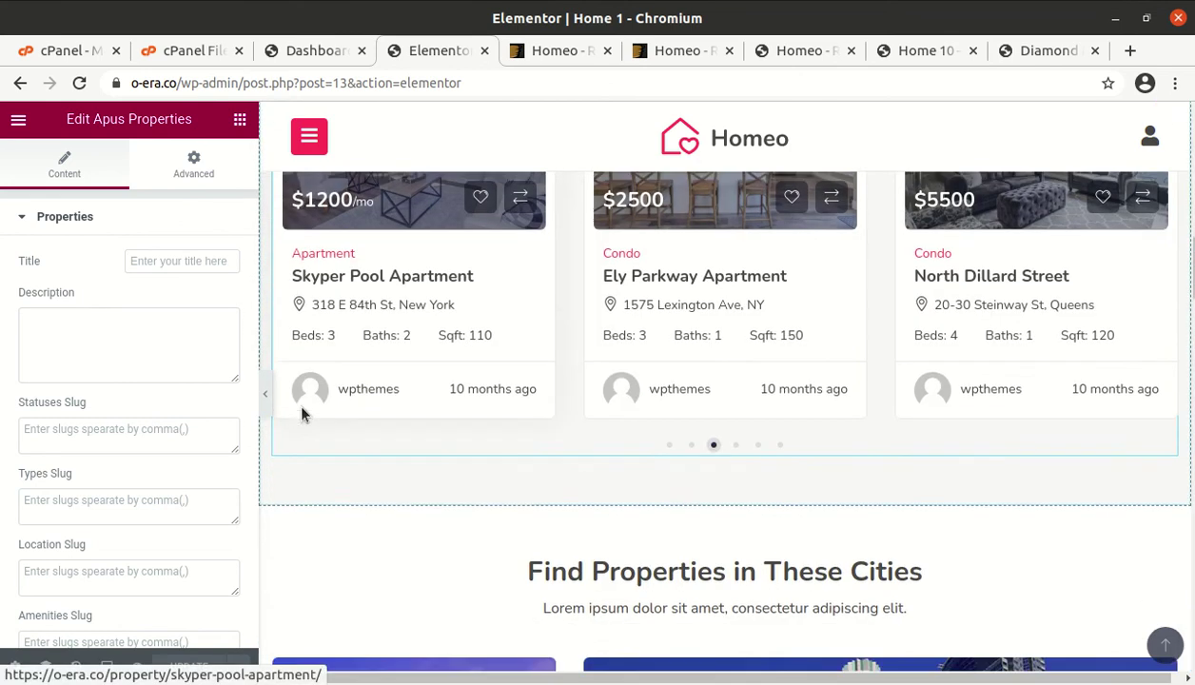
scroll(327, 414, "down", 10)
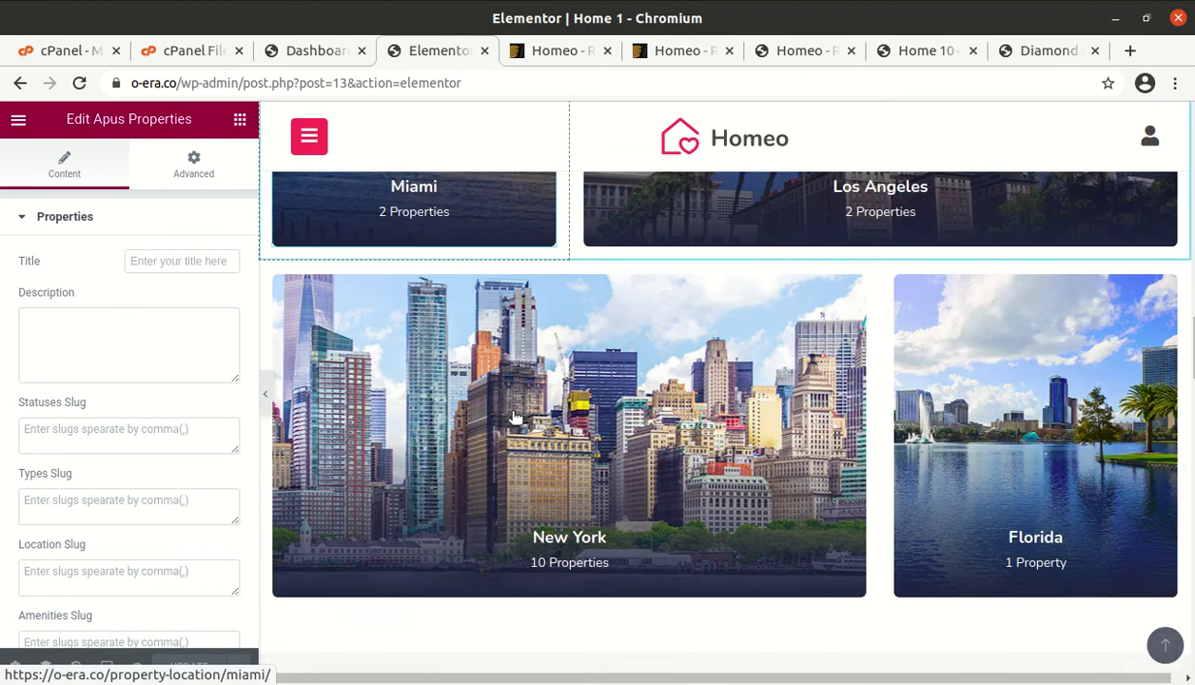
scroll(505, 411, "up", 8)
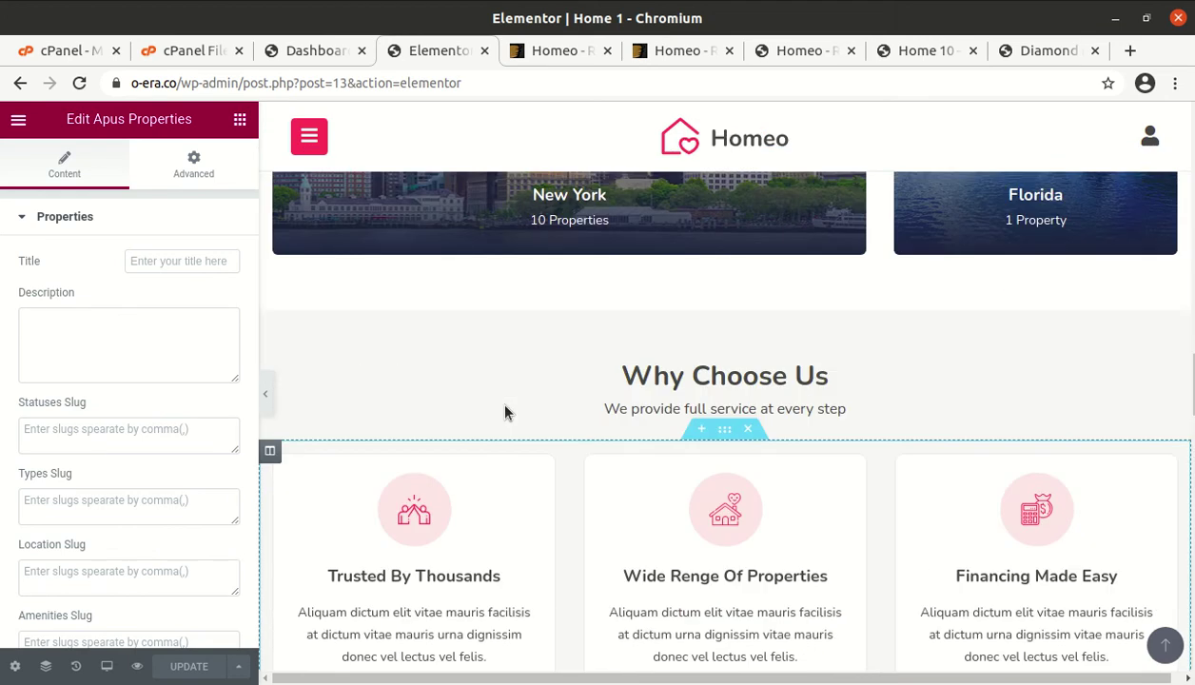
scroll(505, 412, "up", 5)
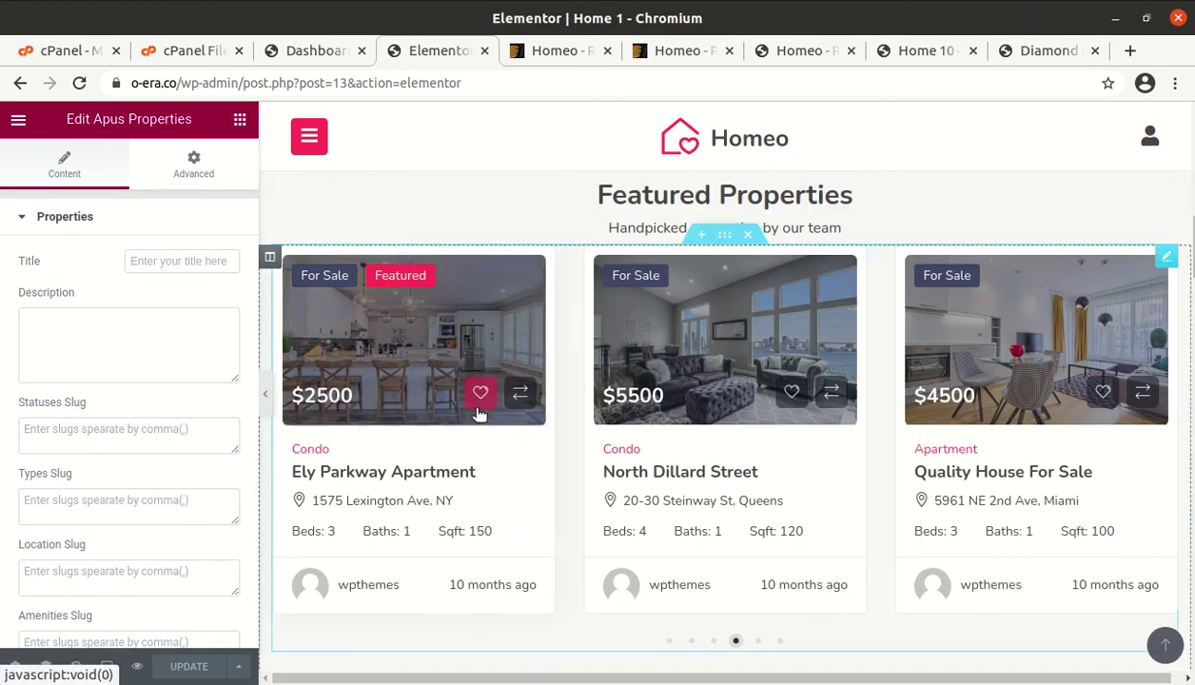
scroll(478, 404, "up", 6)
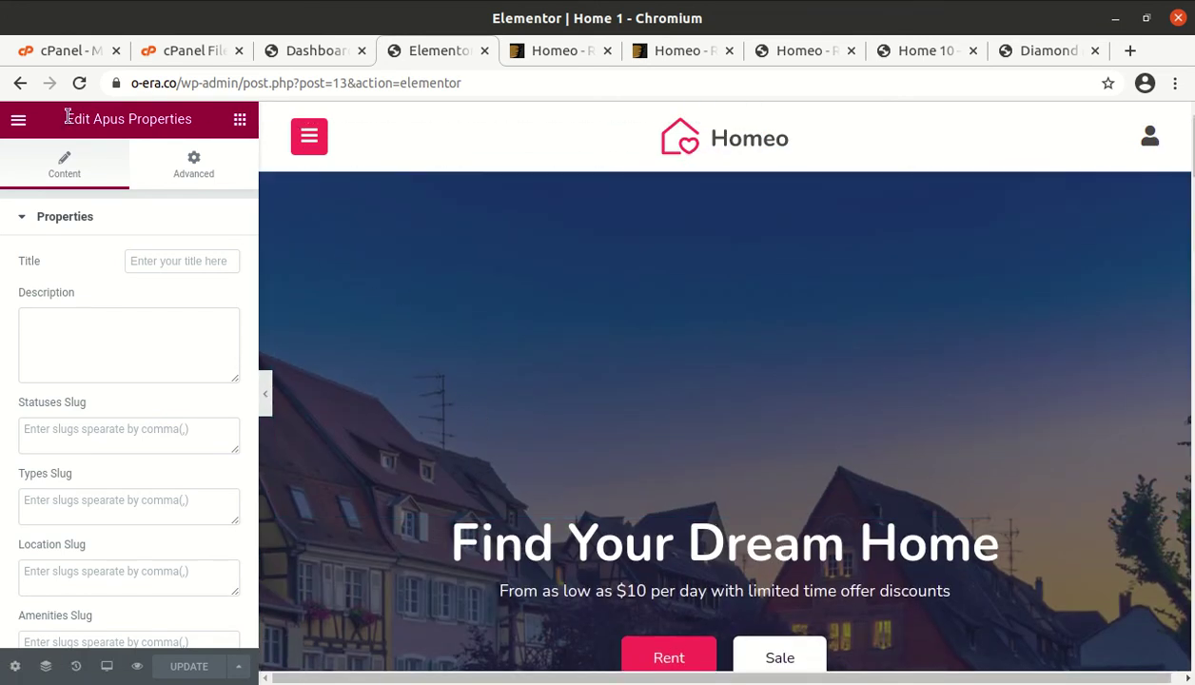
- Leave the Elementor editor for the live home page and view its property search form
left_click(19, 120)
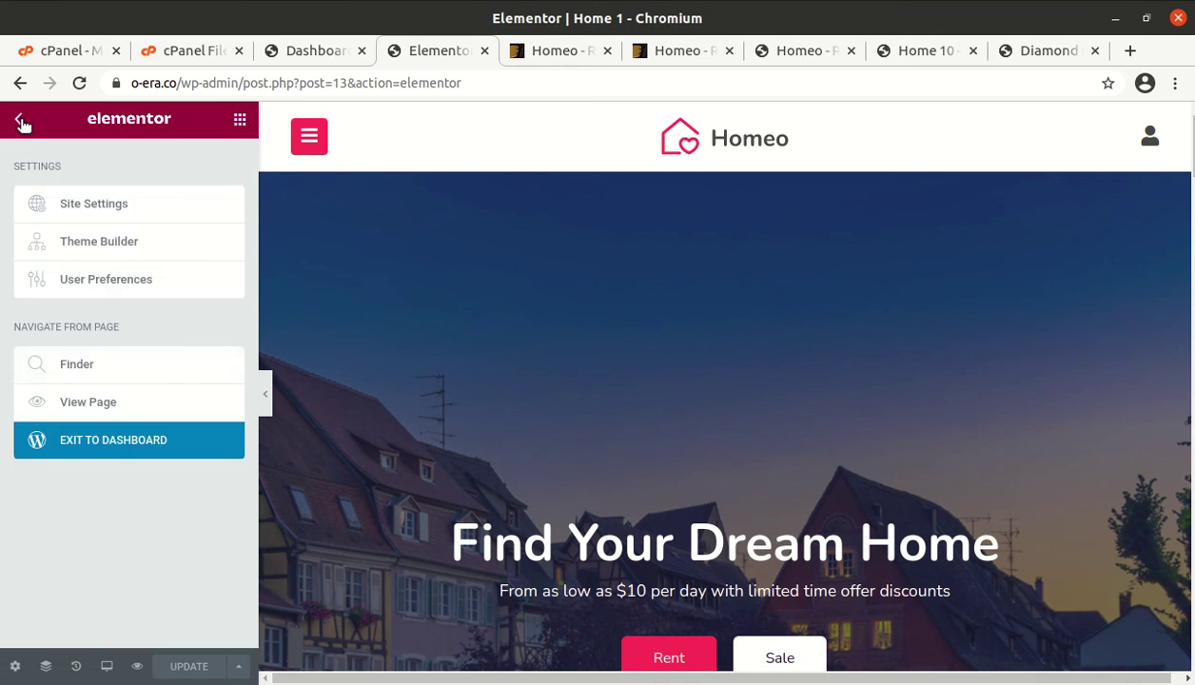
left_click(92, 416)
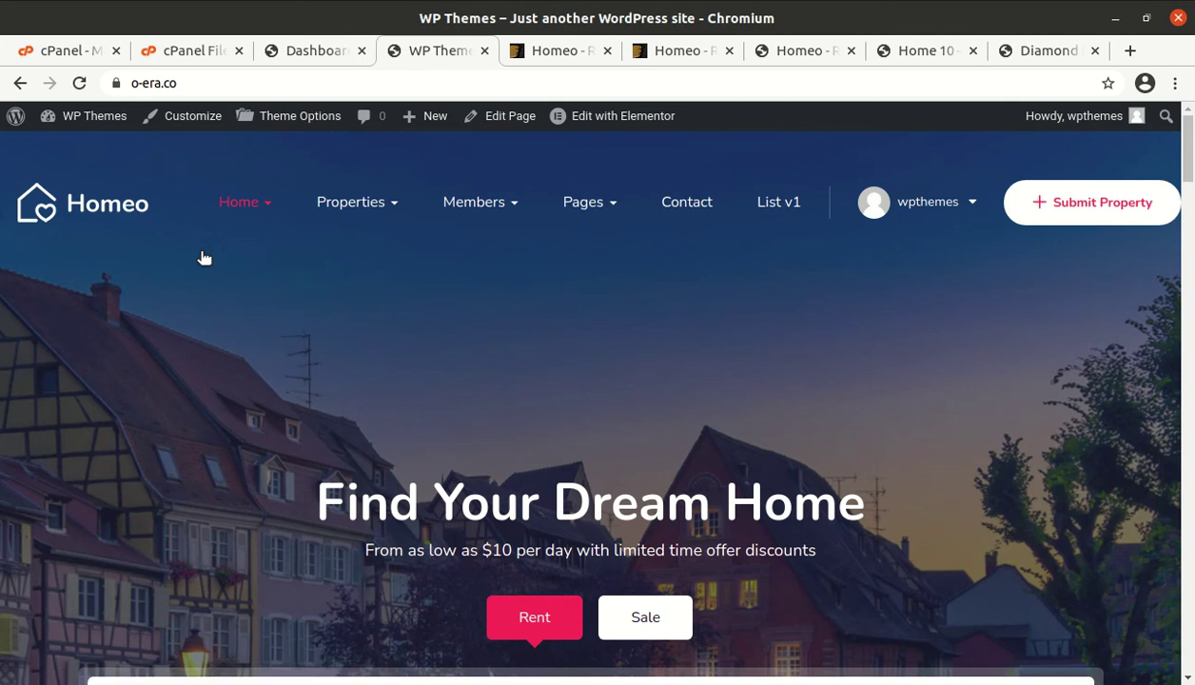
scroll(870, 280, "down", 5)
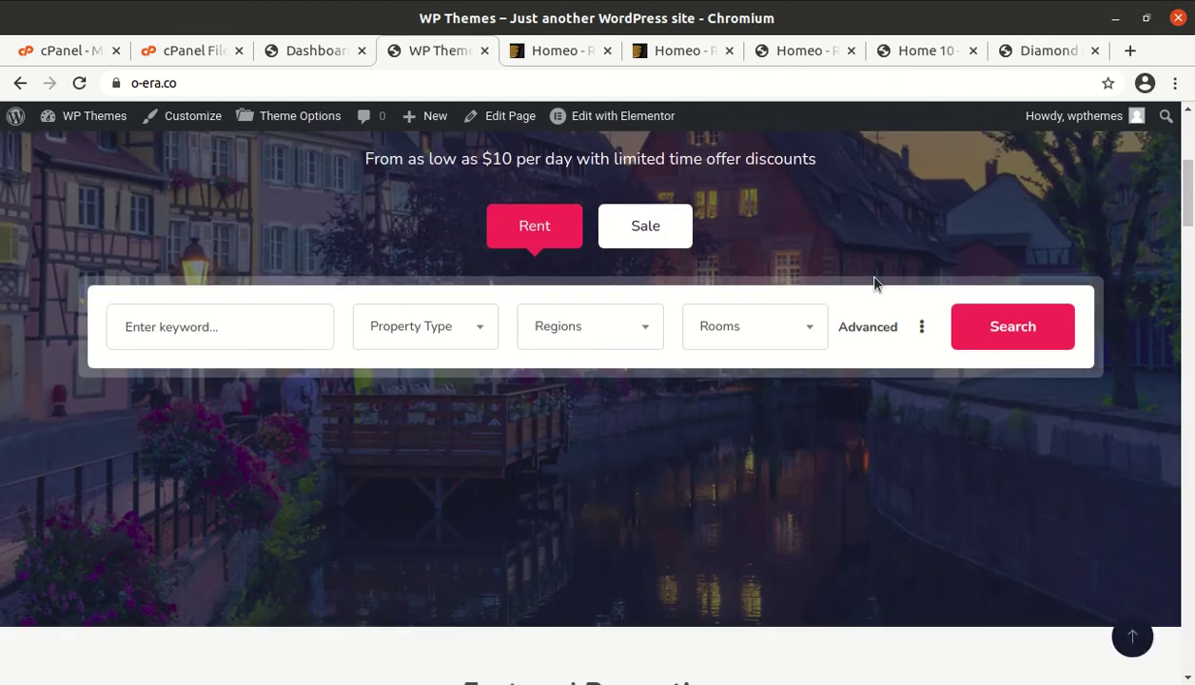
- Look over the live home page's hero section and the property cards in the Featured Properties section
scroll(874, 282, "down", 5)
scroll(876, 283, "down", 4)
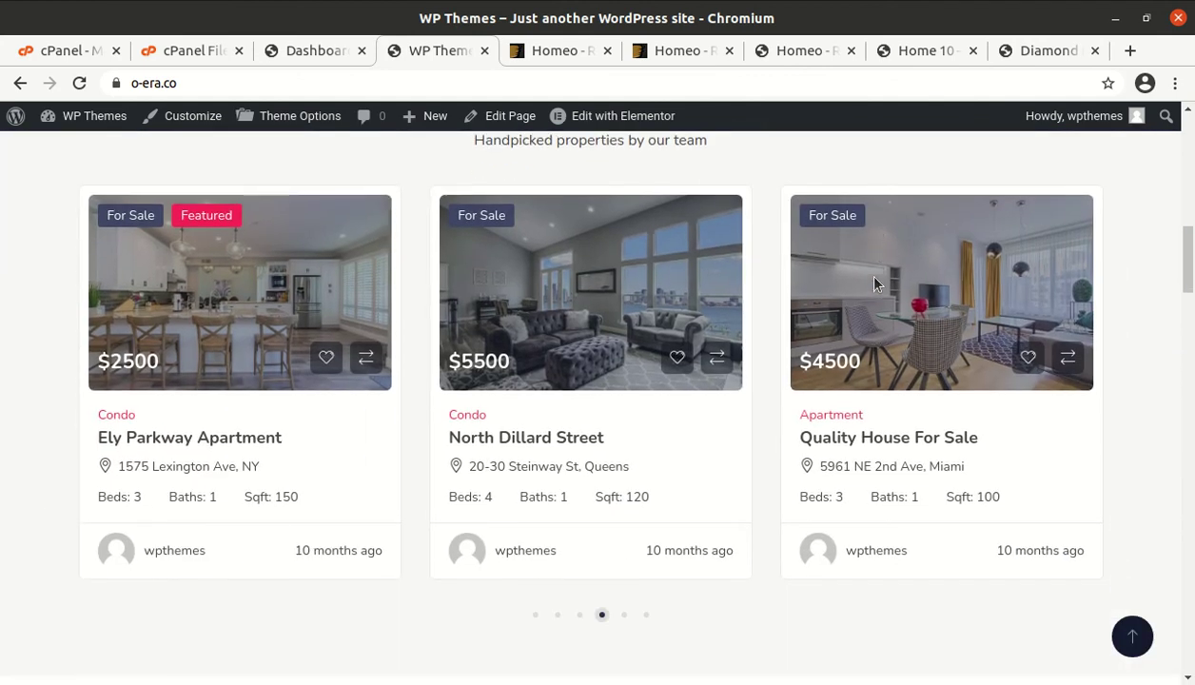
scroll(875, 284, "up", 4)
scroll(875, 283, "up", 8)
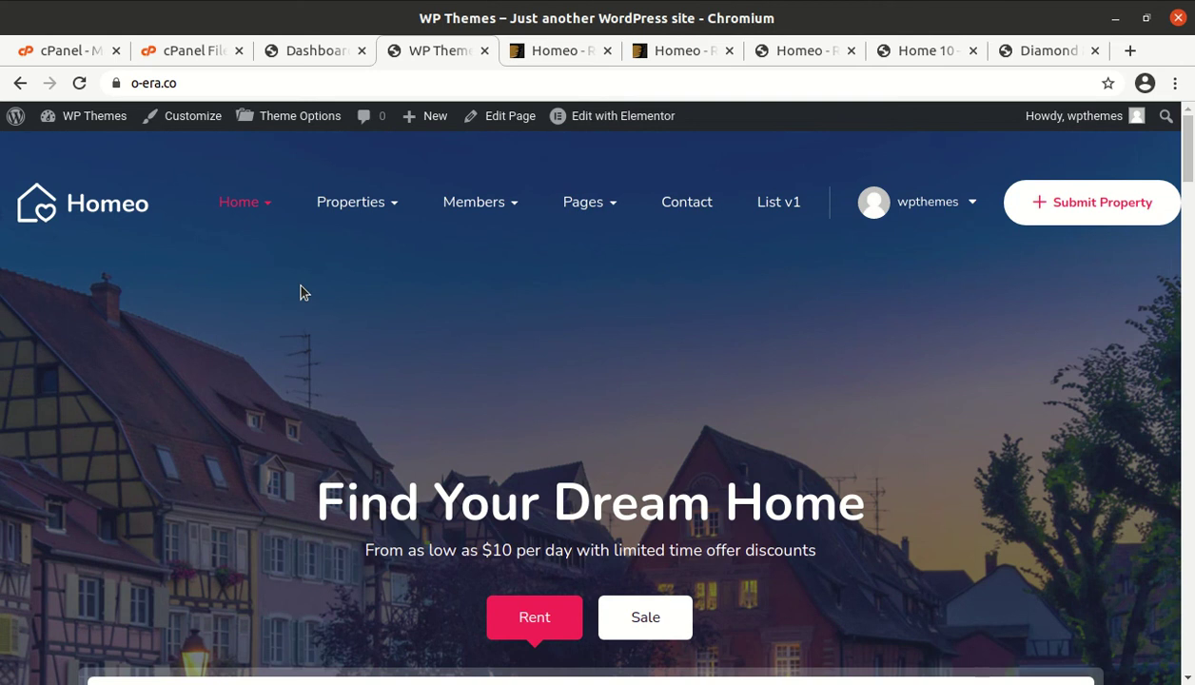
scroll(300, 292, "down", 2)
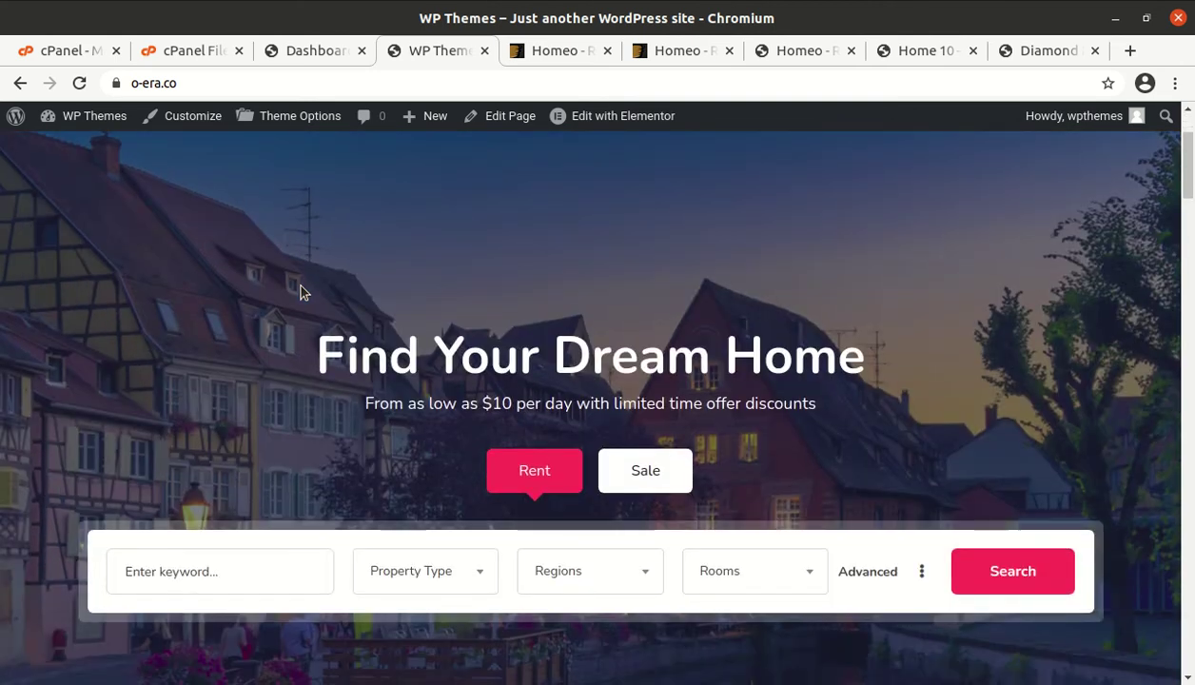
scroll(398, 323, "down", 5)
scroll(399, 333, "down", 3)
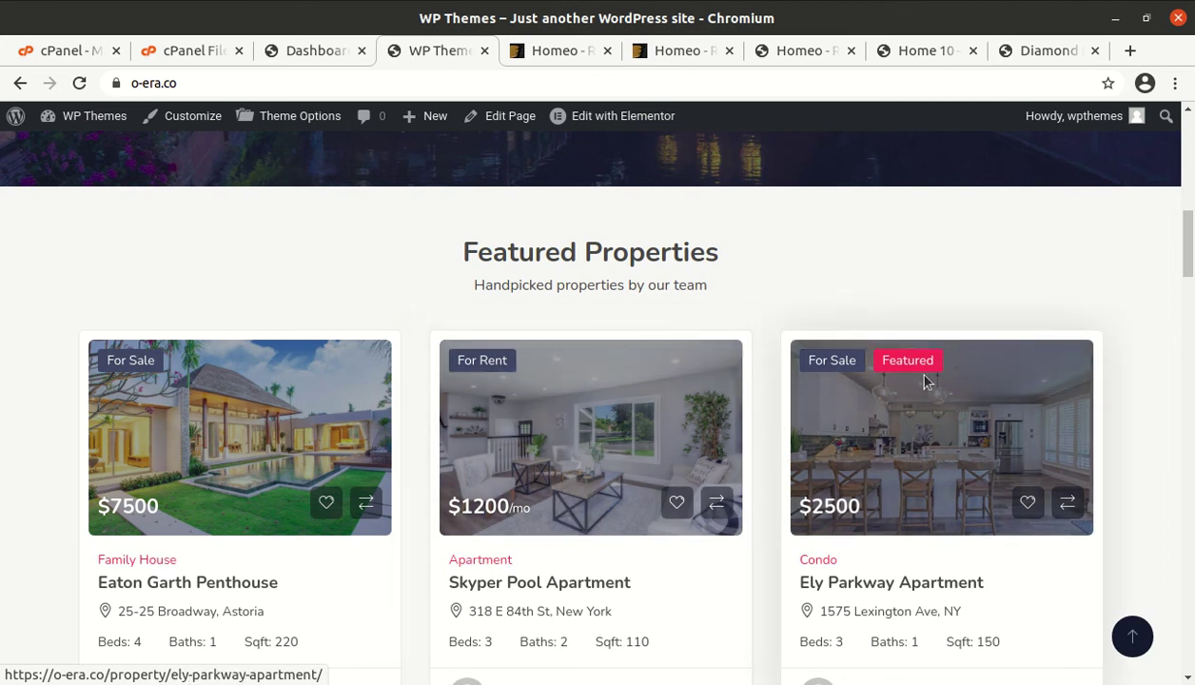
scroll(873, 405, "down", 4)
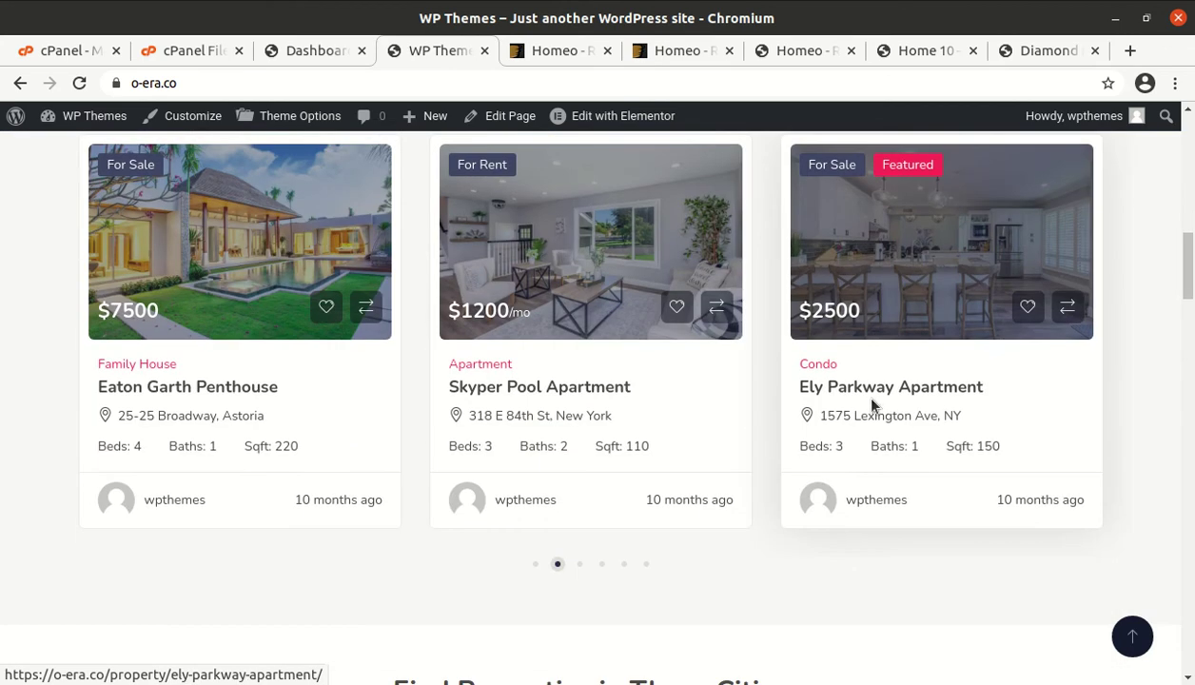
- Review the home page's cities, Why Choose Us, testimonials, blog articles and Our Partners sections
scroll(711, 403, "down", 2)
scroll(704, 394, "down", 2)
scroll(294, 391, "down", 5)
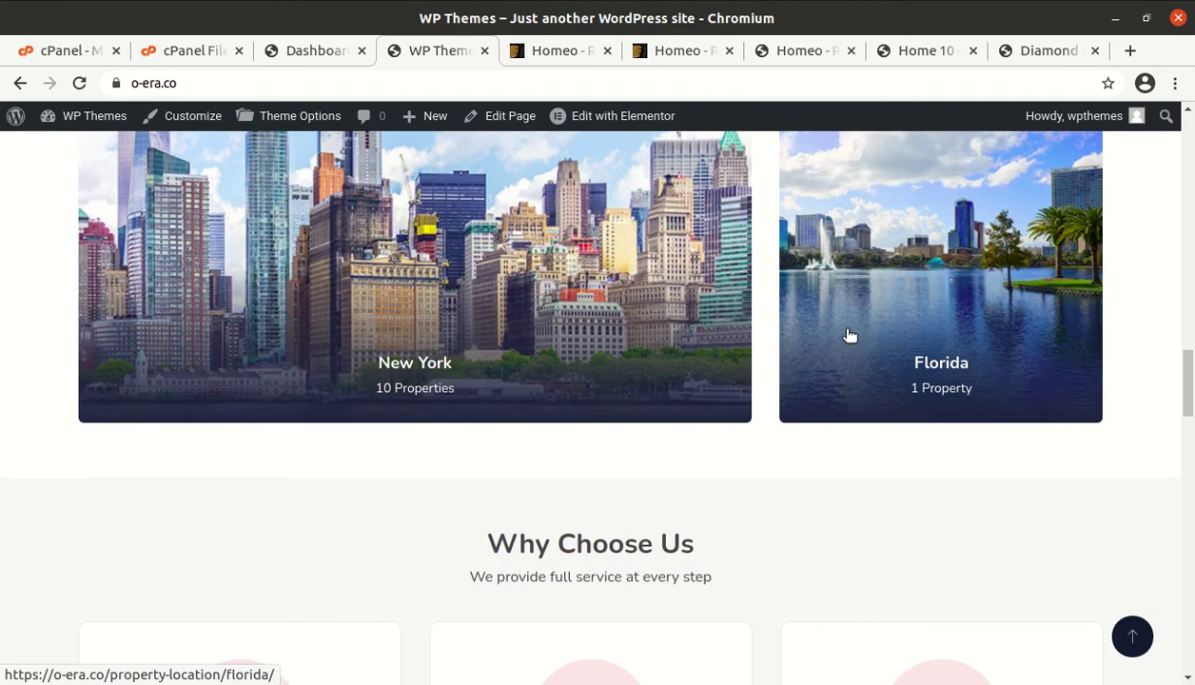
scroll(462, 389, "down", 2)
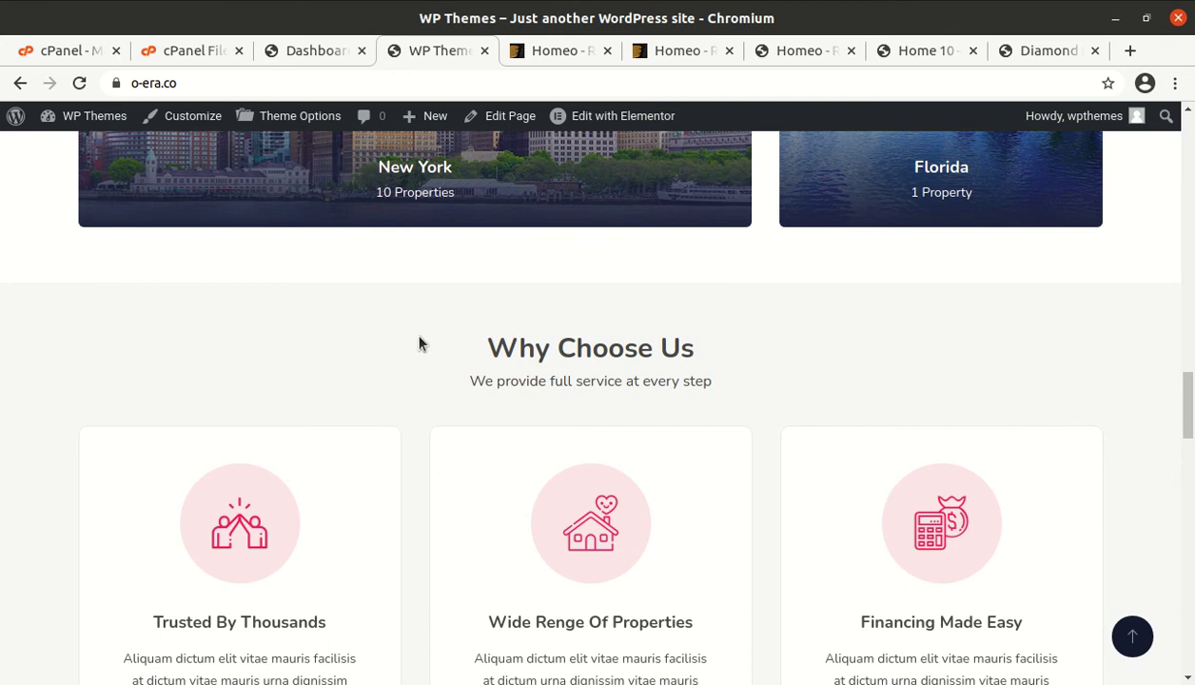
scroll(713, 341, "down", 1)
scroll(717, 340, "down", 8)
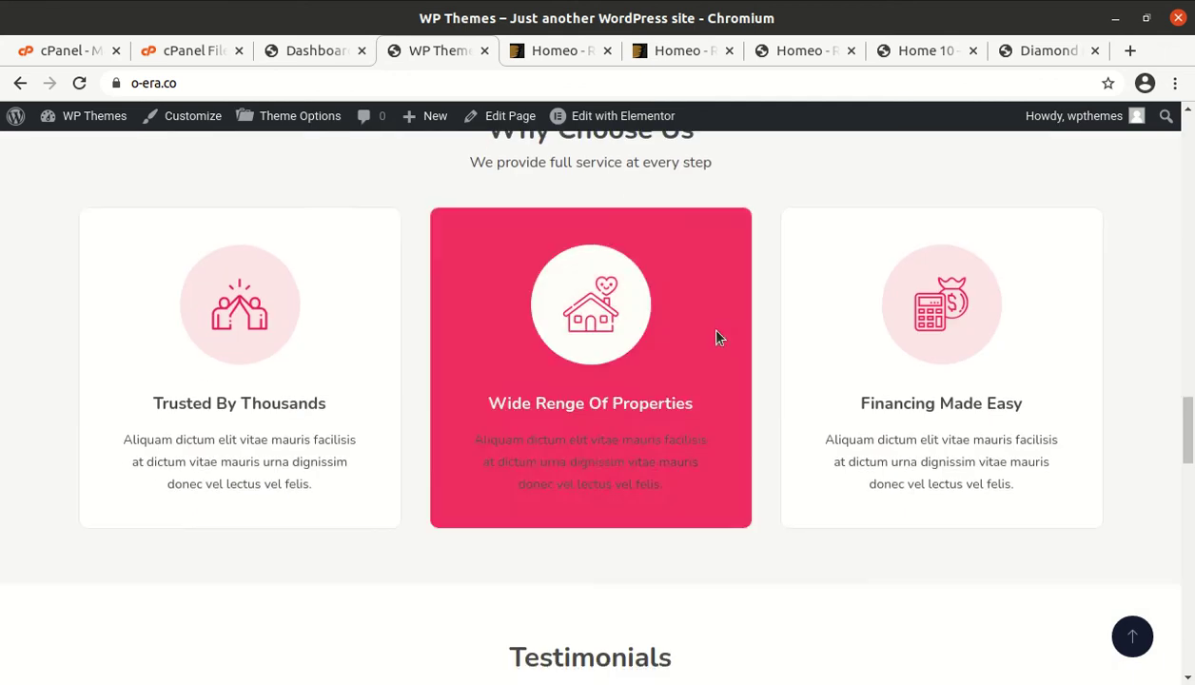
scroll(716, 351, "down", 5)
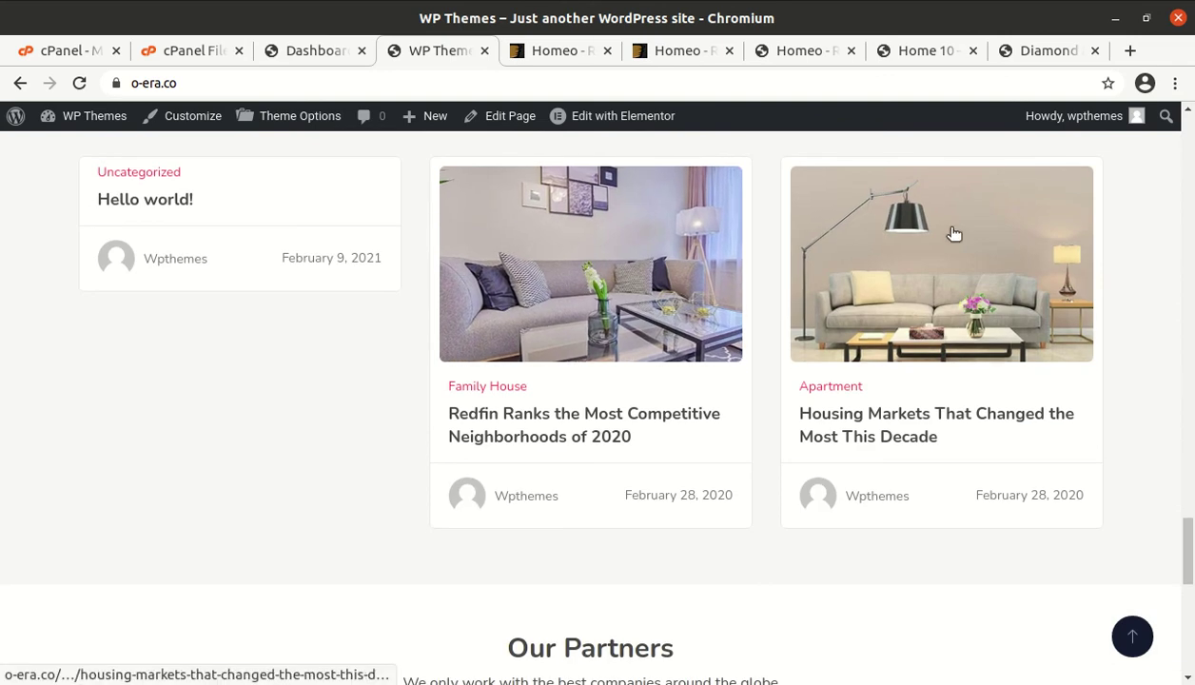
scroll(942, 265, "down", 5)
- Return to the home page header and view the Properties – Grid layout choices in the site's navigation
scroll(908, 274, "up", 14)
scroll(909, 274, "up", 15)
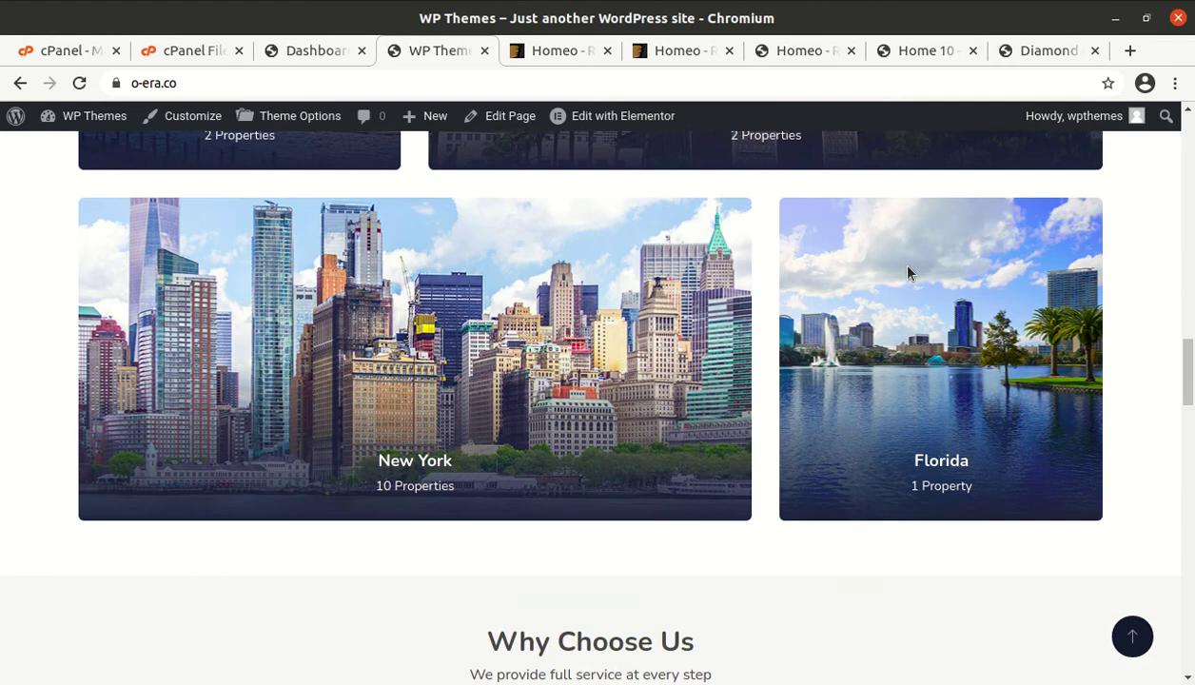
scroll(908, 274, "up", 7)
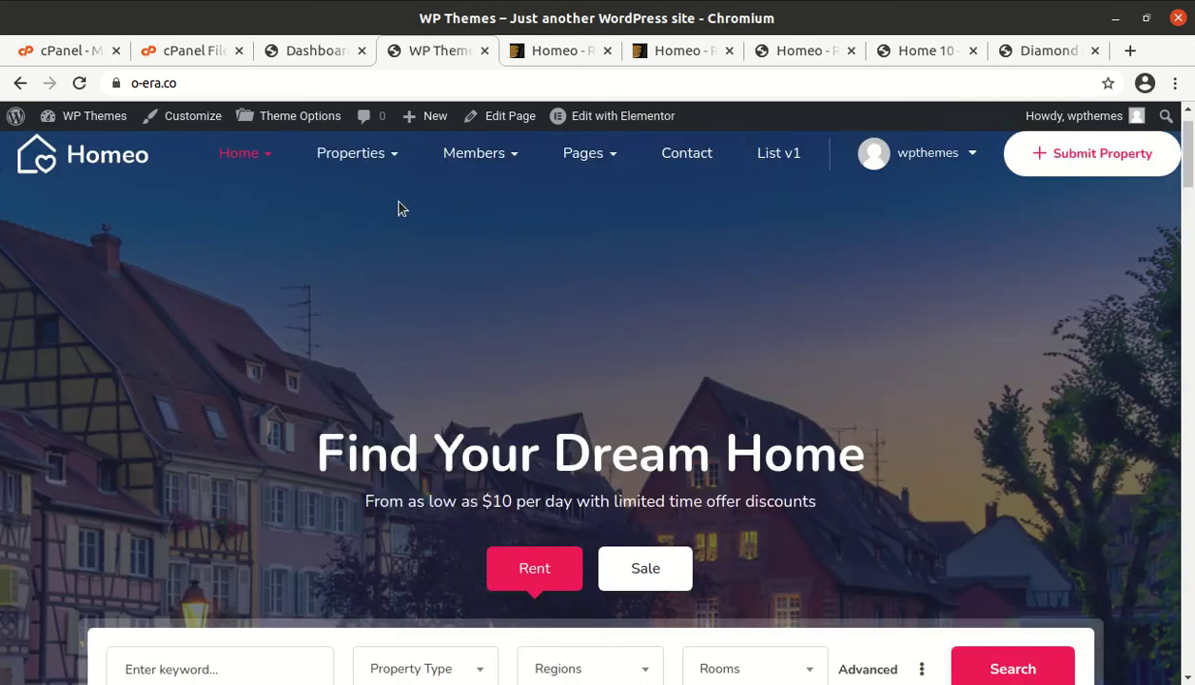
mouse_move(354, 155)
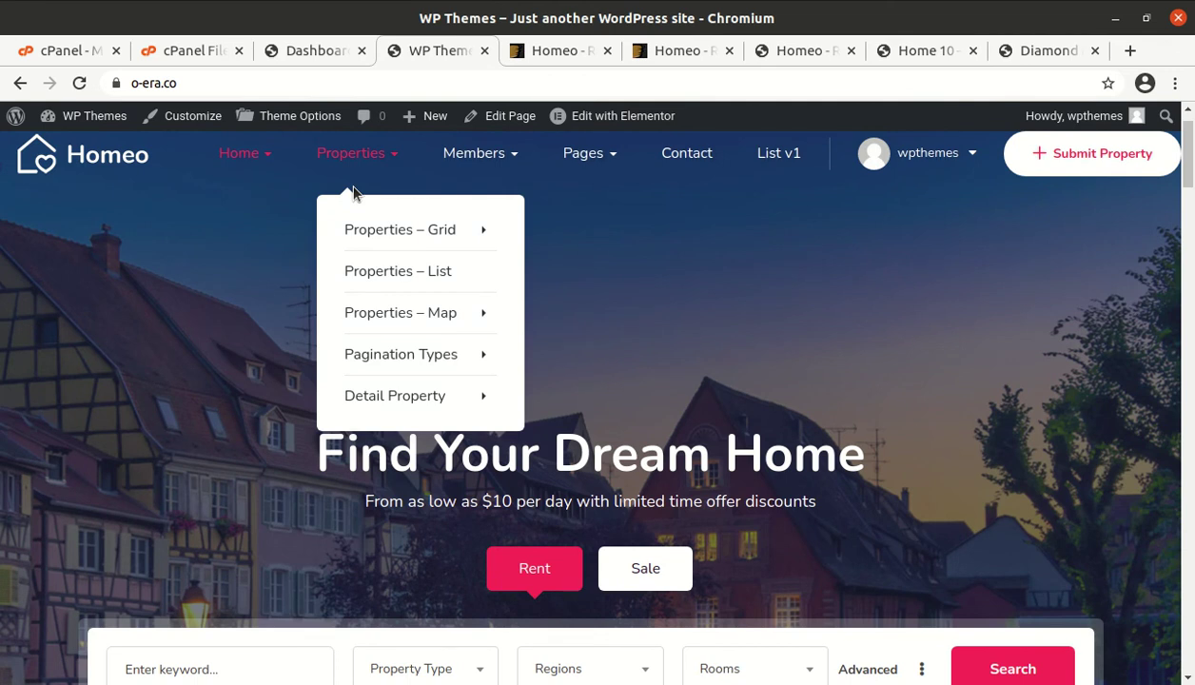
mouse_move(373, 240)
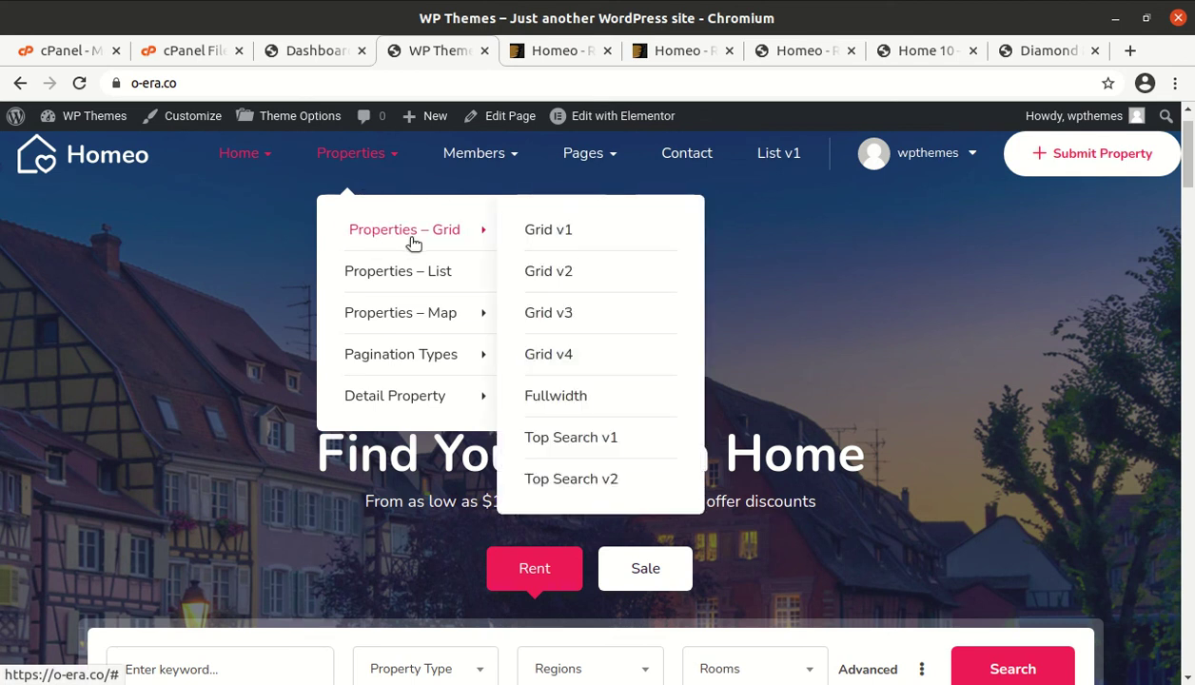